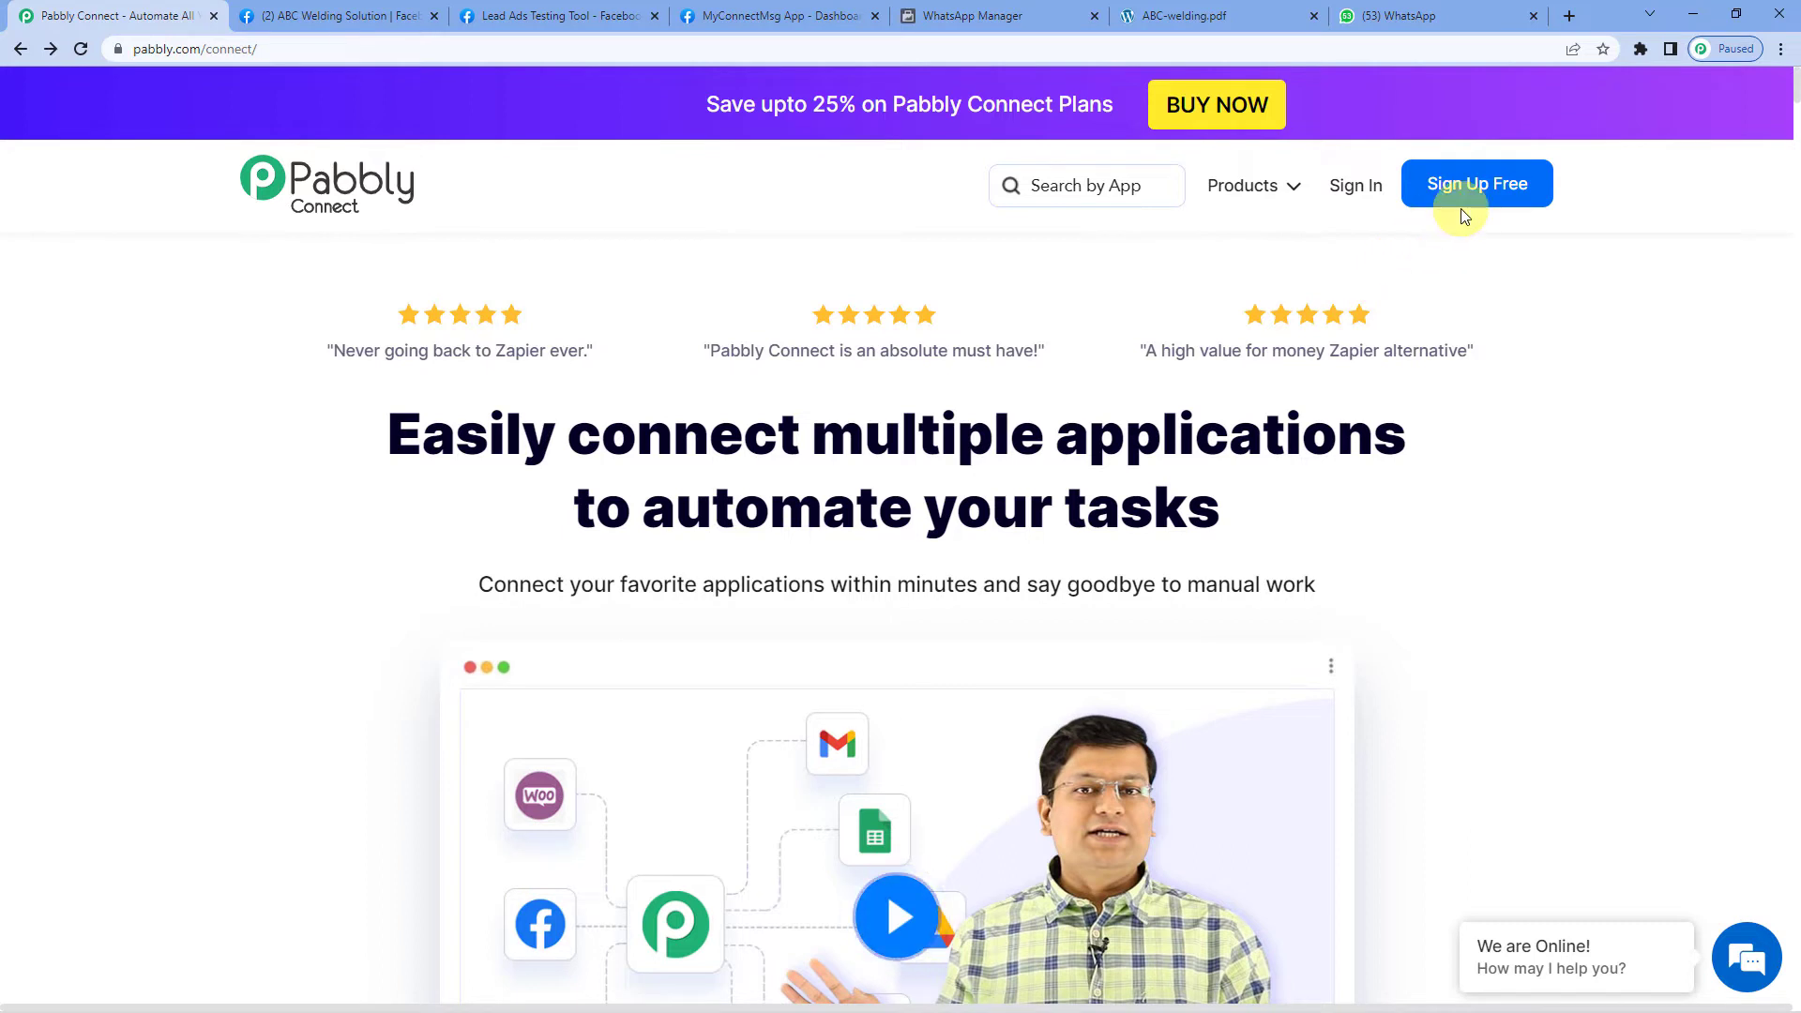
Sign in to Pabbly Connect and create a workflow named "Facebook Lead Ads To WhatsApp".
click(1355, 189)
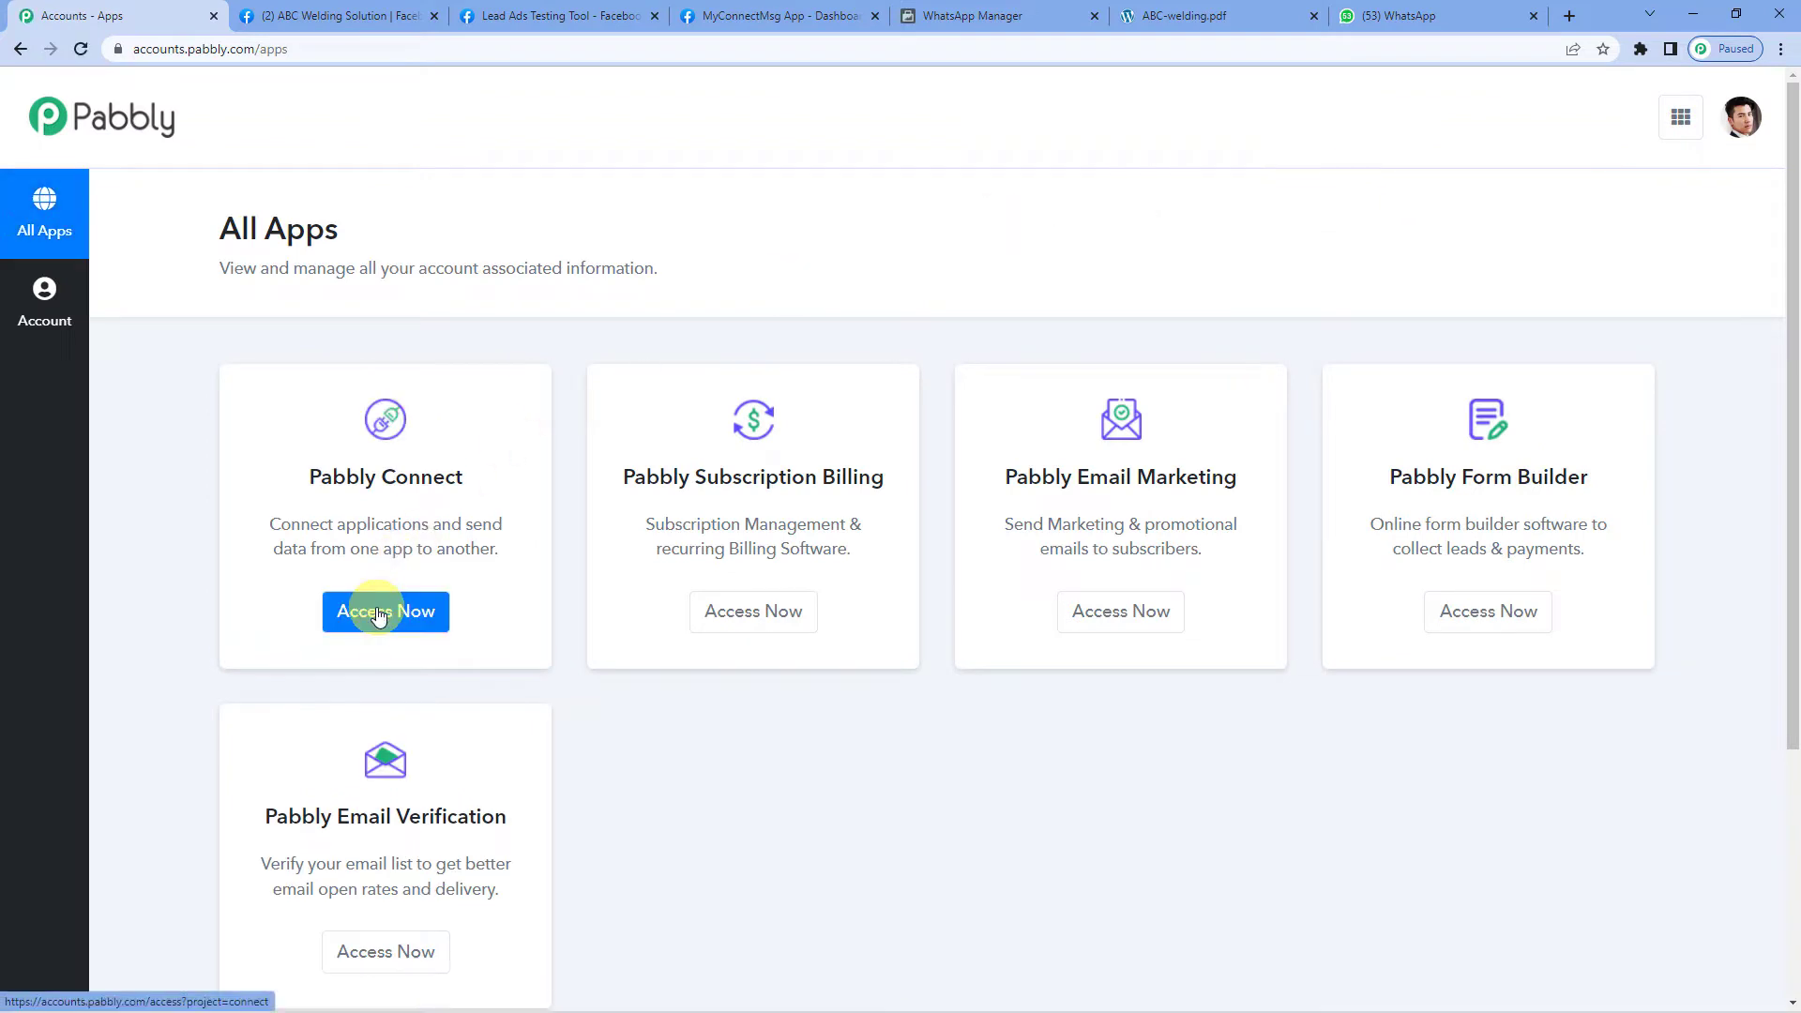
click(379, 611)
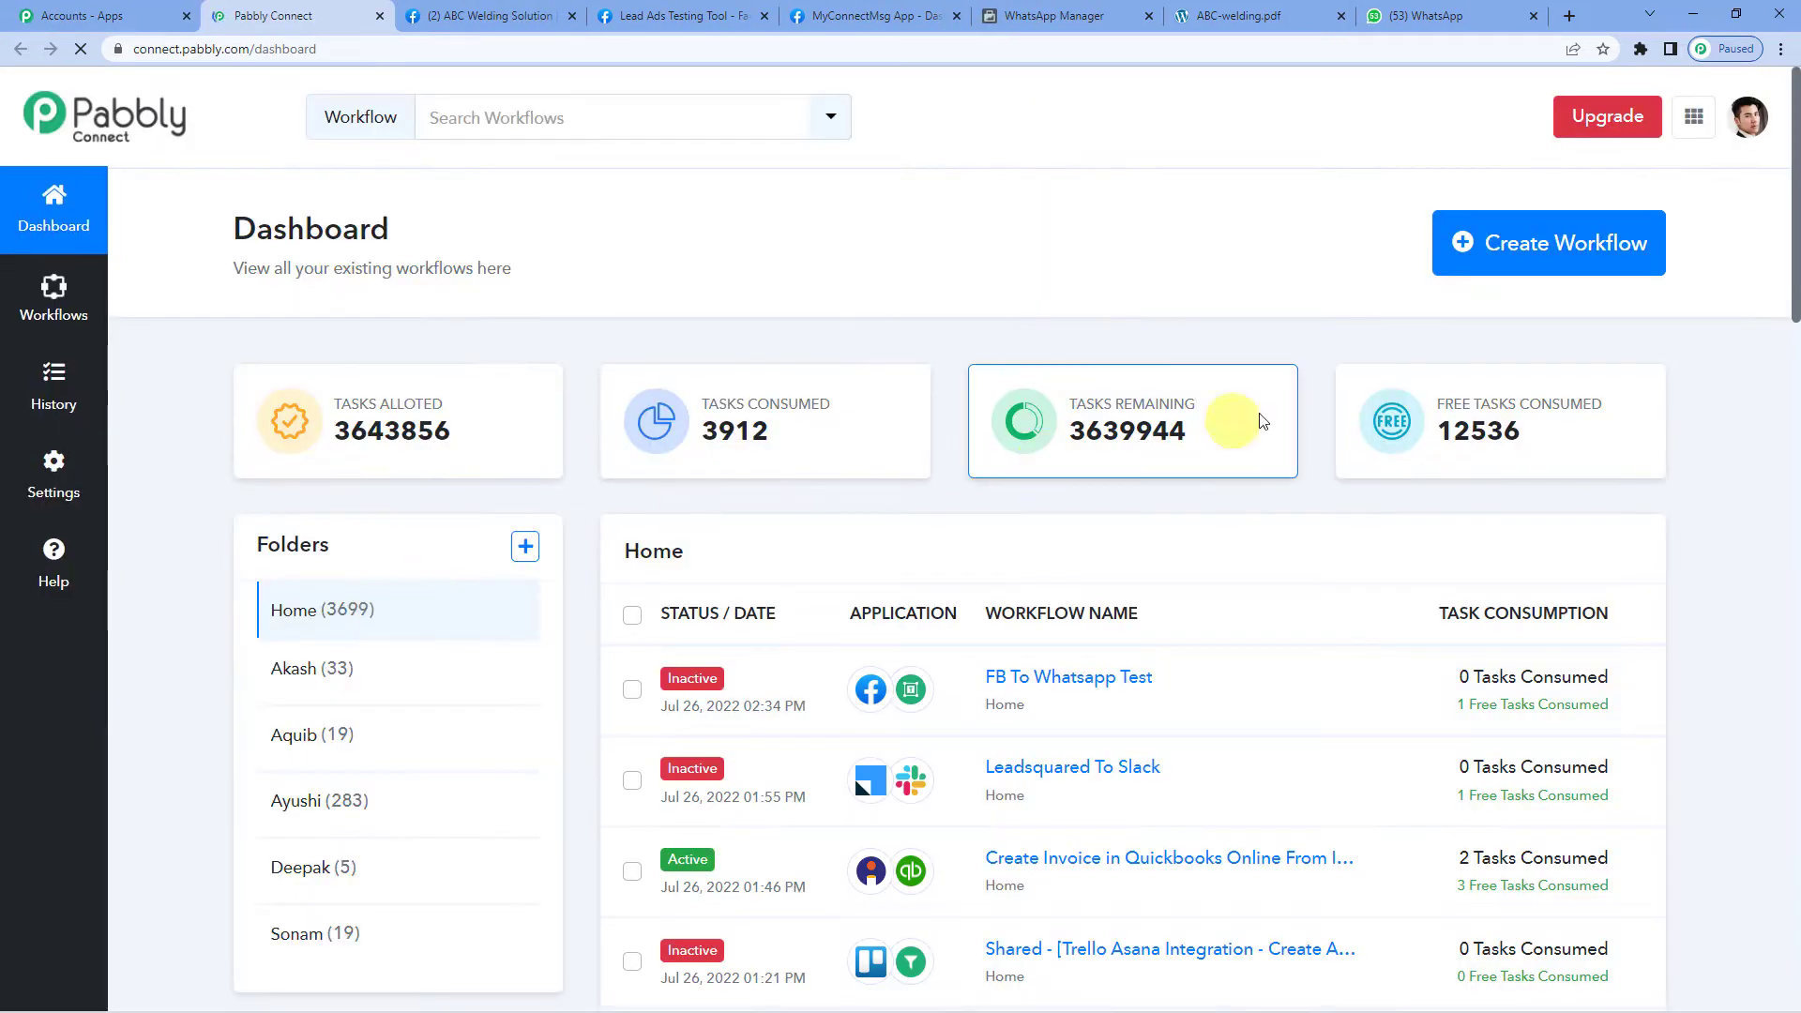
click(1475, 269)
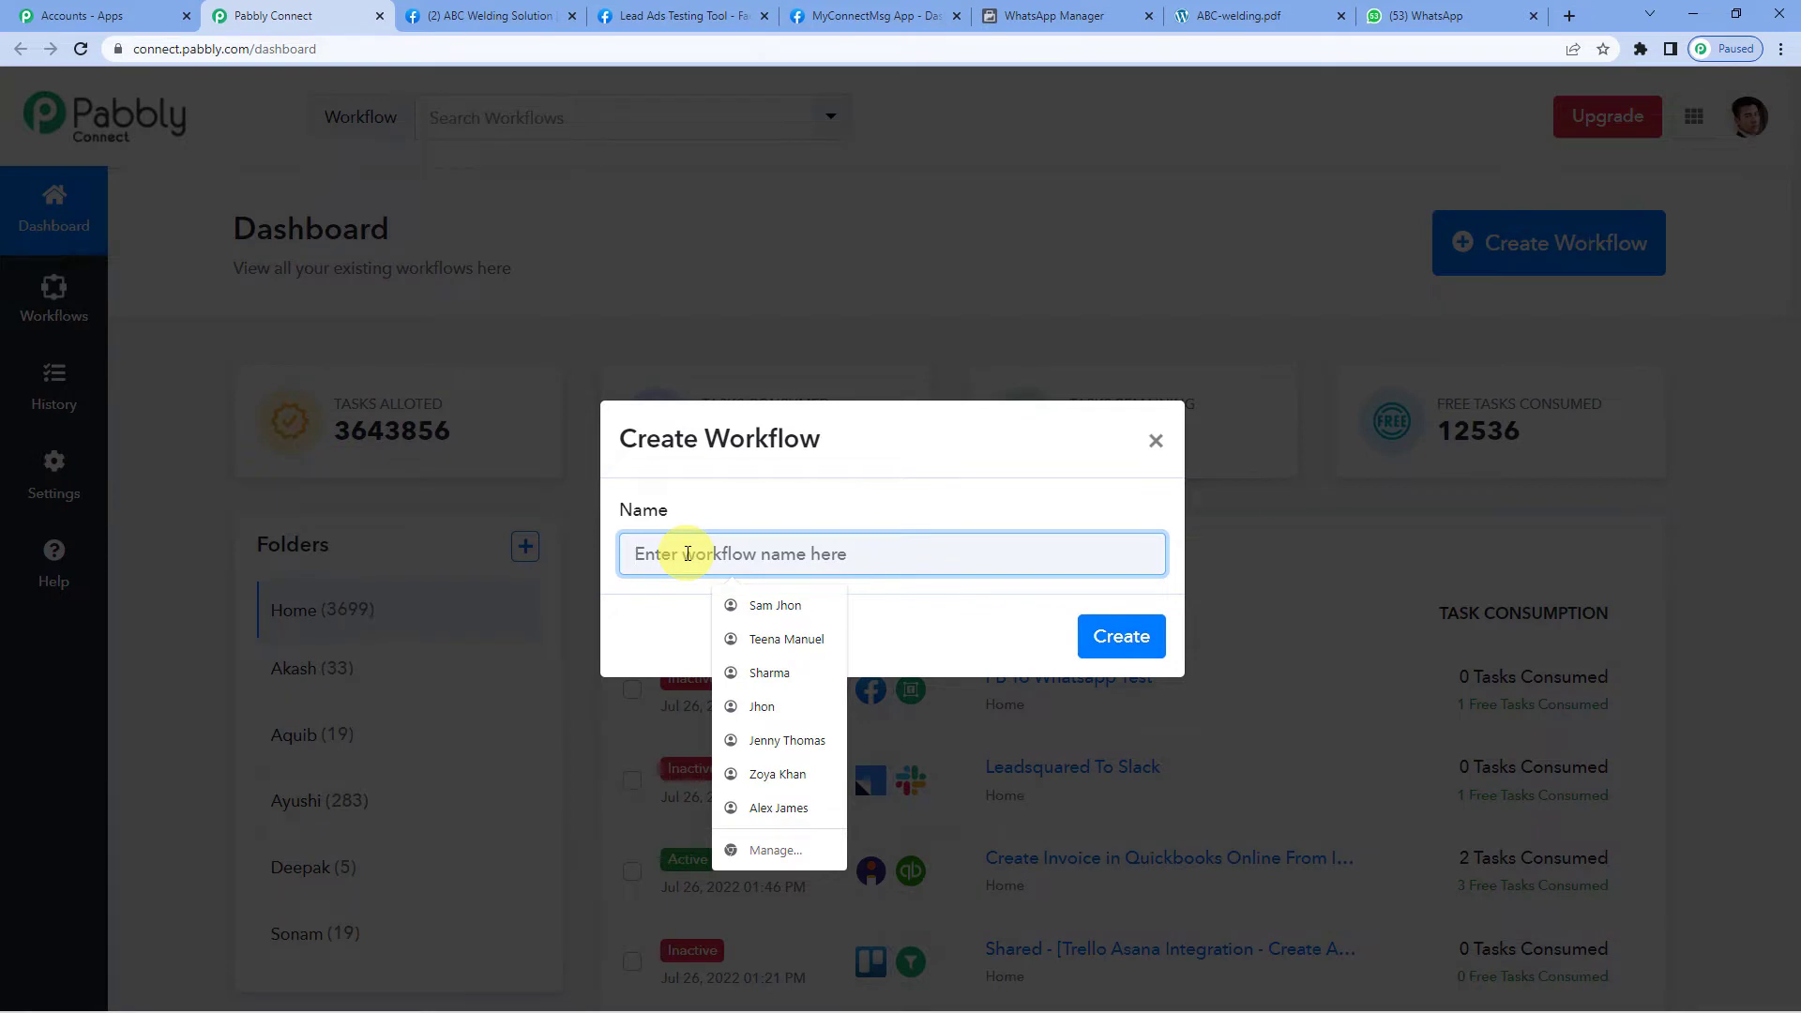
text(Facebook Lead Ads To WhatsApp)
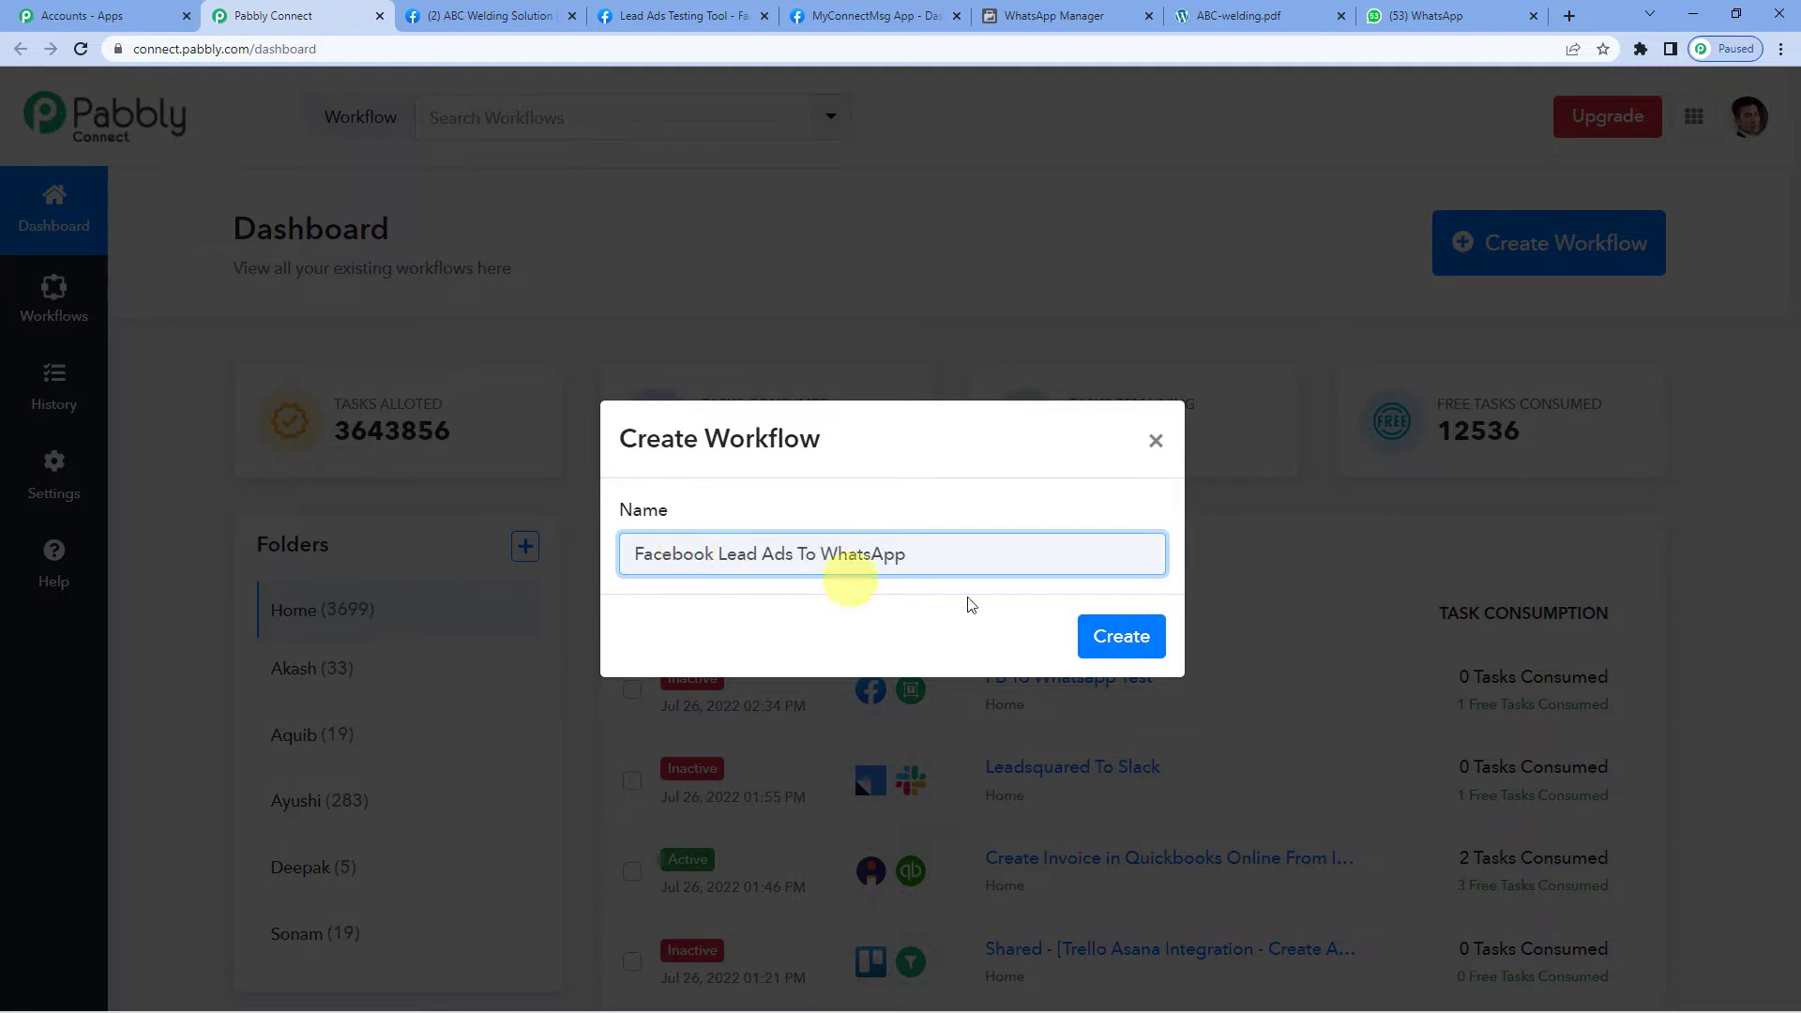
click(1118, 633)
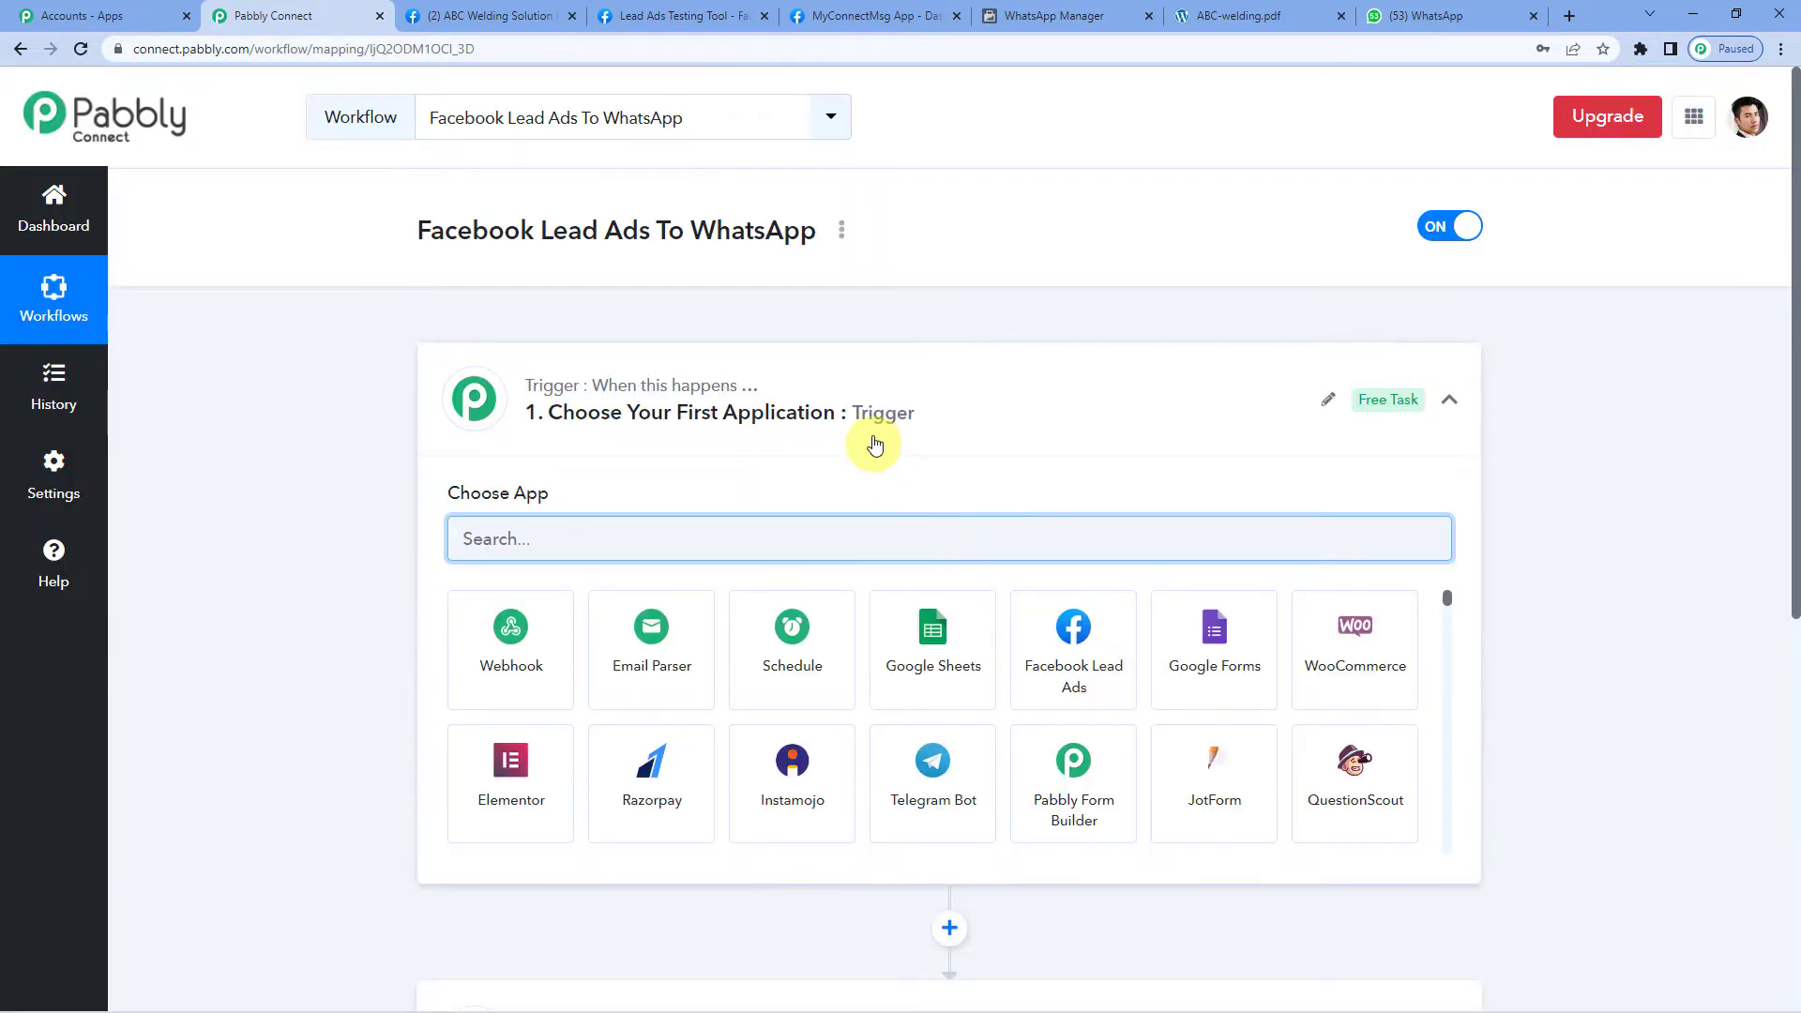
Set the workflow's trigger app to Facebook Lead Ads with the New Lead (Instant) event.
click(872, 422)
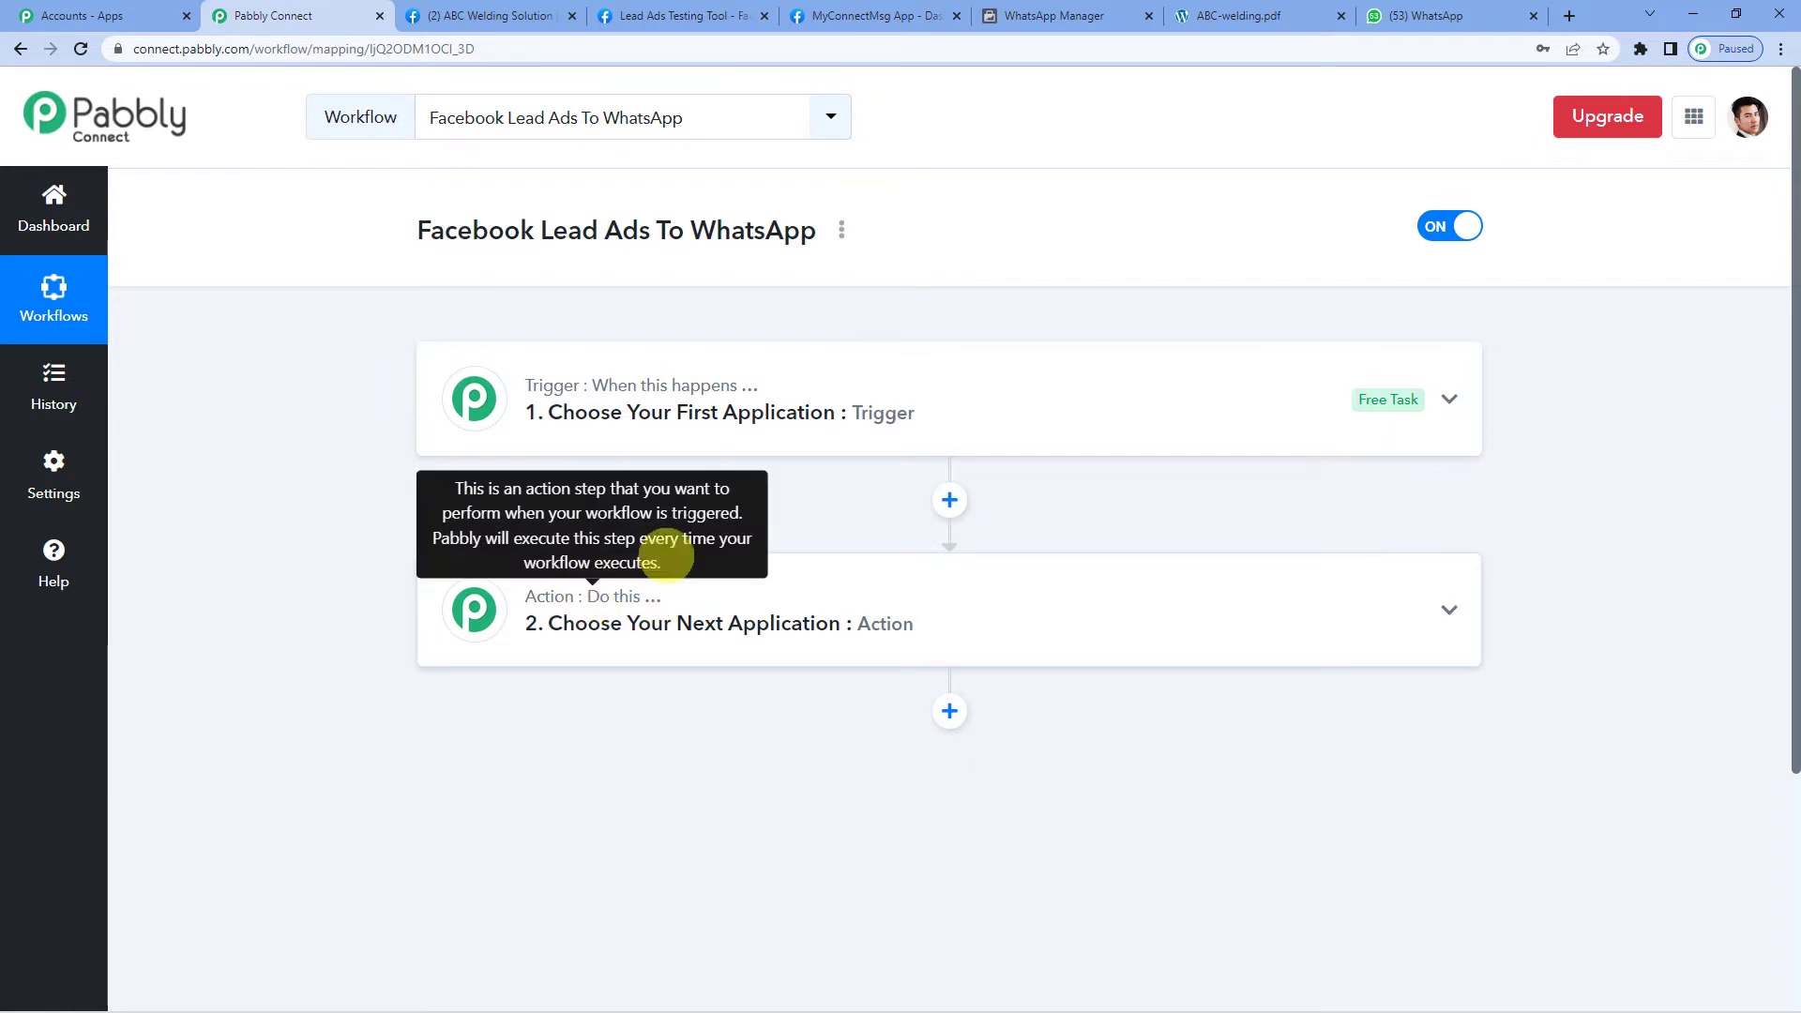
click(719, 431)
click(554, 540)
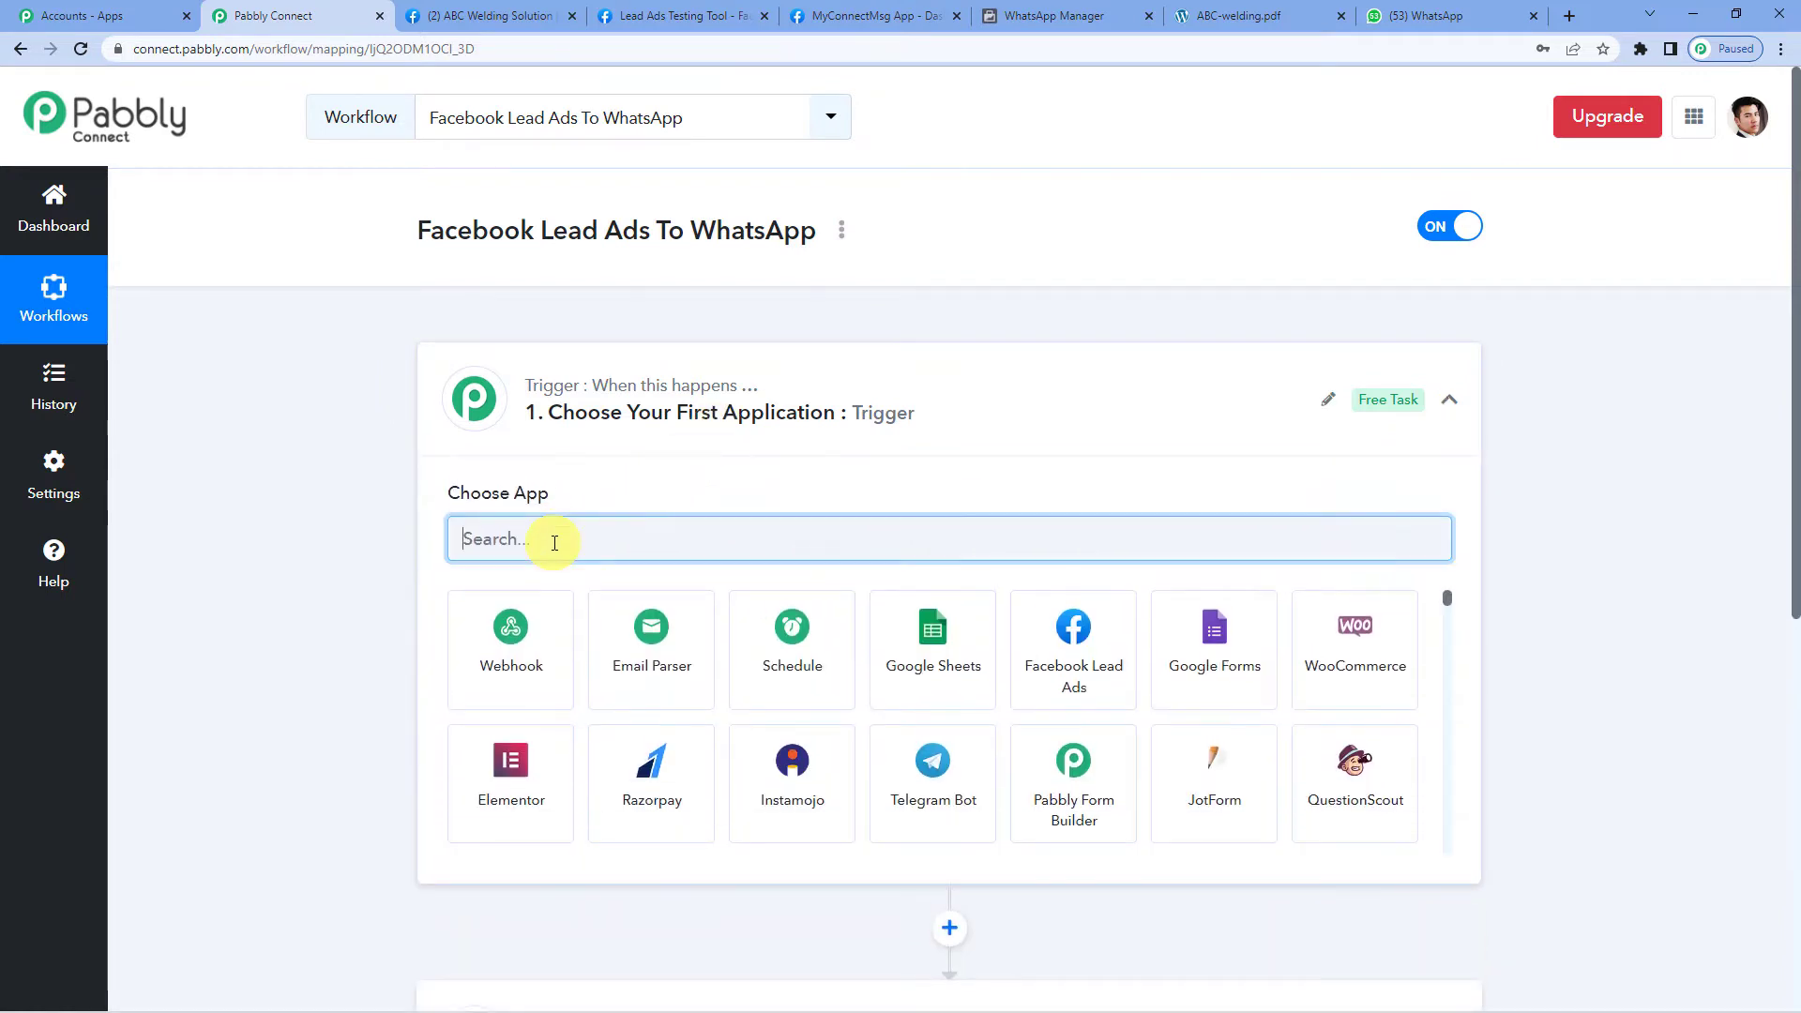
text(fac)
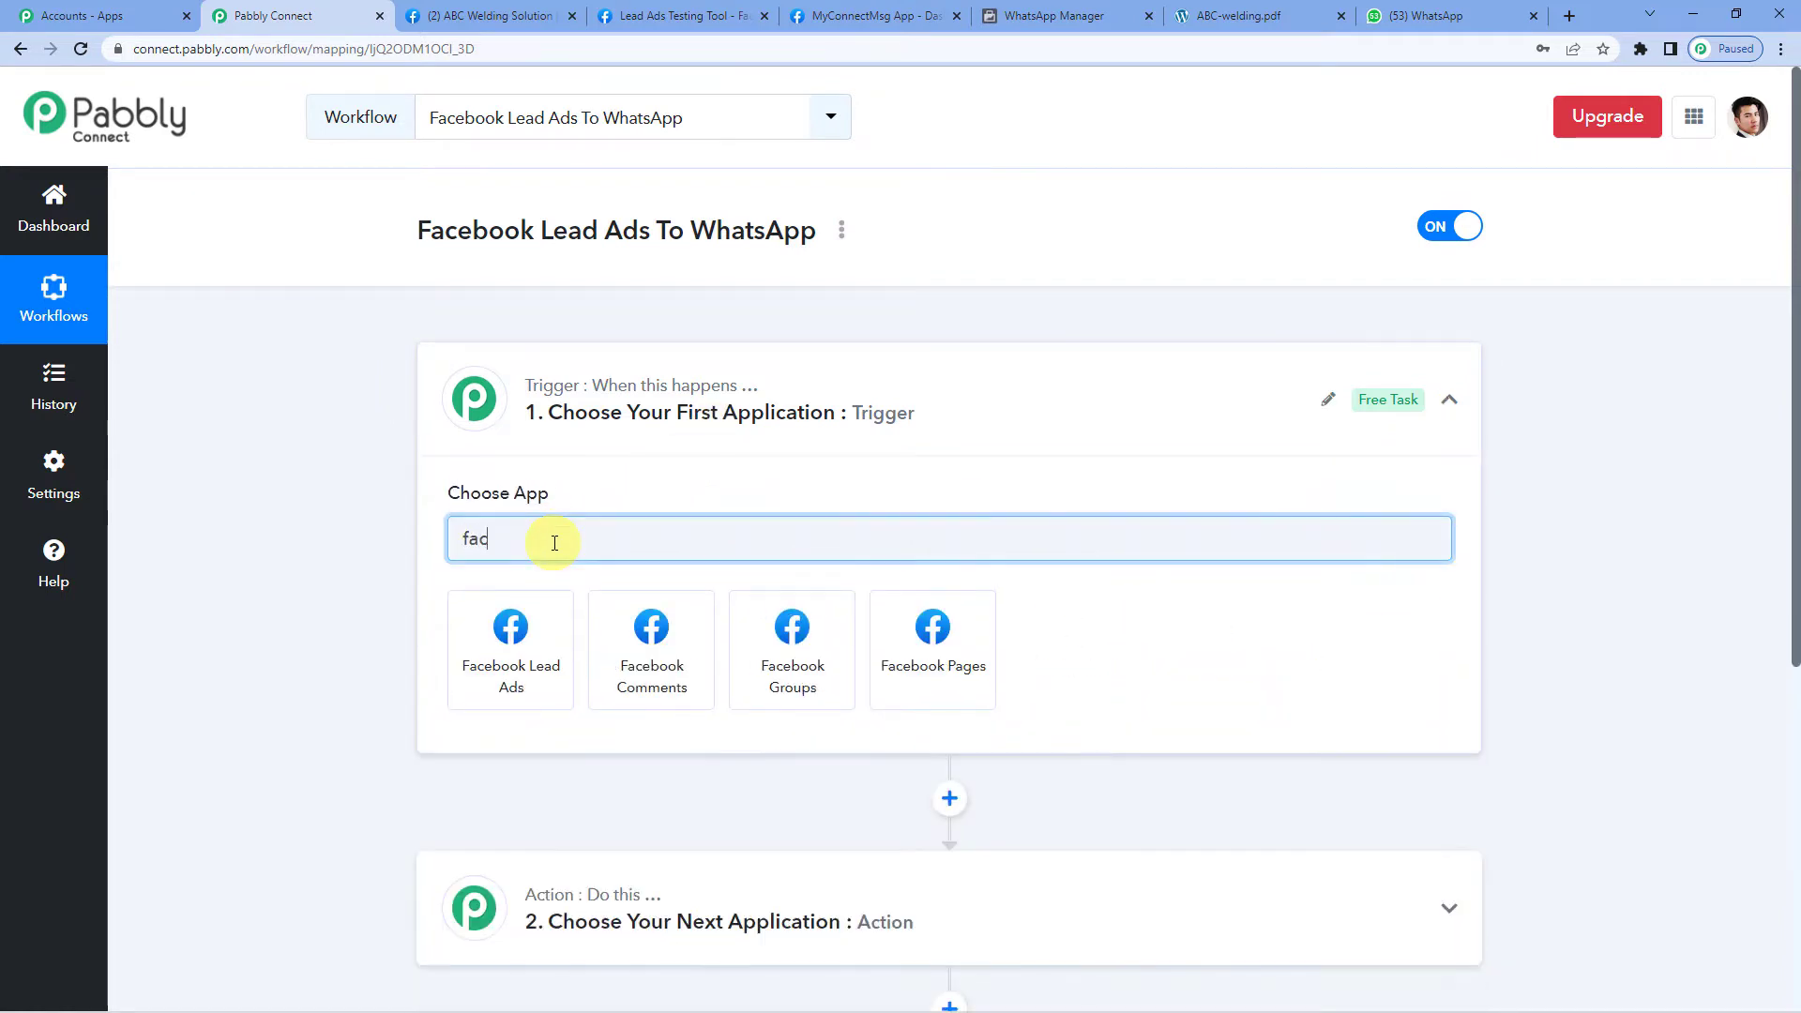
click(507, 668)
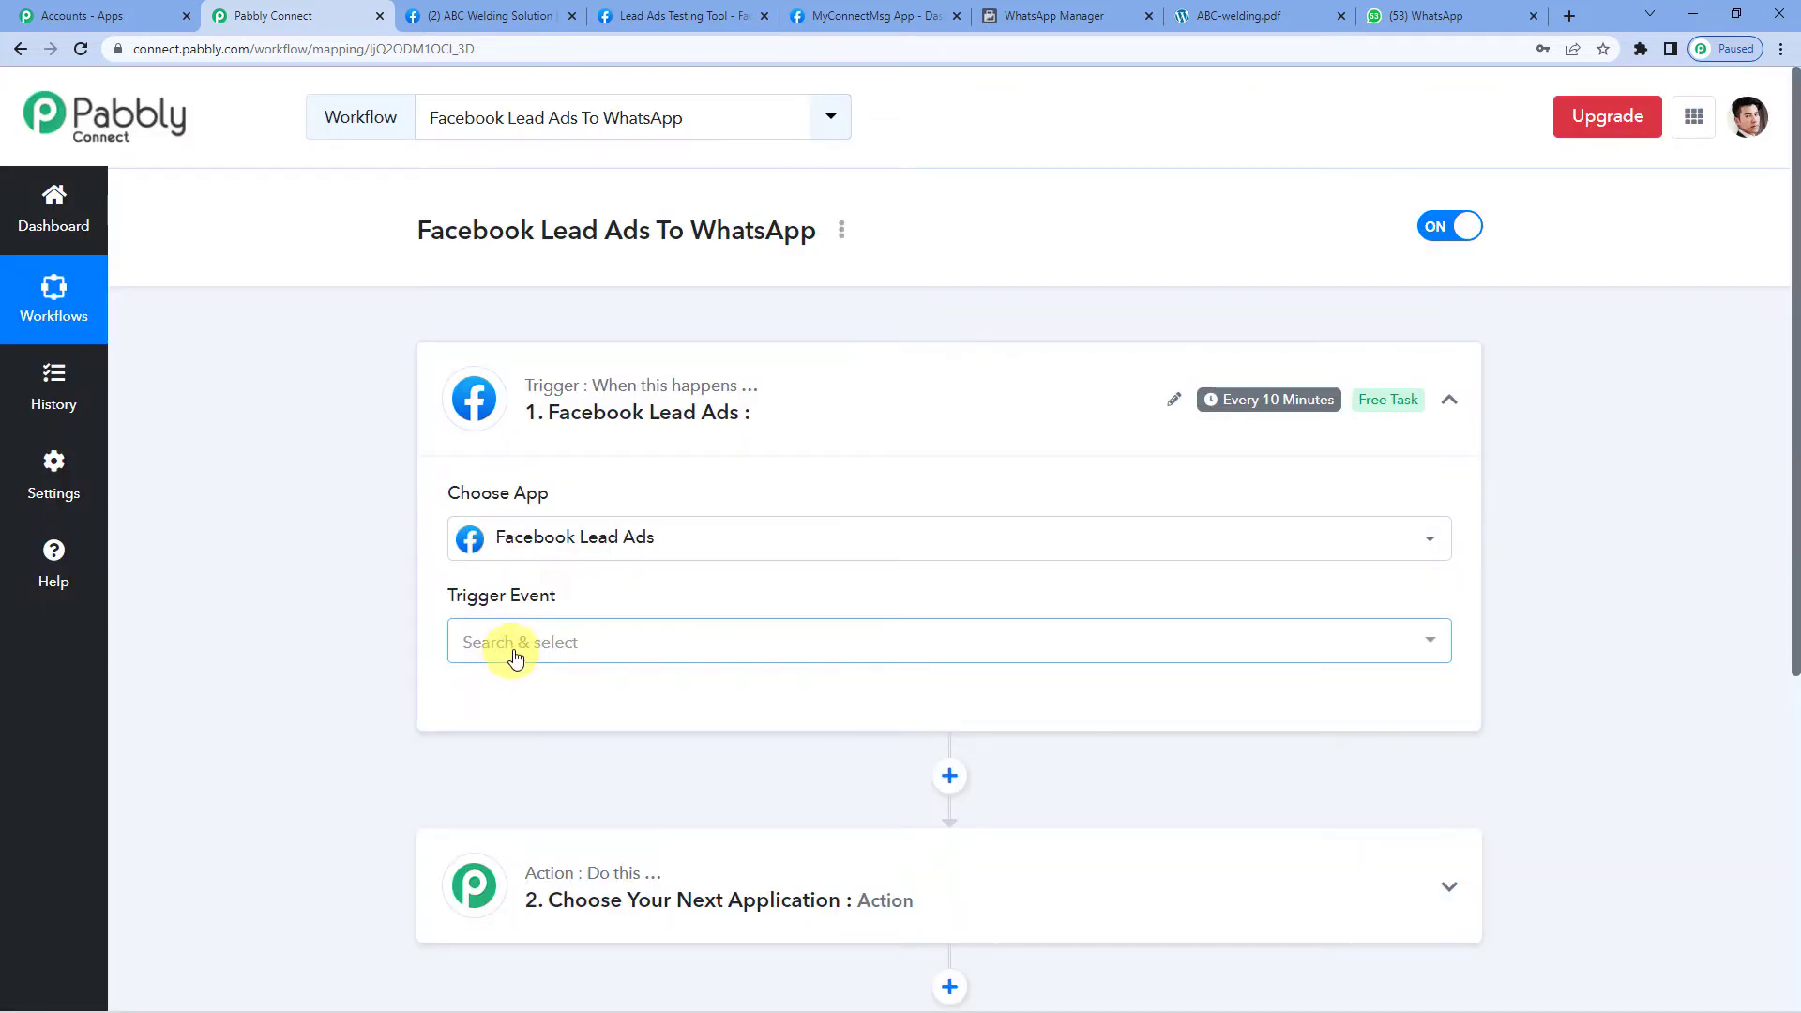
click(516, 659)
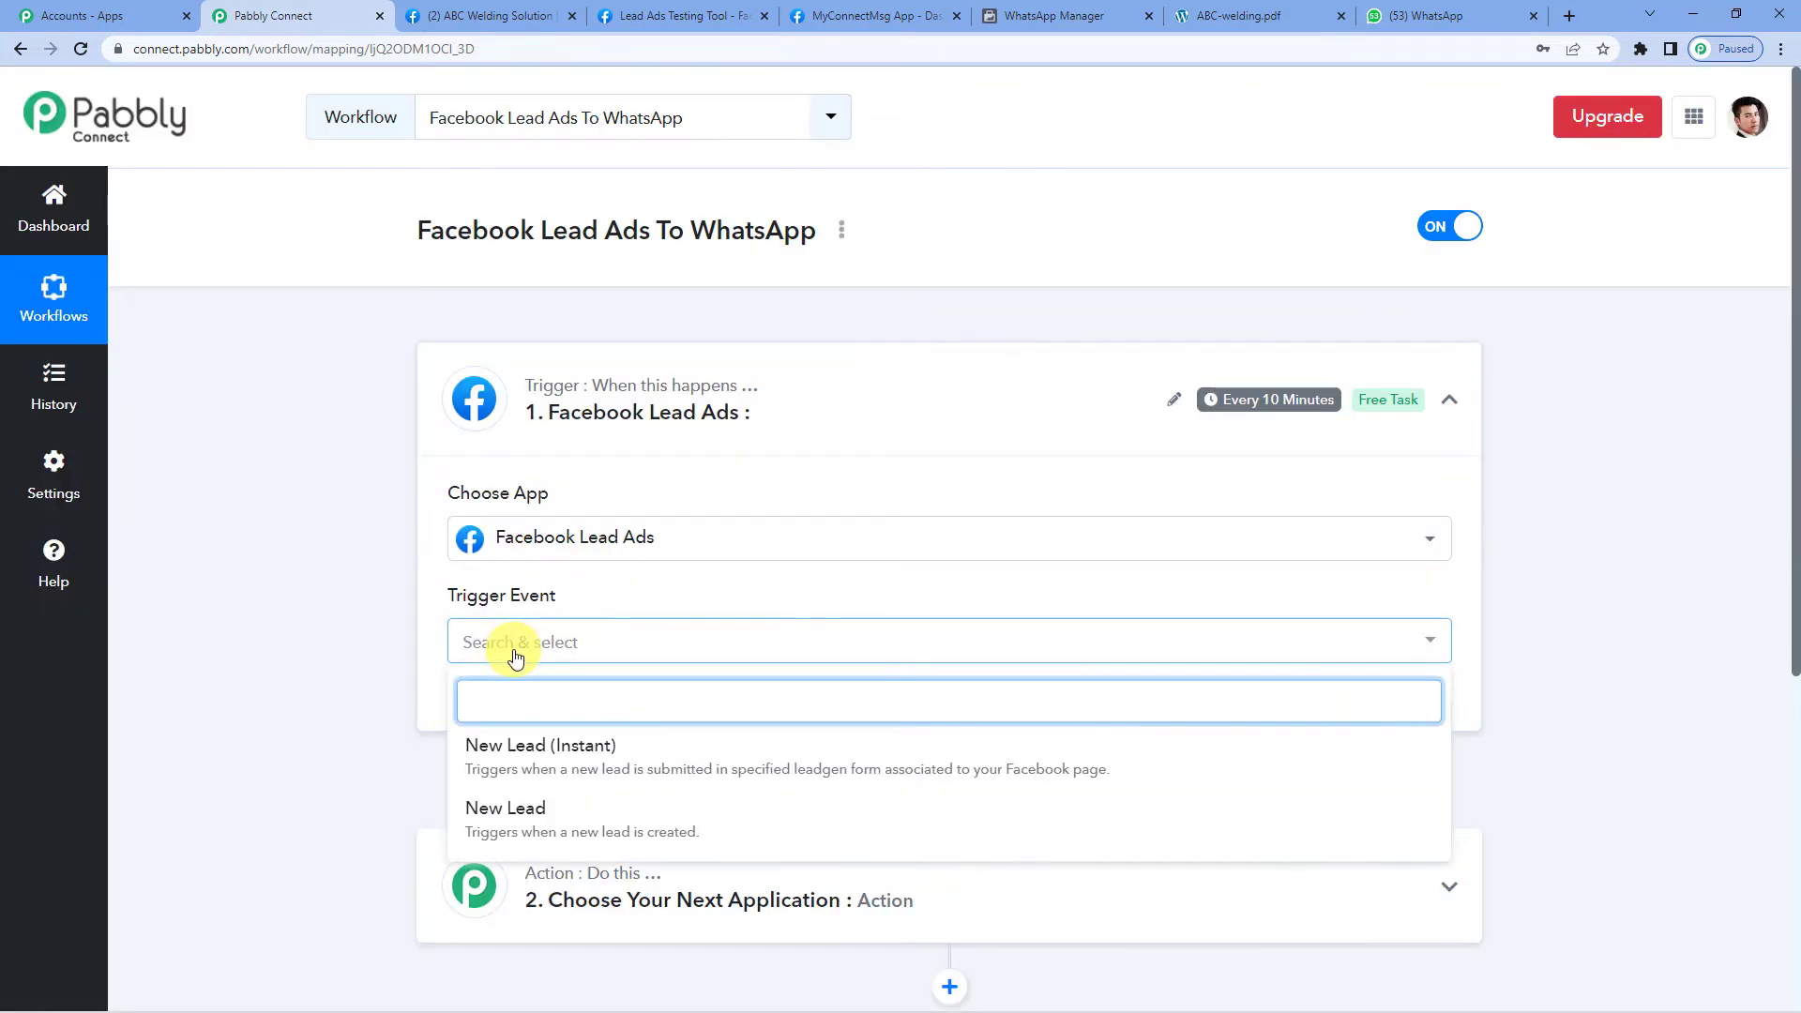
scroll(526, 685, down, 1)
click(534, 651)
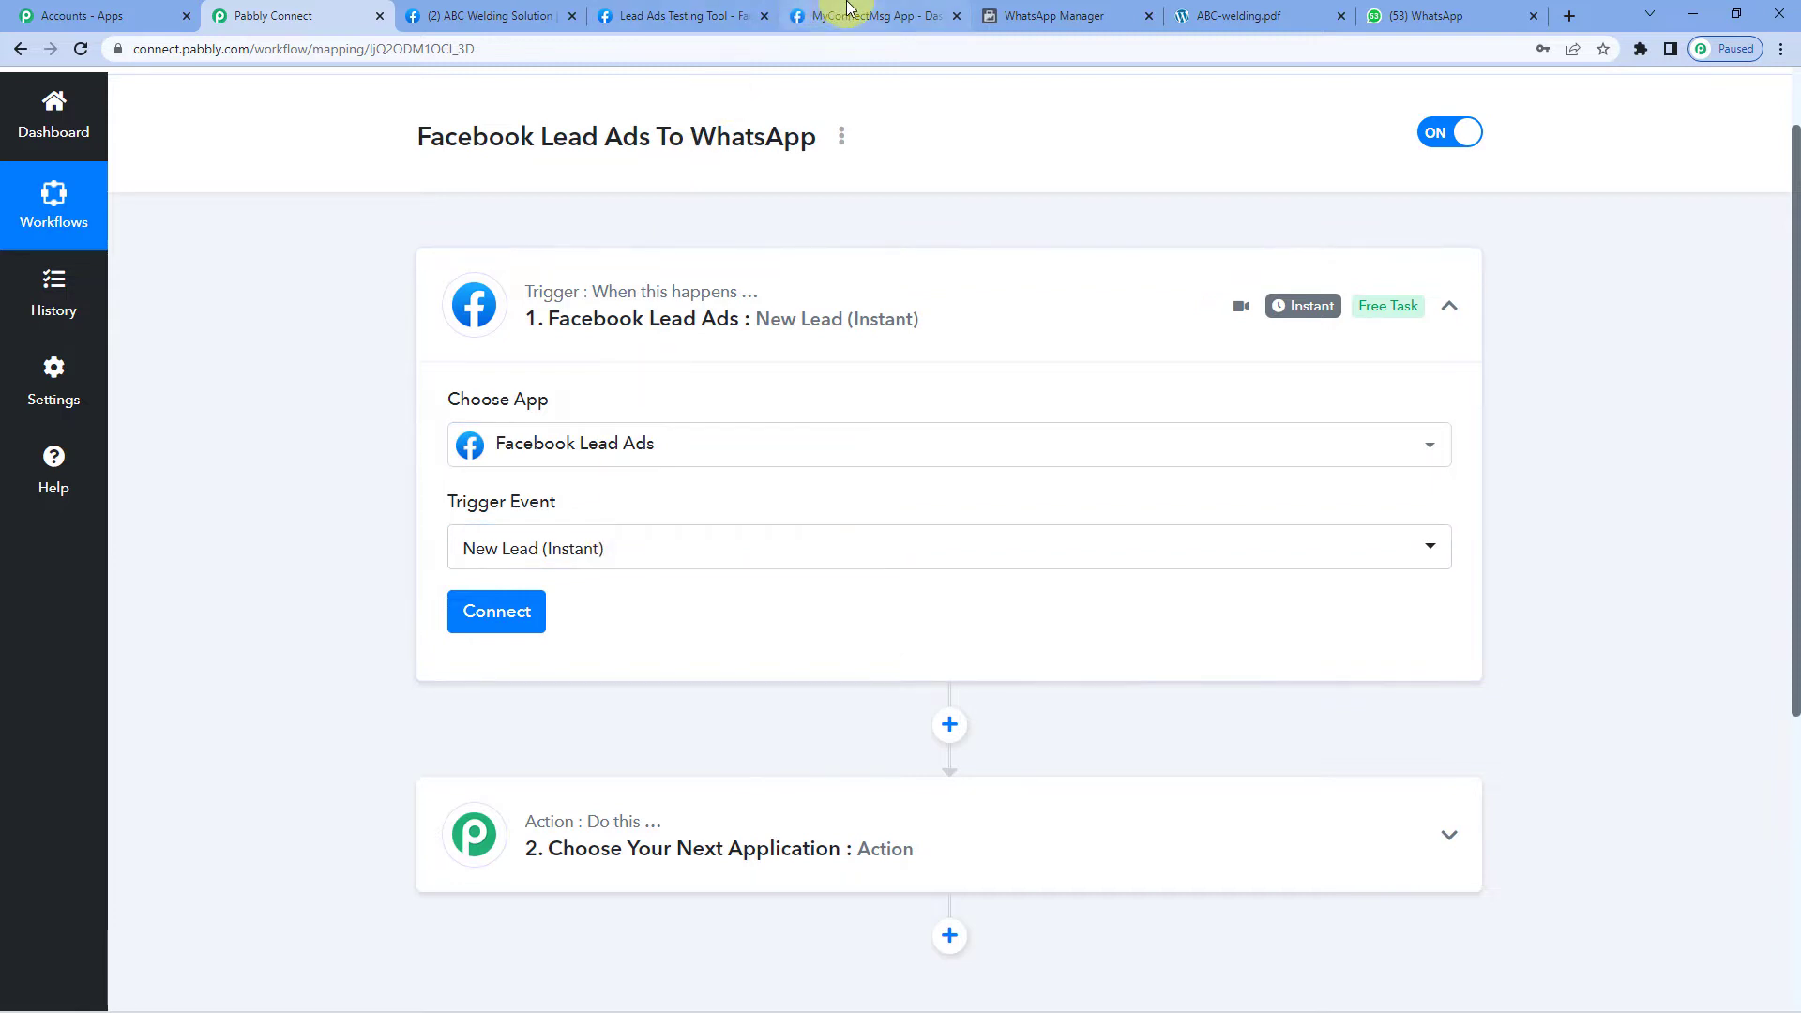
Check the name of the business page on Facebook that supplies the leads, and return to the workflow.
click(497, 16)
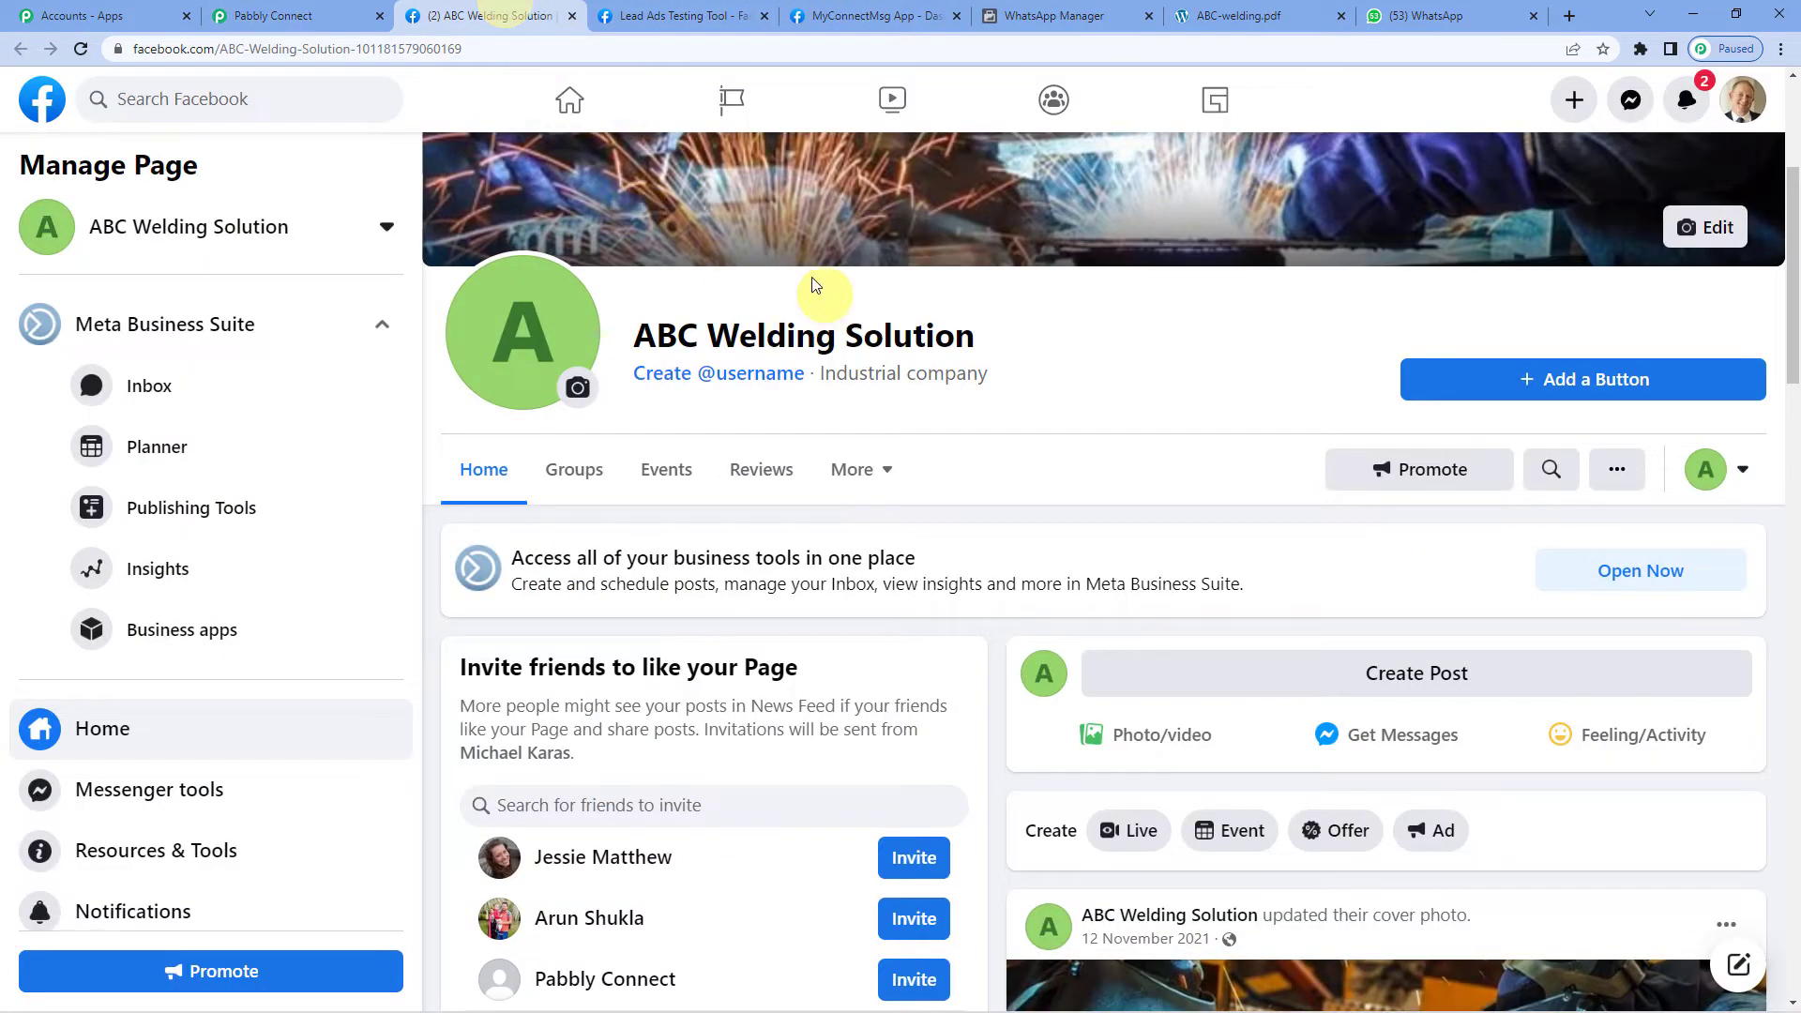
drag(656, 335, 977, 336)
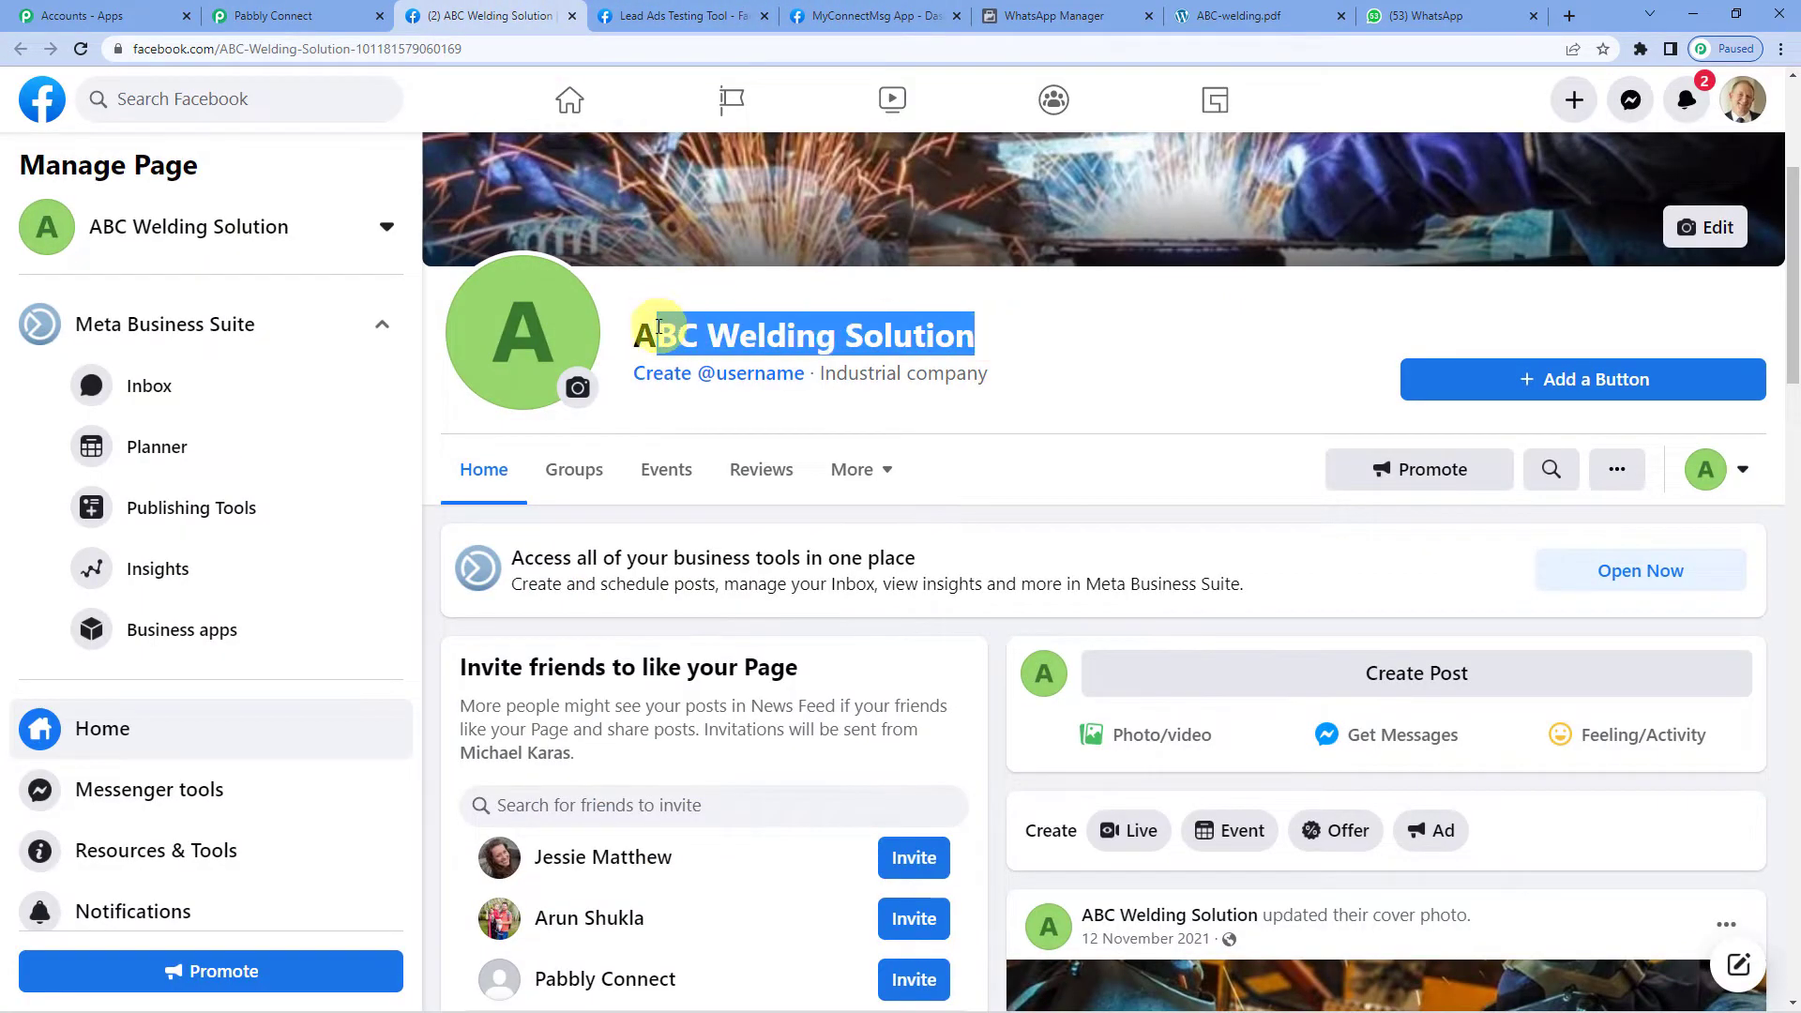
click(643, 330)
drag(647, 329, 984, 336)
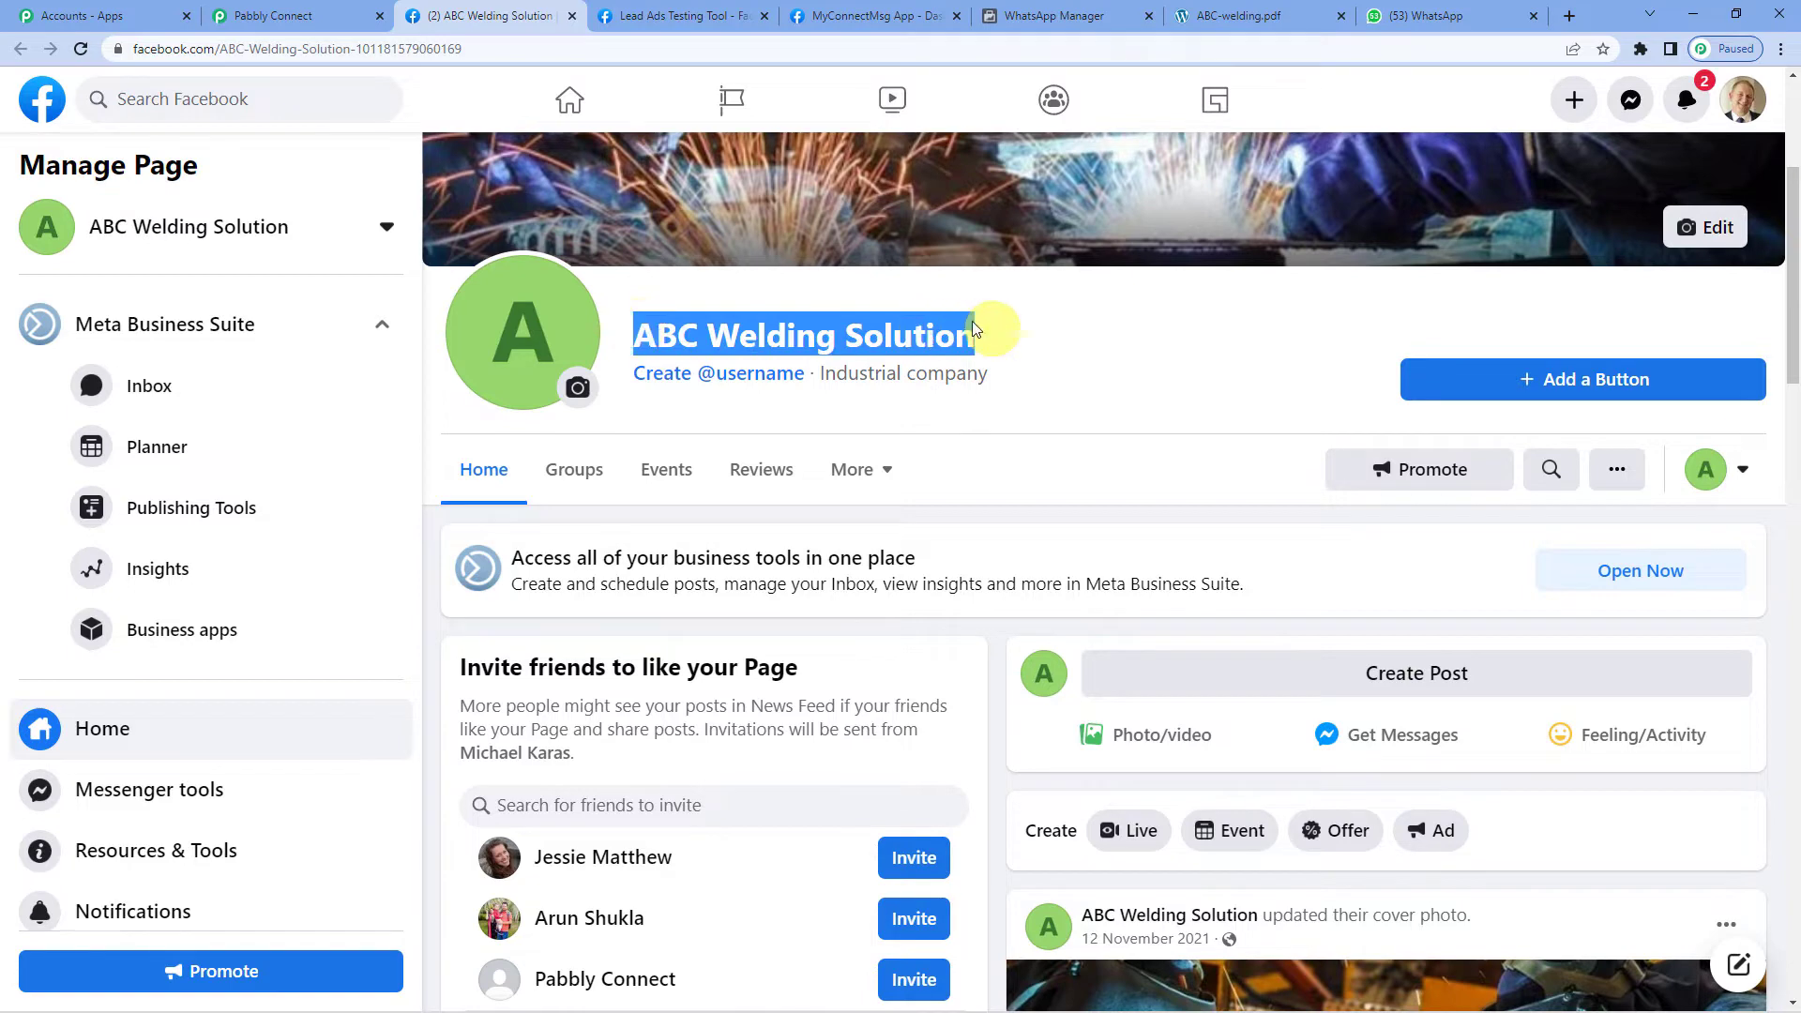
click(804, 324)
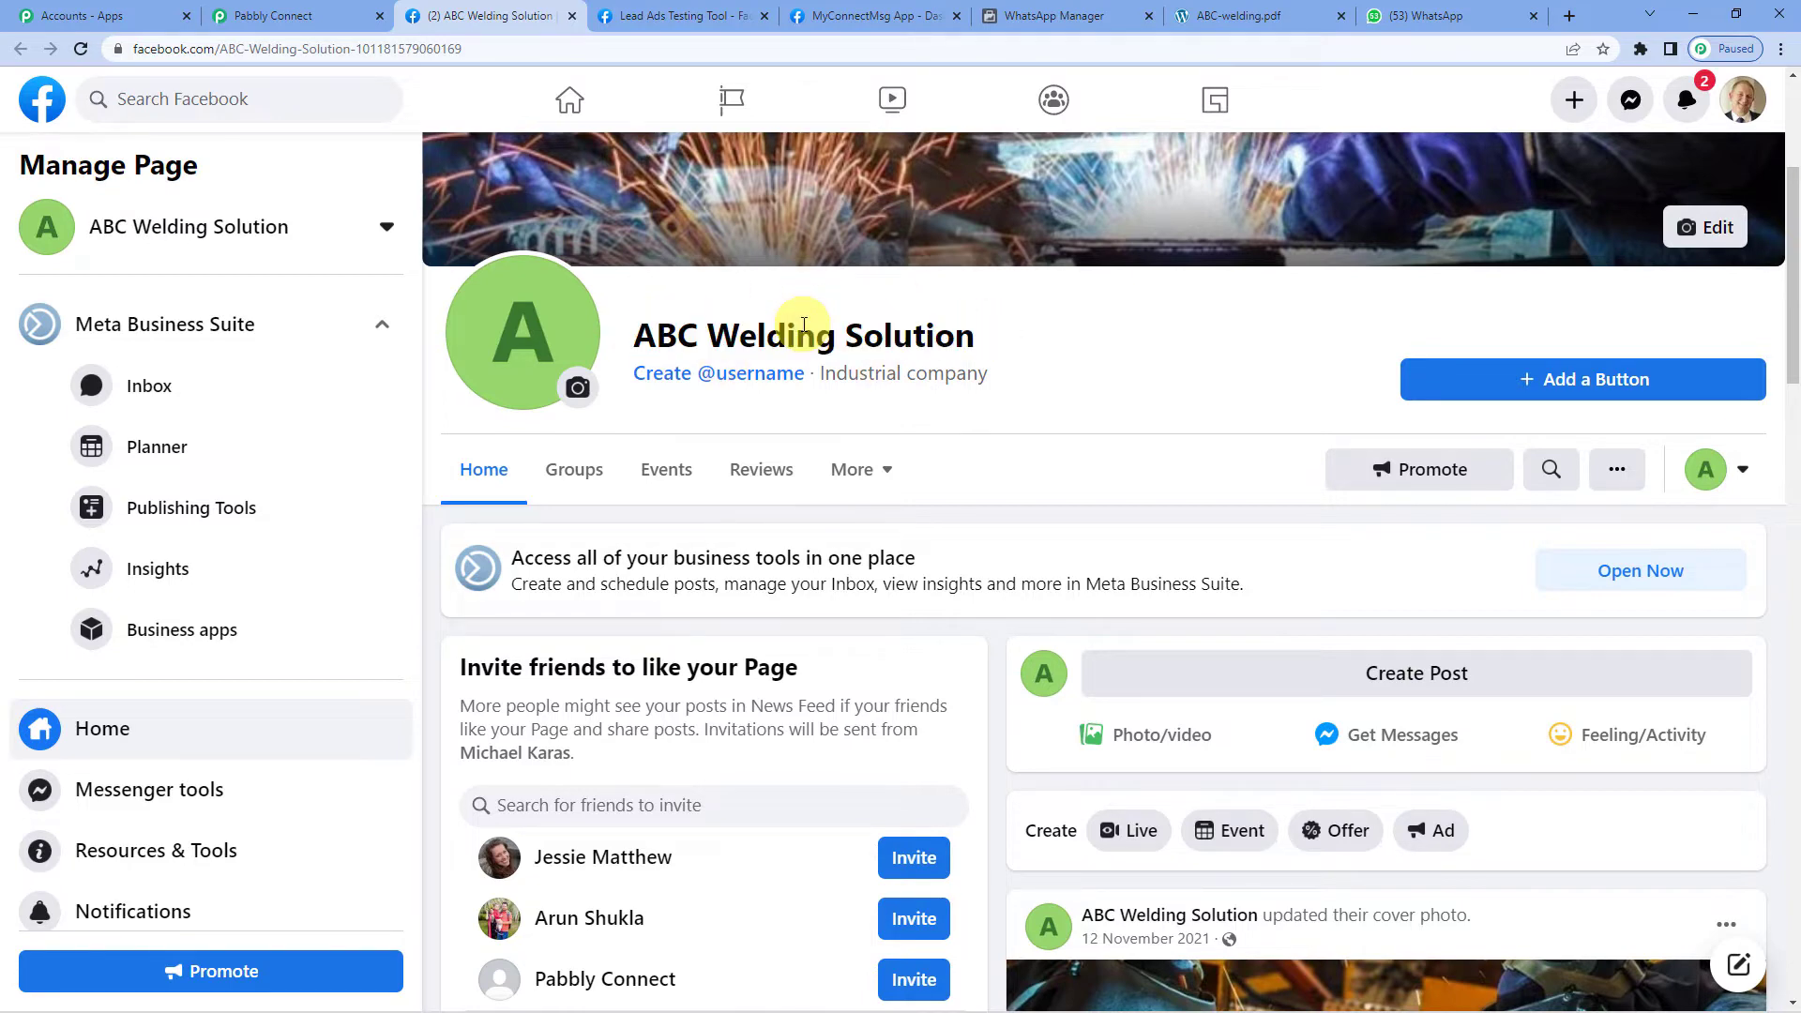
click(300, 16)
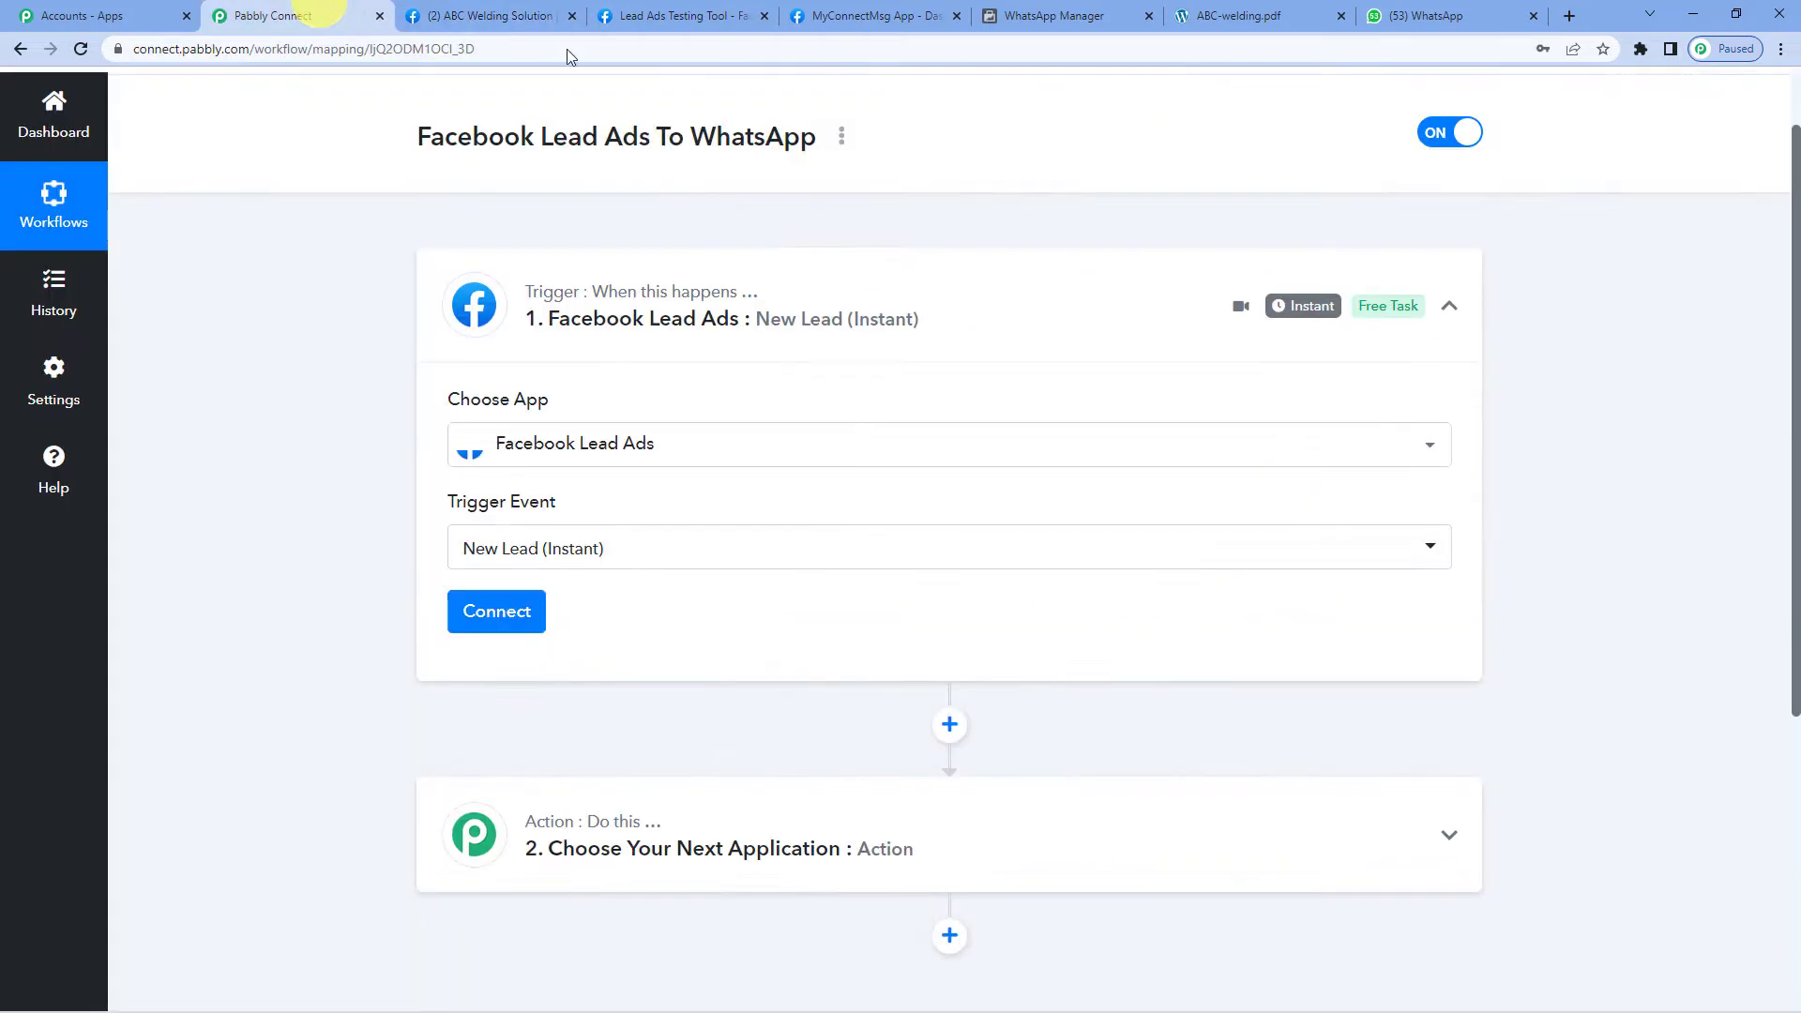
Add a new Facebook Lead Ads connection for the trigger and authorize it.
click(526, 611)
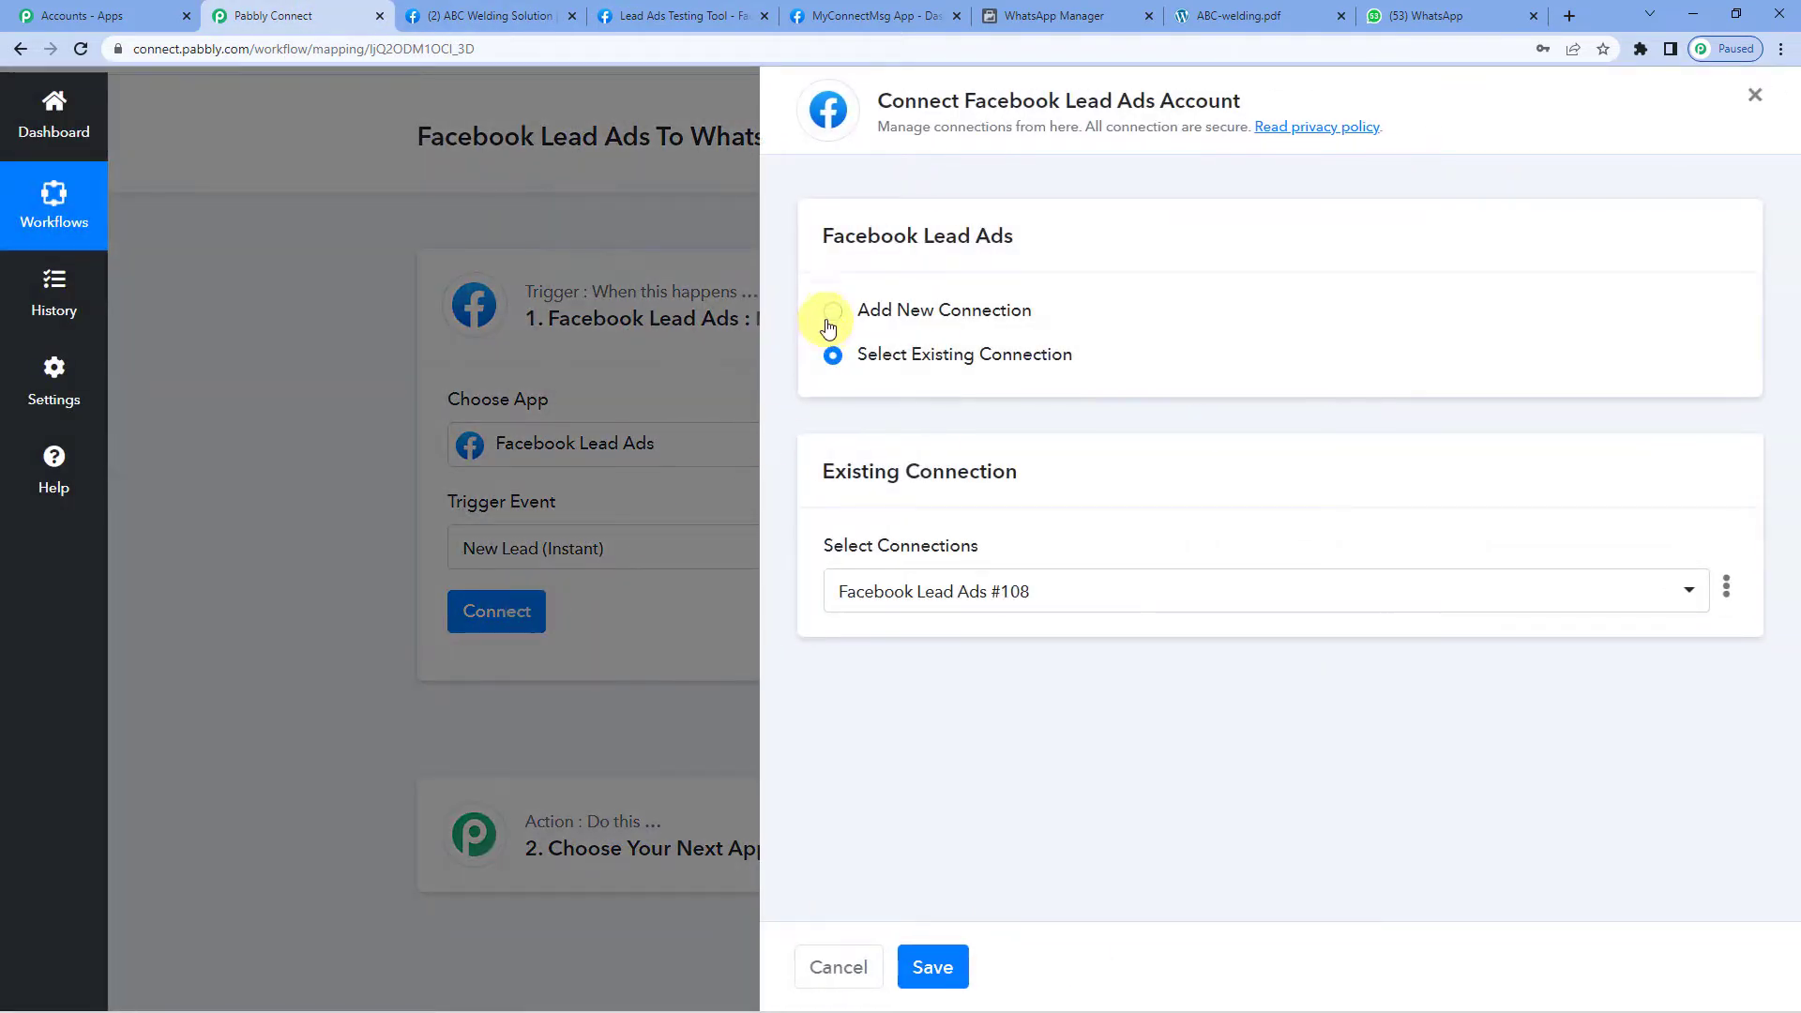
click(832, 310)
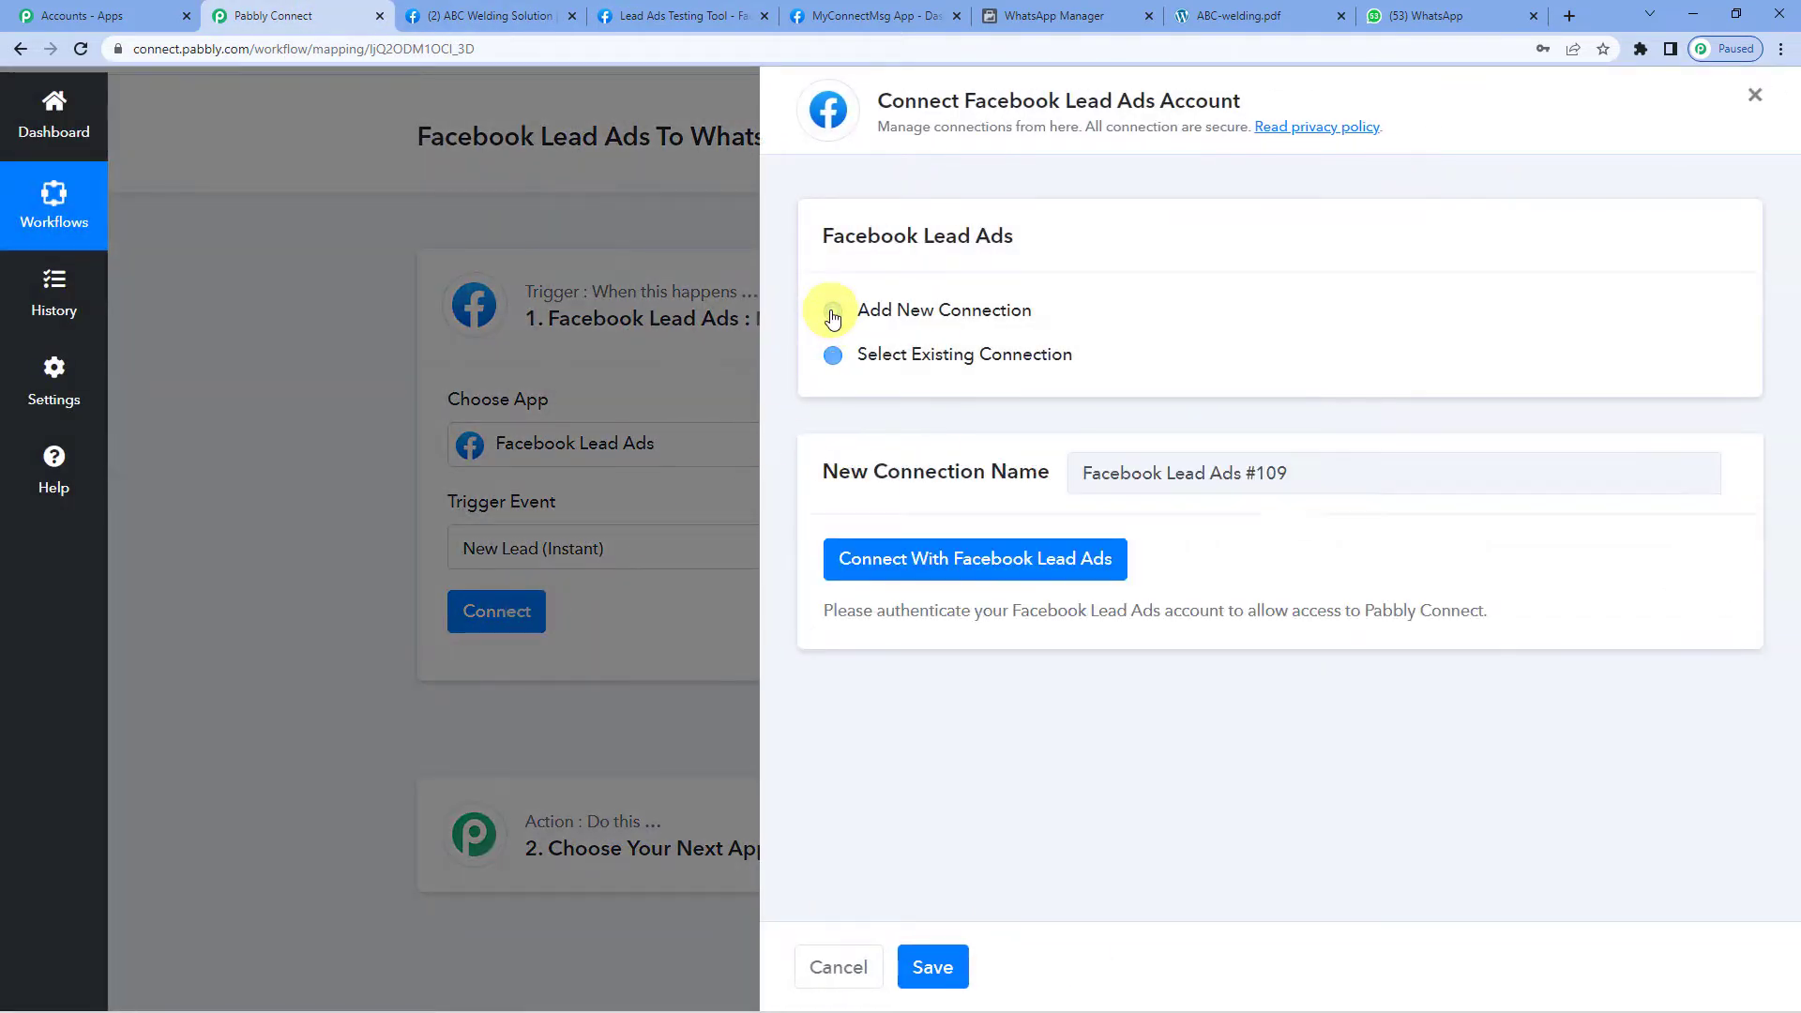
click(914, 559)
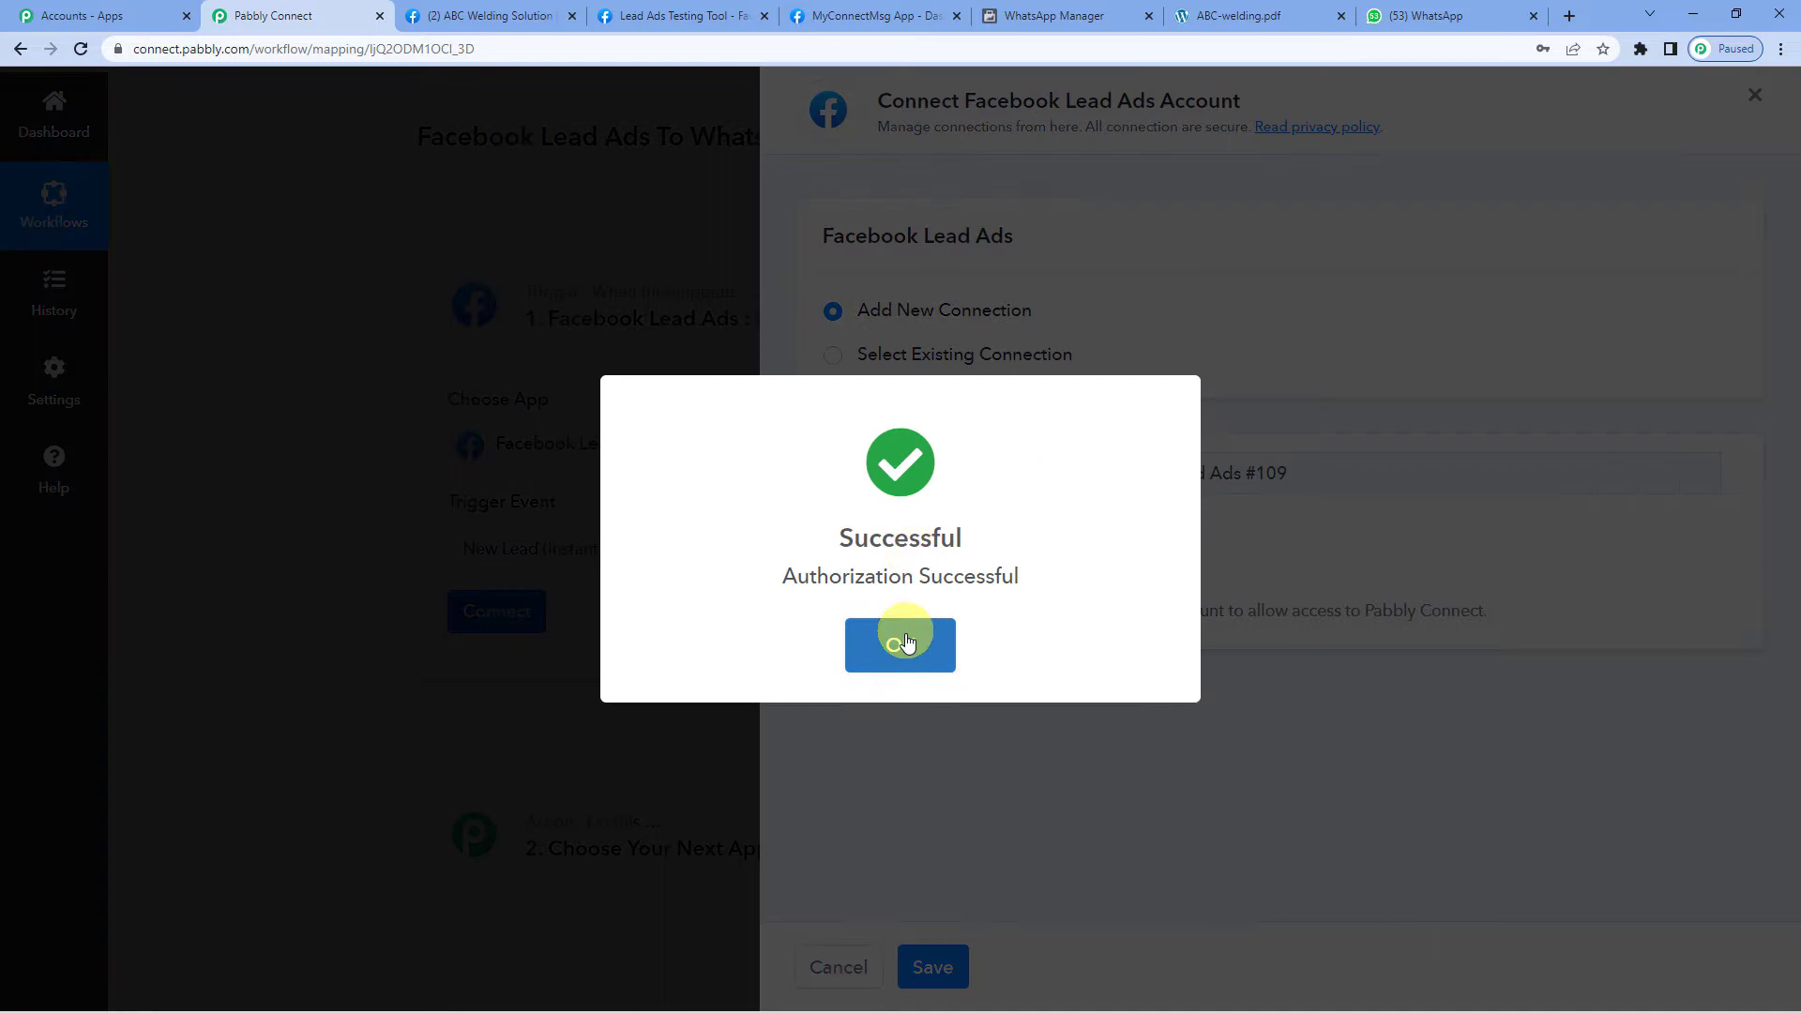
click(899, 642)
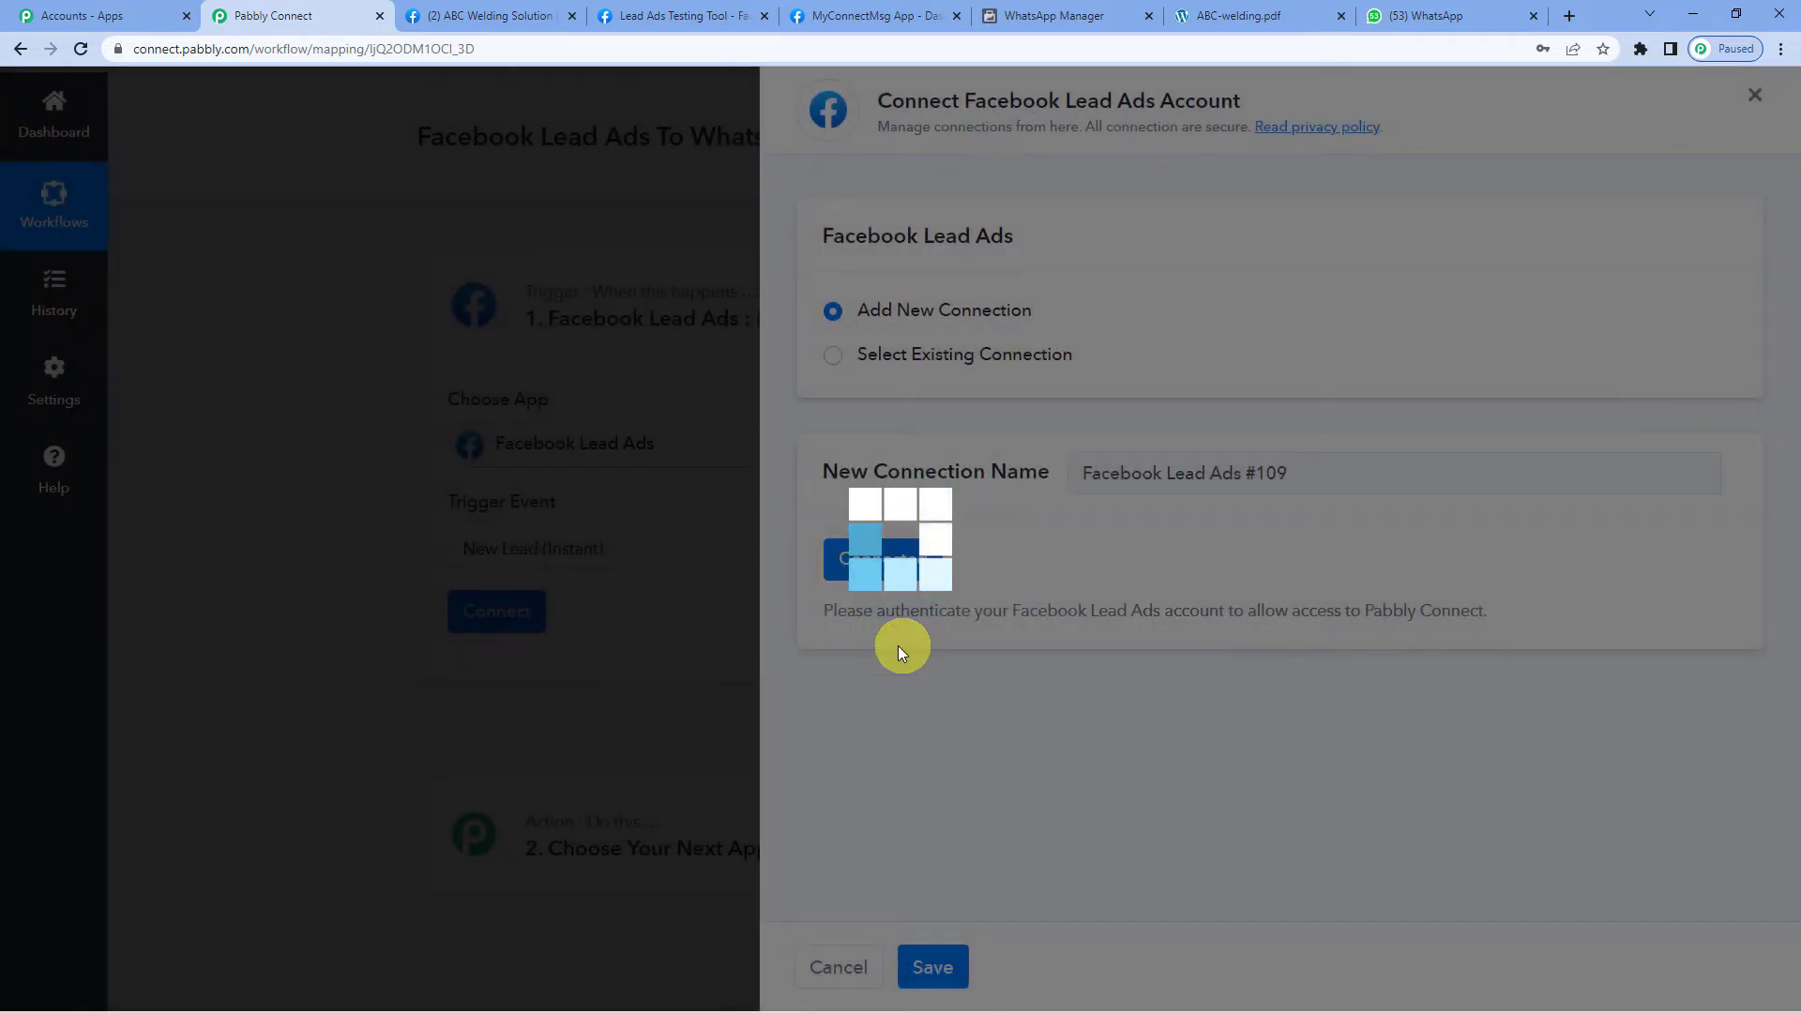
Choose ABC Welding Solution as the trigger's page and compare it with the Facebook page.
scroll(723, 498, down, 2)
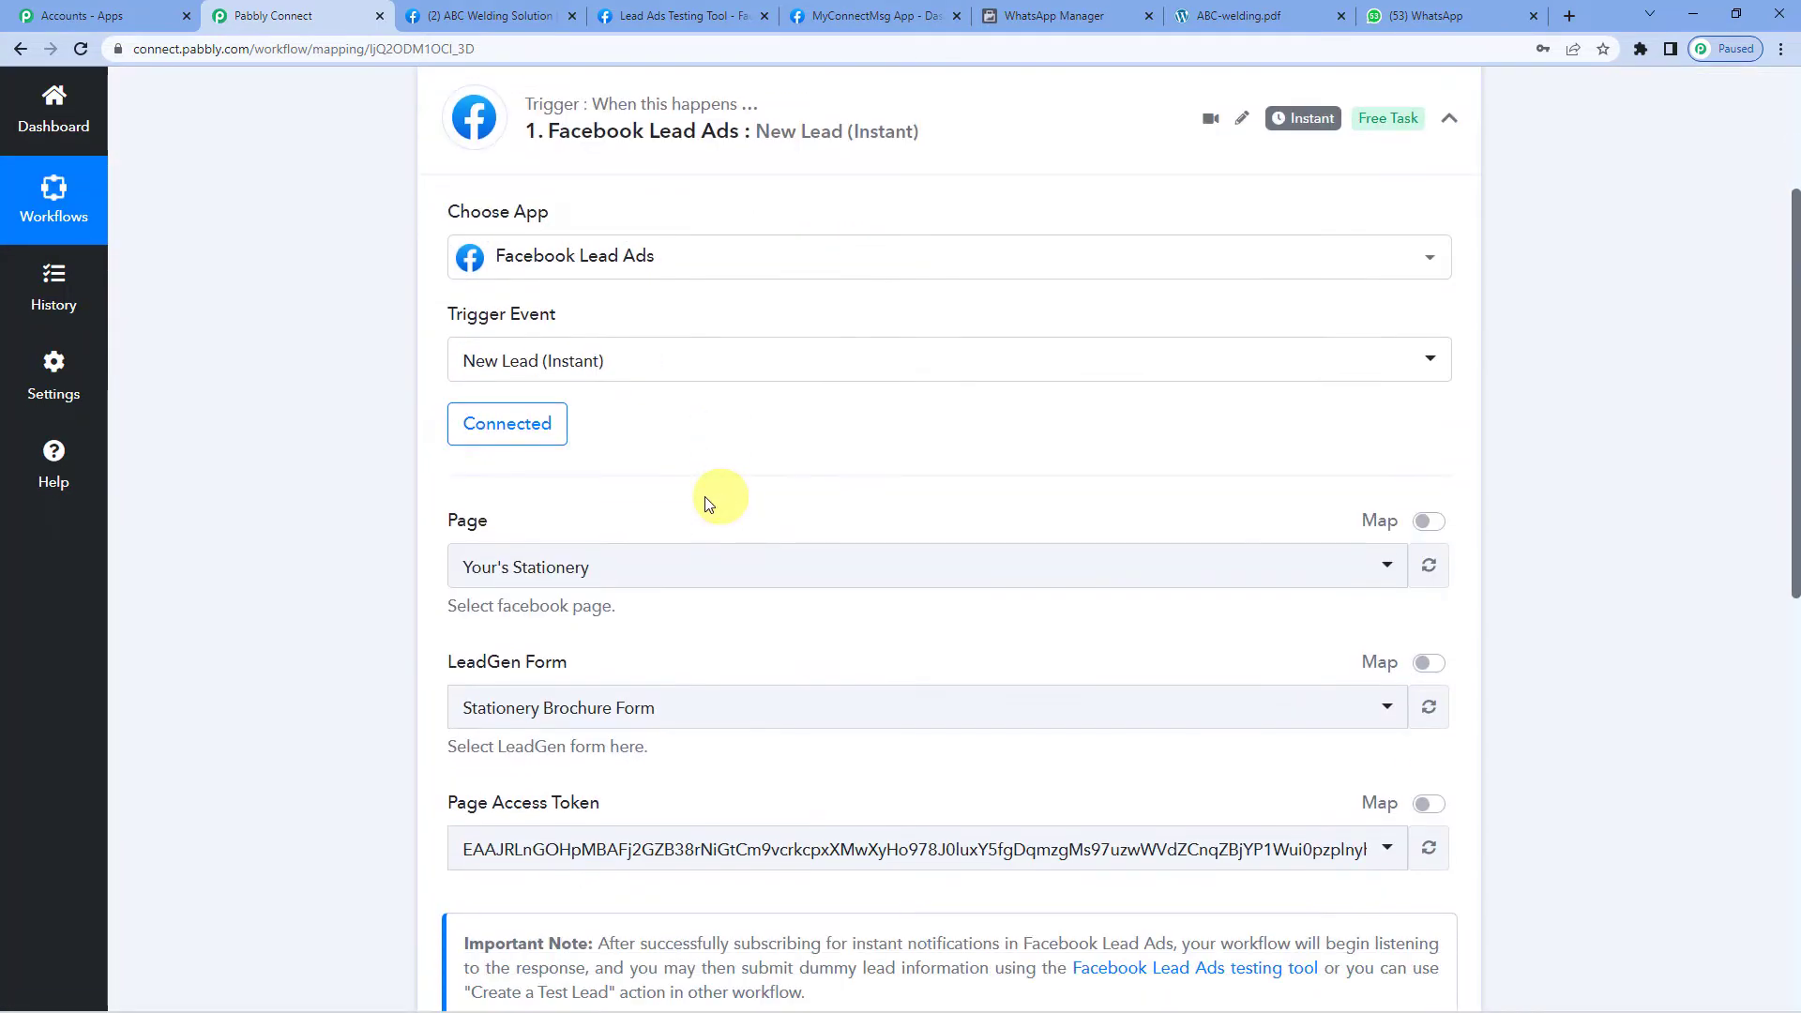
click(591, 569)
text(wel)
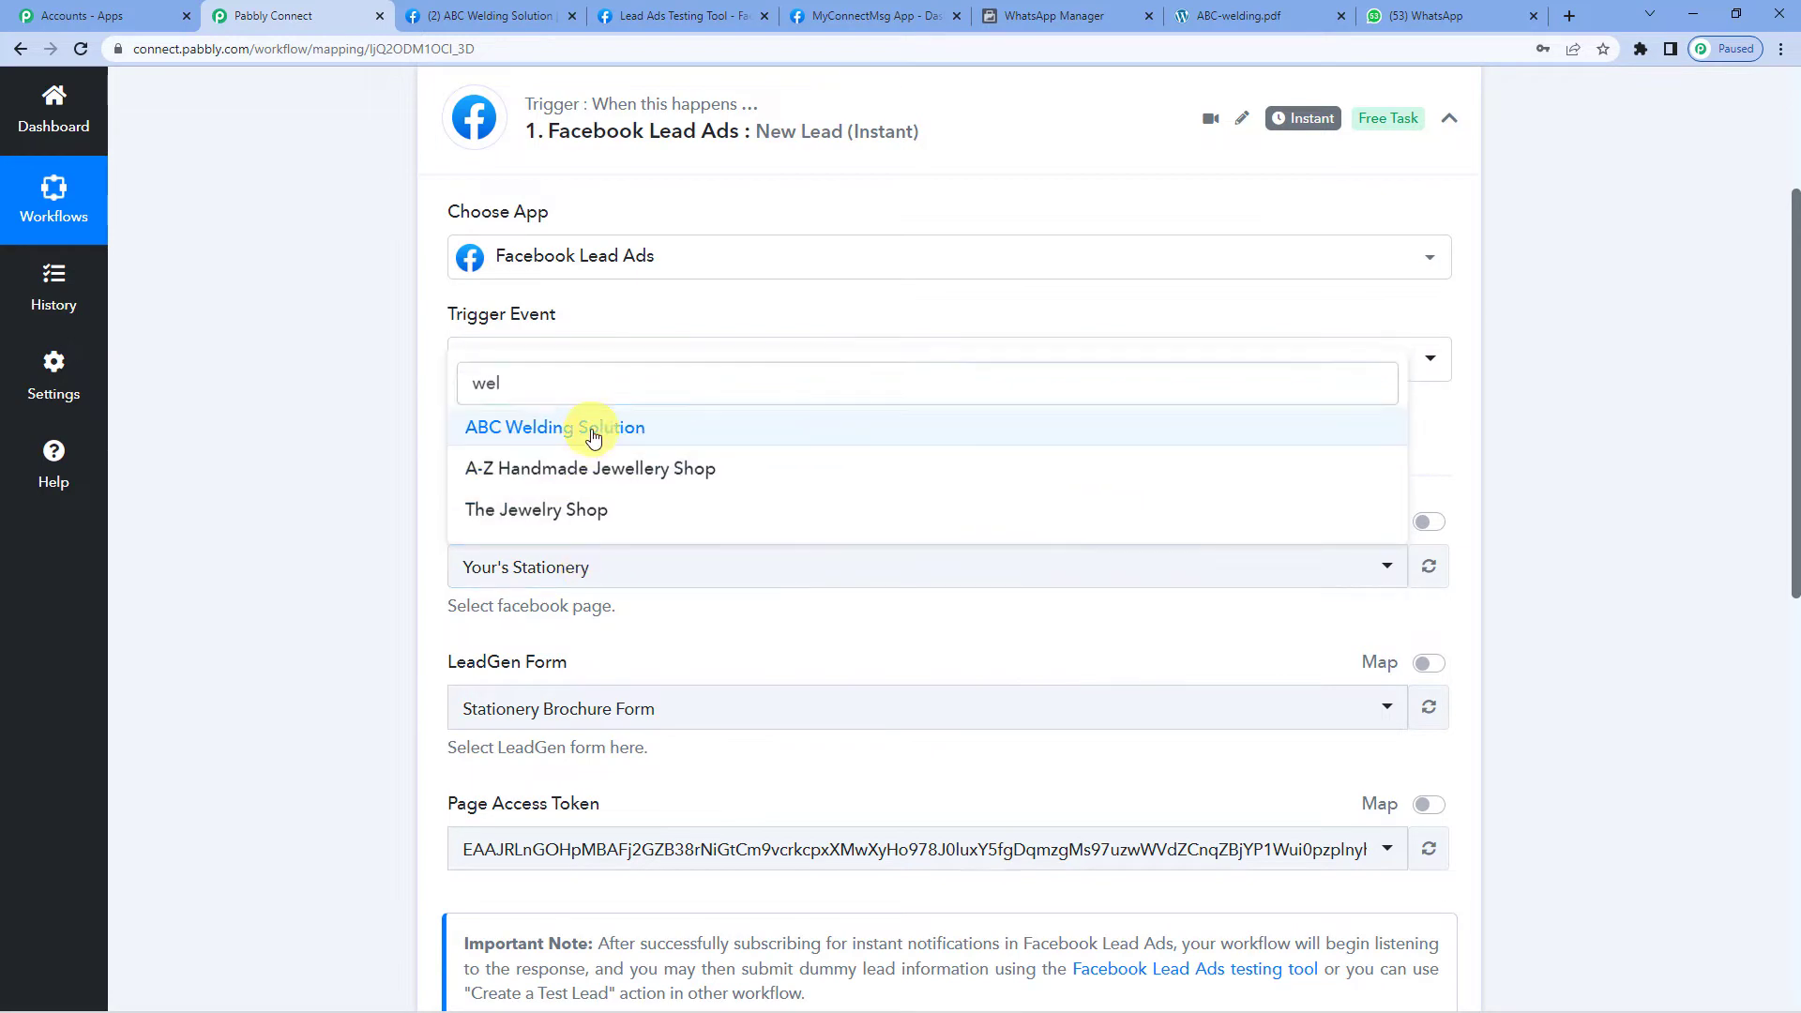
click(592, 434)
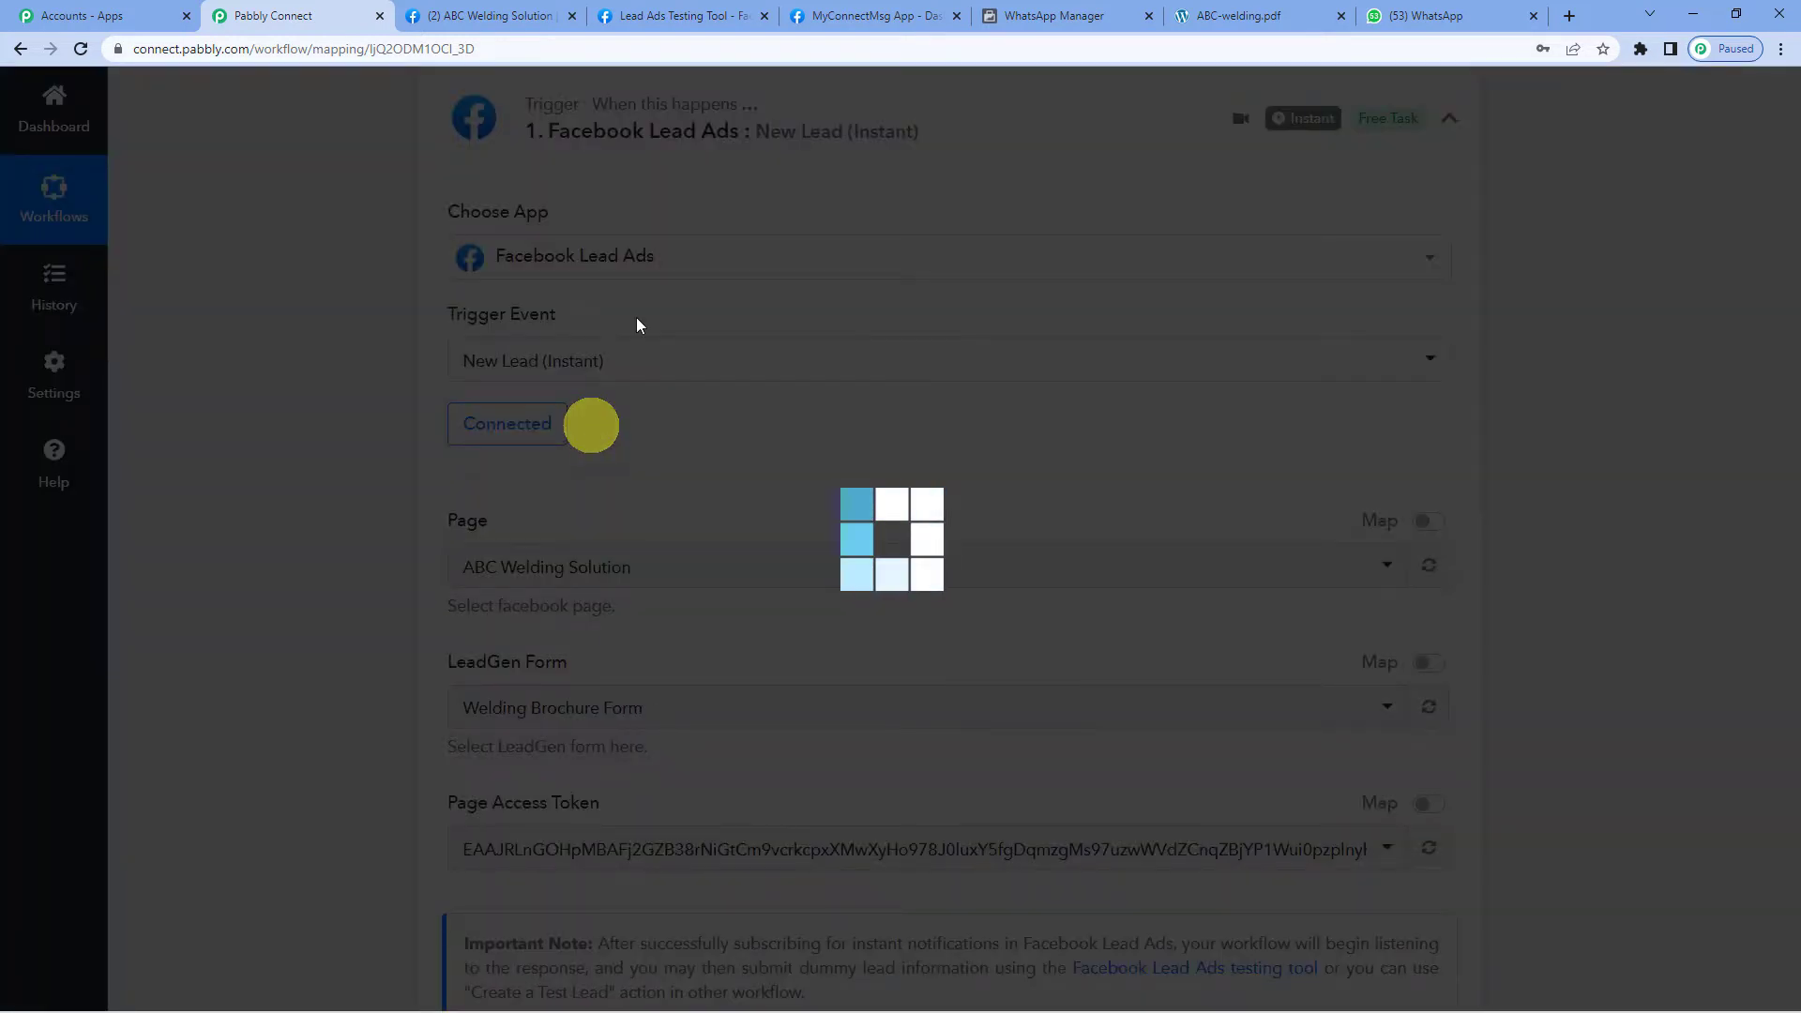
click(519, 15)
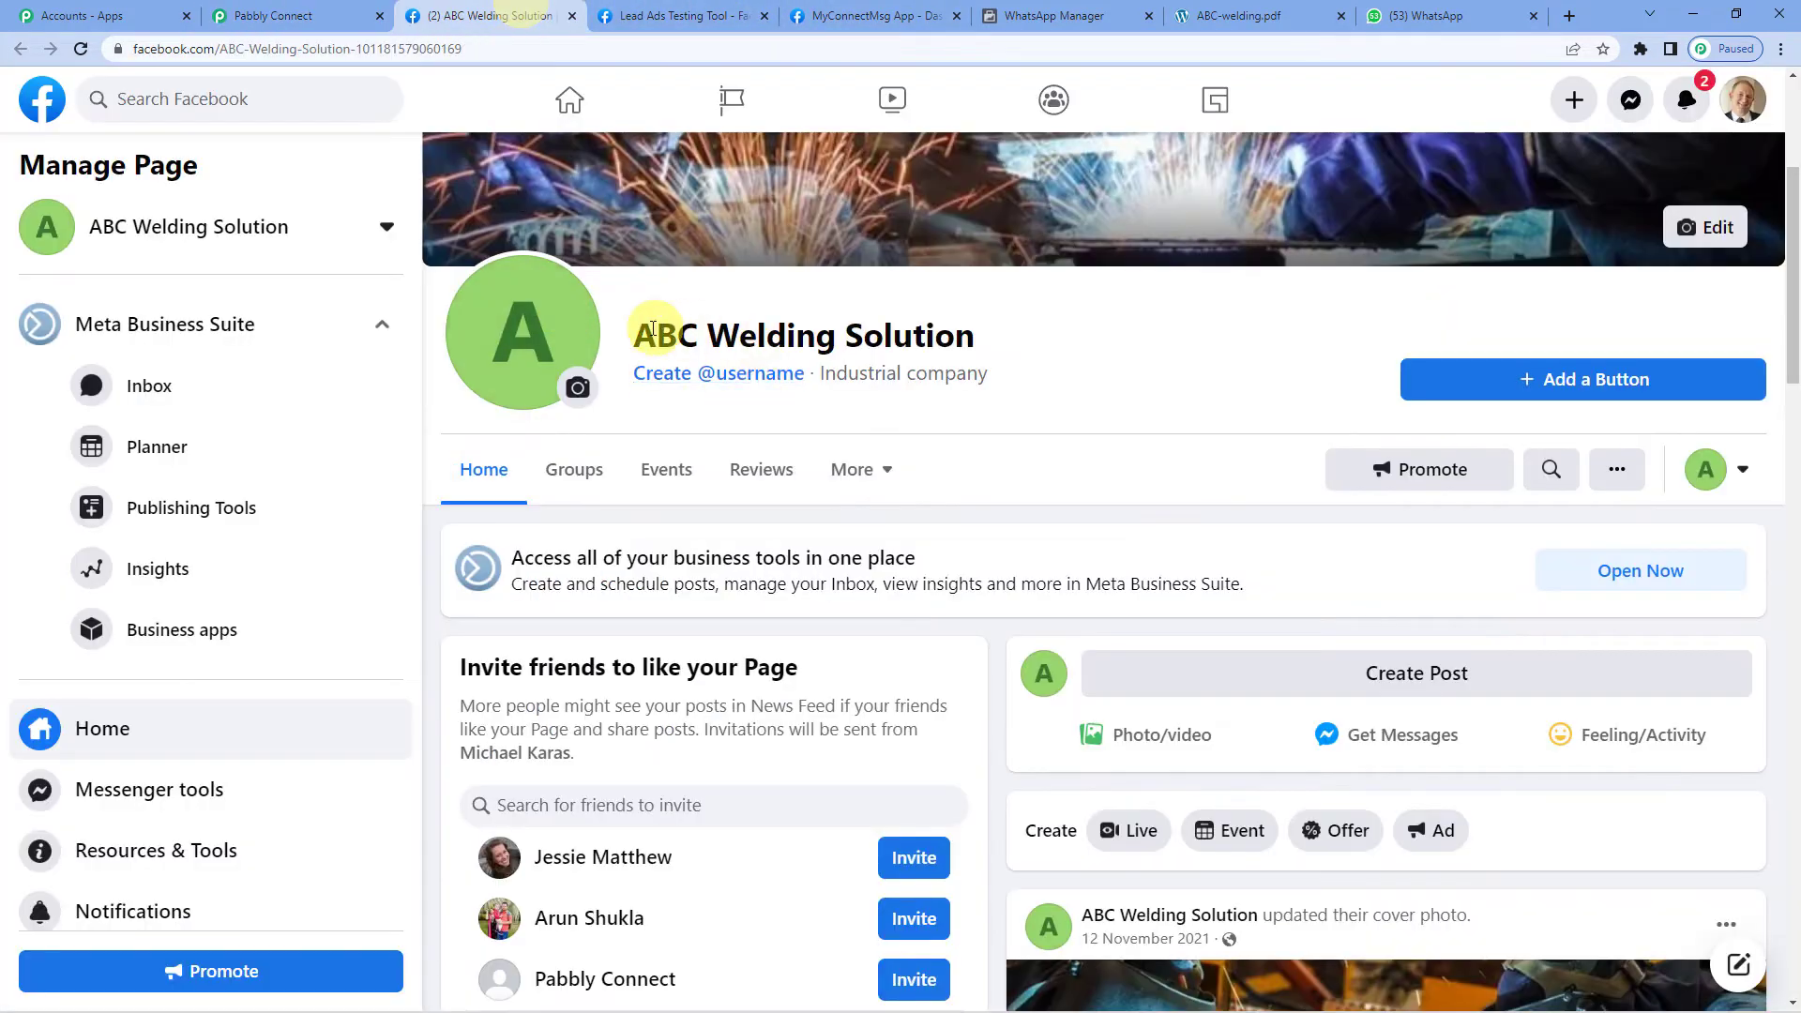
click(308, 8)
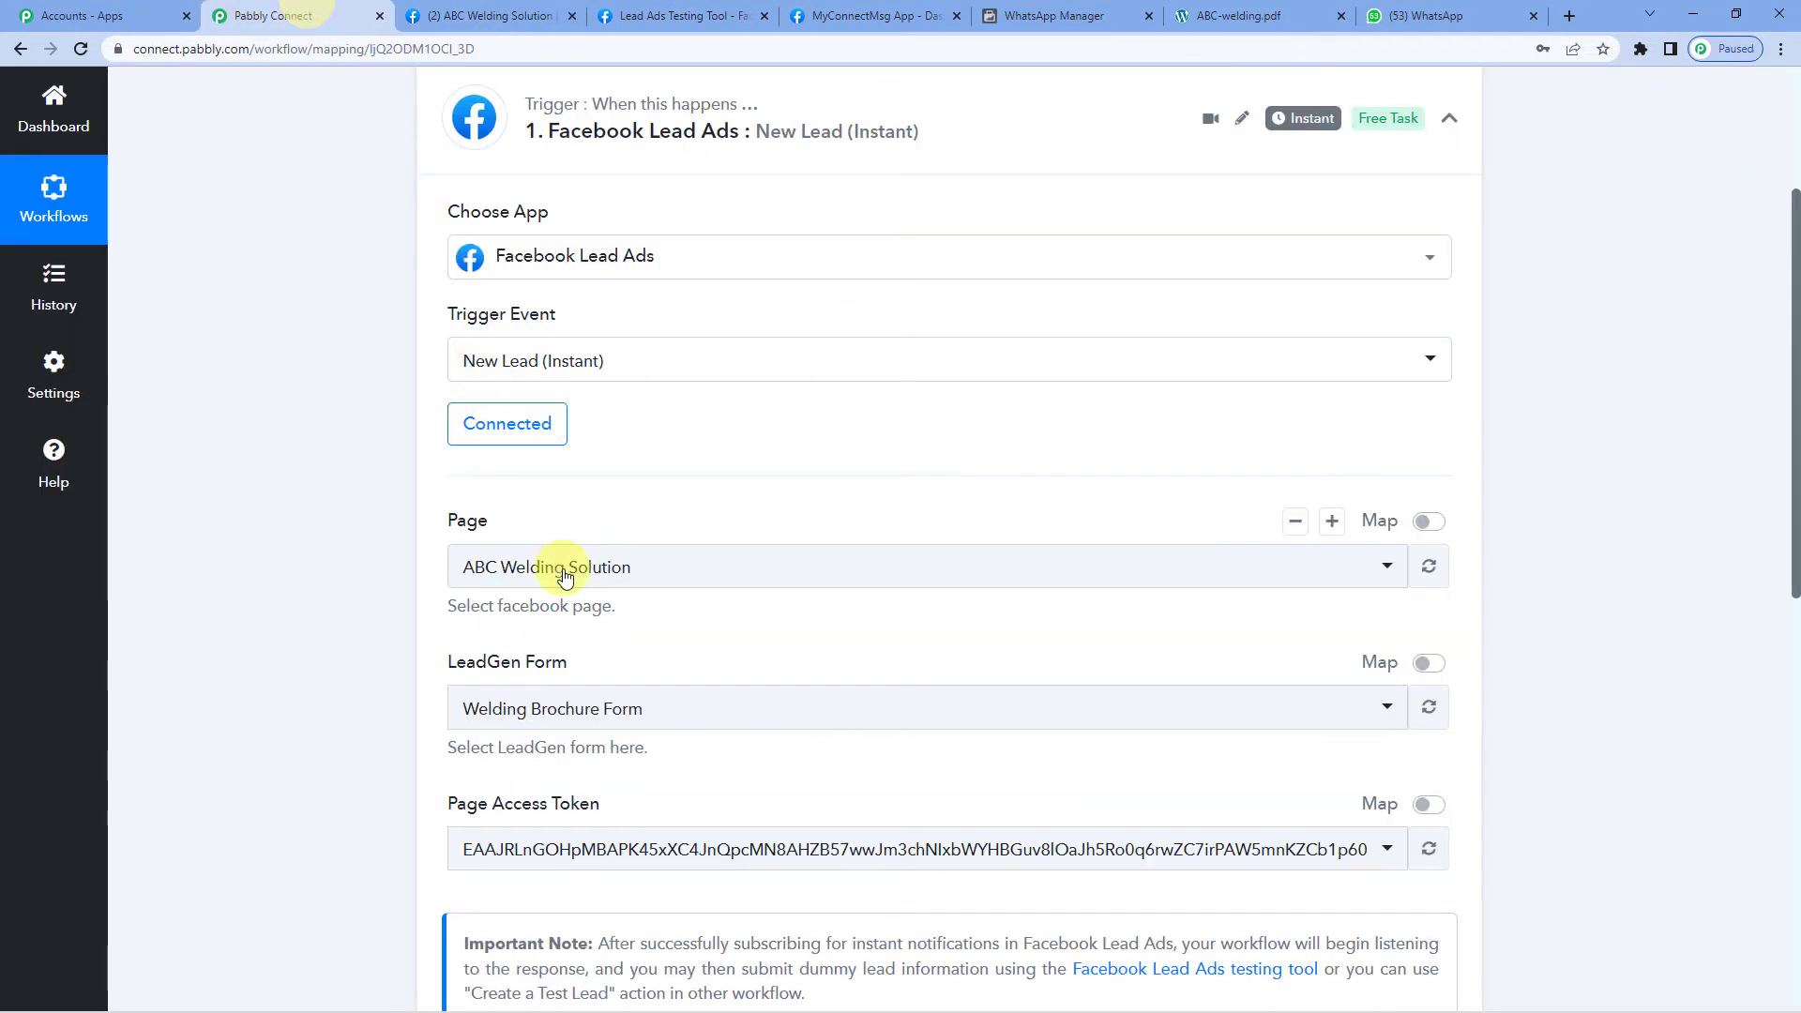
Use Welding Brochure Form as the LeadGen form, then save the trigger and send a test request.
scroll(563, 575, down, 2)
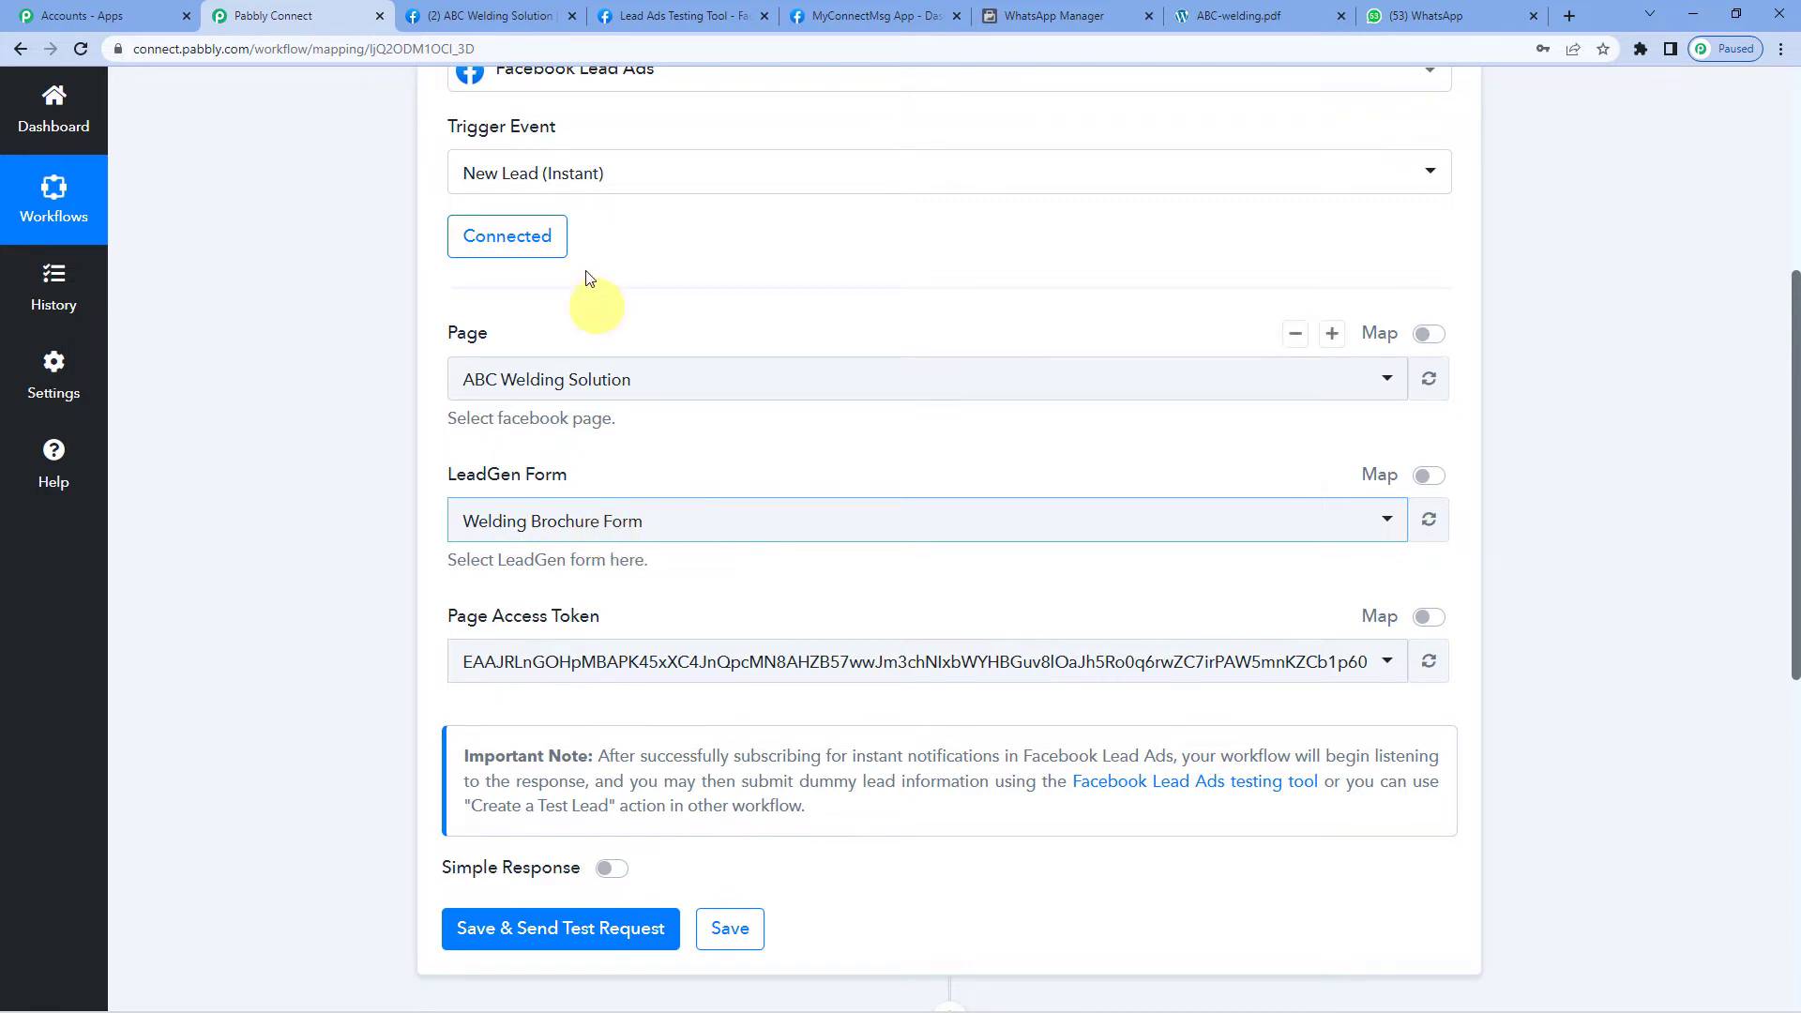
click(654, 512)
click(653, 472)
scroll(583, 515, down, 2)
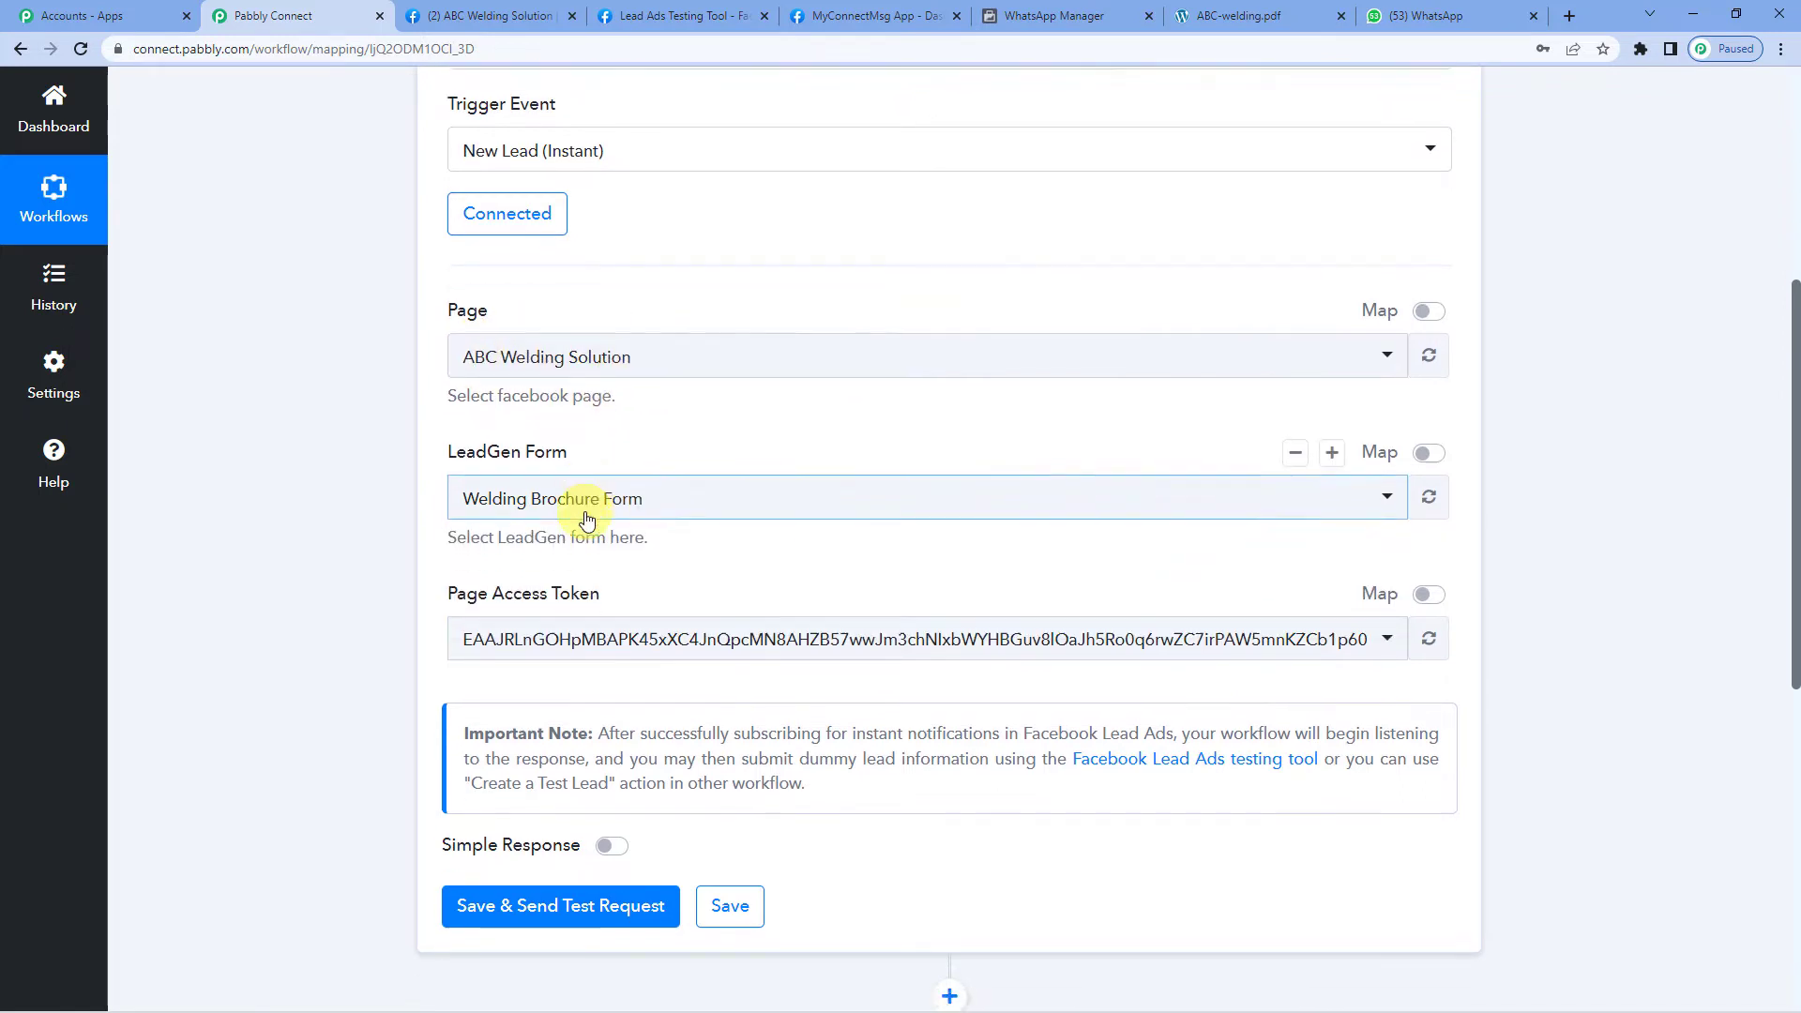
click(557, 743)
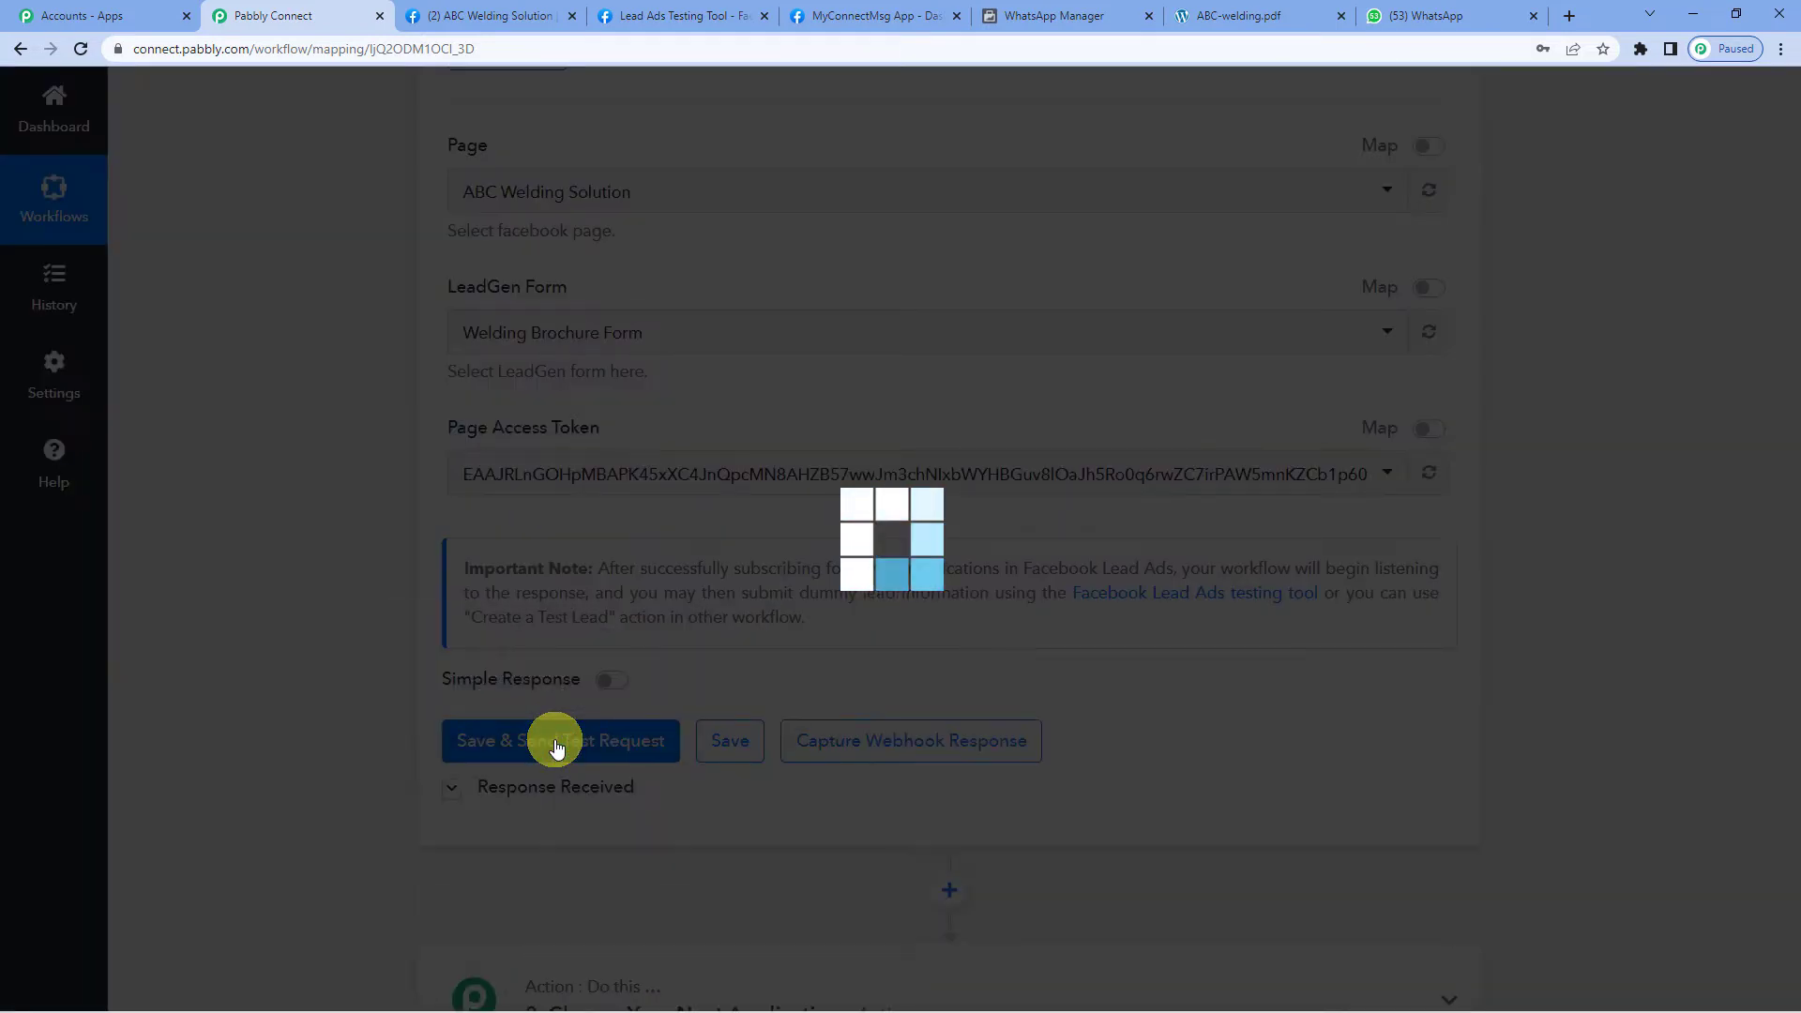
scroll(555, 739, up, 1)
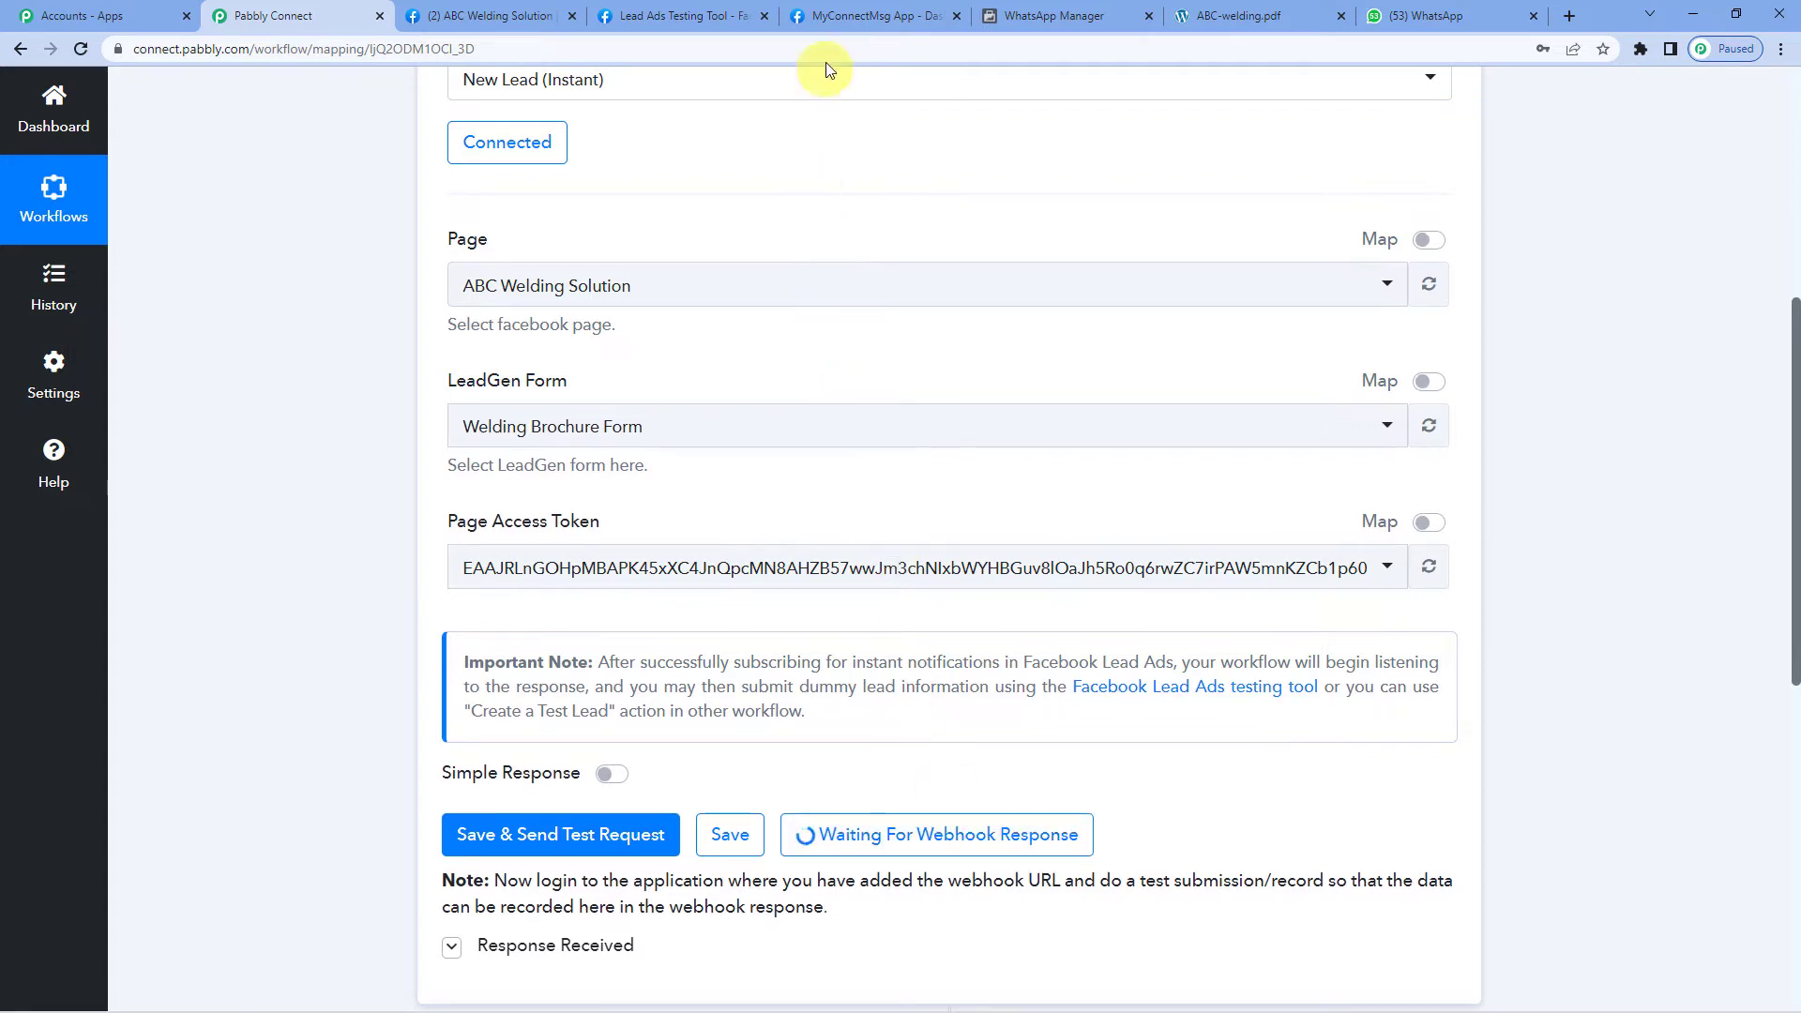
Submit a test lead through the Welding Brochure Form preview in Meta's Lead Ads Testing Tool, and review the response captured in the workflow.
click(682, 12)
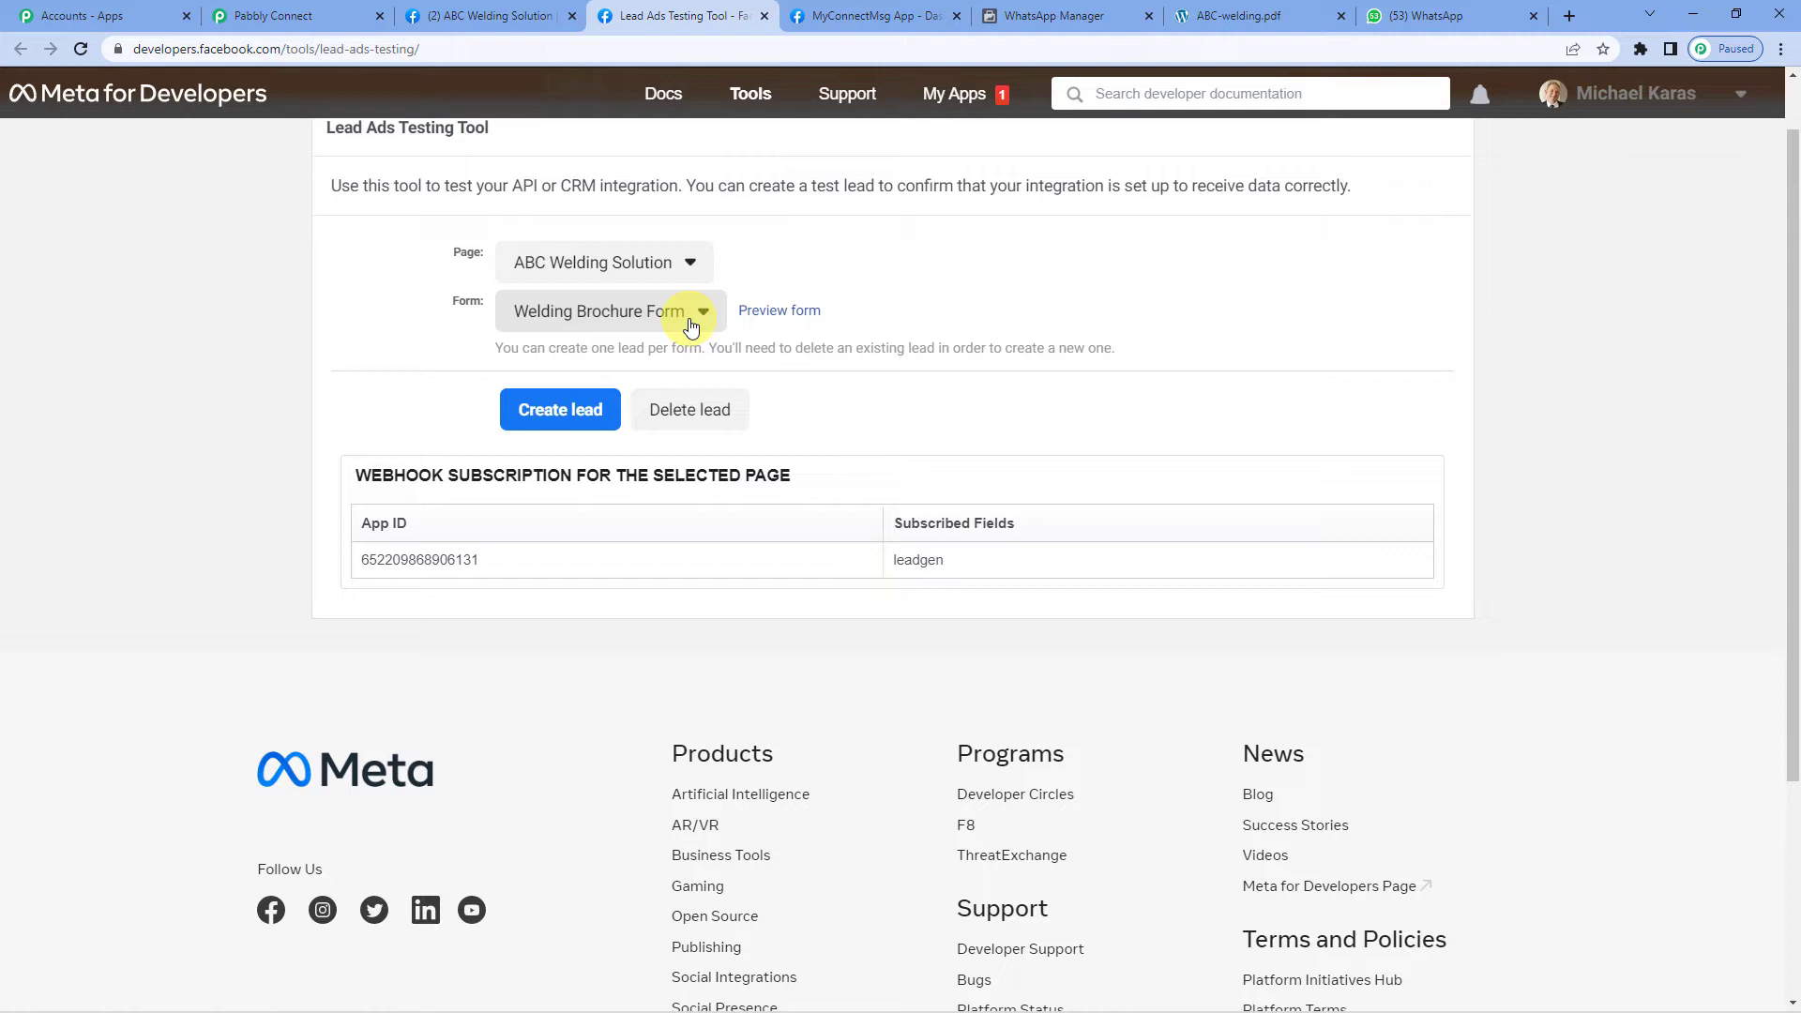
click(778, 313)
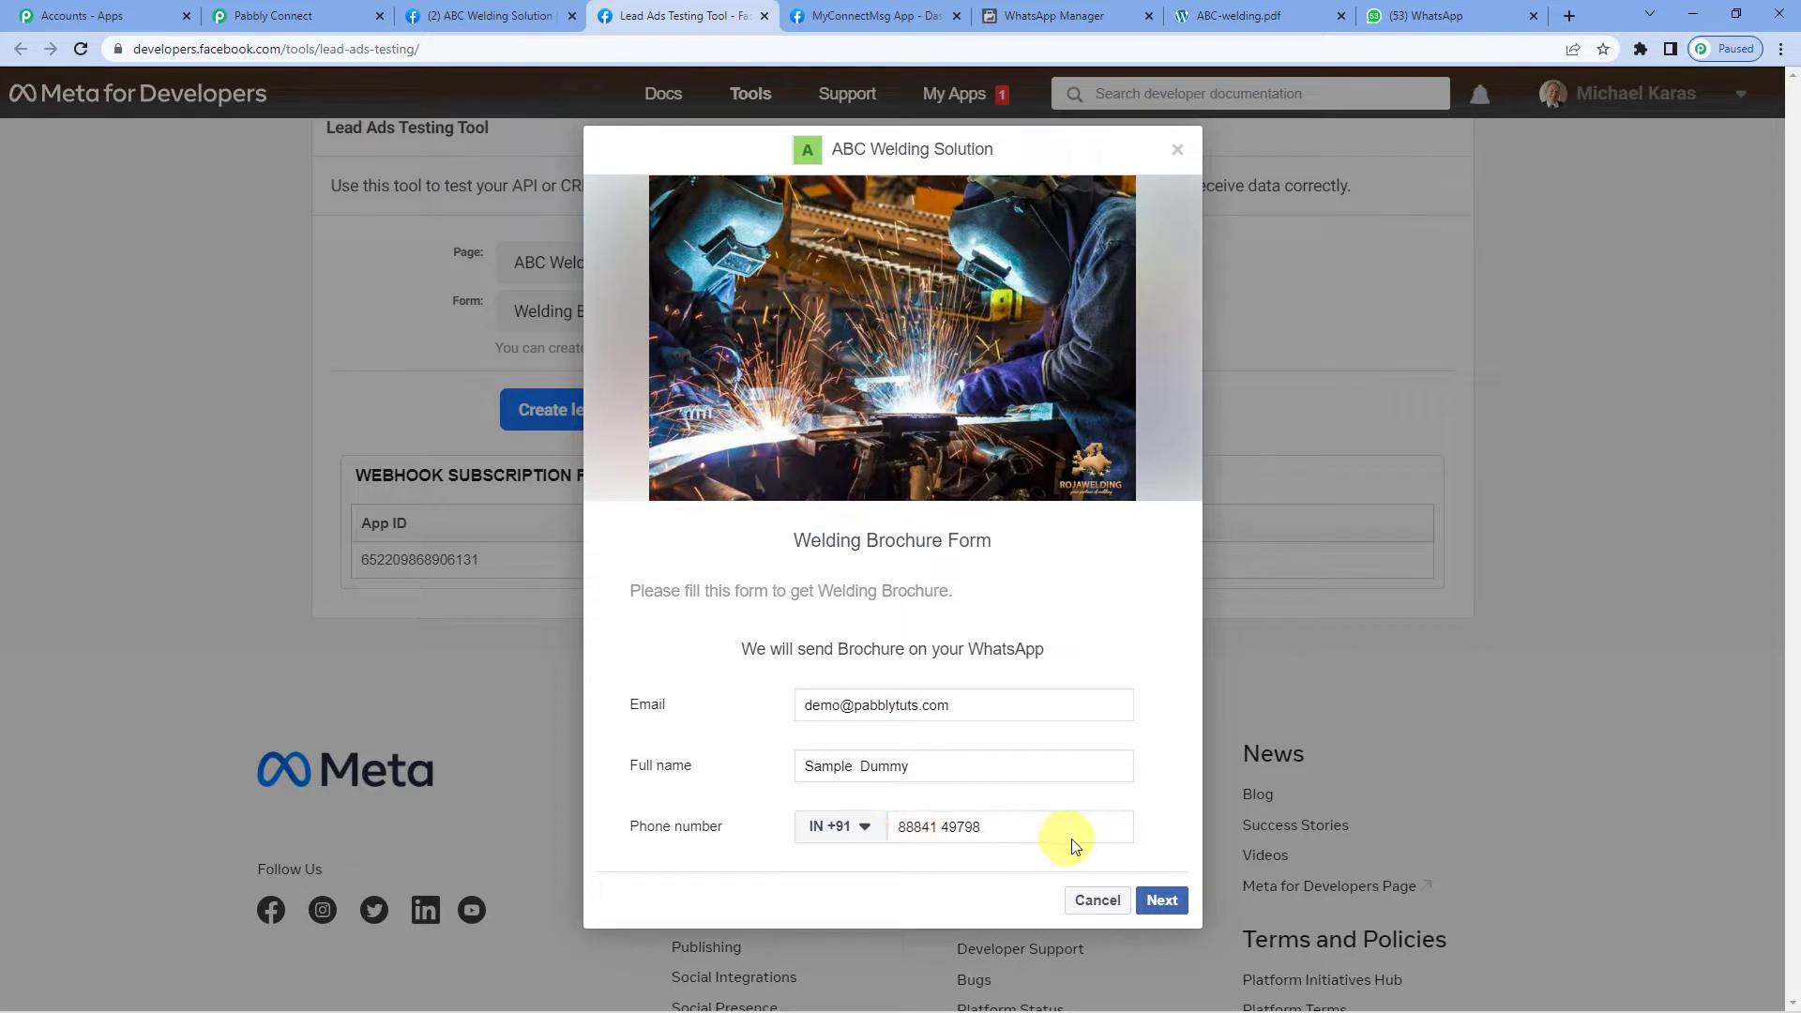
click(1158, 901)
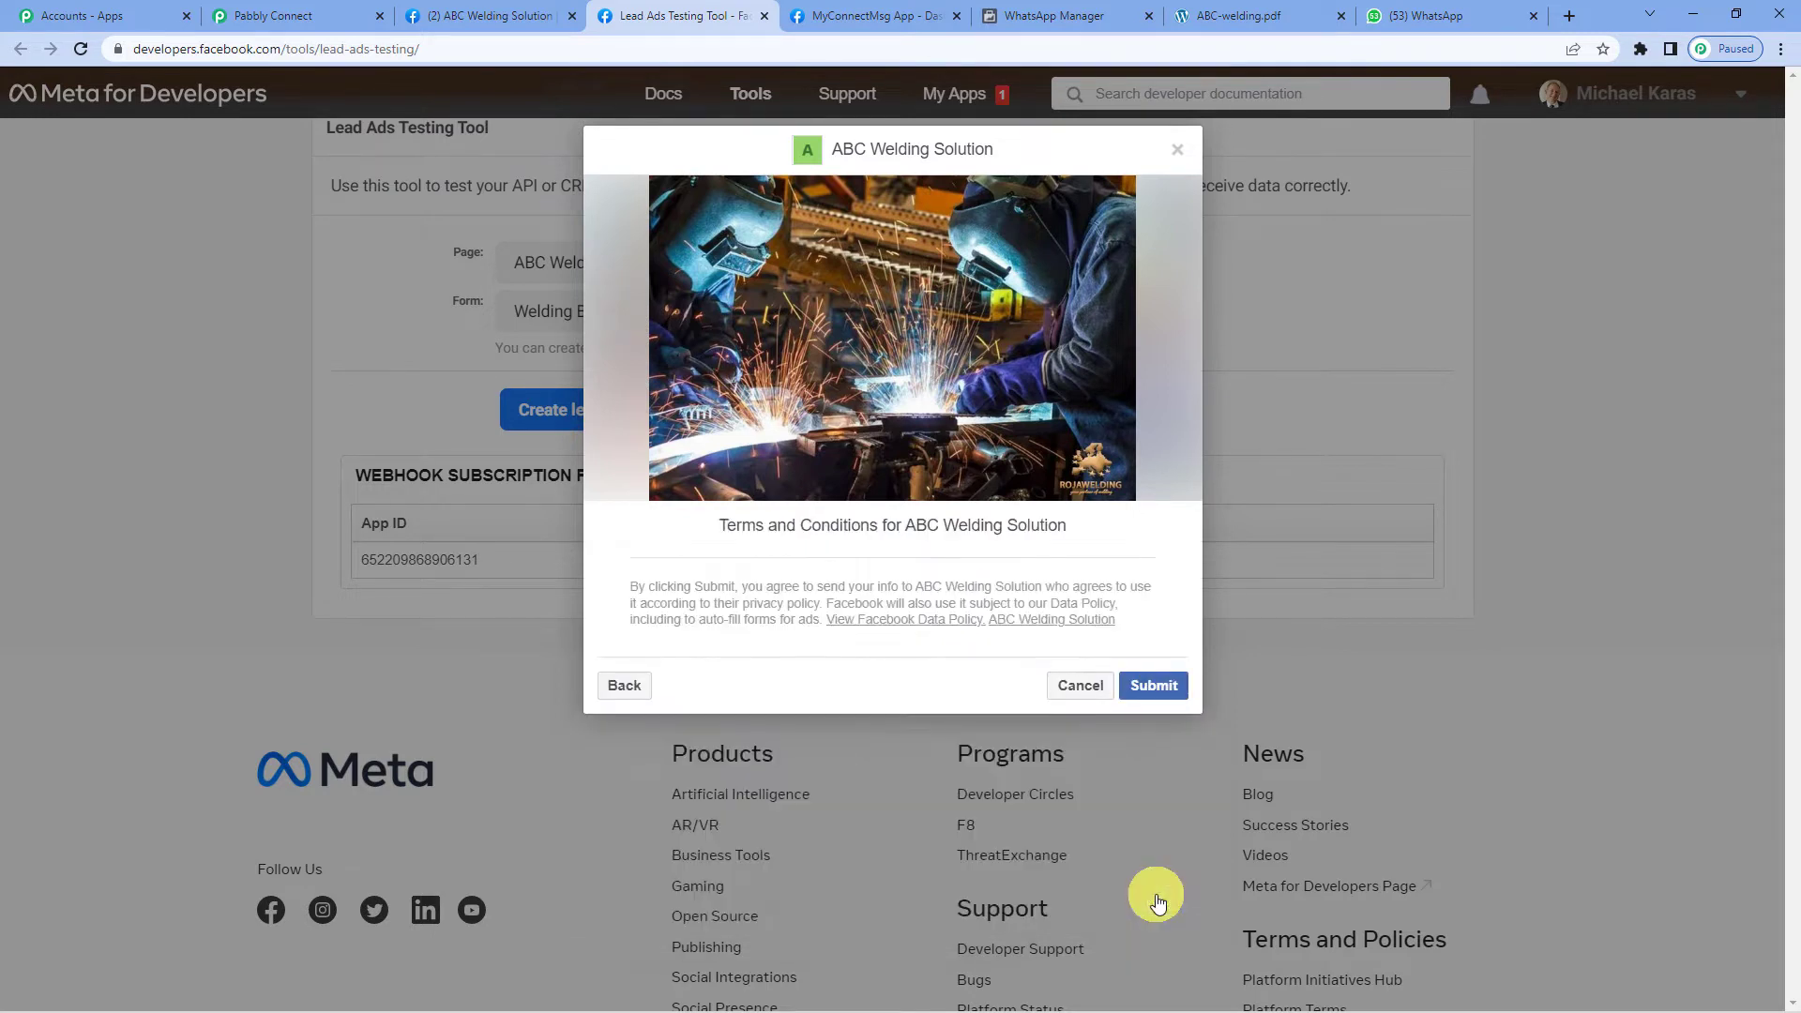
click(1173, 694)
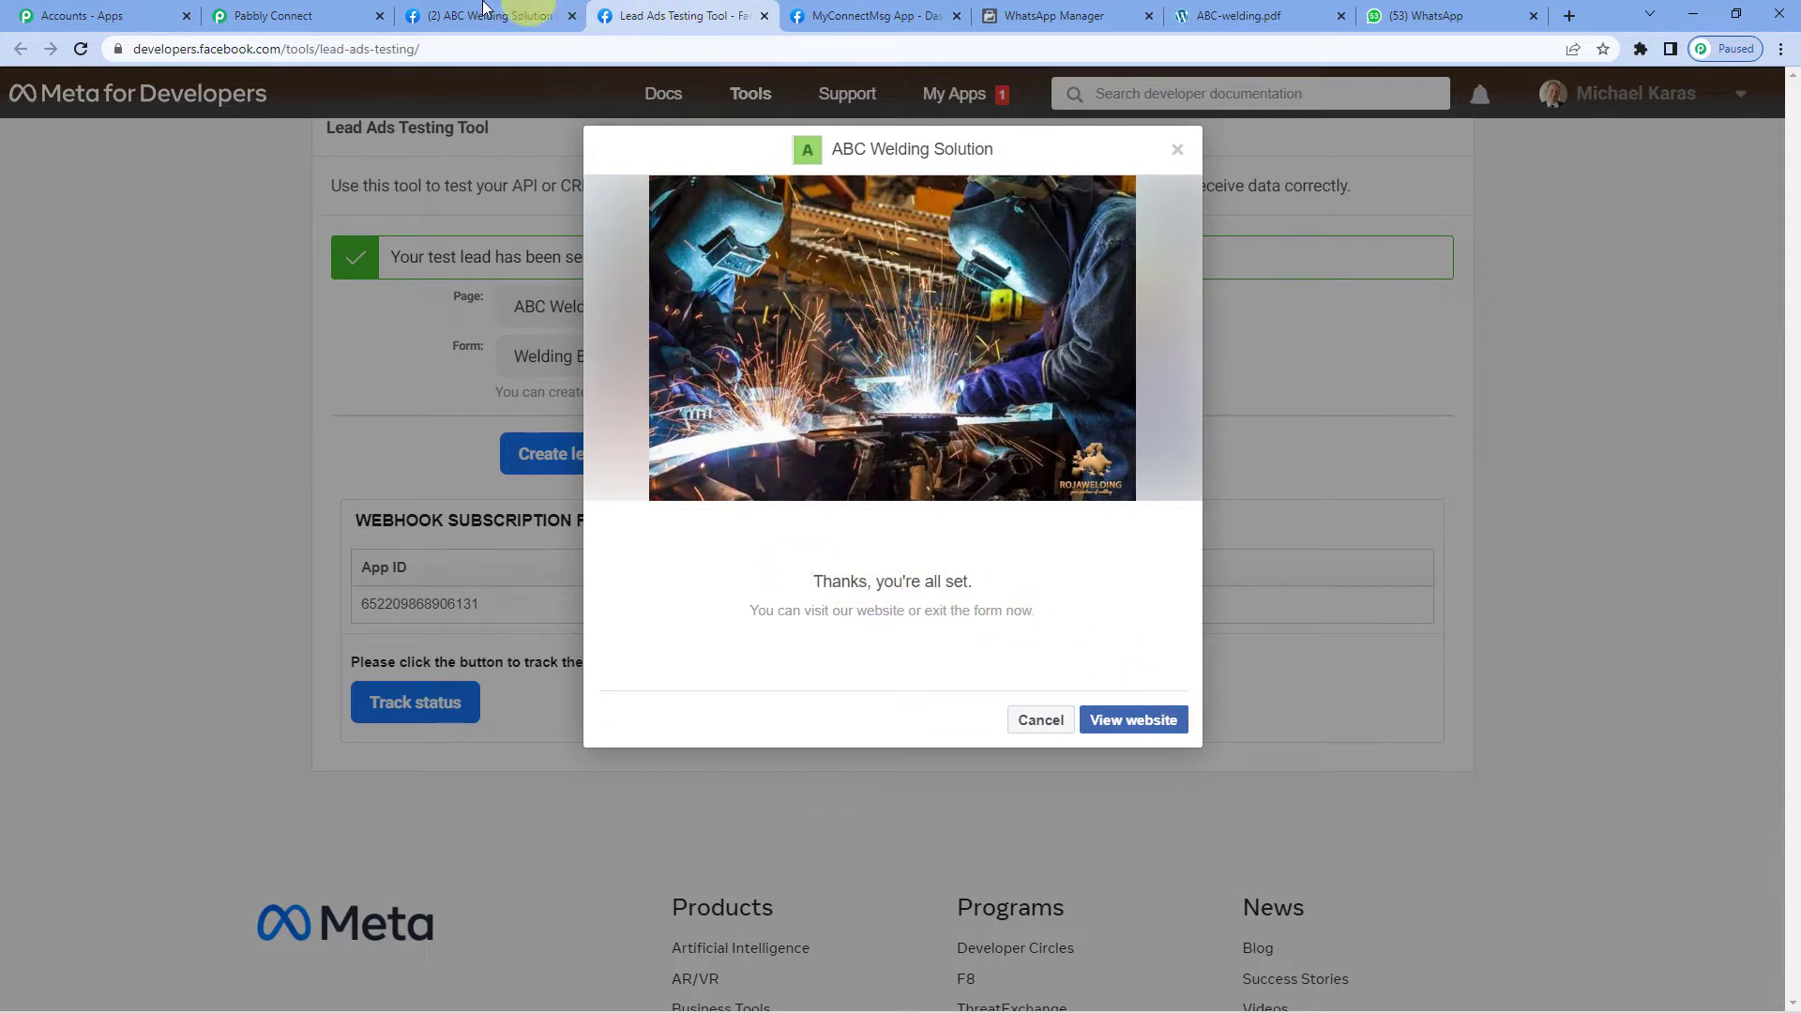
click(340, 7)
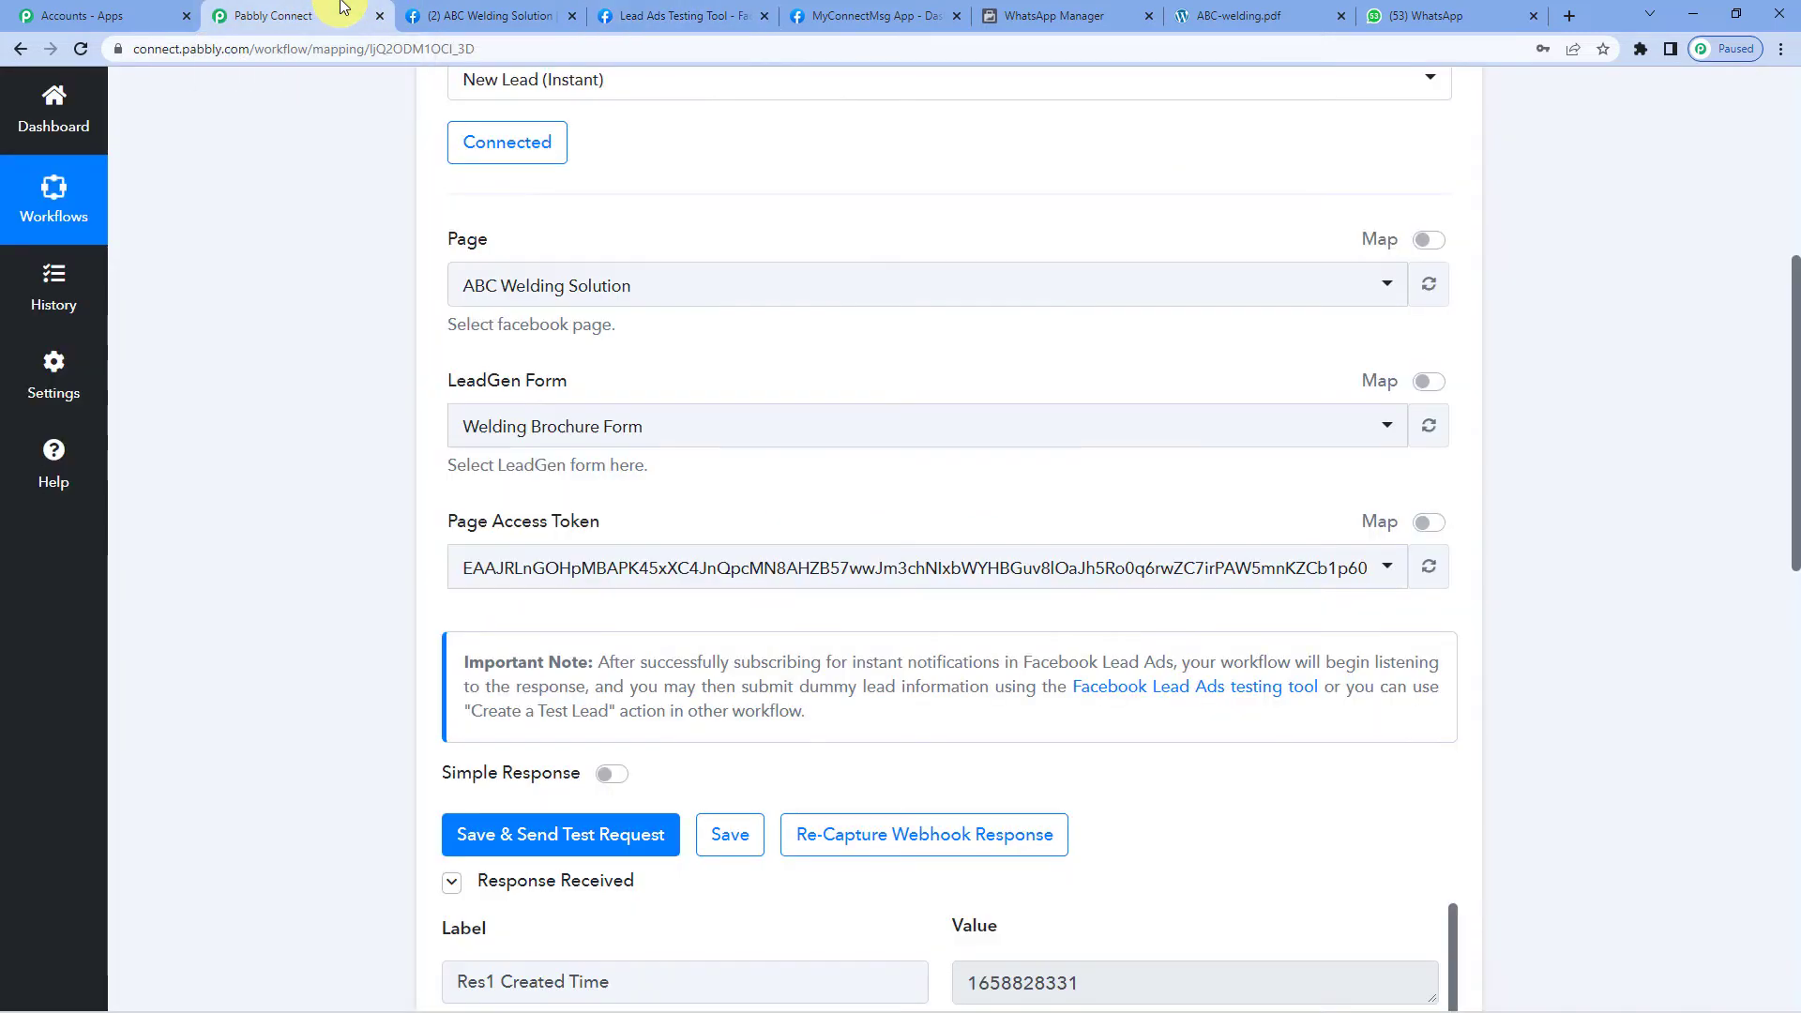
scroll(525, 201, down, 2)
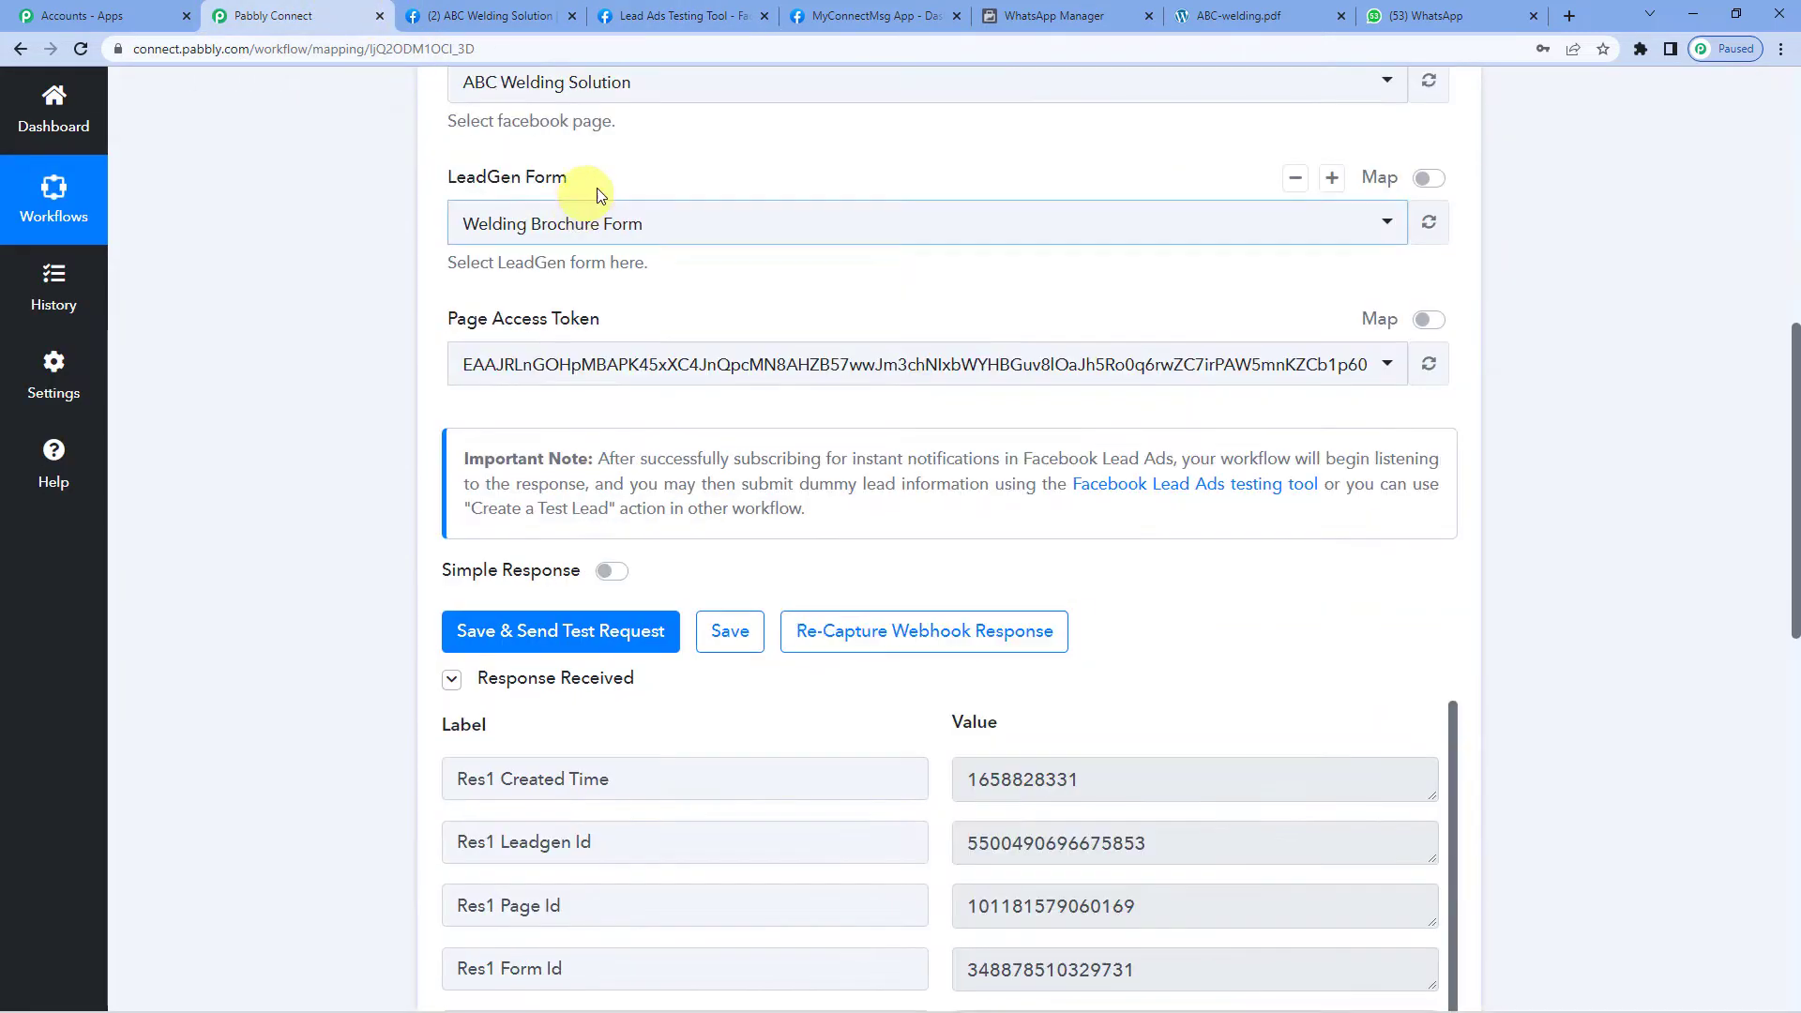
Review the test lead's captured response fields together with the Facebook Lead Ads trigger settings.
scroll(826, 495, down, 5)
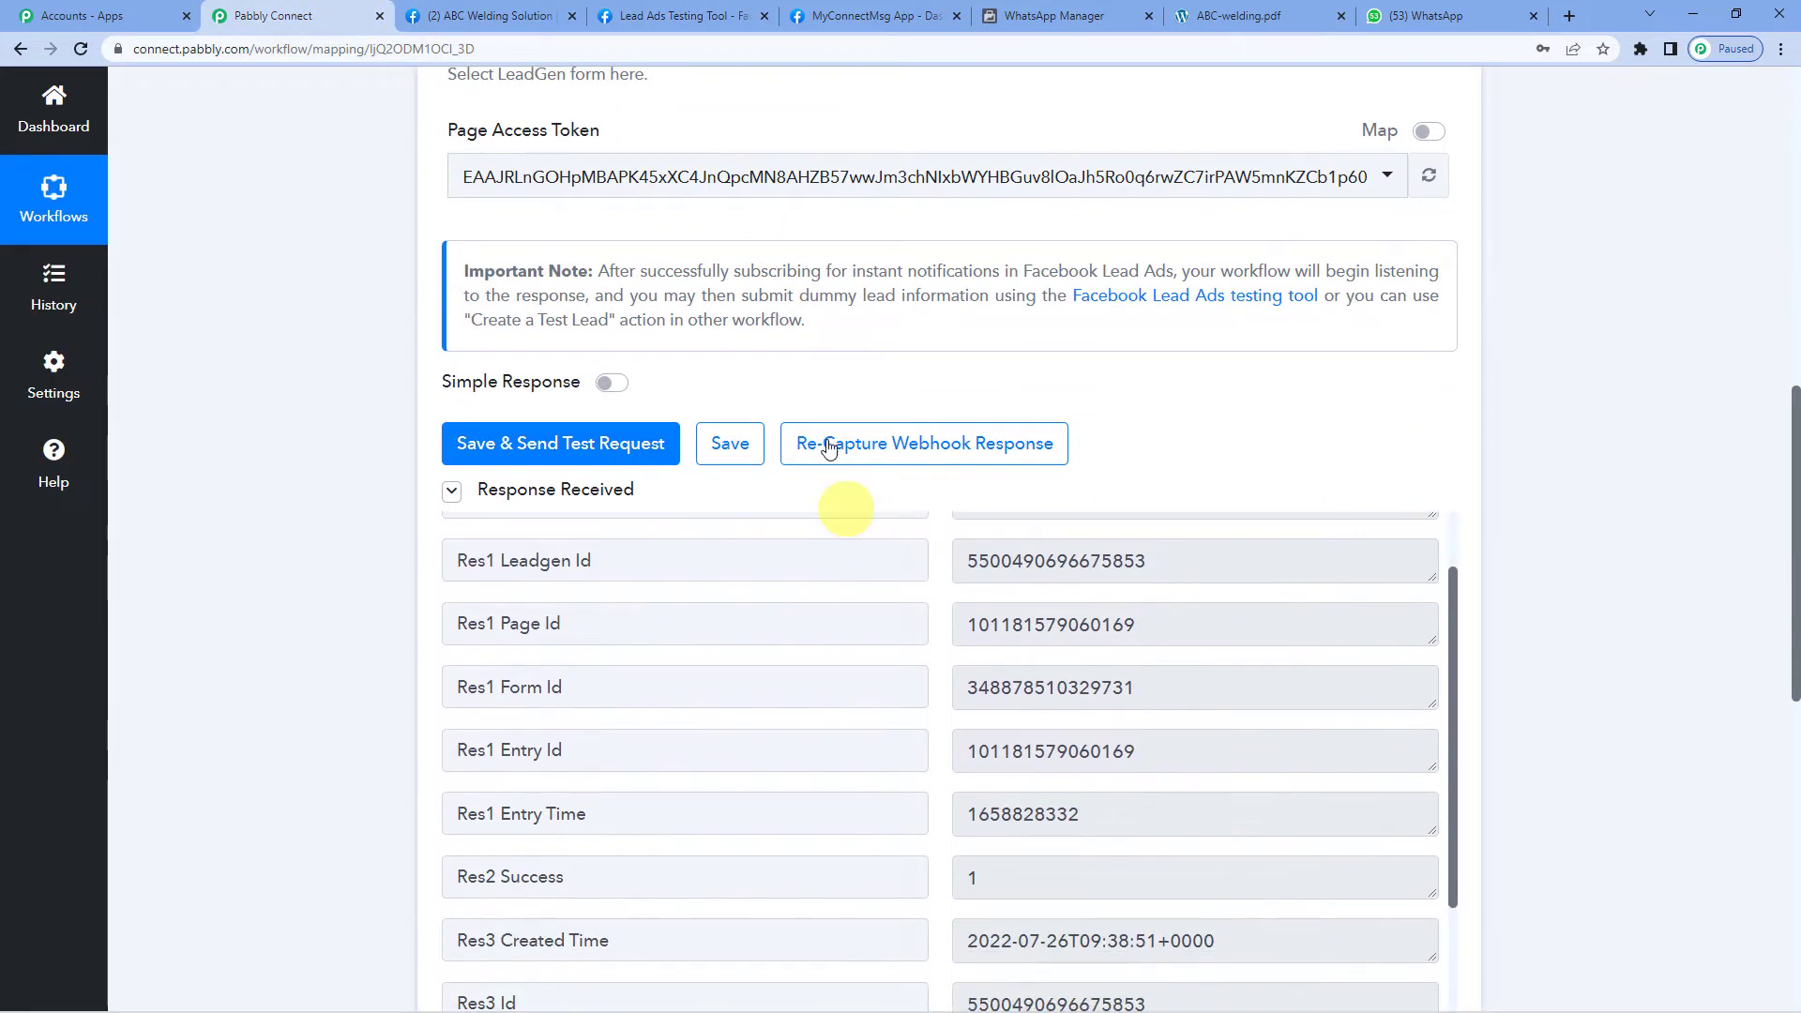
scroll(837, 441, down, 5)
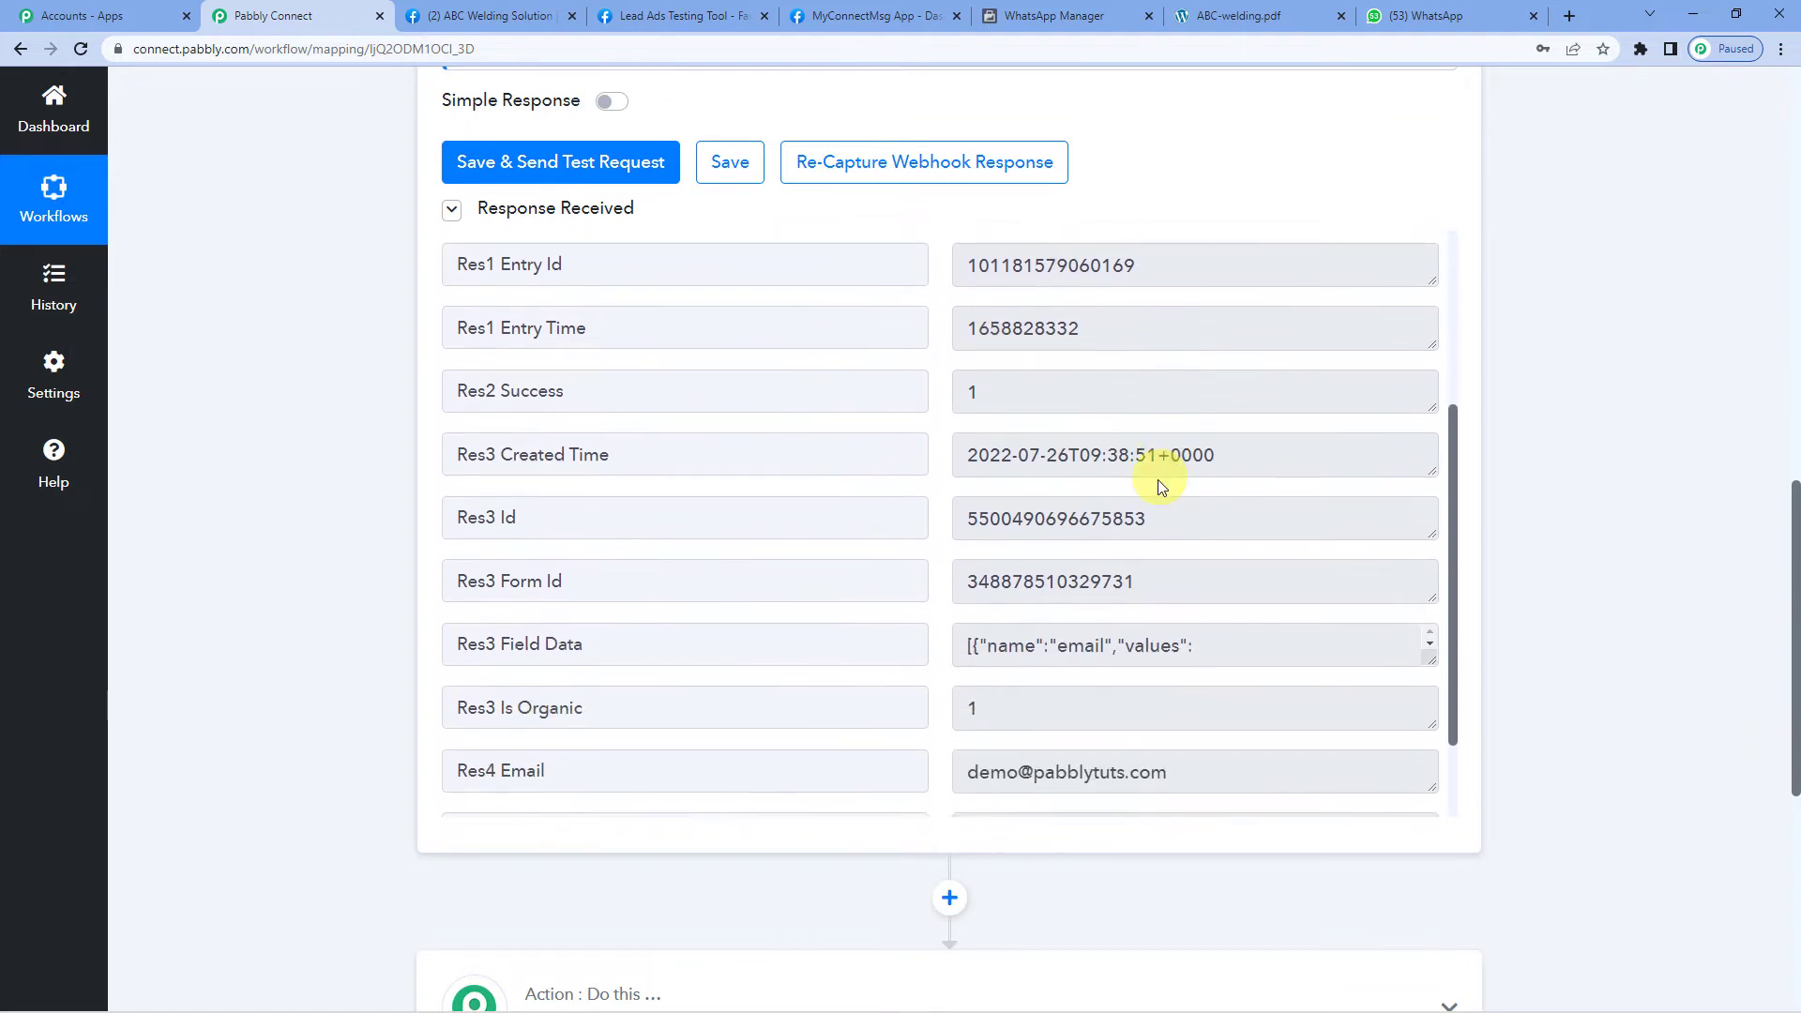
scroll(1058, 504, down, 2)
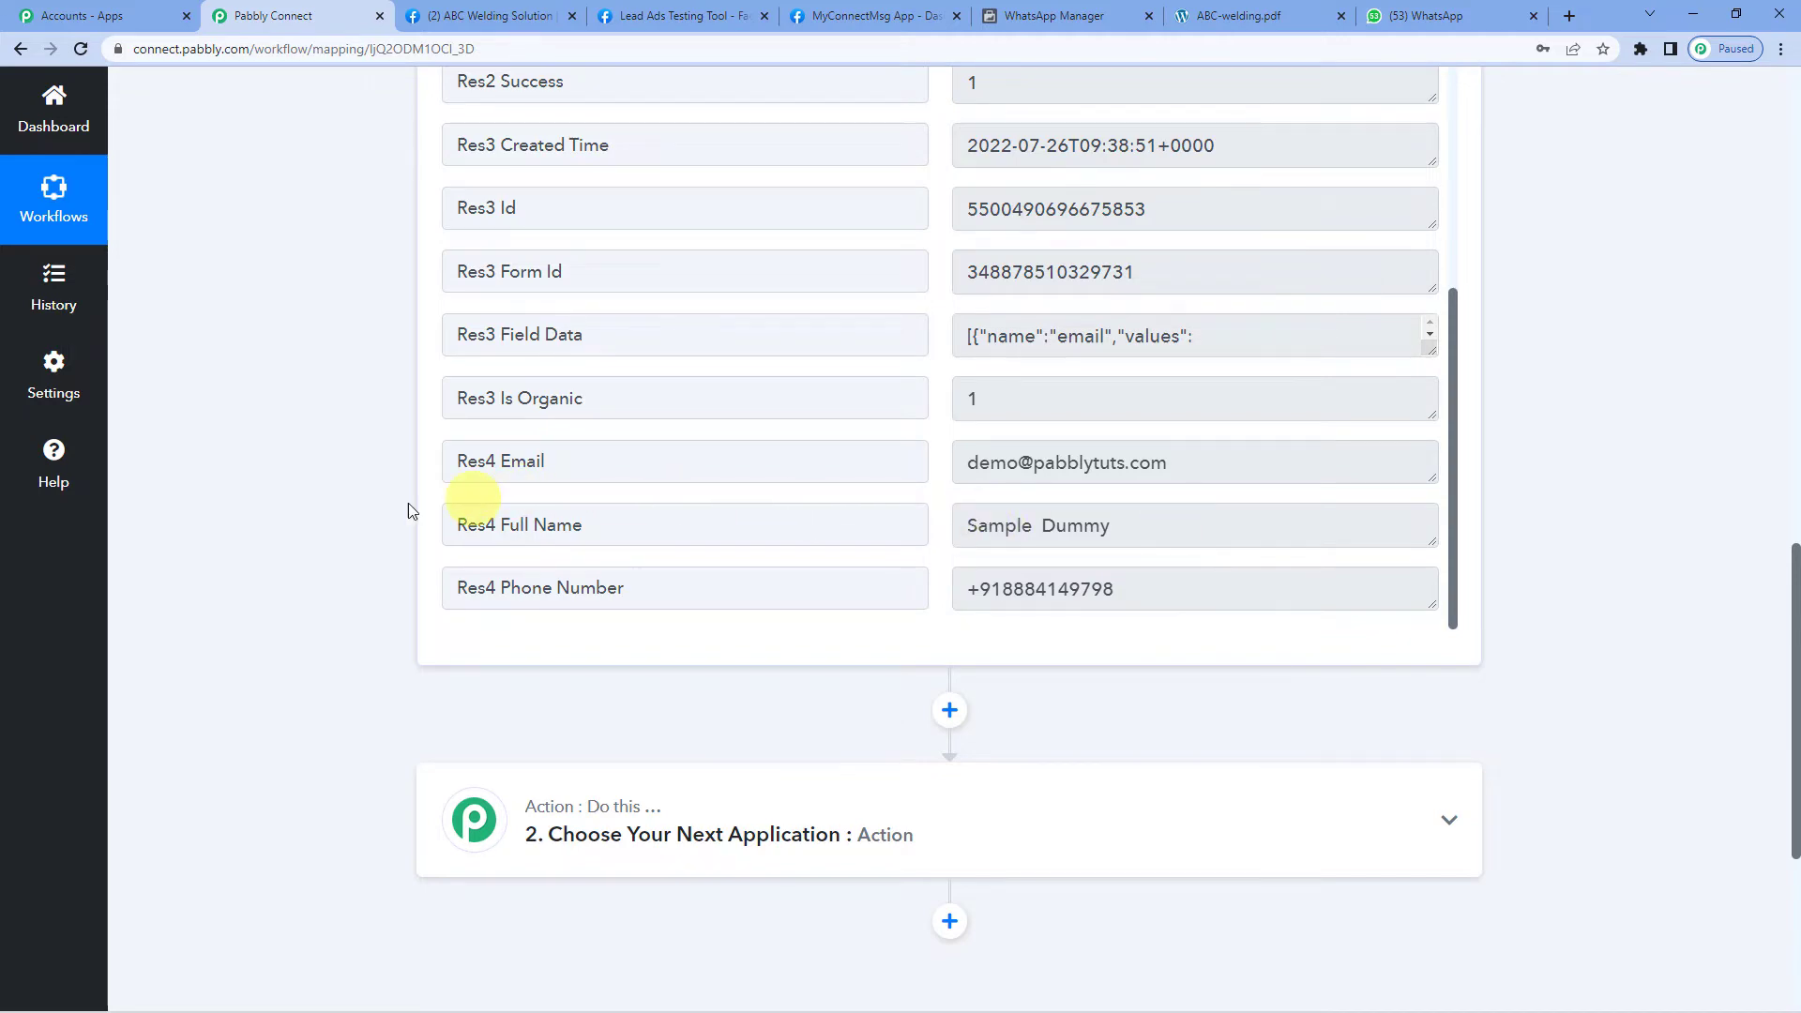
scroll(408, 503, up, 9)
scroll(372, 503, up, 4)
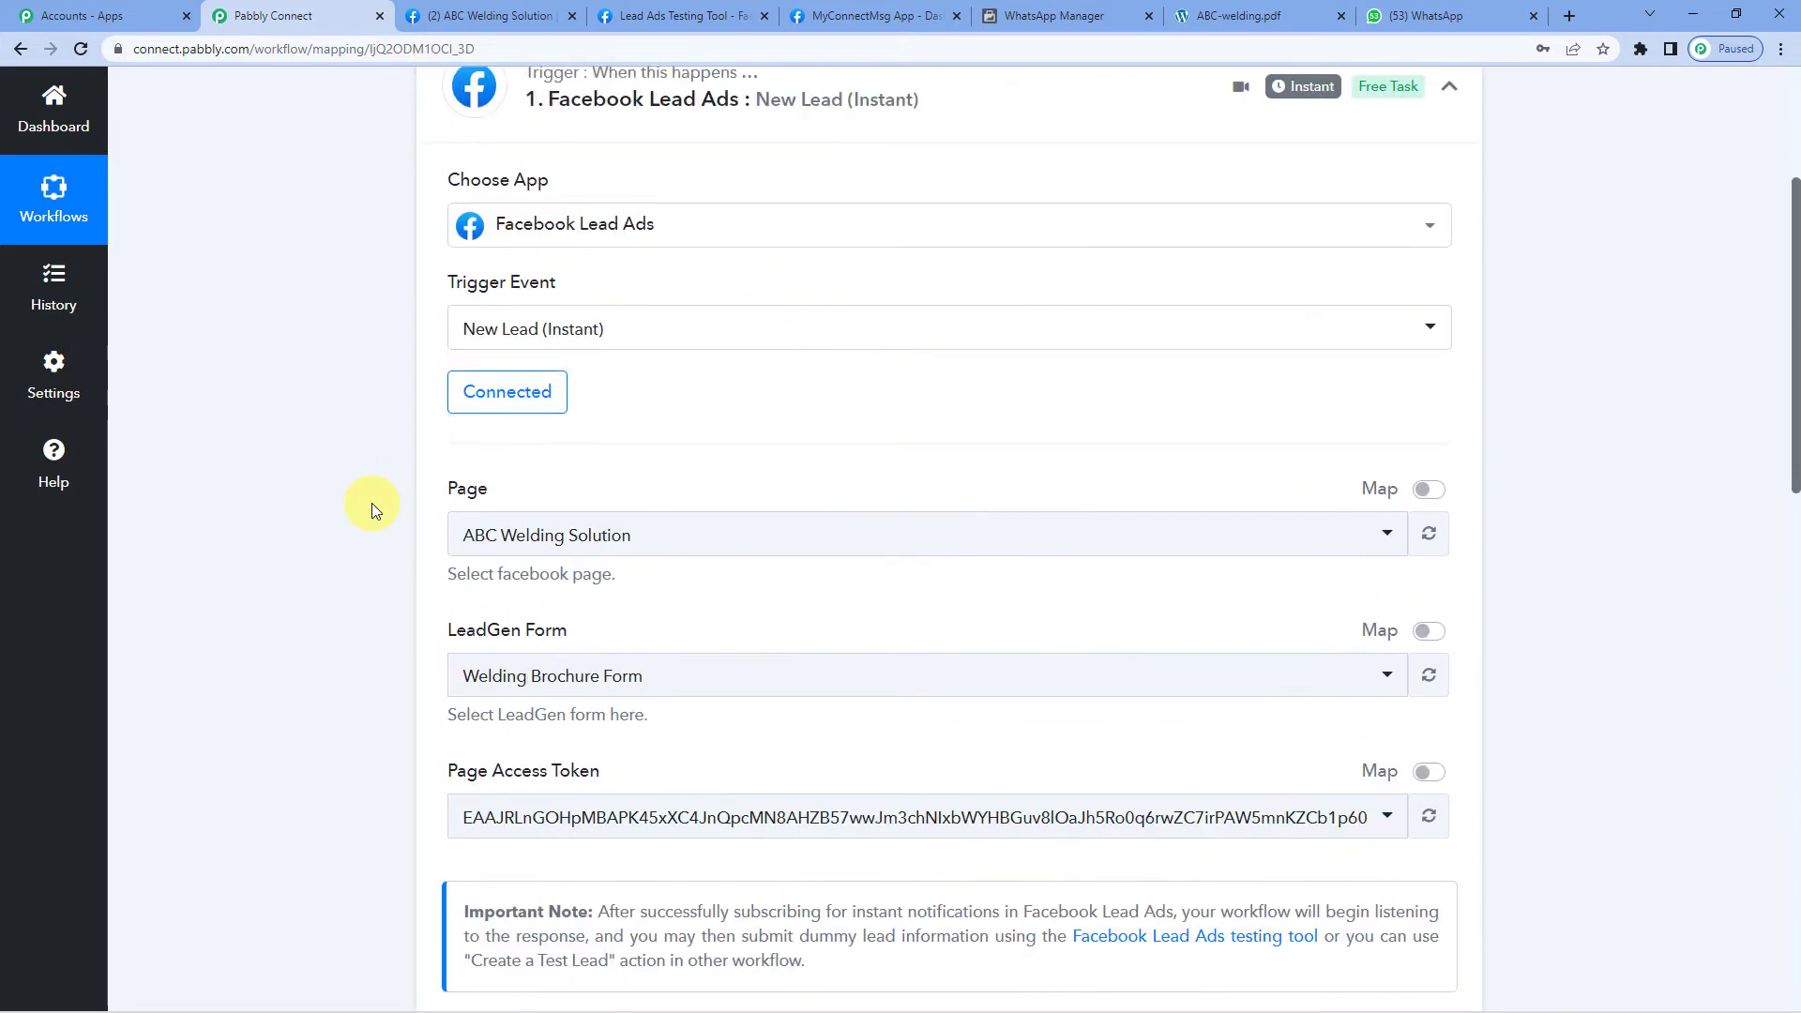
scroll(372, 503, up, 1)
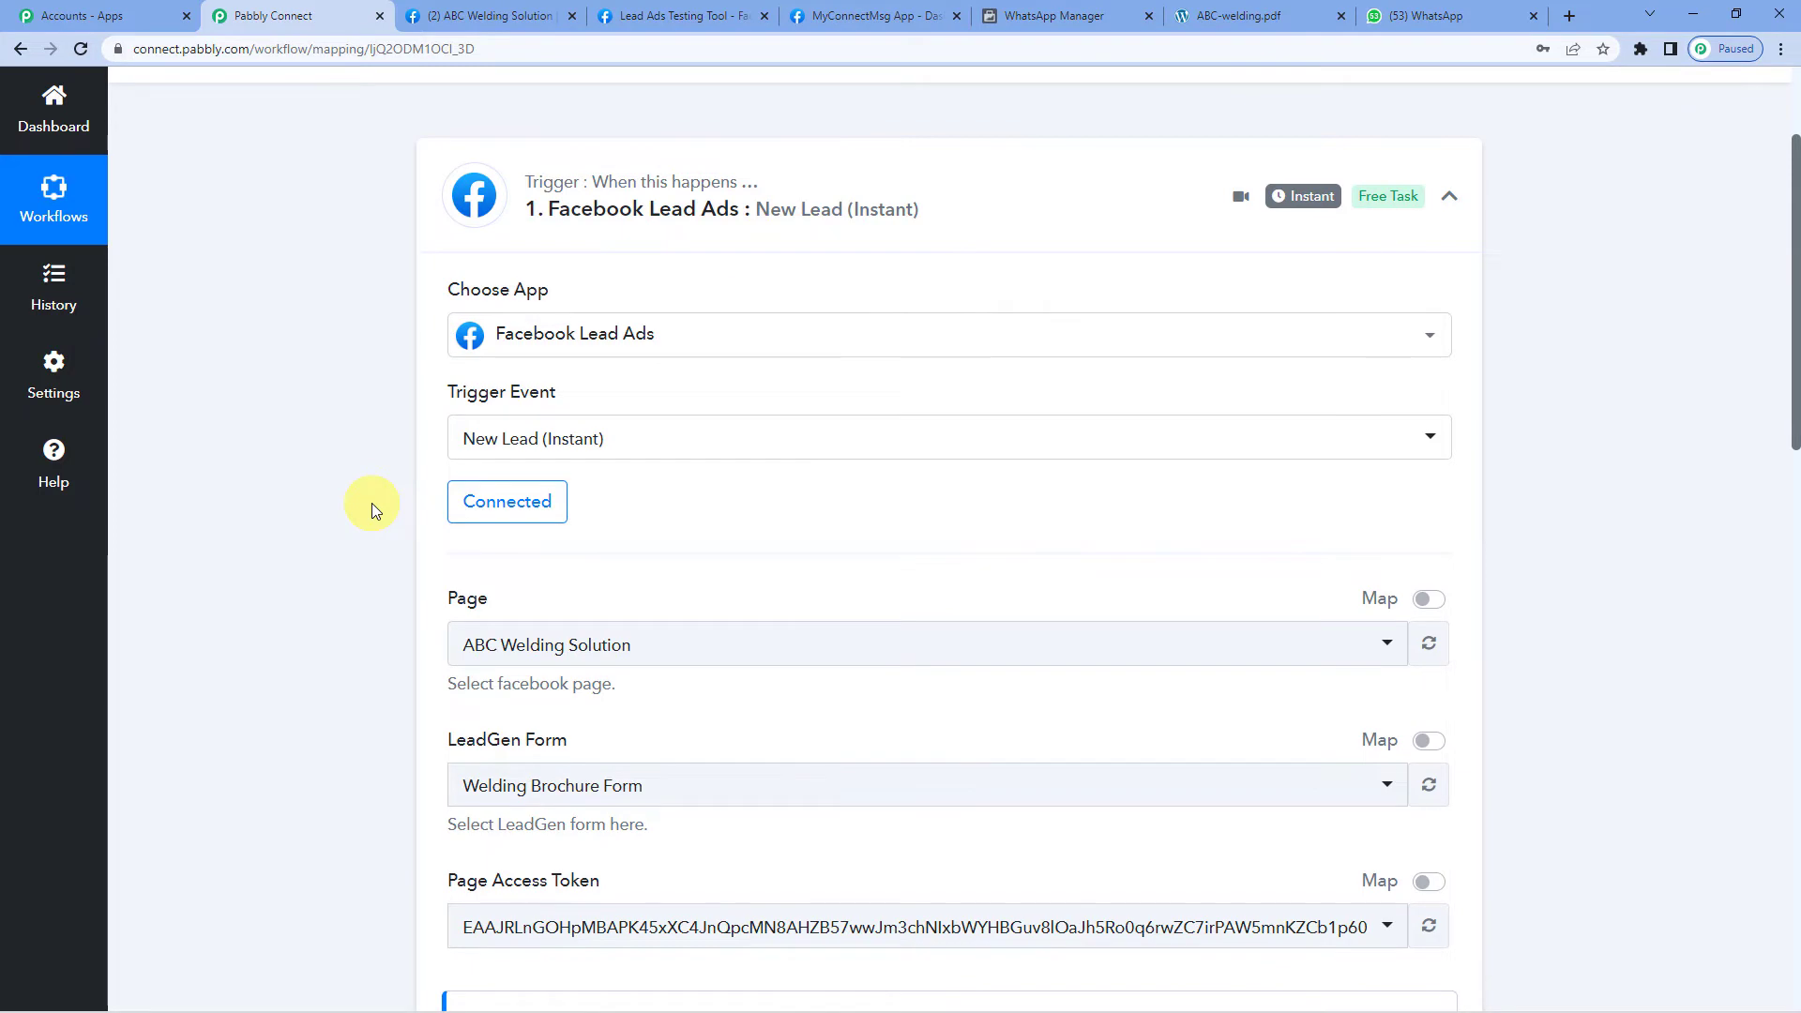
Set the workflow's action app to WhatsApp Cloud API with Send Template Message as the action event.
scroll(372, 503, down, 15)
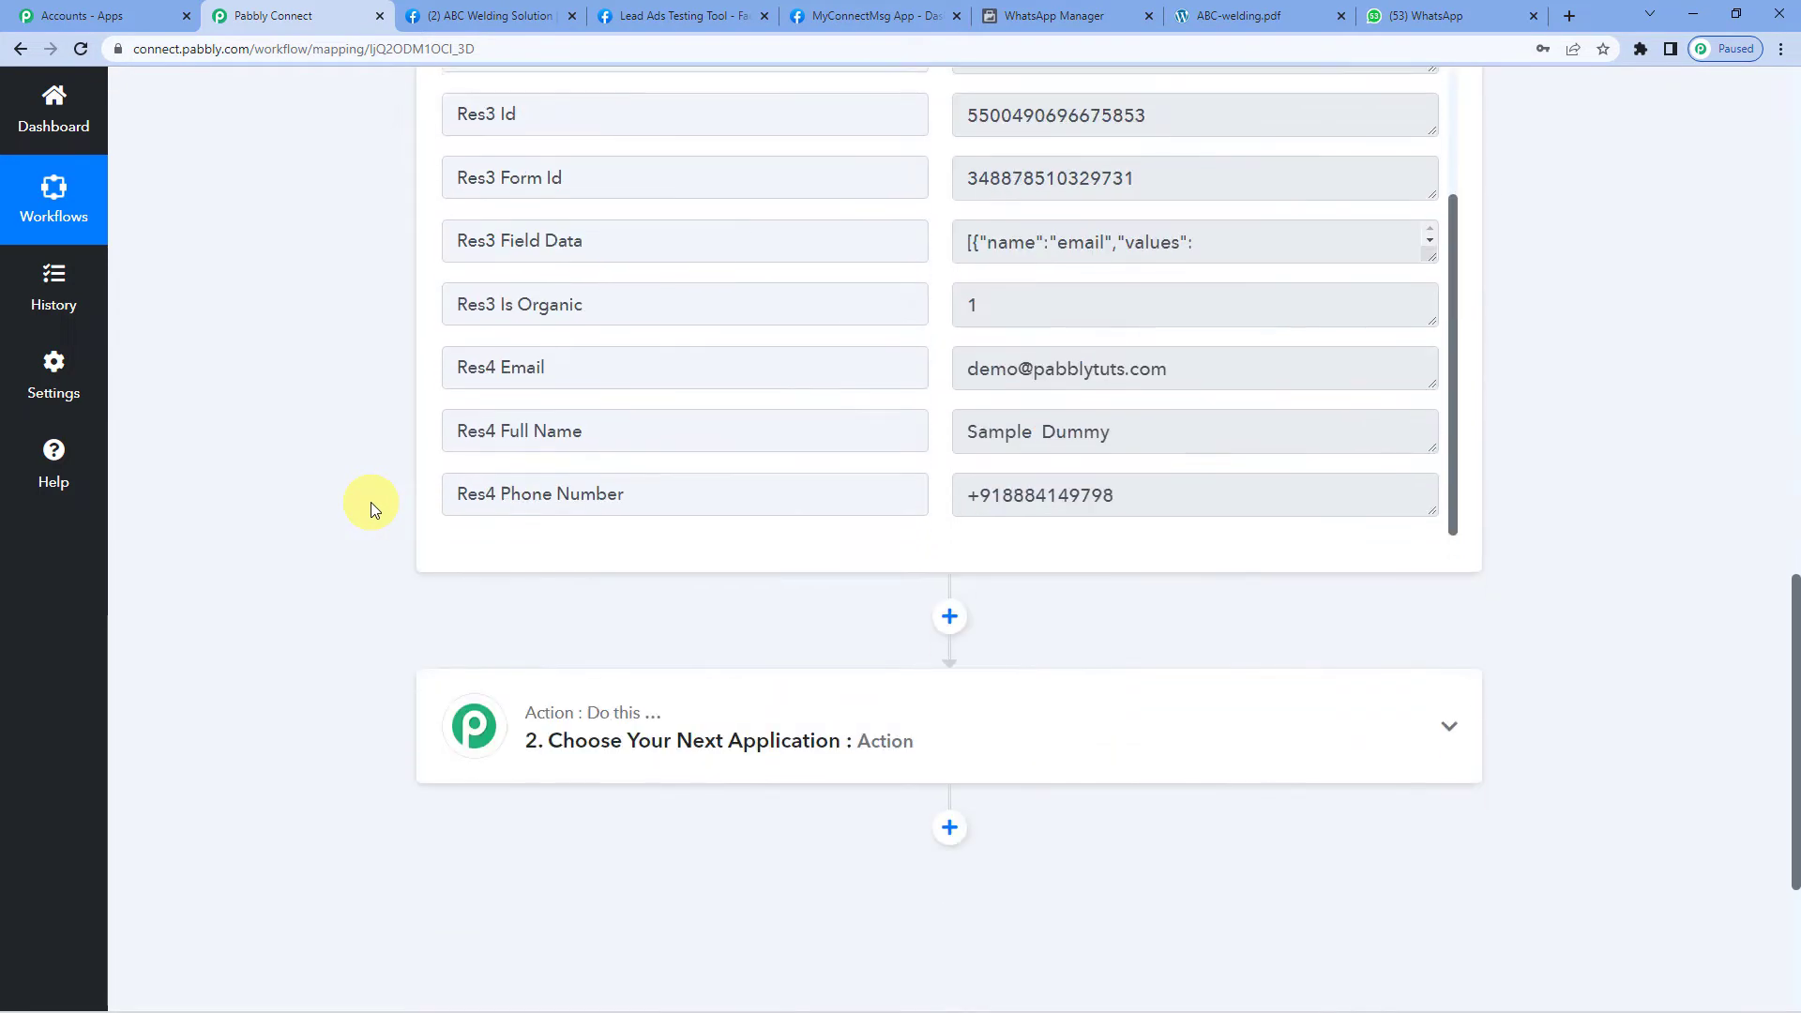
scroll(369, 503, down, 2)
click(656, 553)
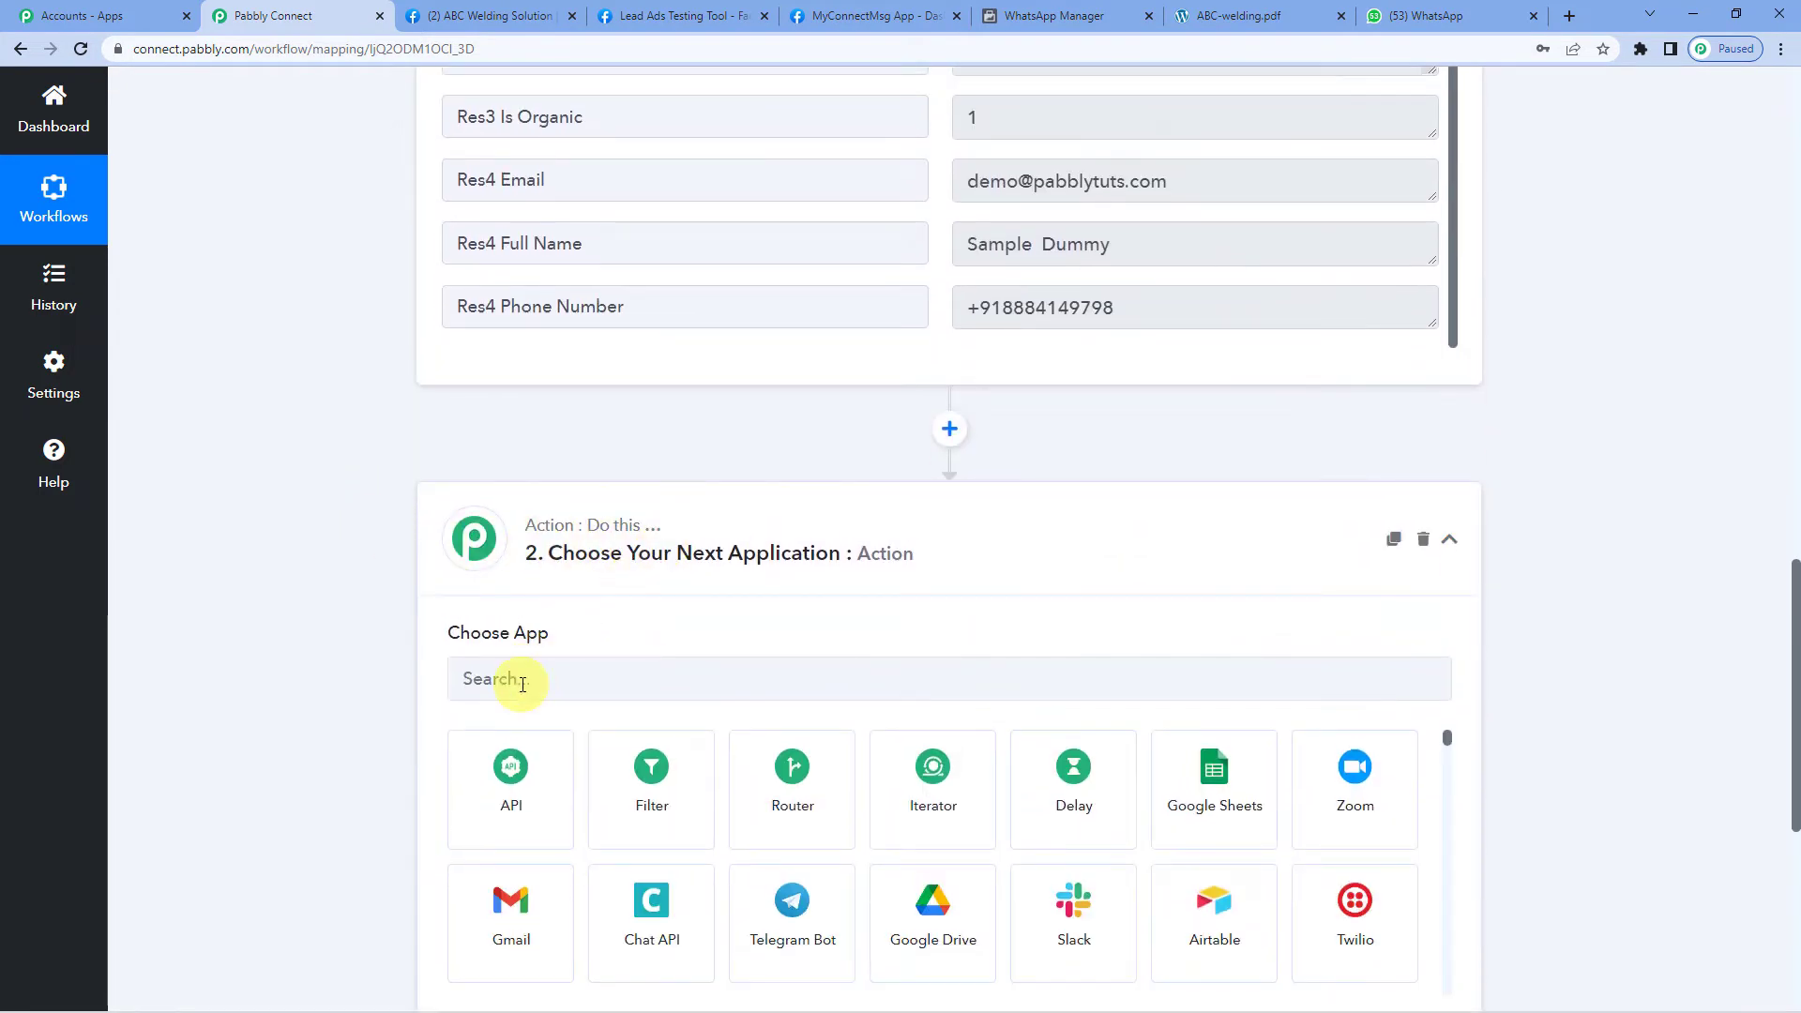
click(523, 684)
text(what)
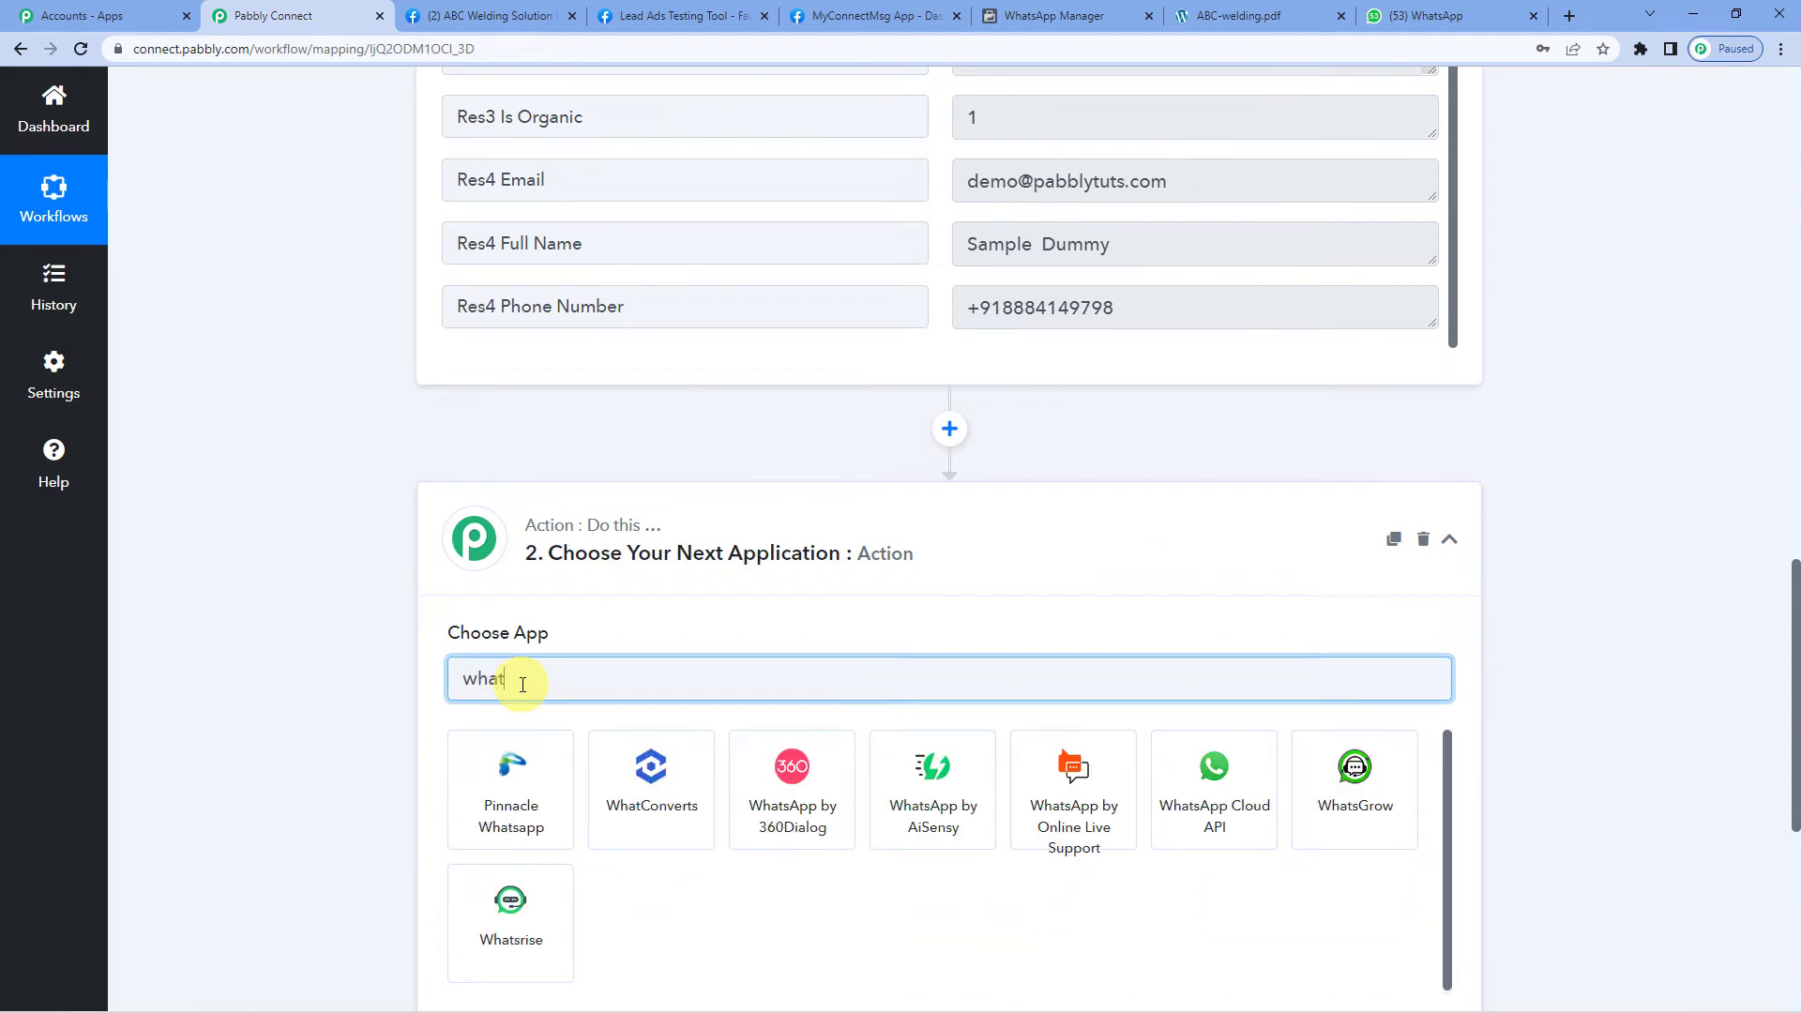
click(1204, 812)
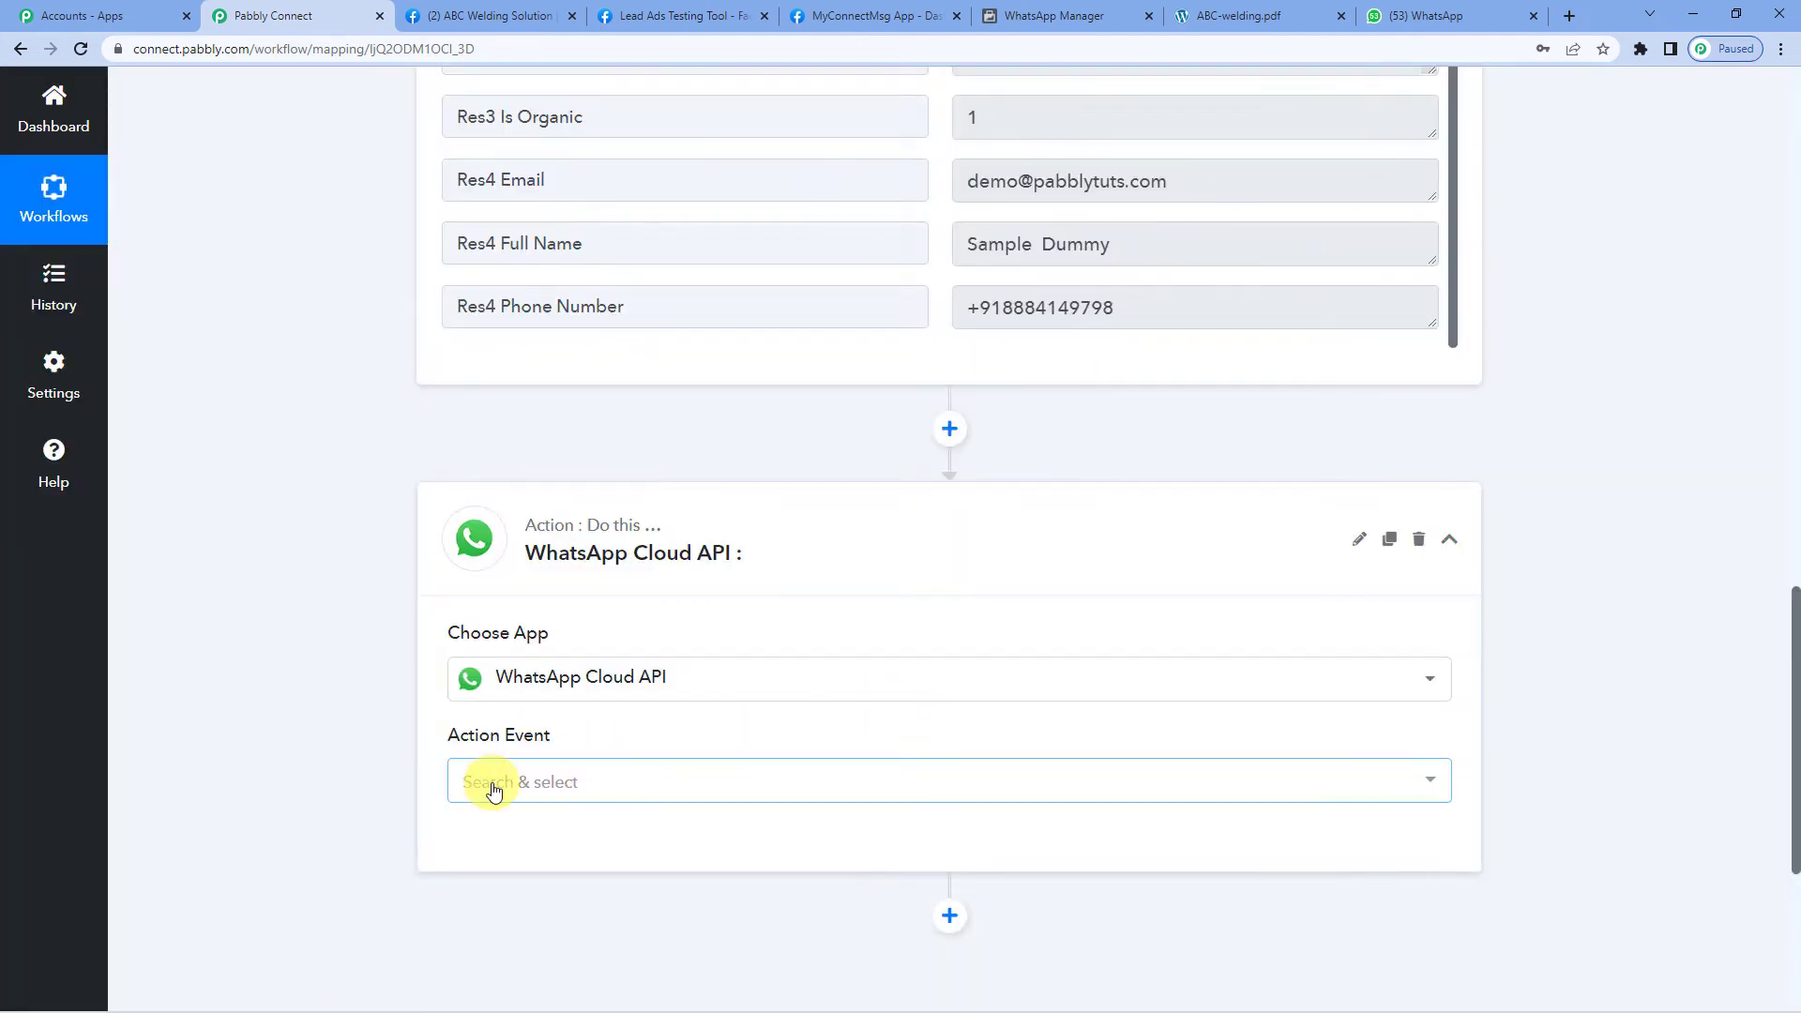
click(493, 788)
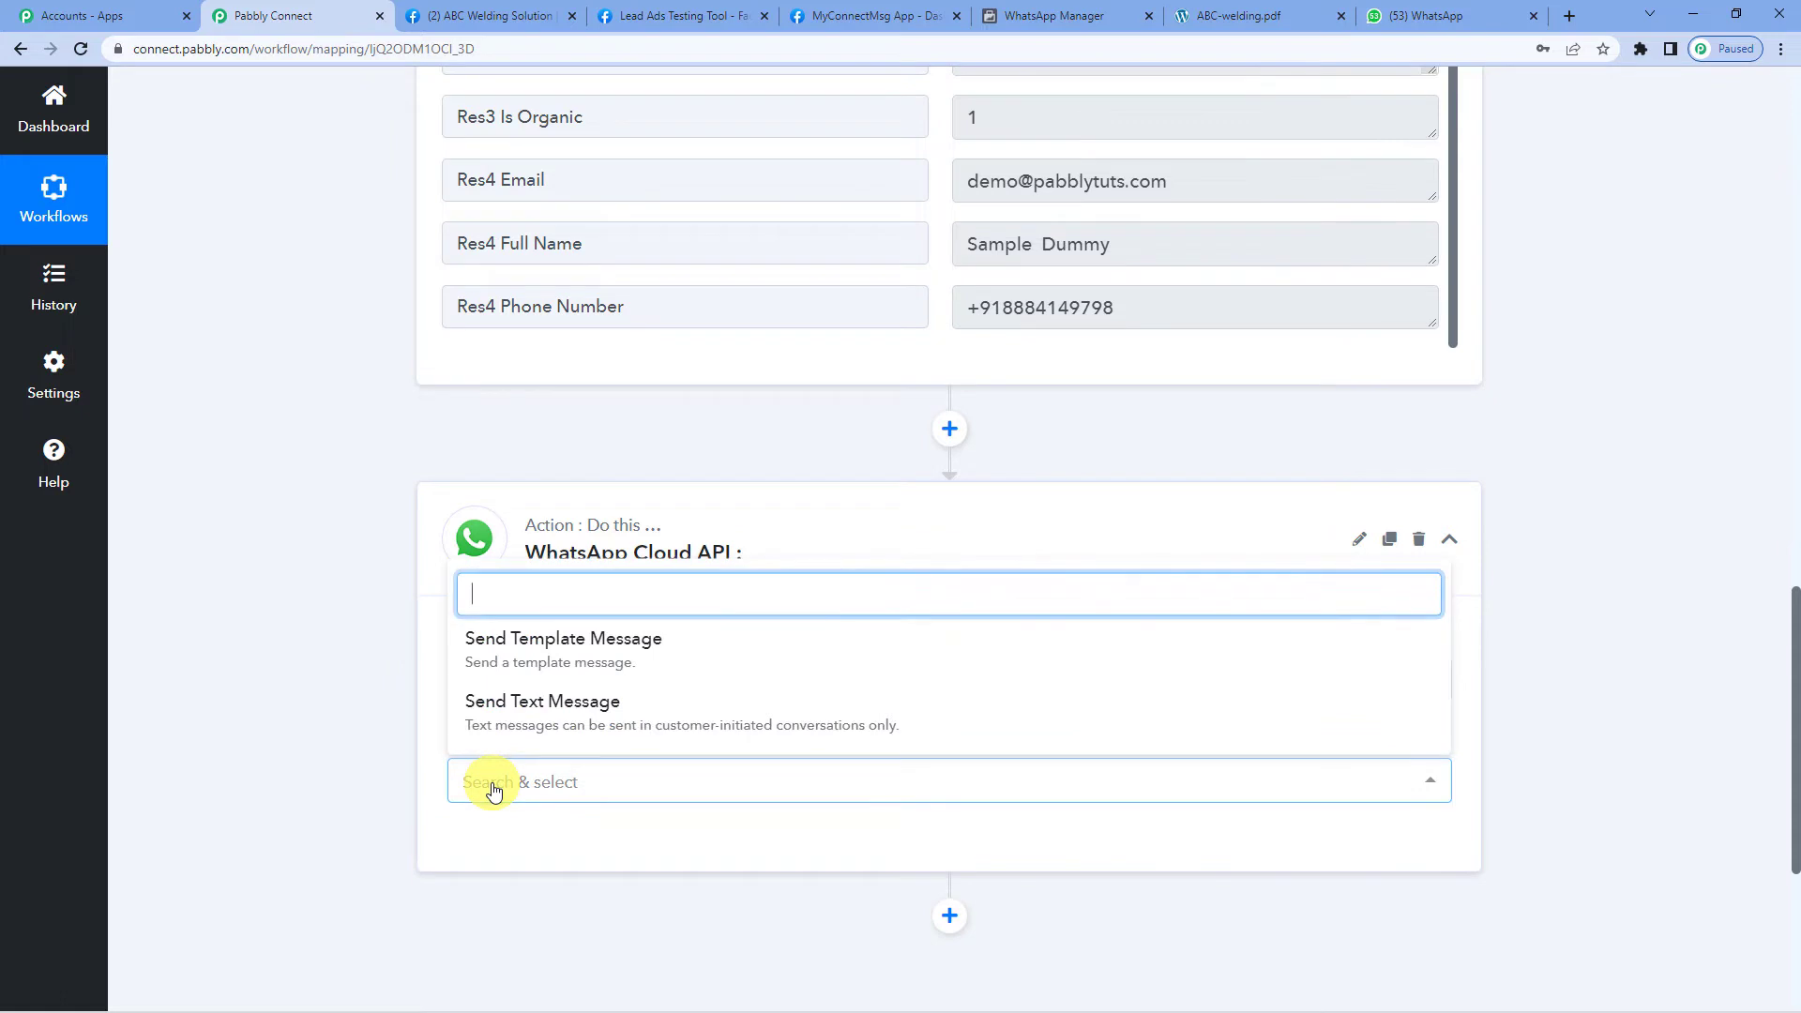
click(560, 657)
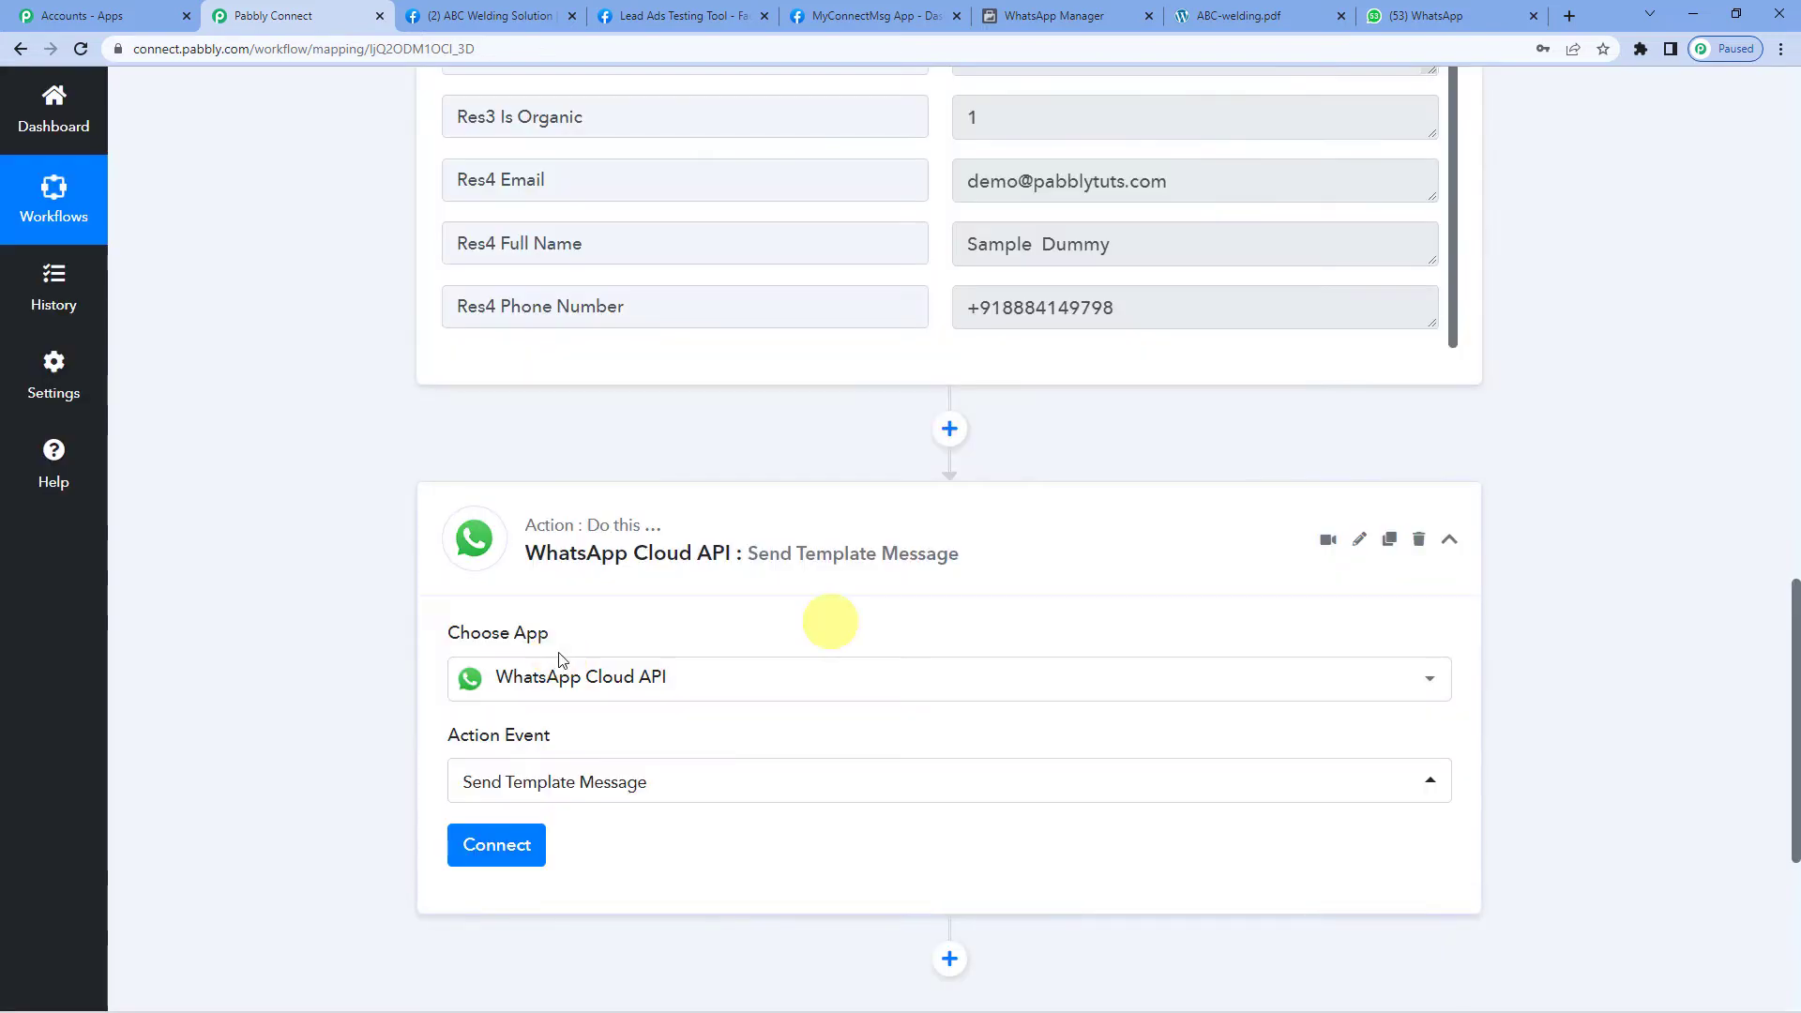
Start a new WhatsApp Cloud API connection and fill its token with MyConnectMsg App's temporary access token from Meta for Developers.
click(496, 849)
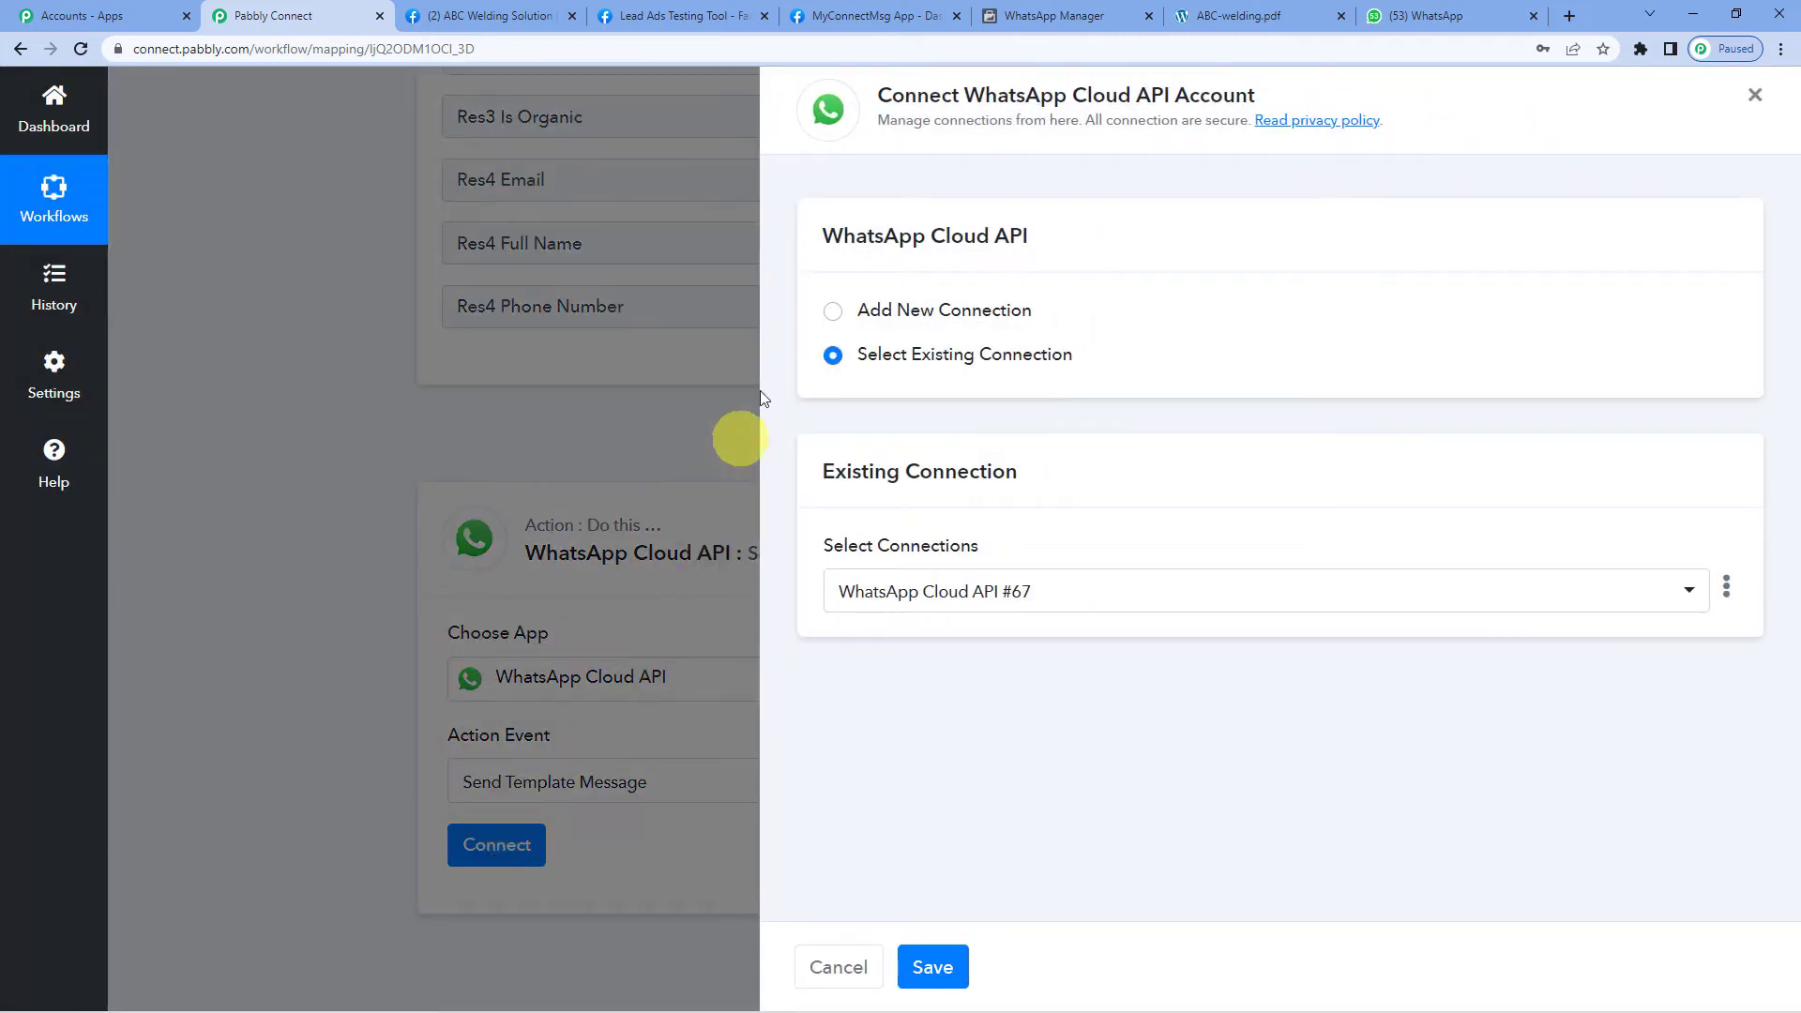
click(834, 310)
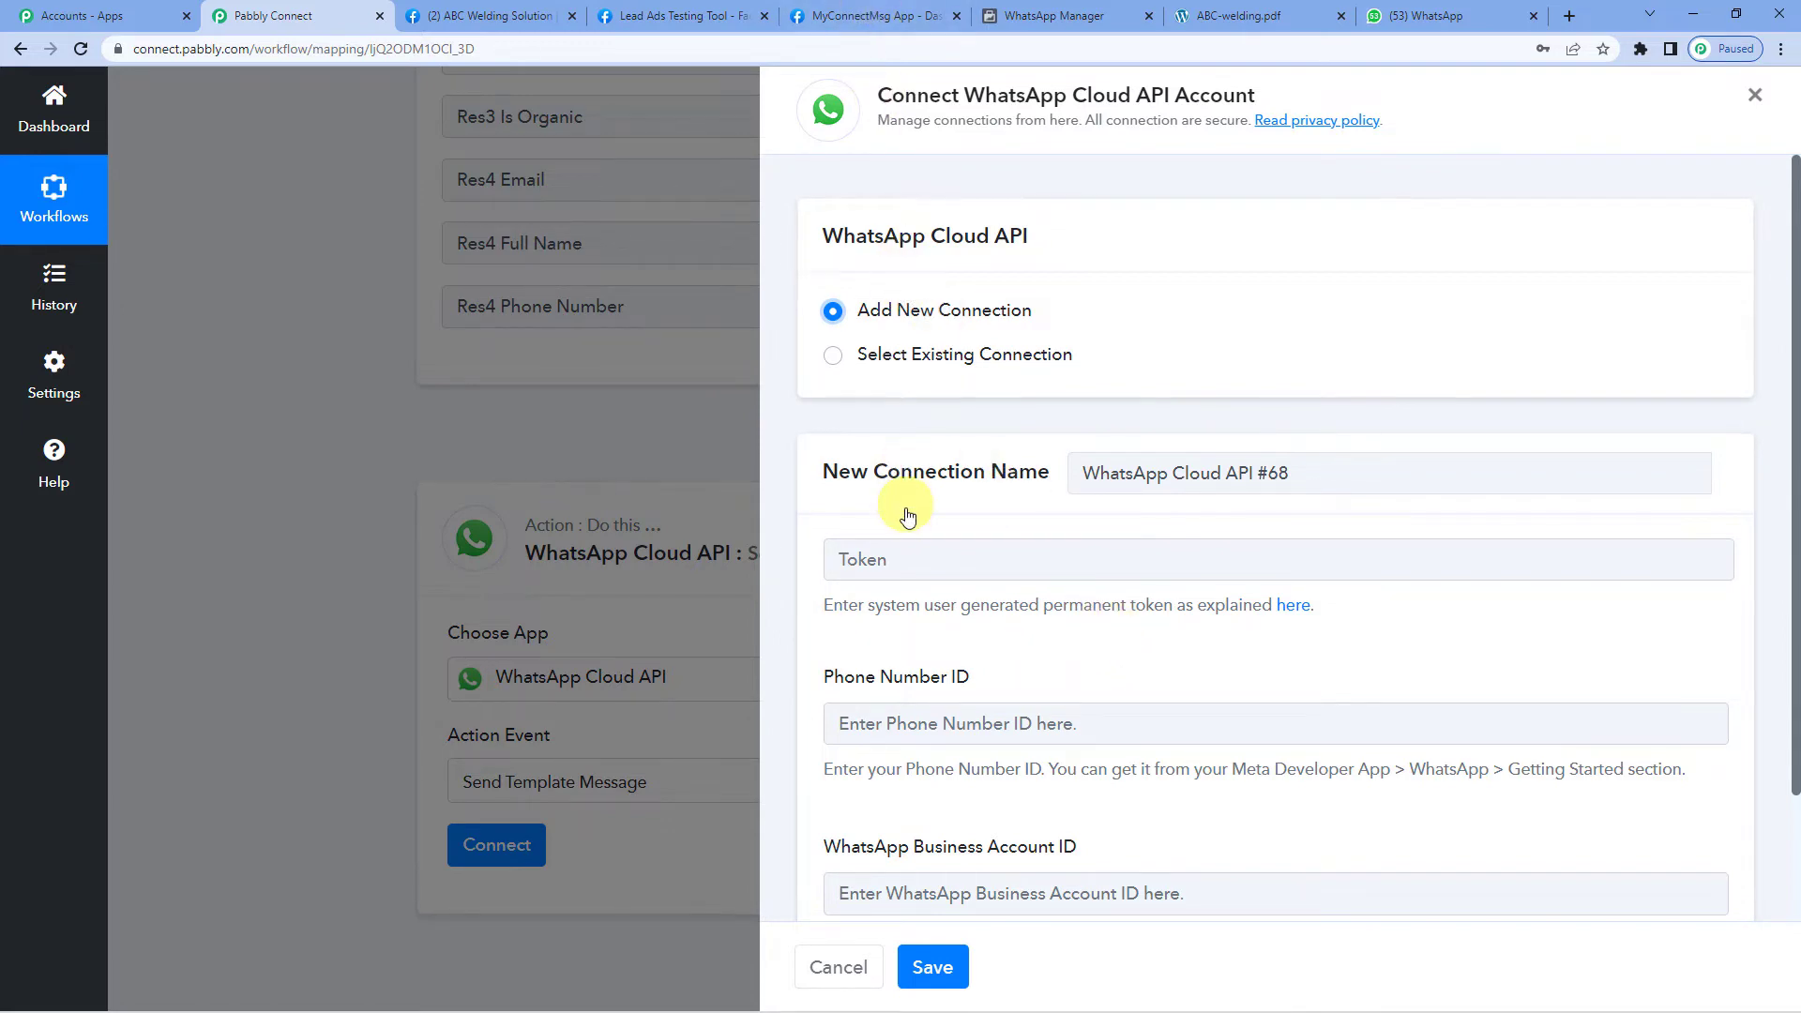
click(872, 14)
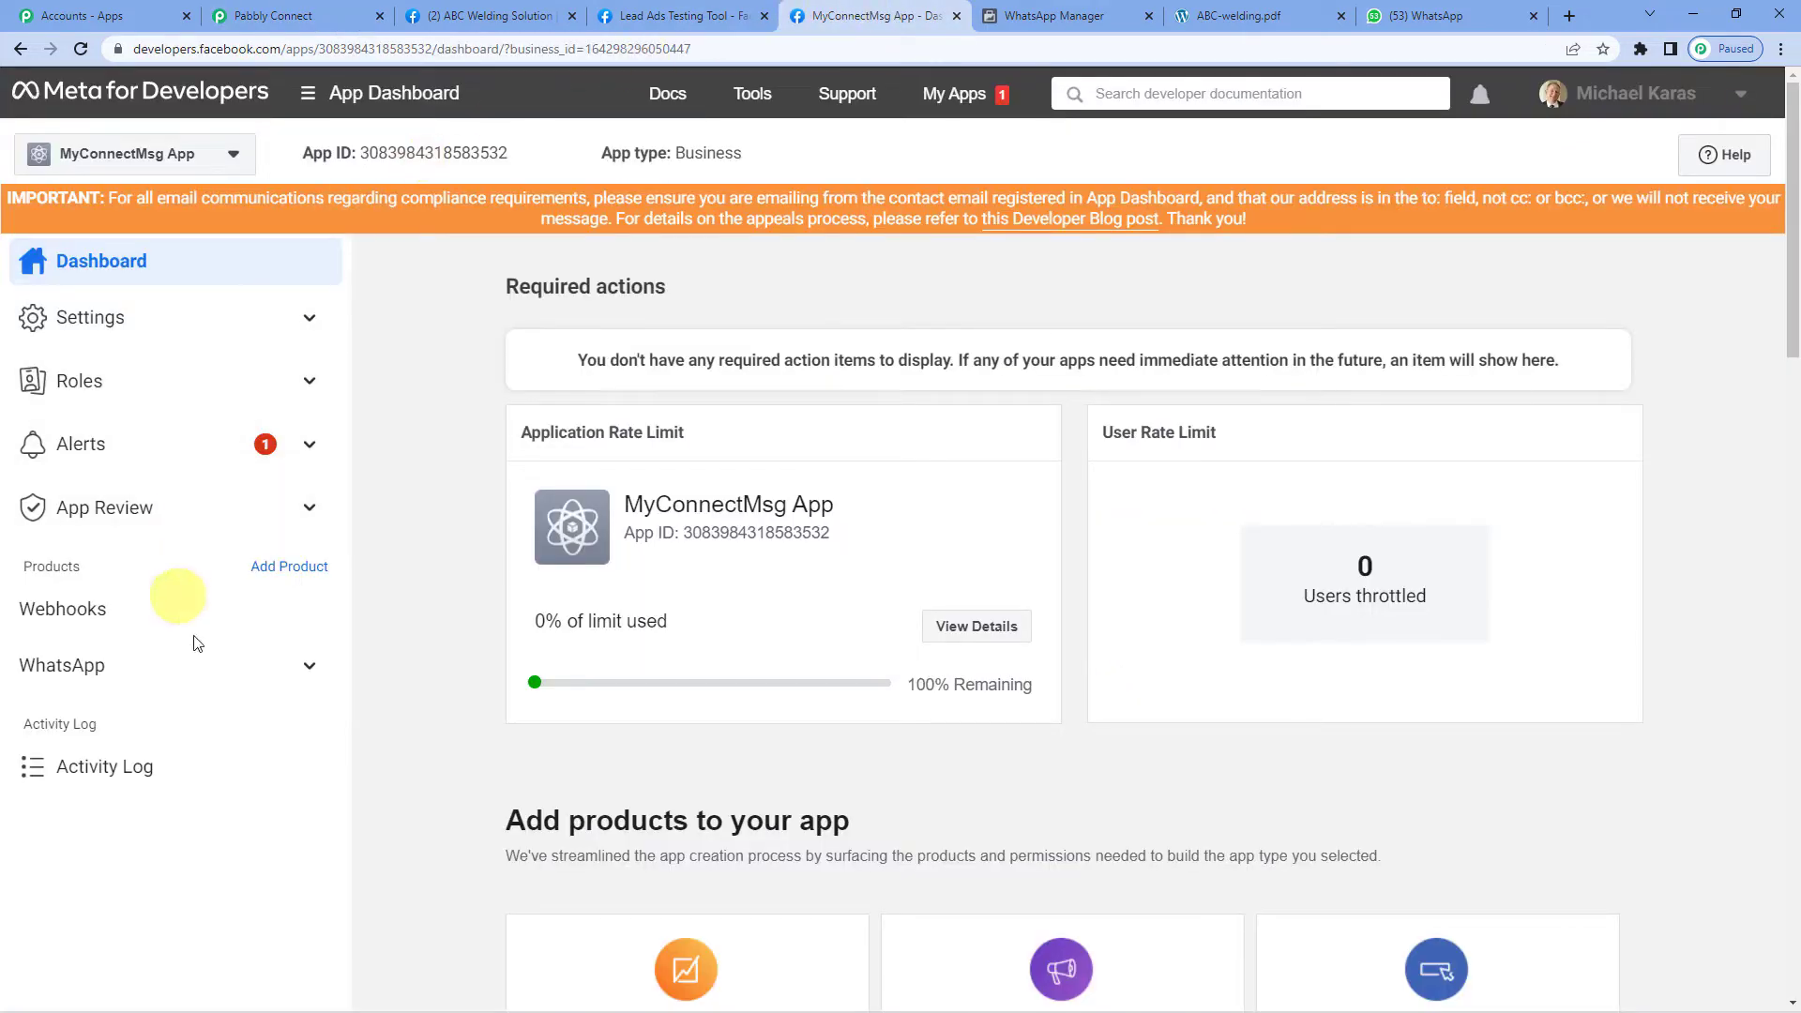
click(310, 668)
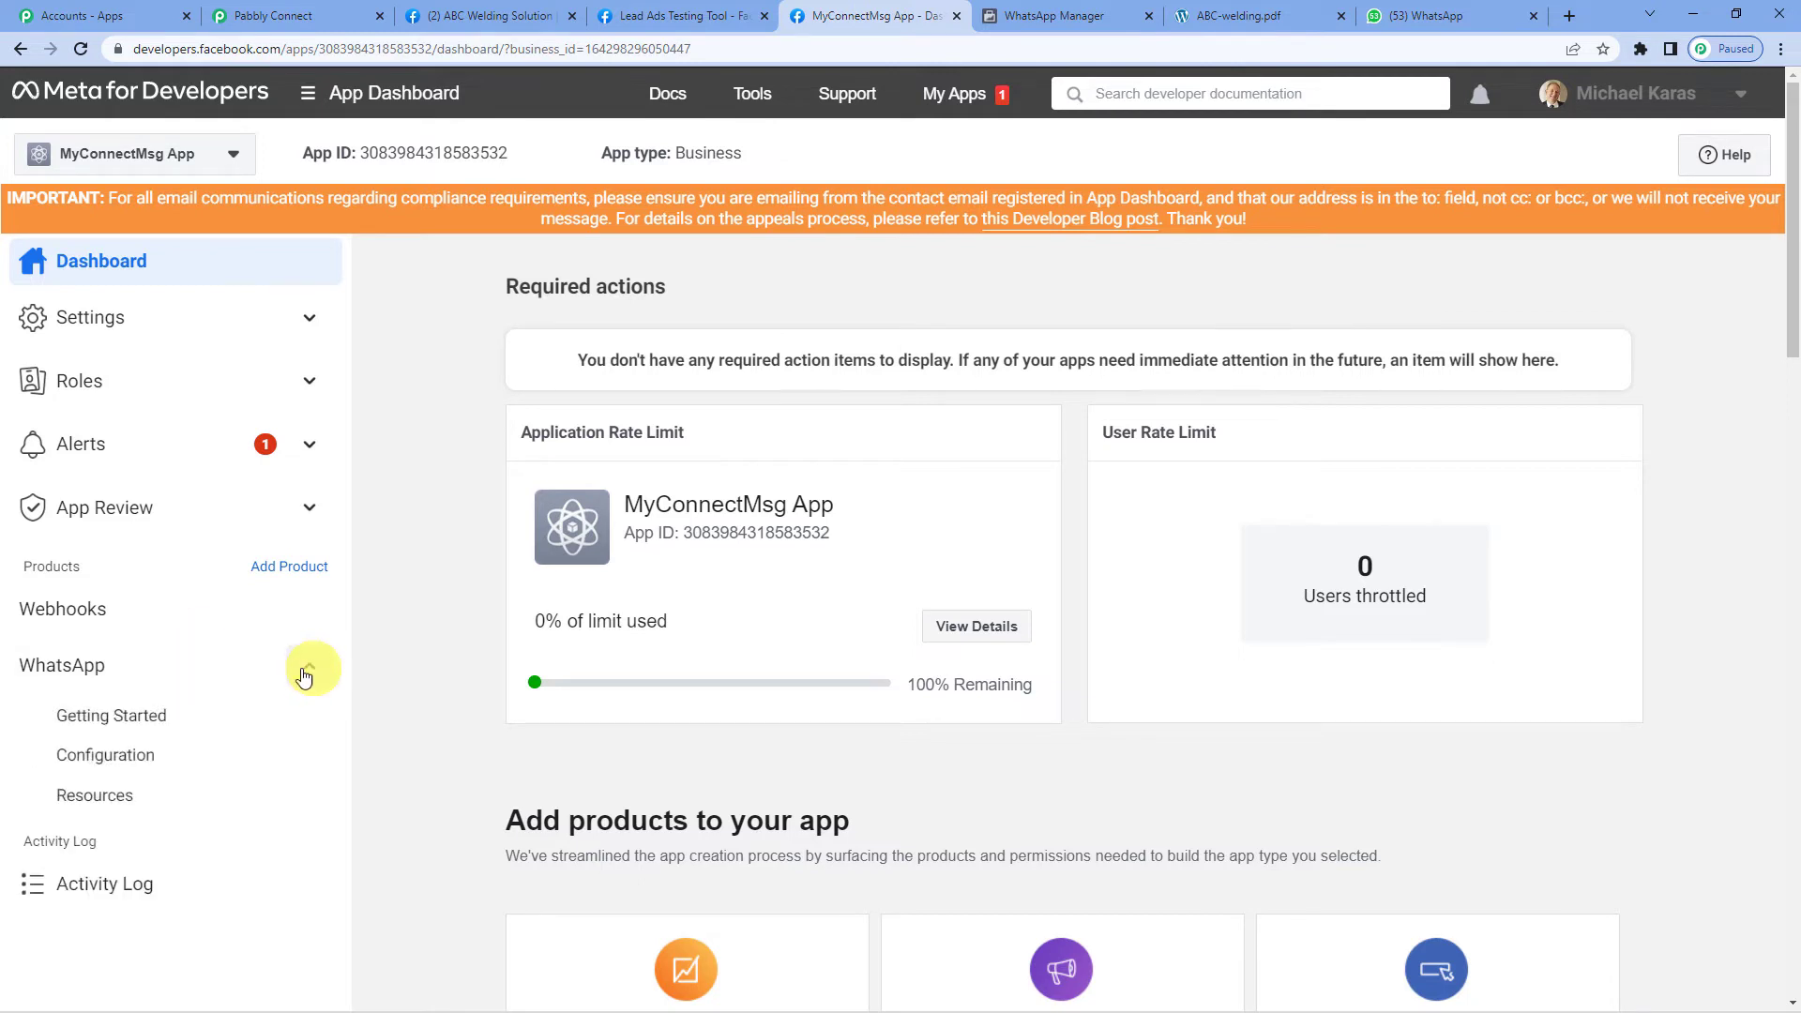
click(129, 723)
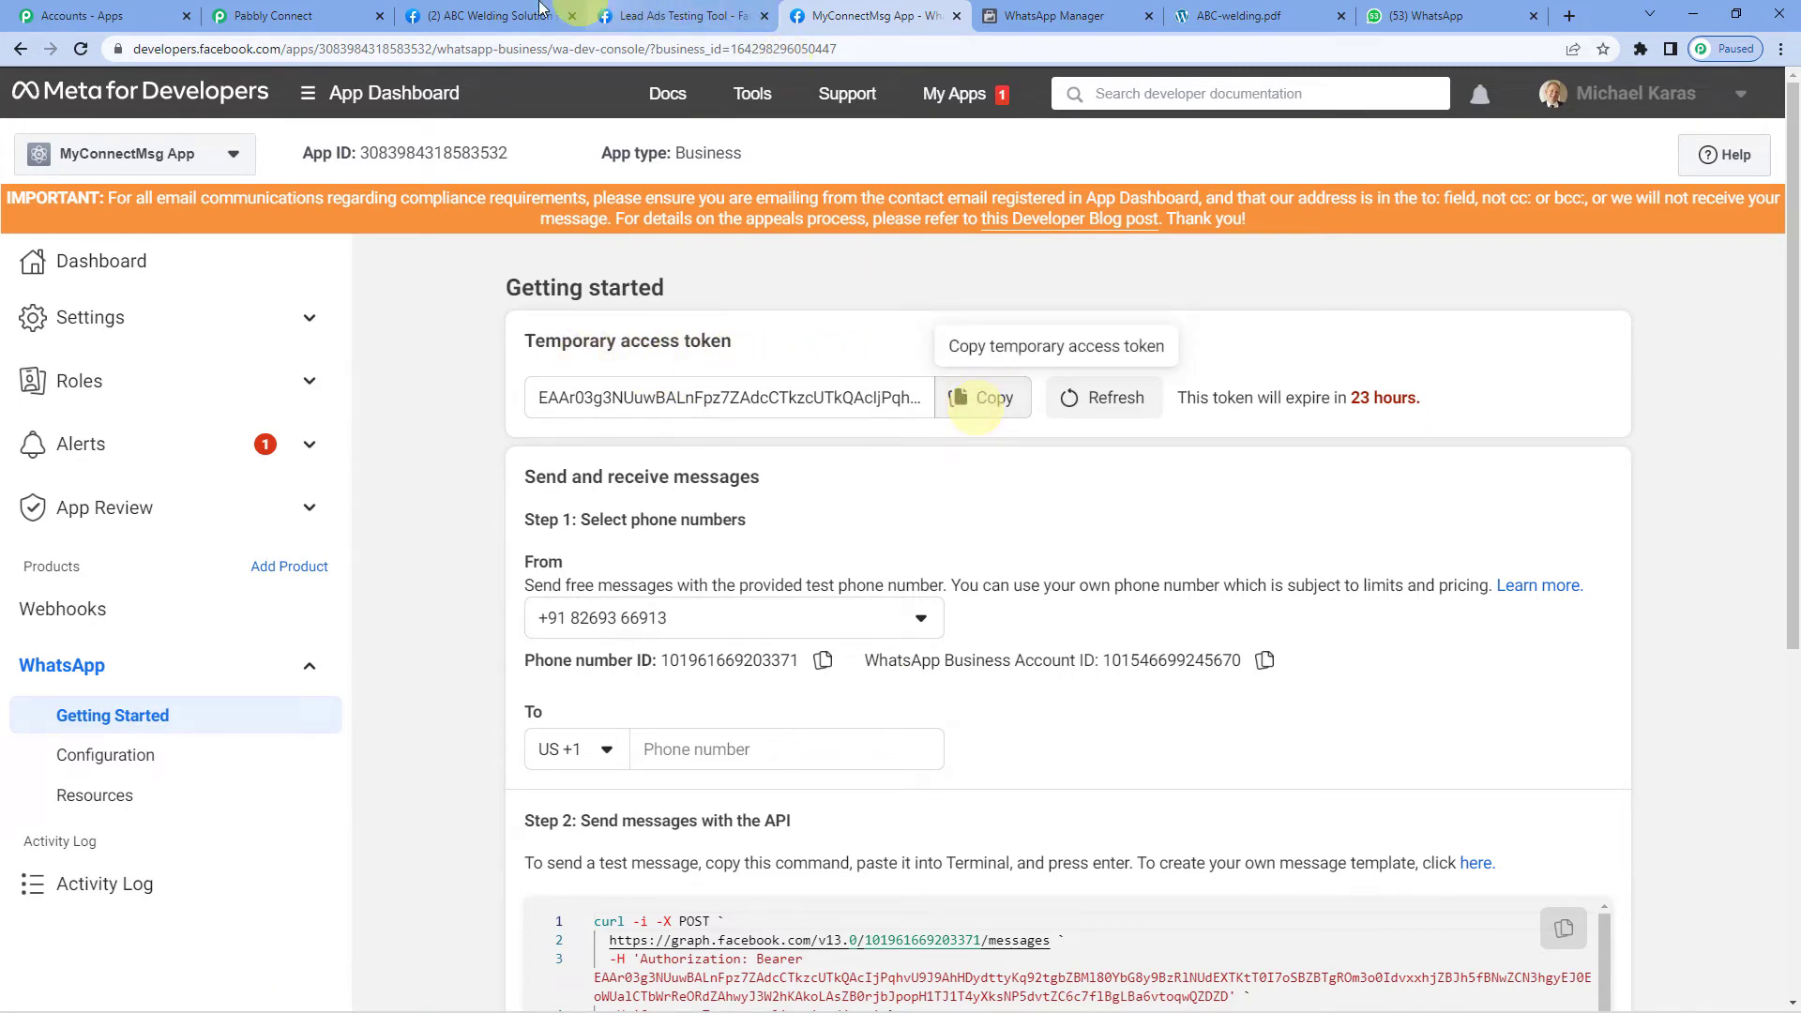
click(335, 8)
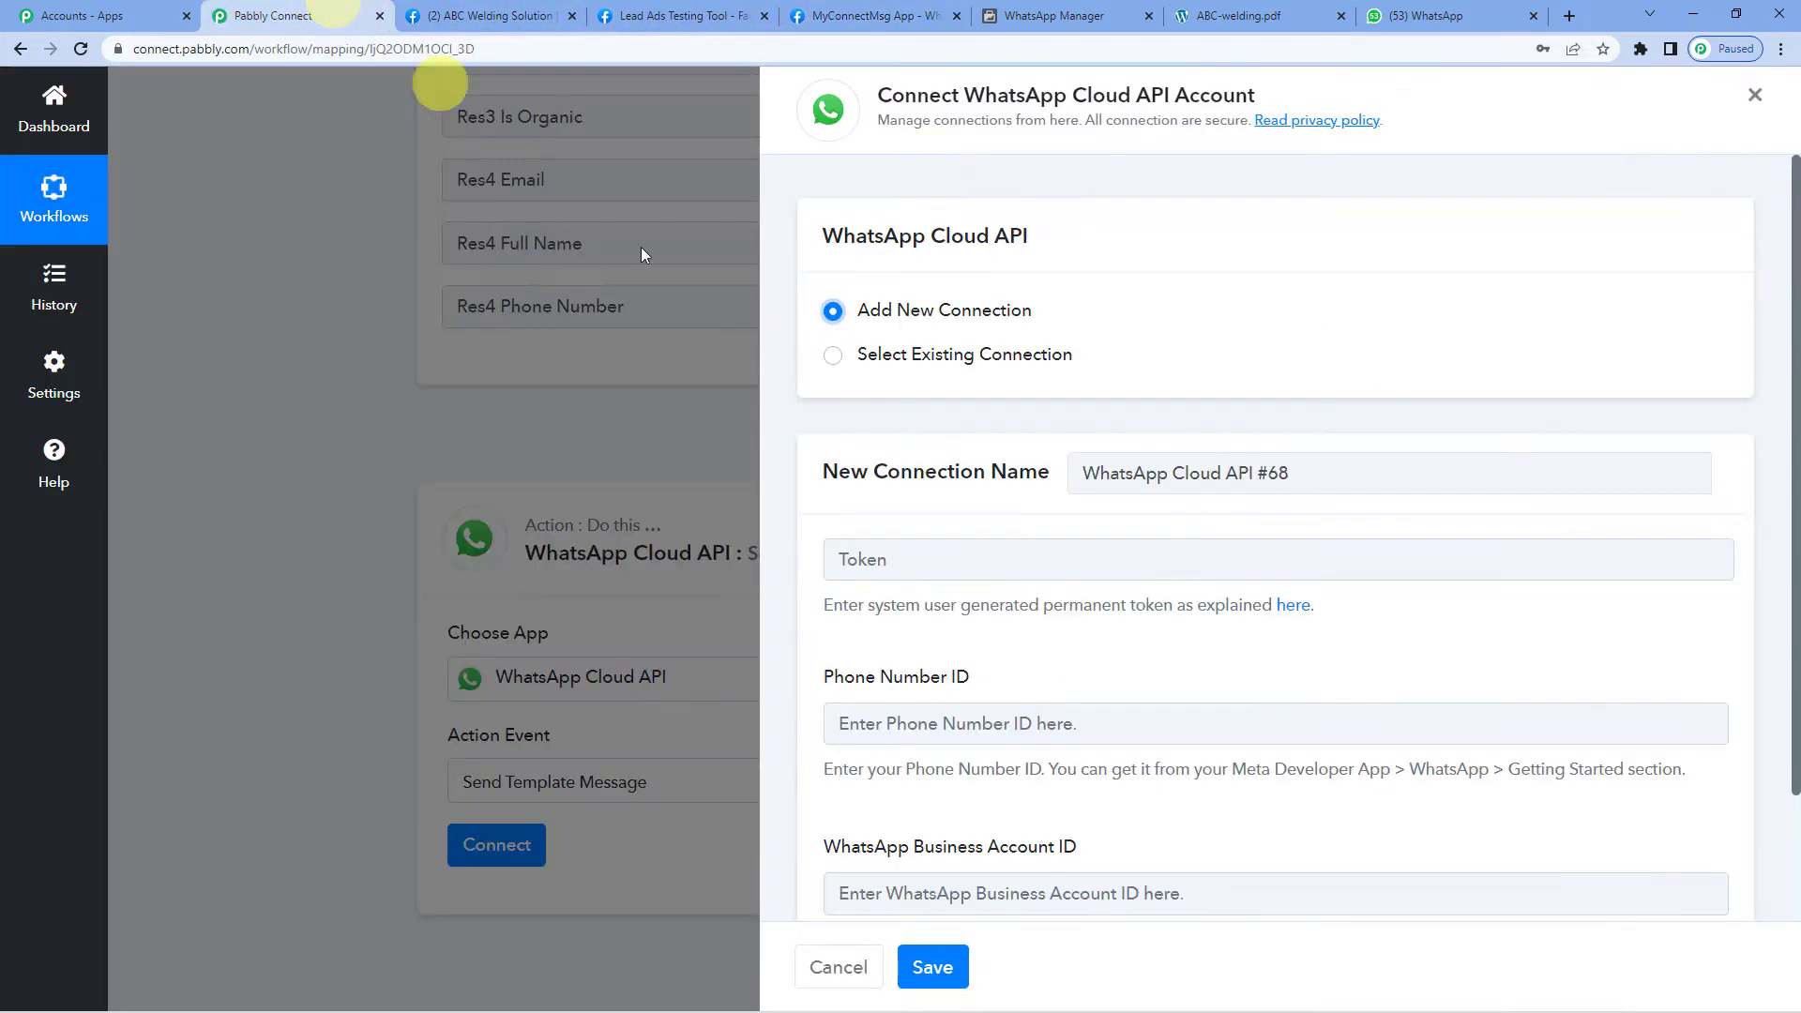
click(909, 559)
key(ctrl+v)
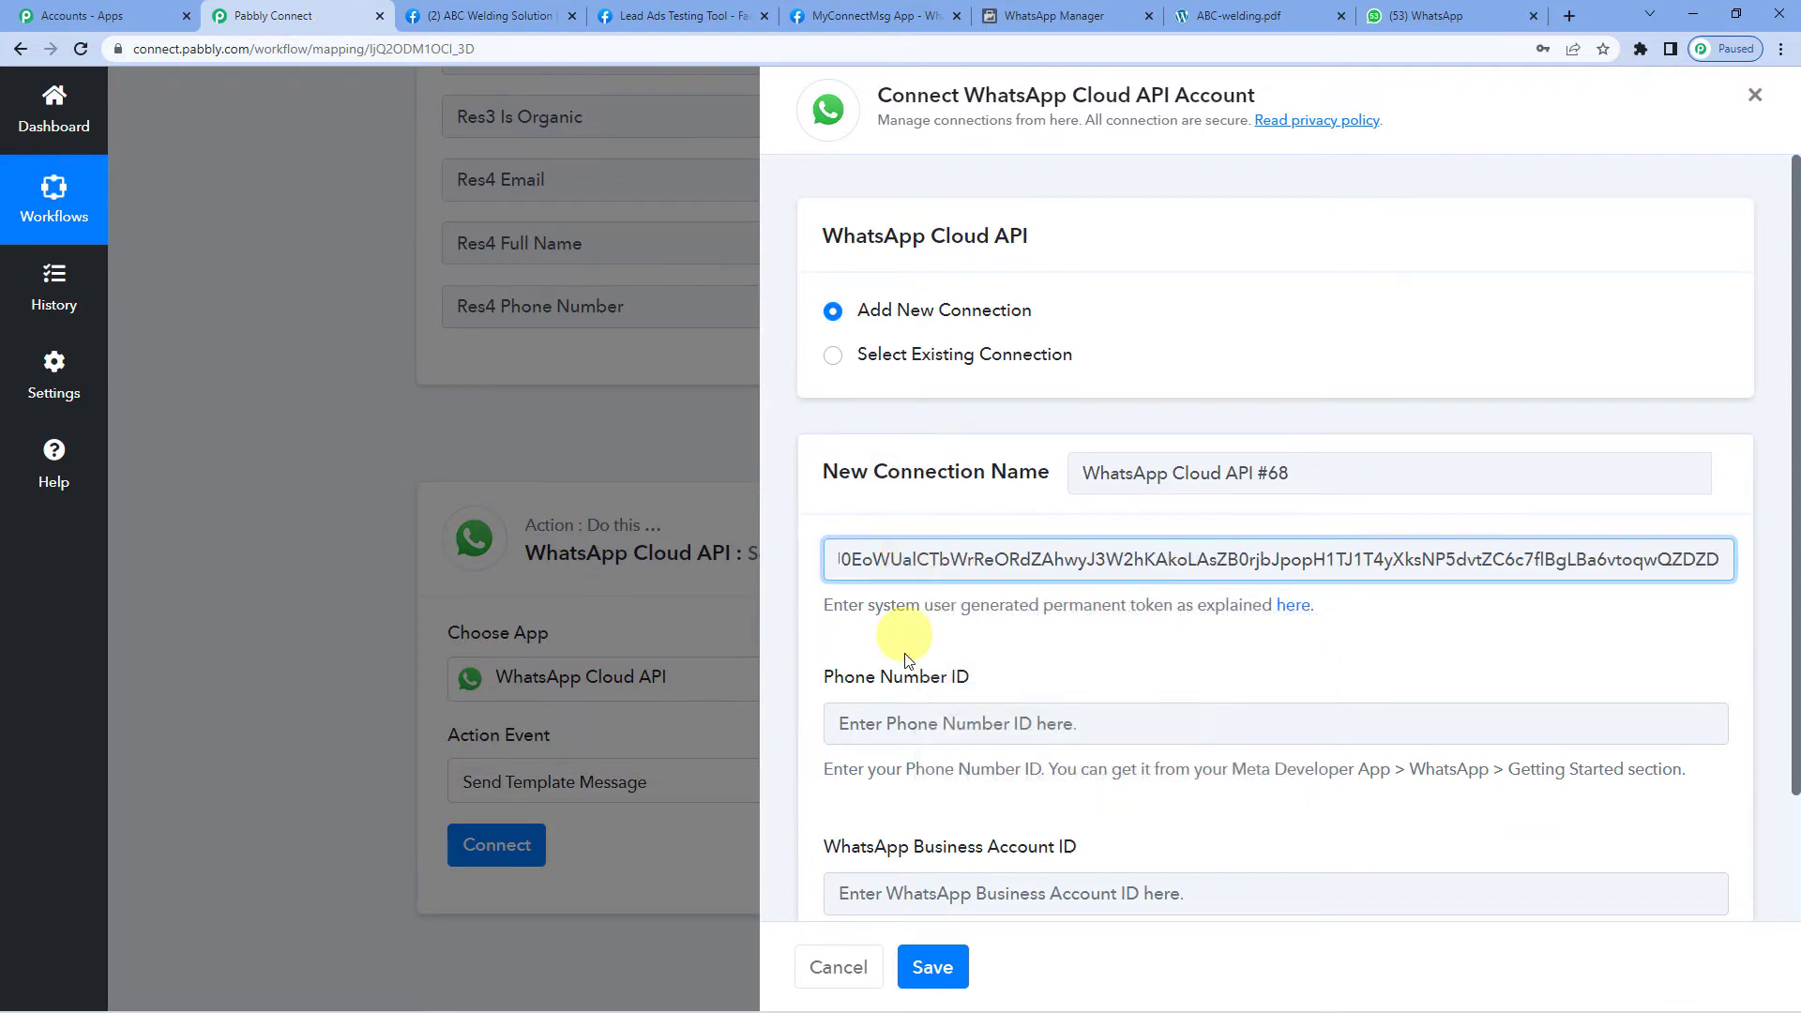
Copy the phone number ID from MyConnectMsg App's WhatsApp setup page into the new connection's Phone Number ID.
triple_click(831, 688)
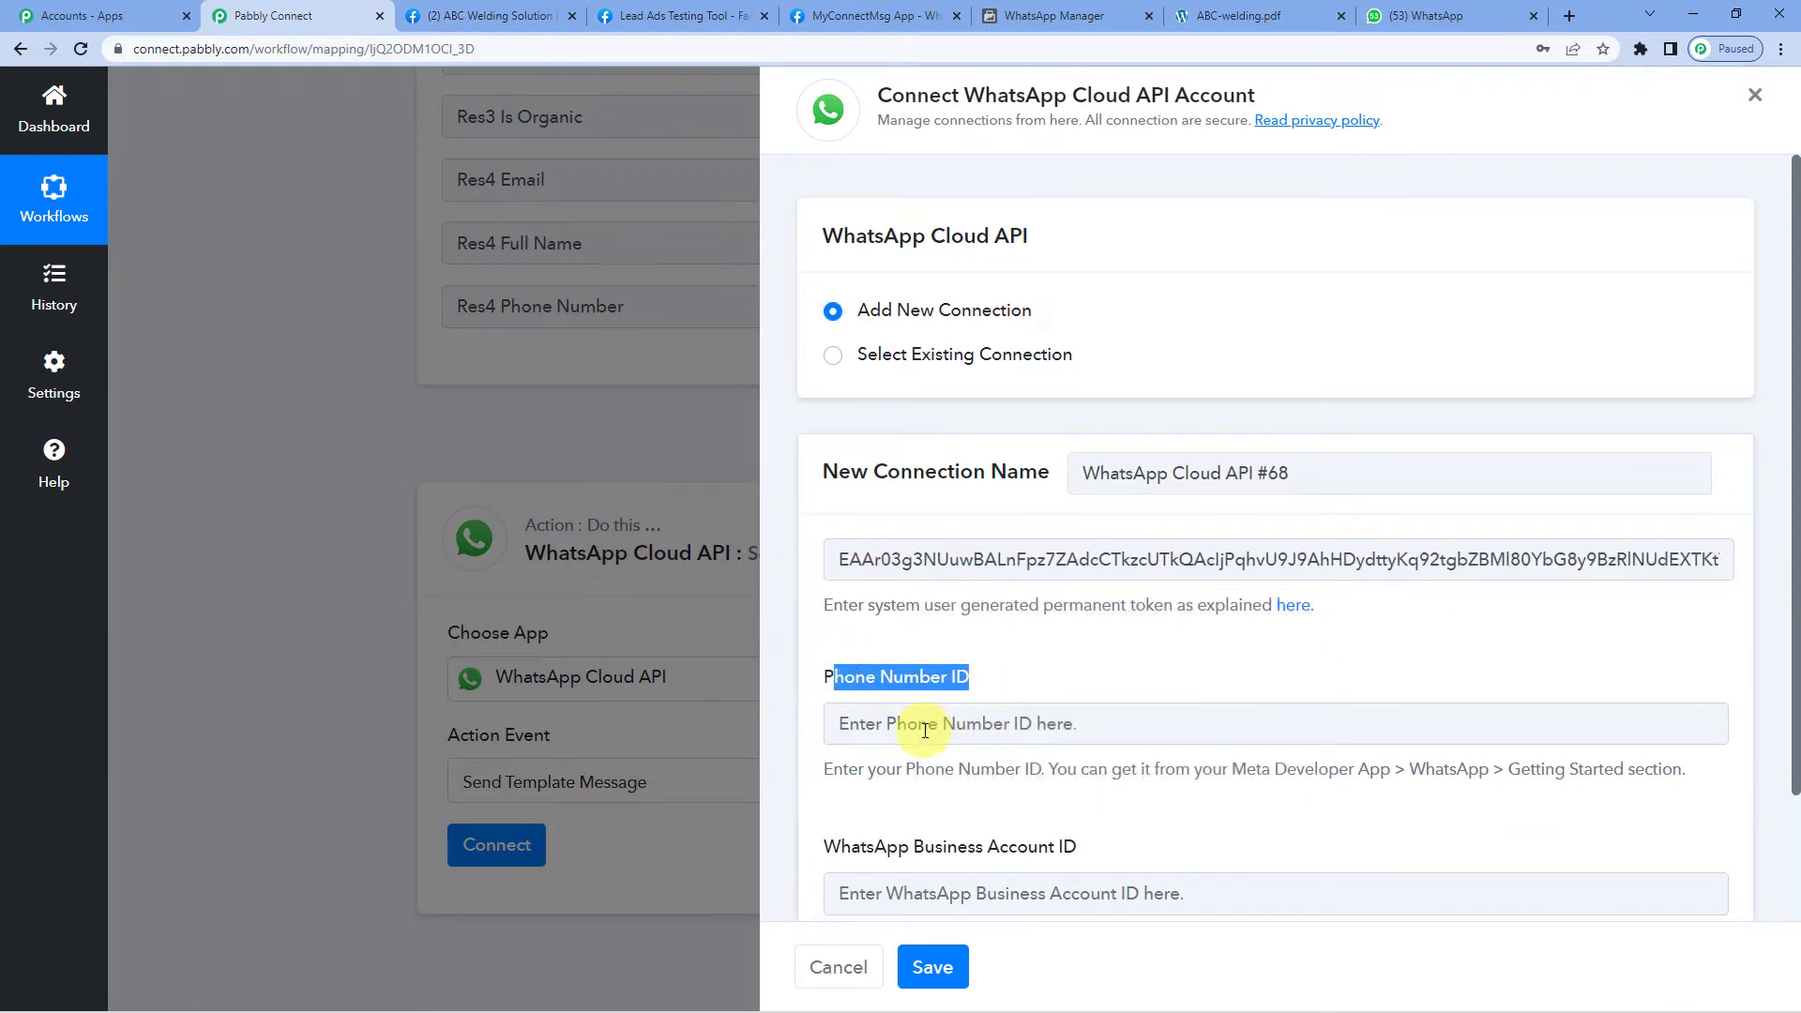
click(833, 8)
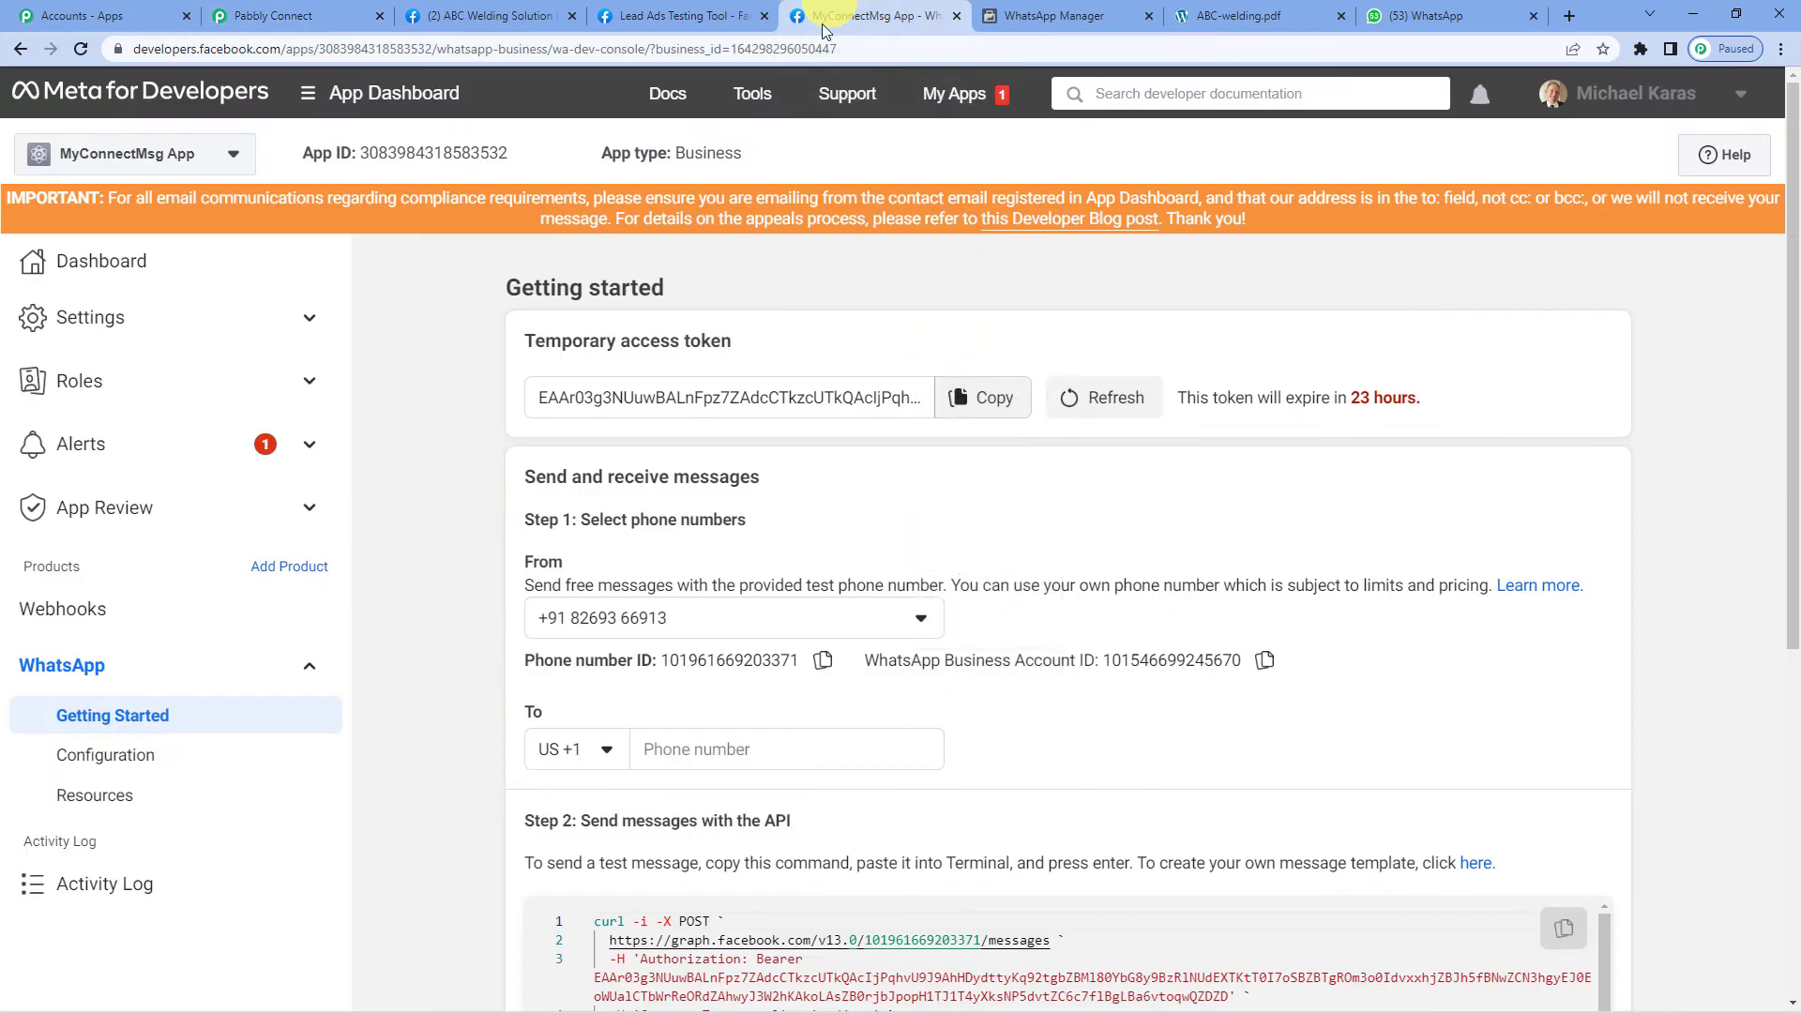
scroll(703, 430, down, 3)
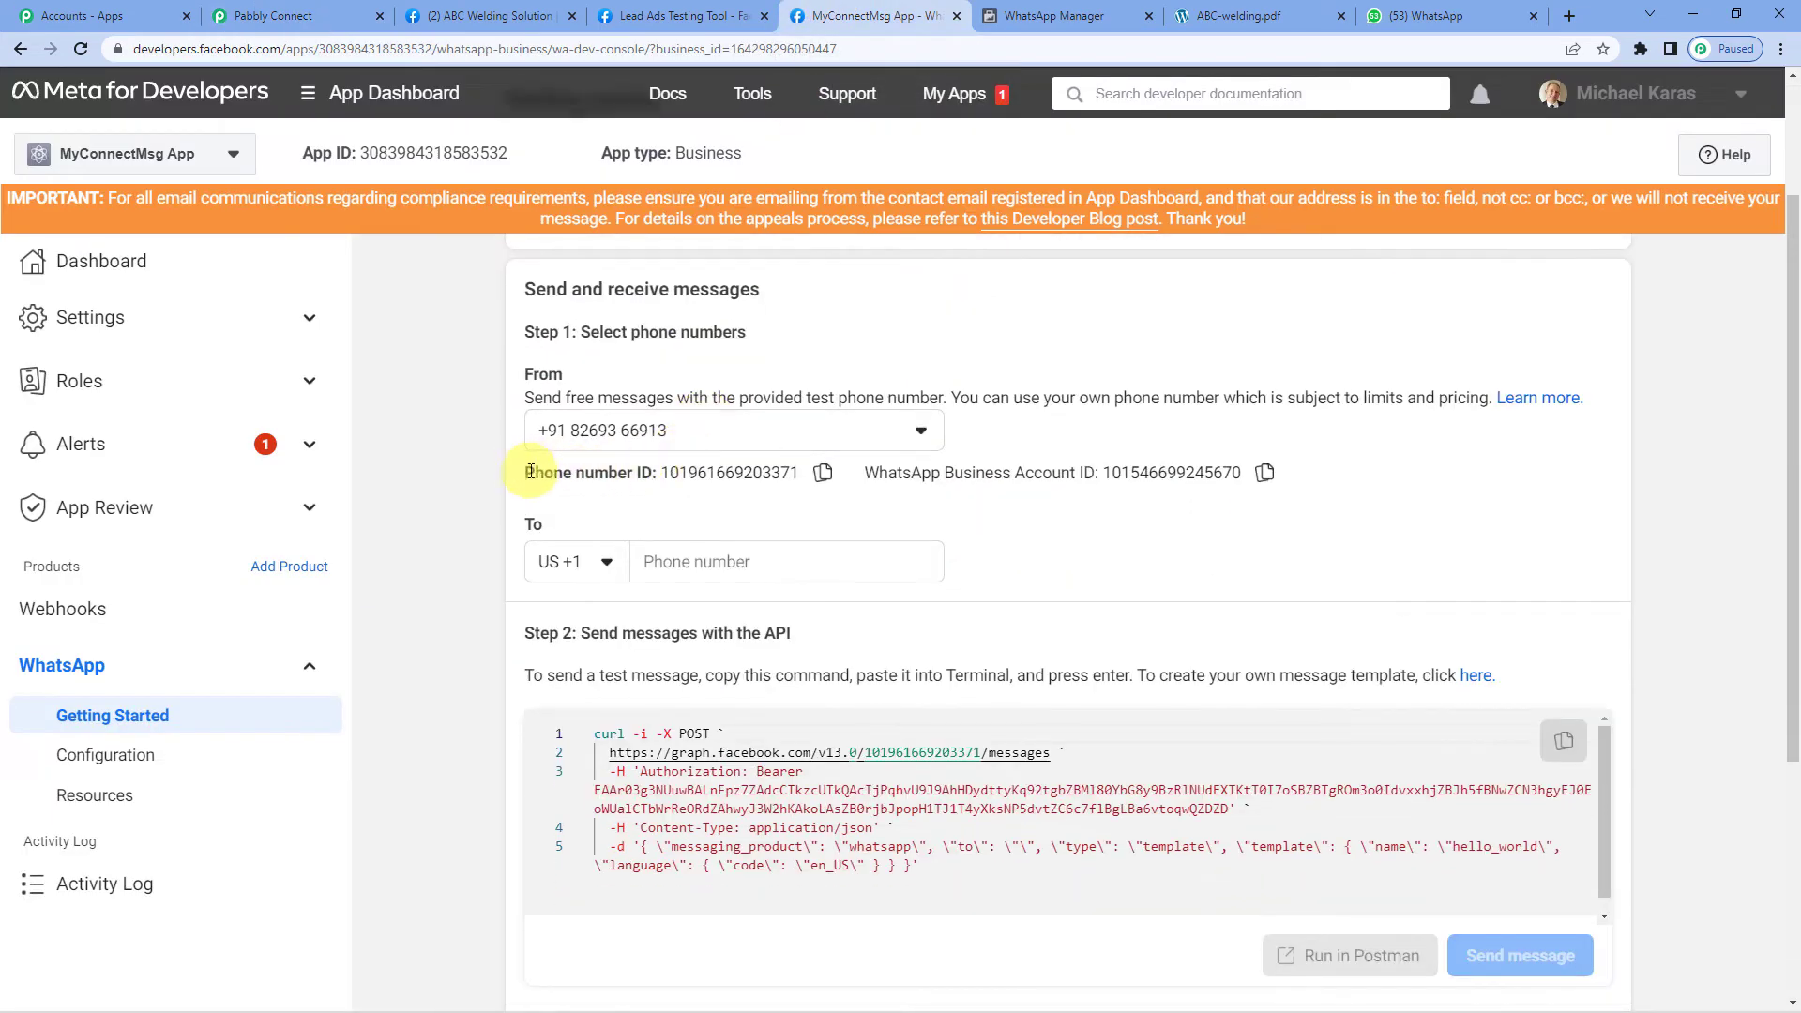
click(821, 477)
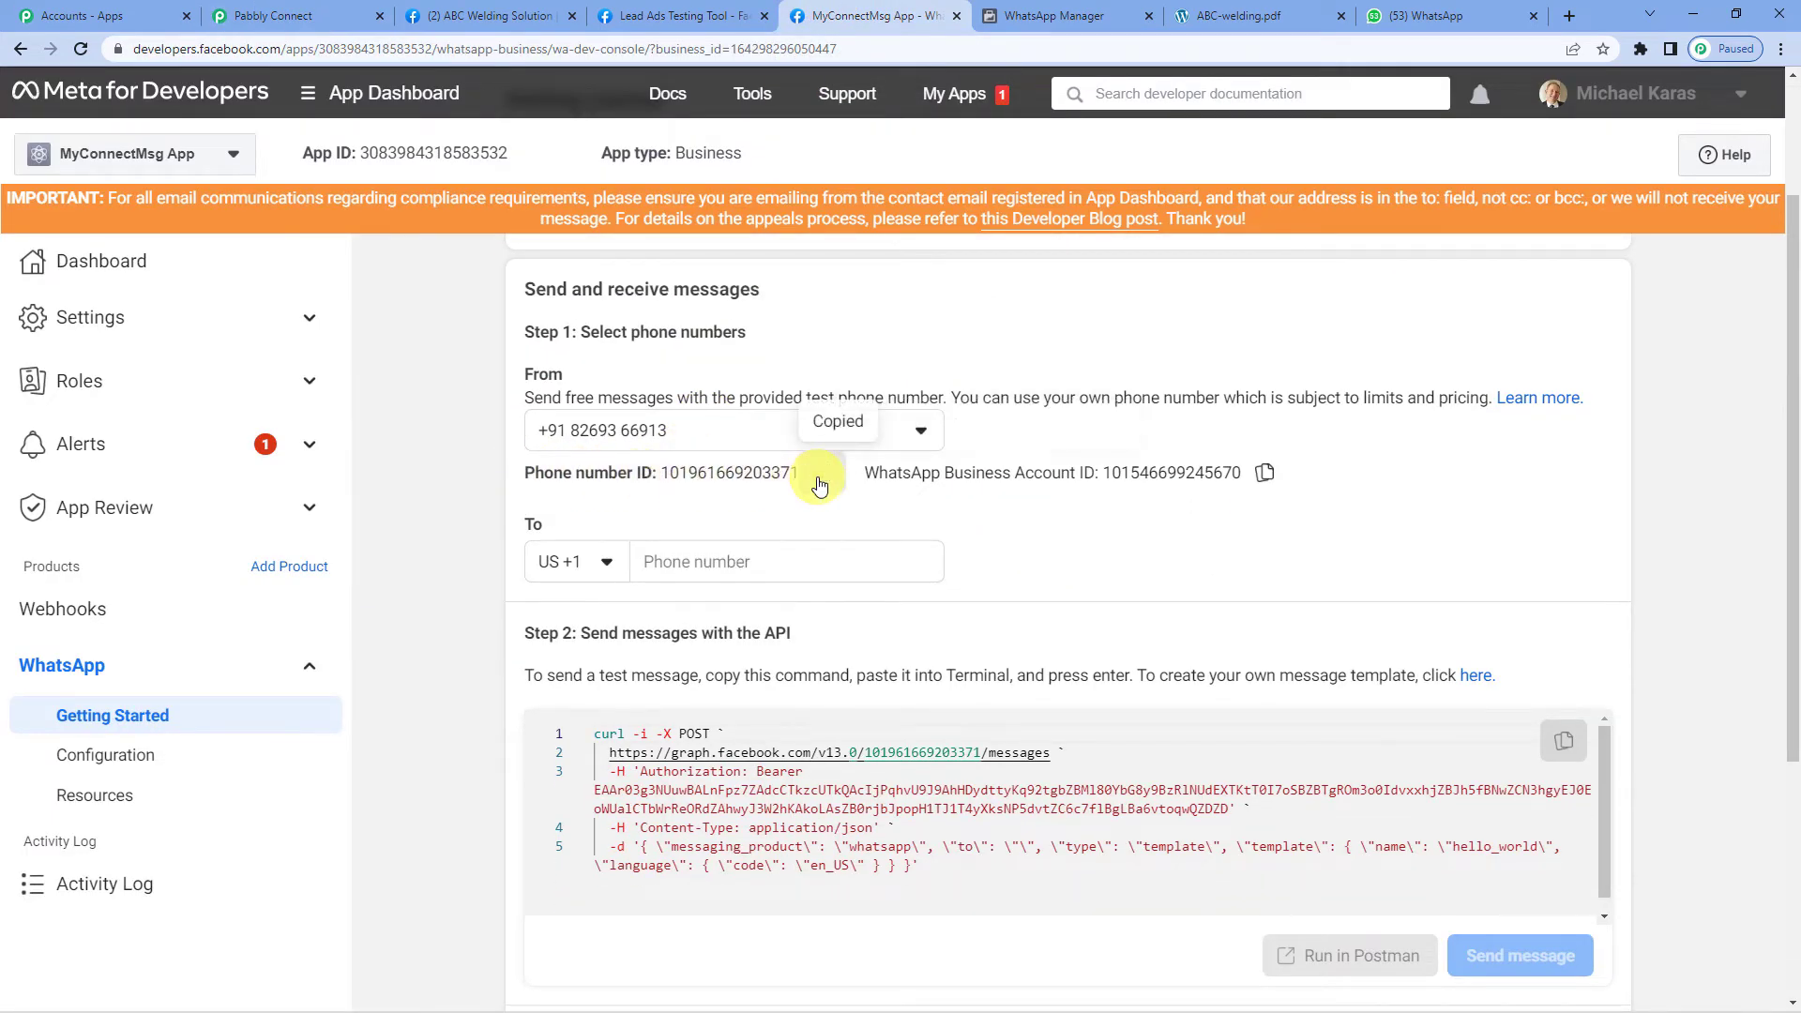
click(281, 15)
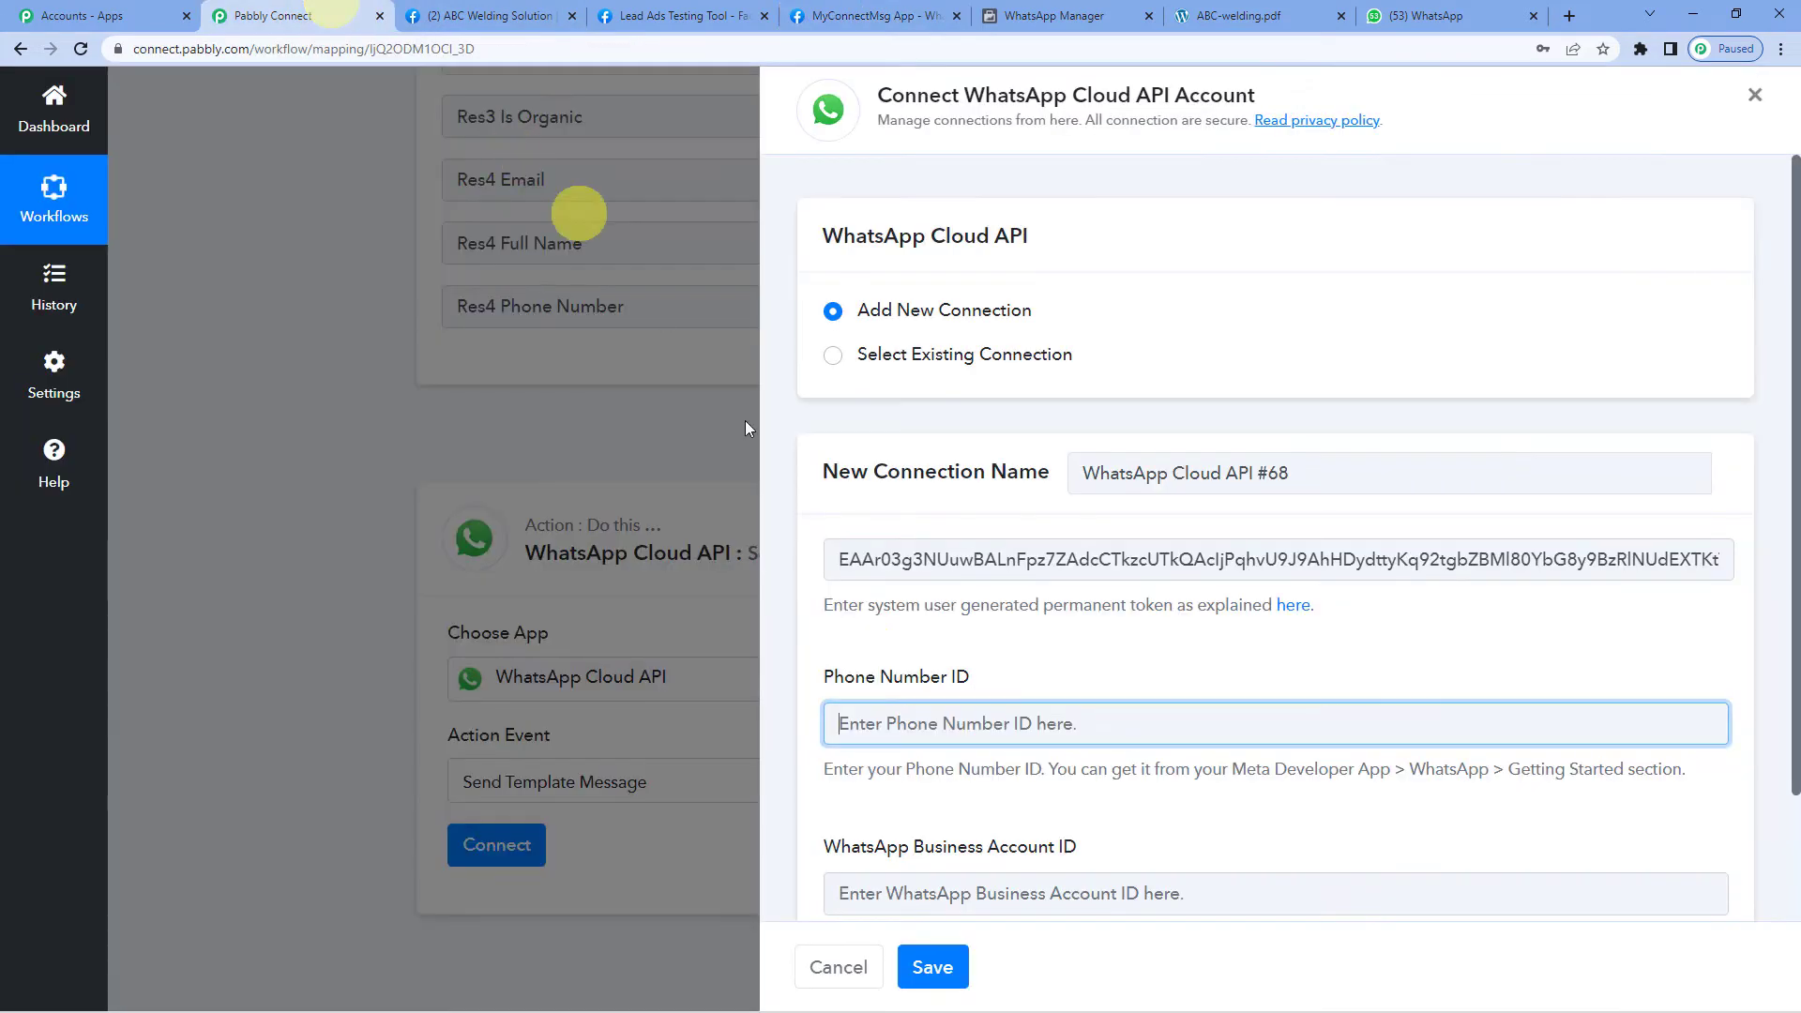
click(907, 725)
key(ctrl+v)
scroll(905, 751, down, 1)
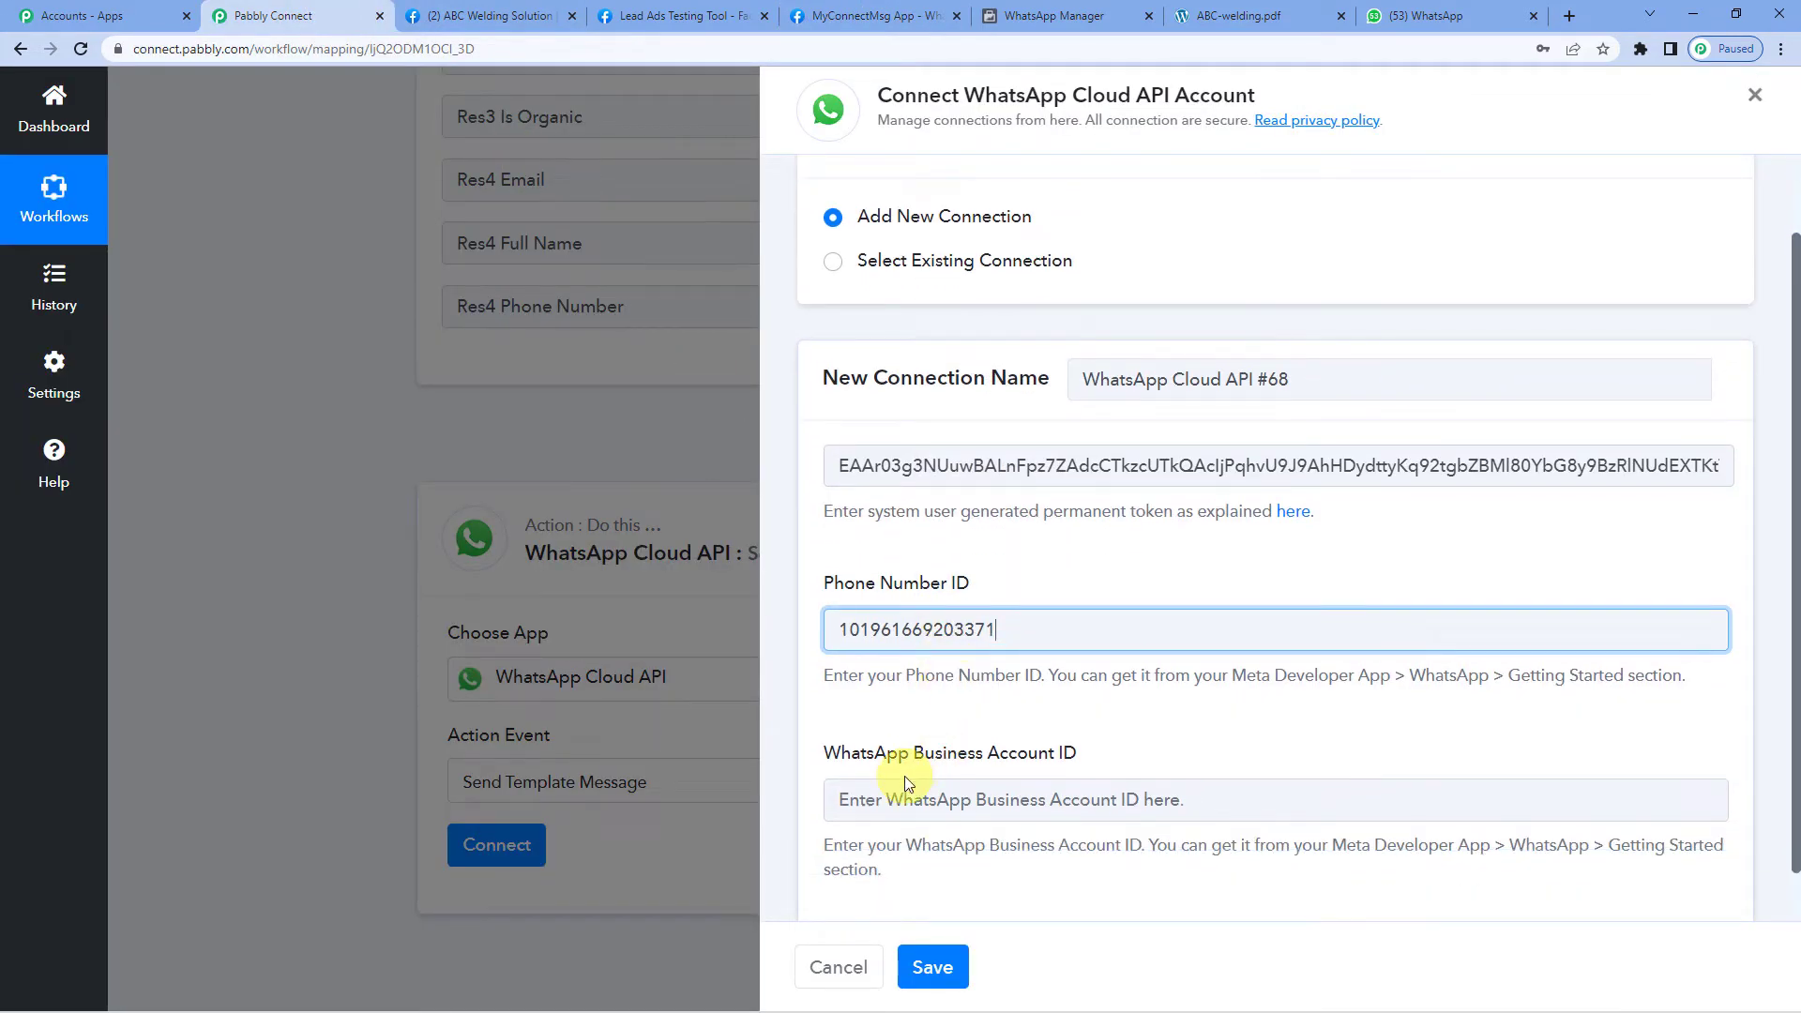
Copy the WhatsApp Business Account ID from Meta for Developers into the new connection and save the connection.
click(887, 16)
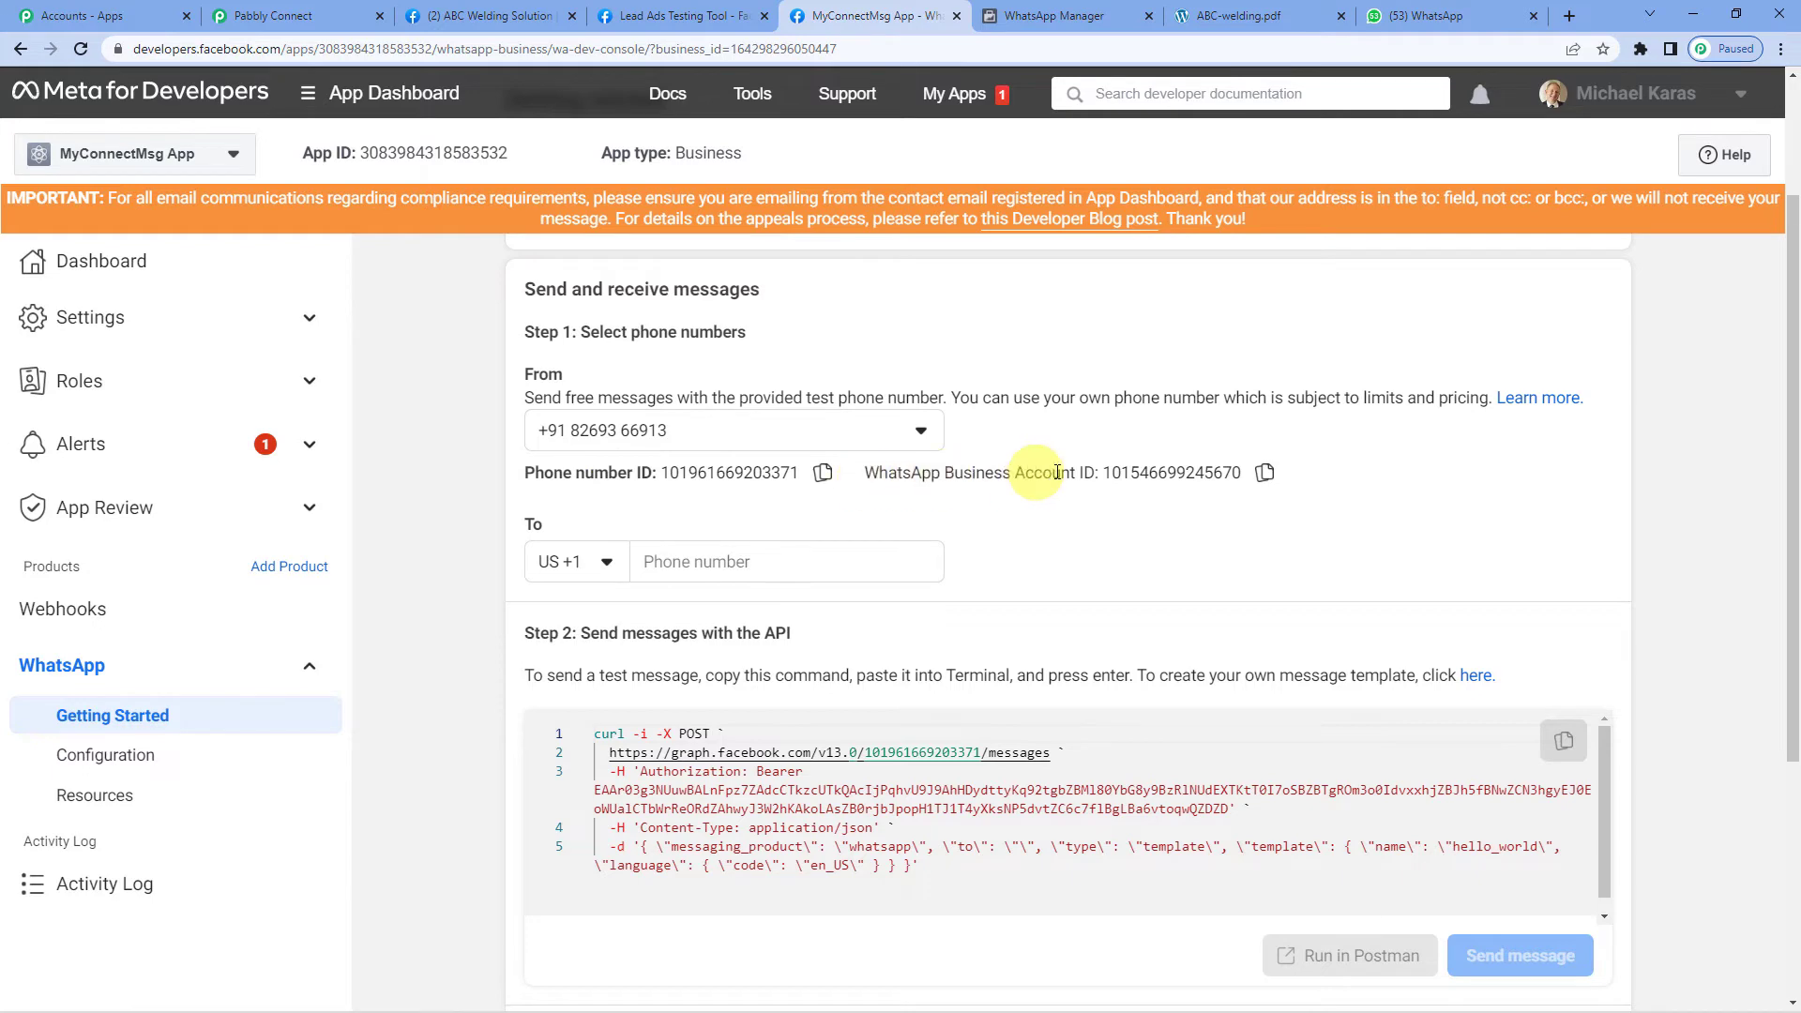
click(1269, 476)
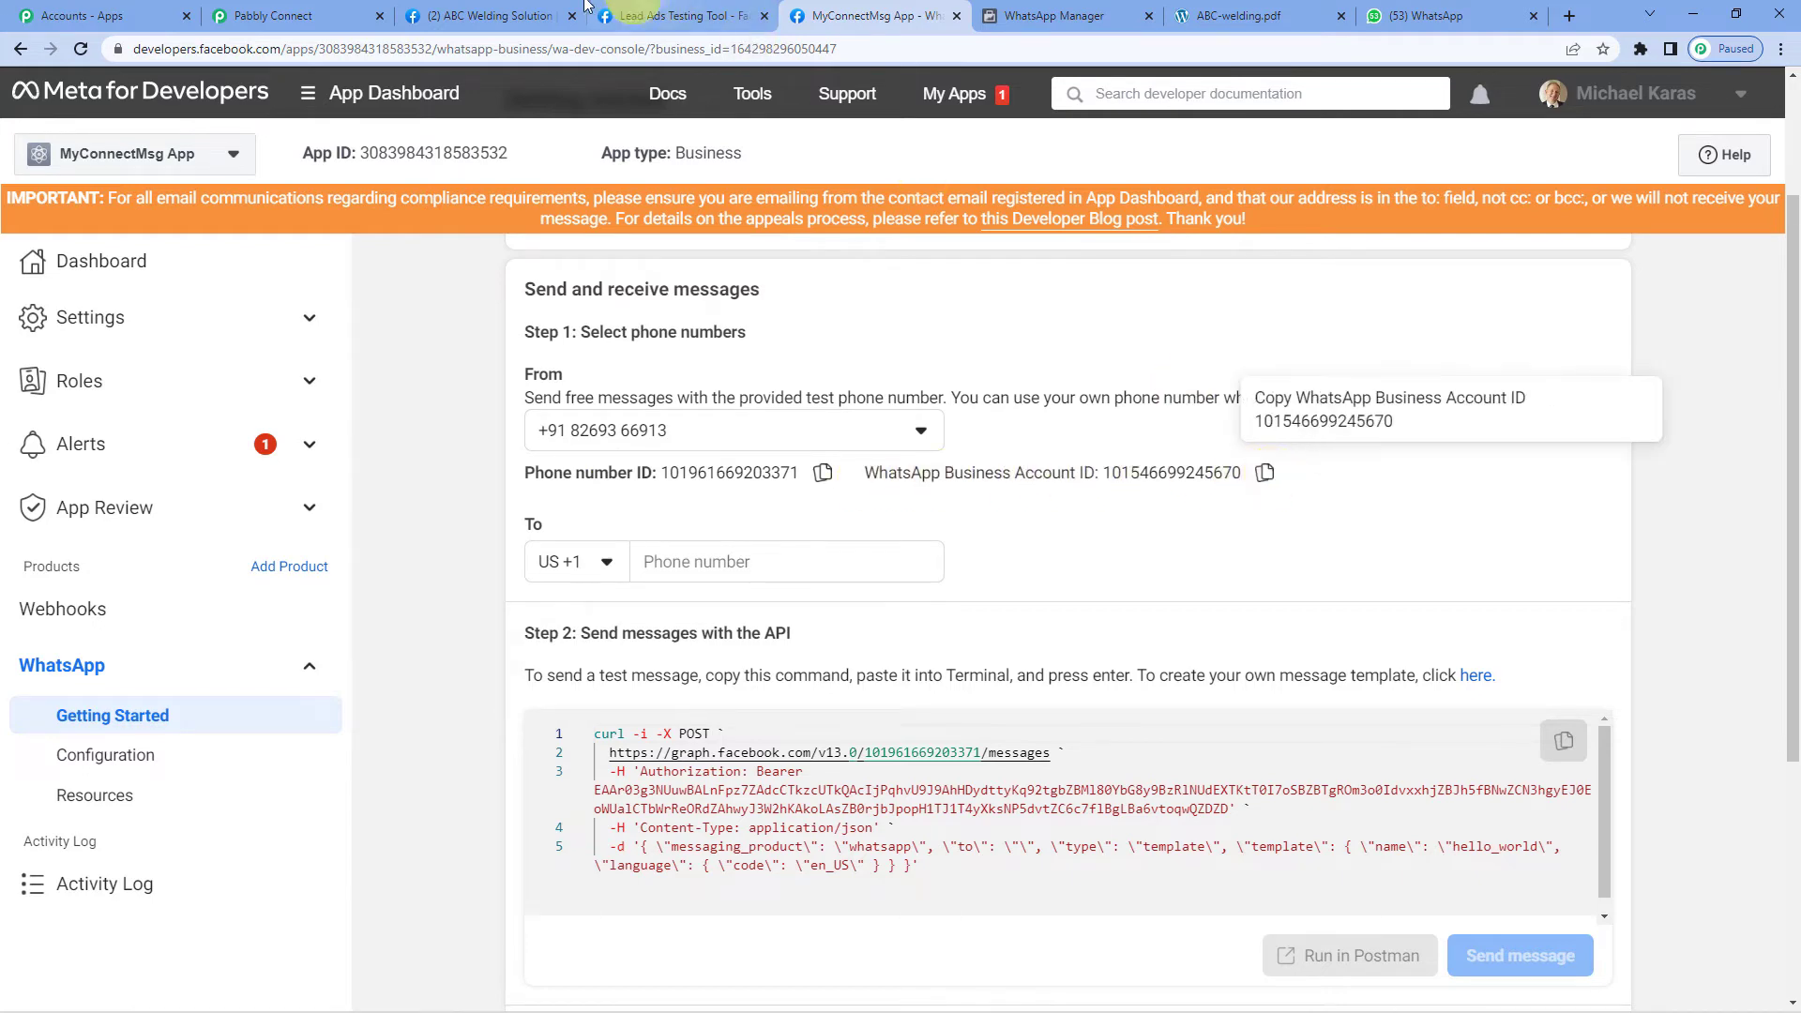
click(320, 12)
click(881, 799)
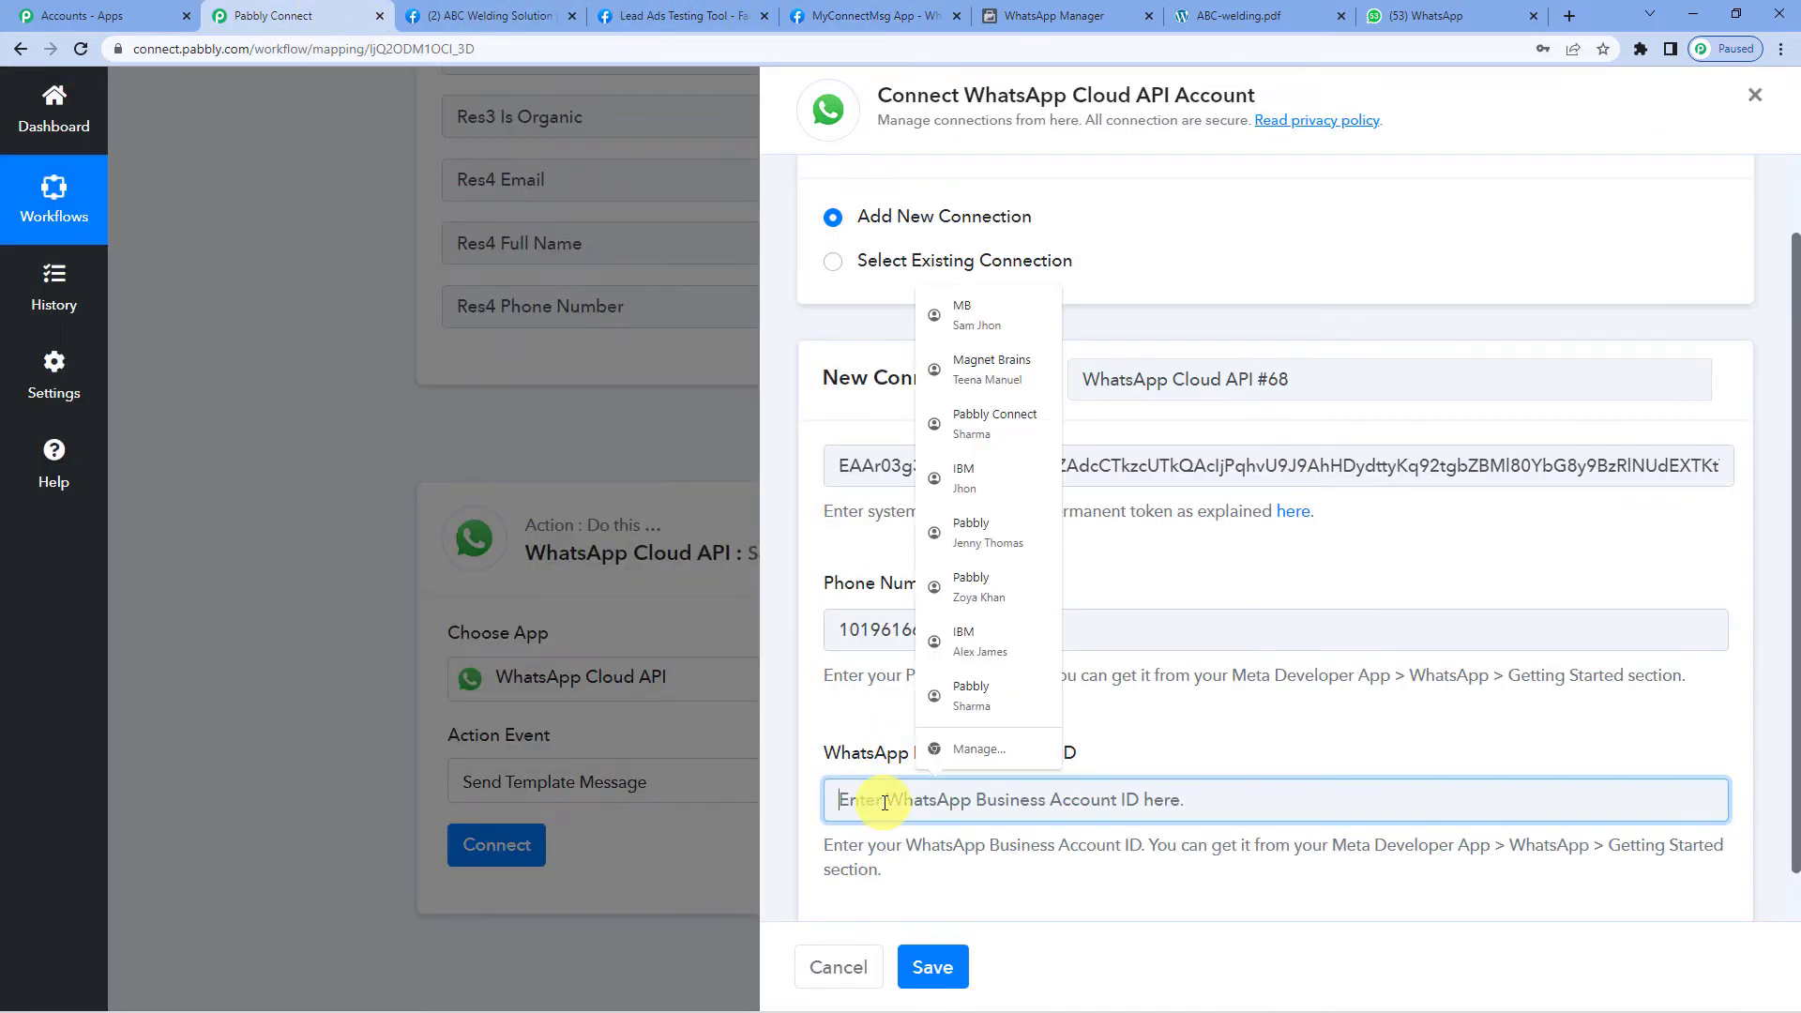
key(ctrl+v)
click(933, 967)
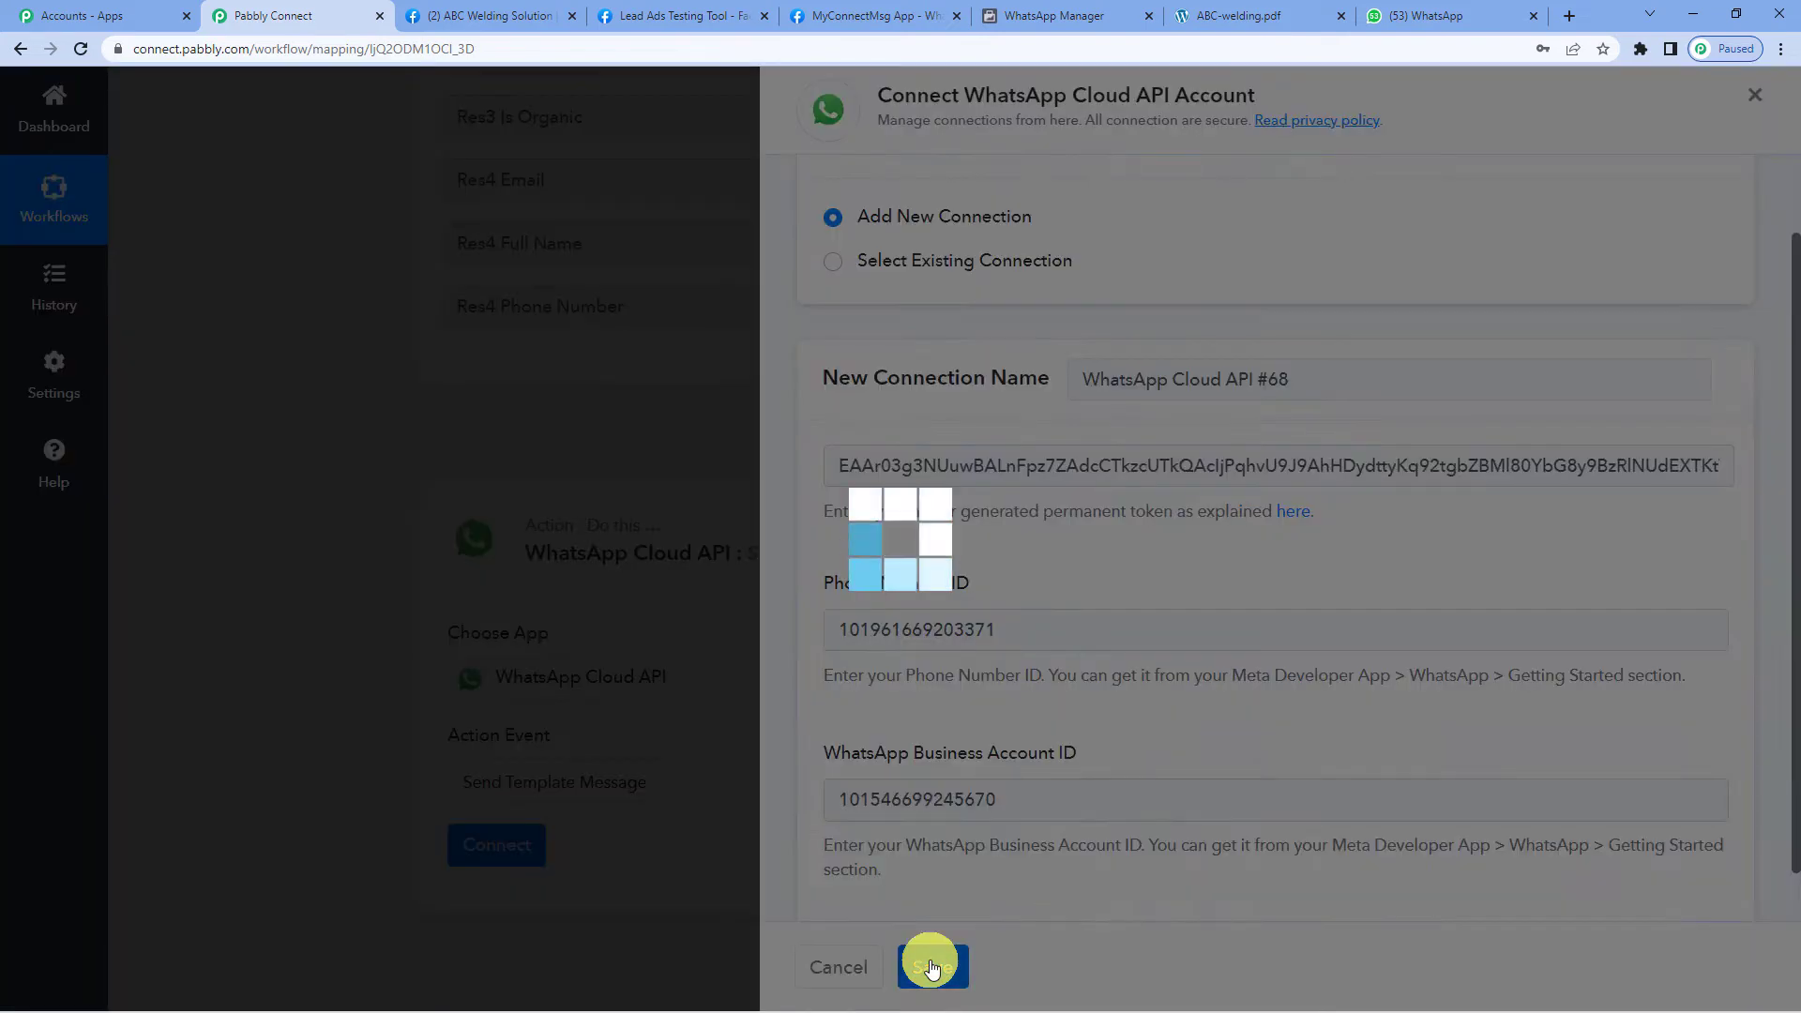
Choose send_brochure_final as the WhatsApp message template for the action.
scroll(774, 727, down, 1)
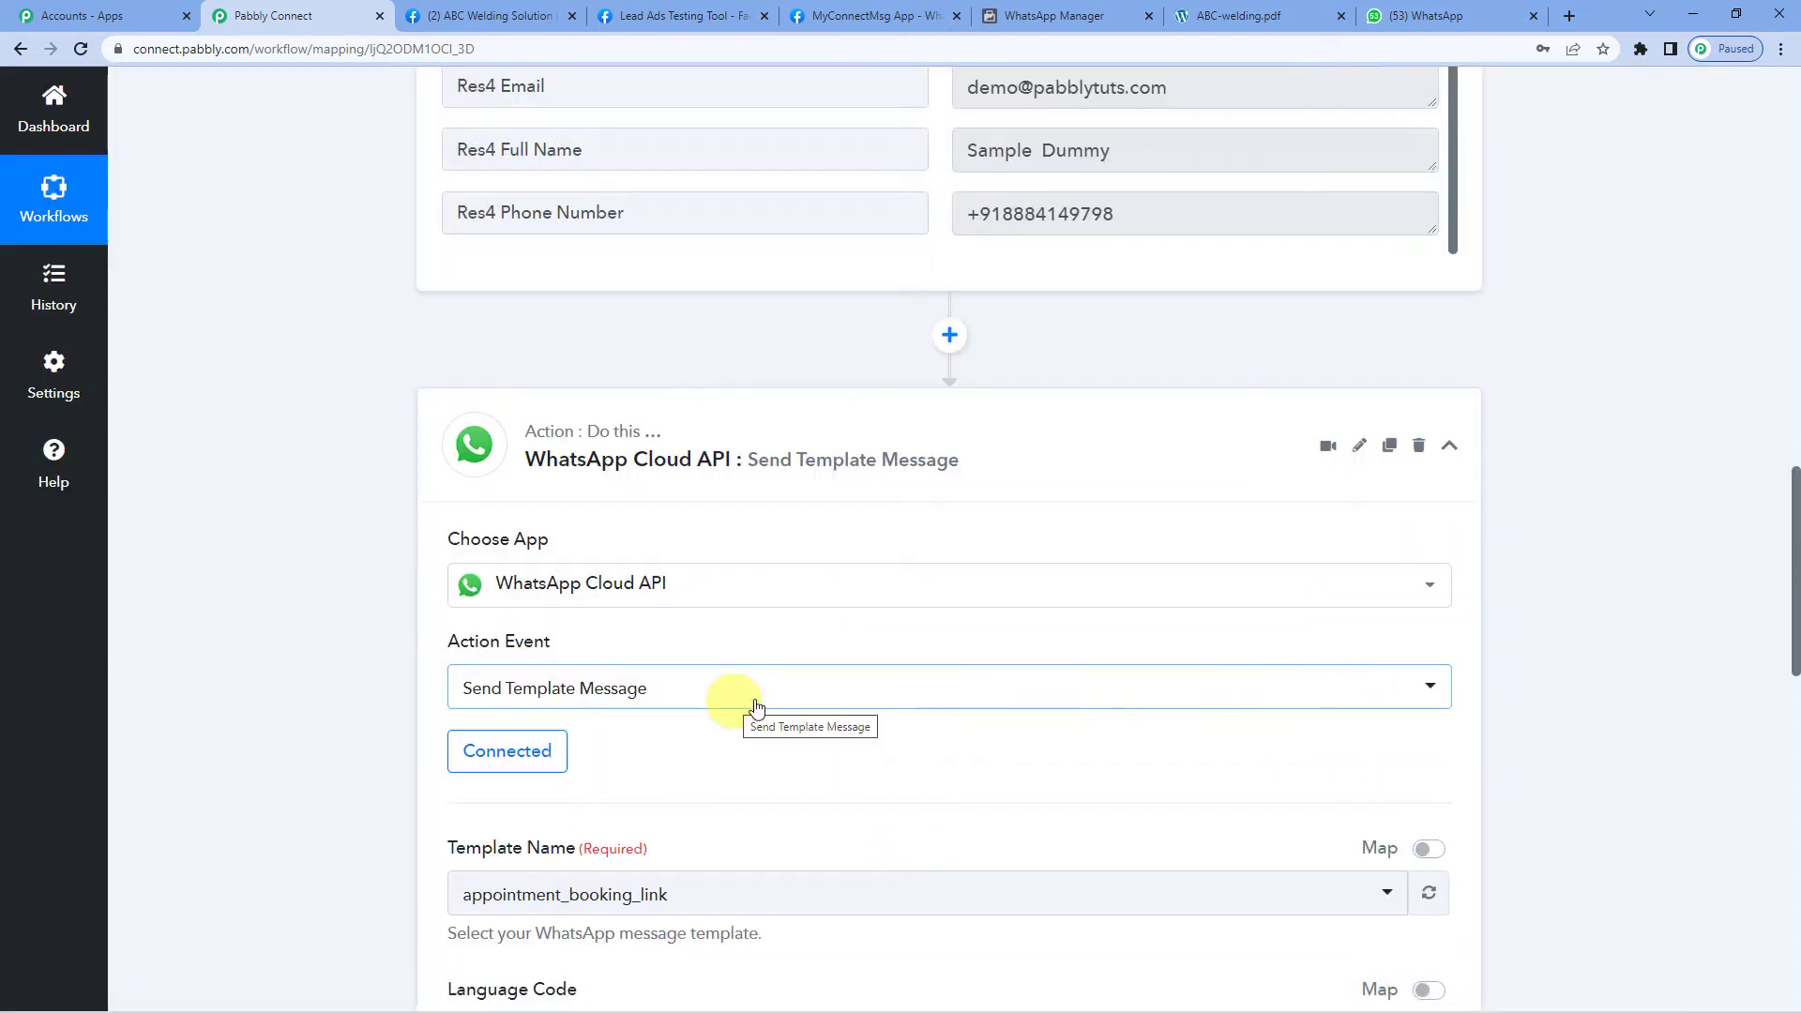
scroll(603, 663, down, 3)
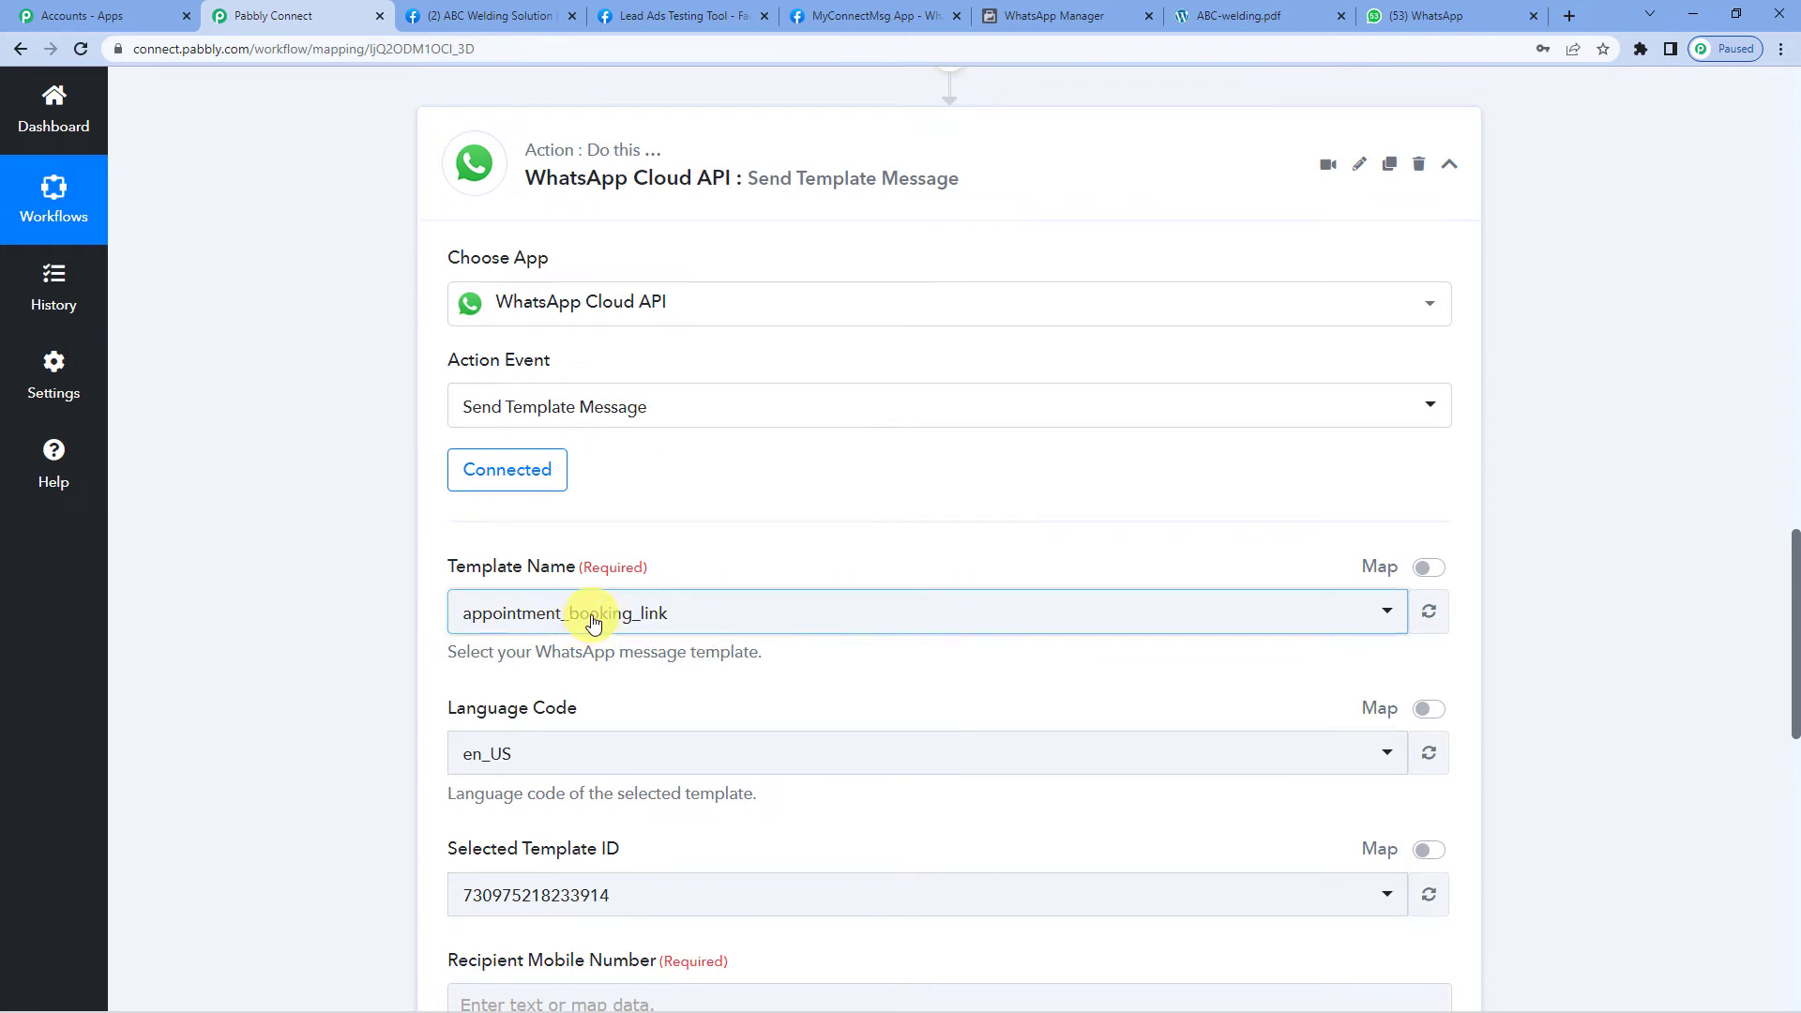
click(593, 622)
text(se)
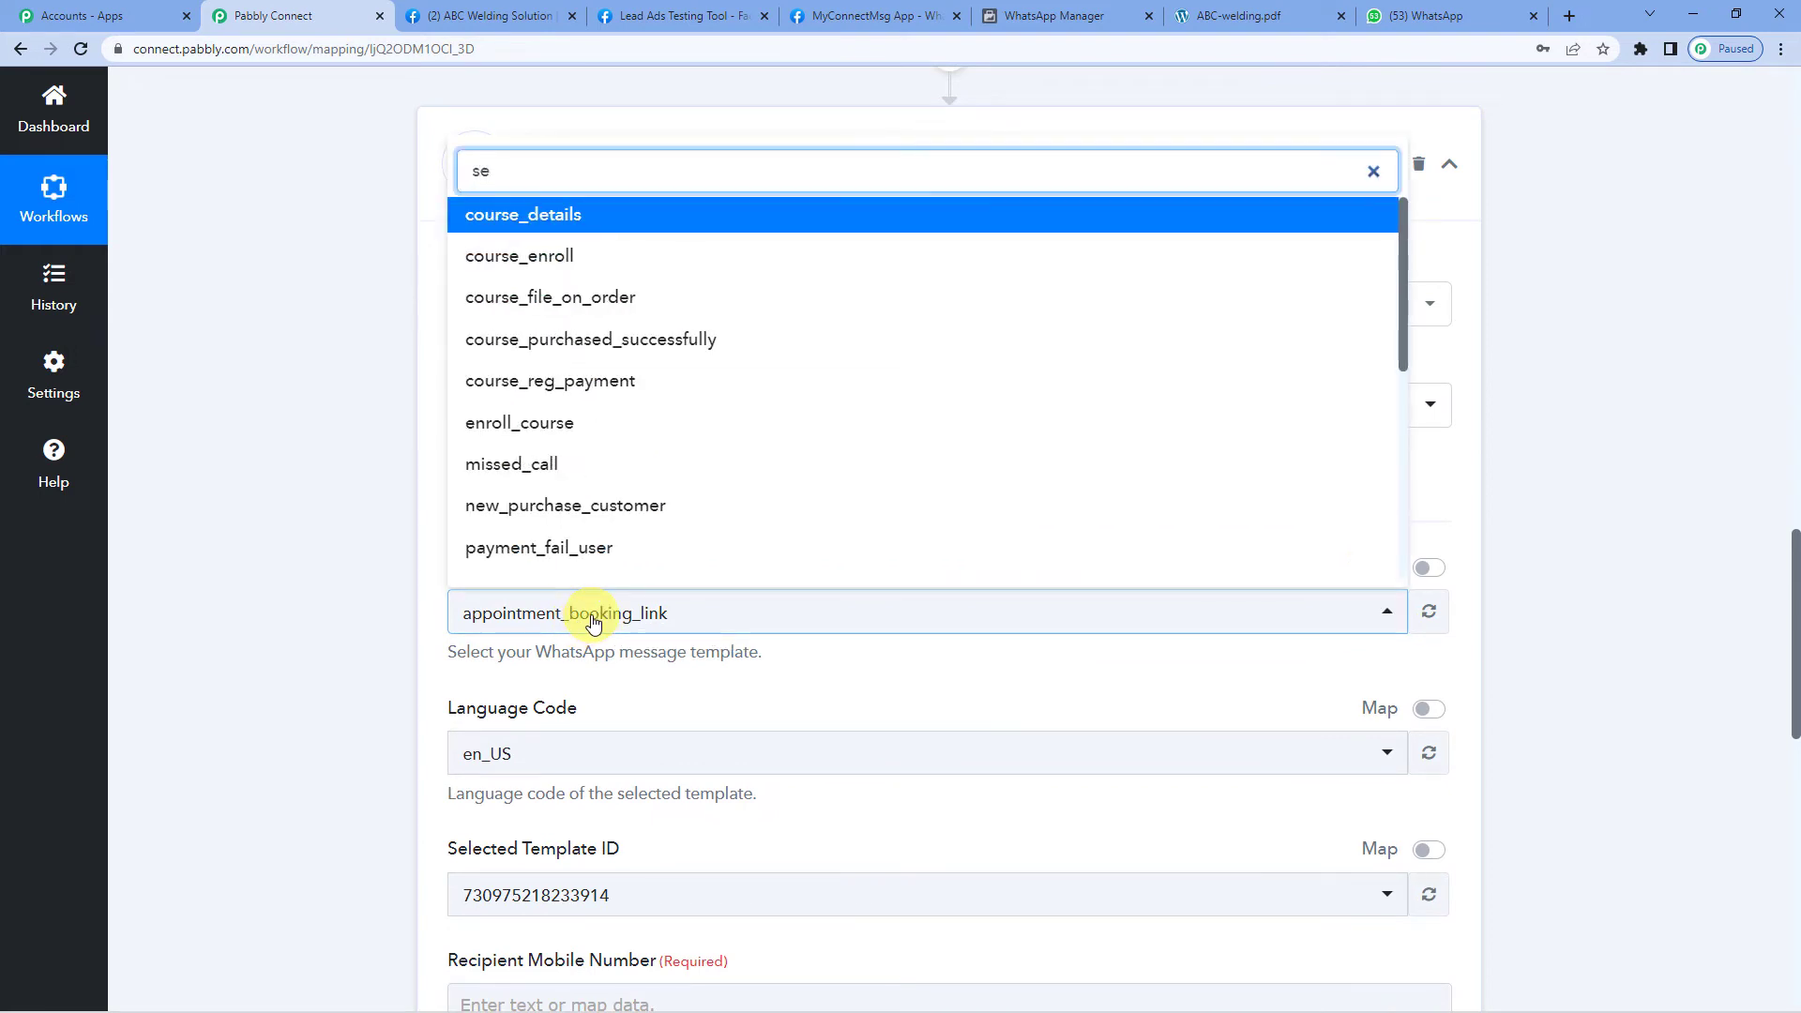
text(n)
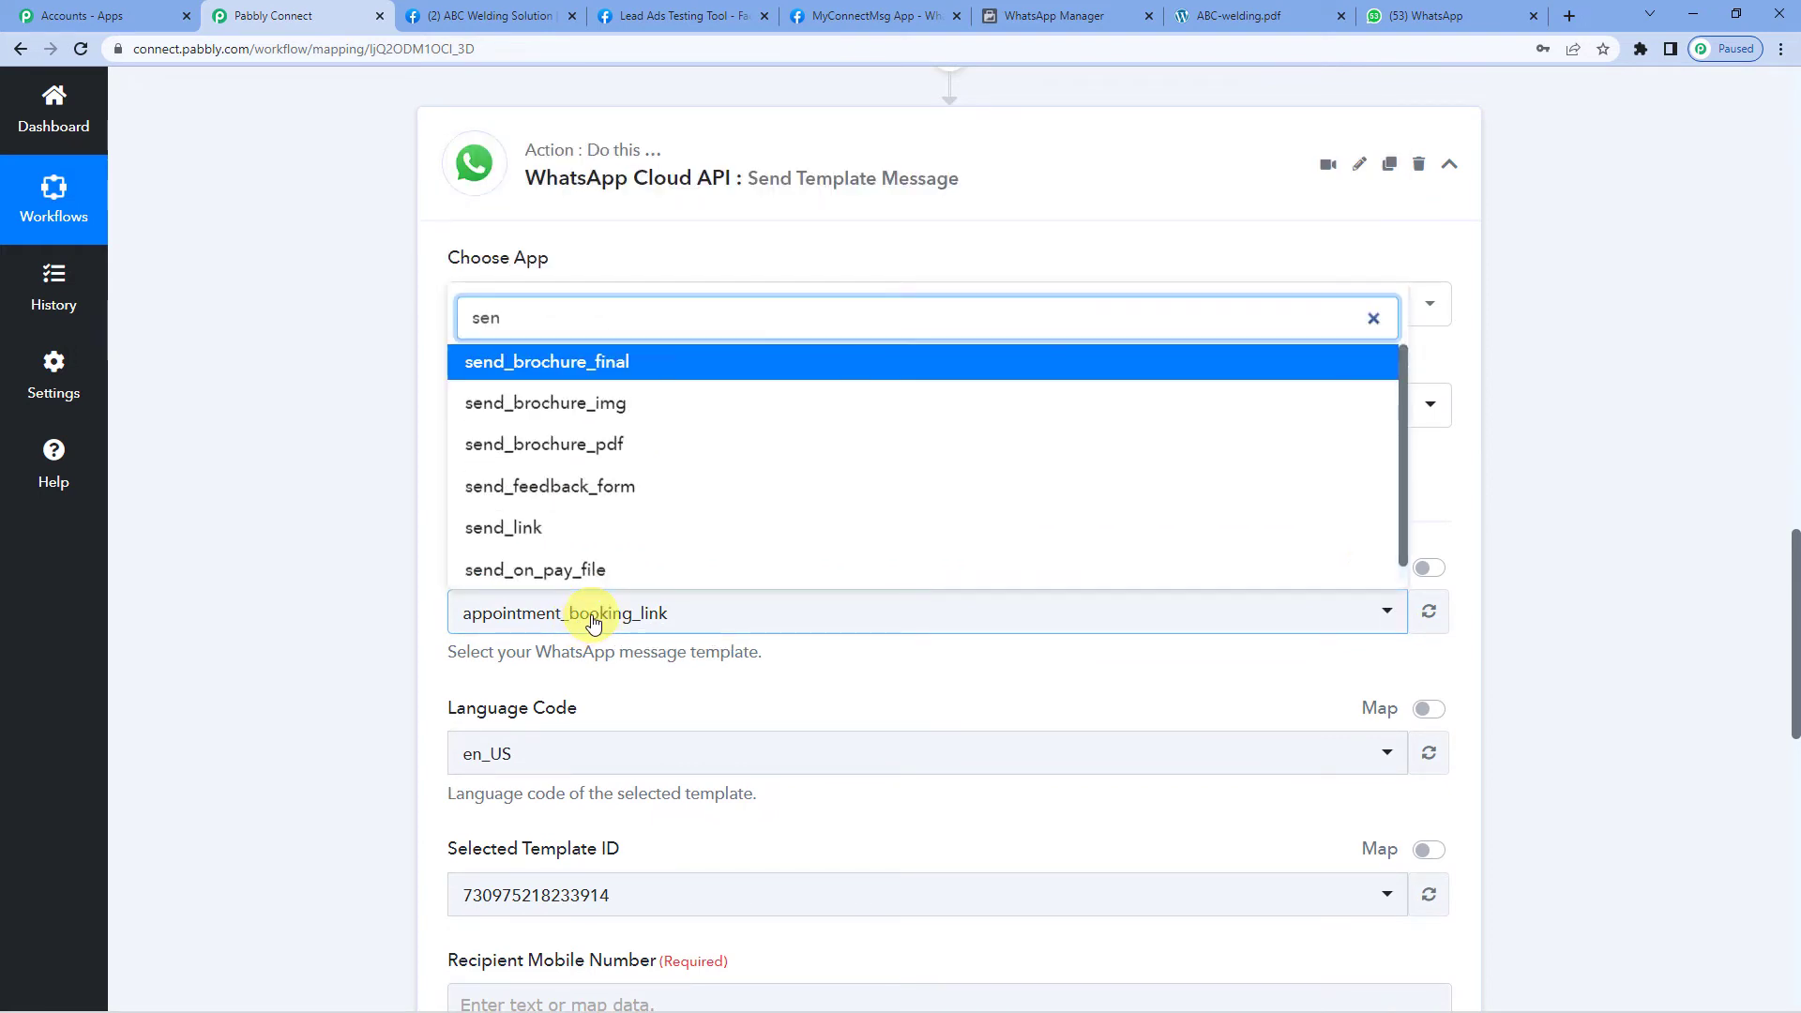
click(629, 363)
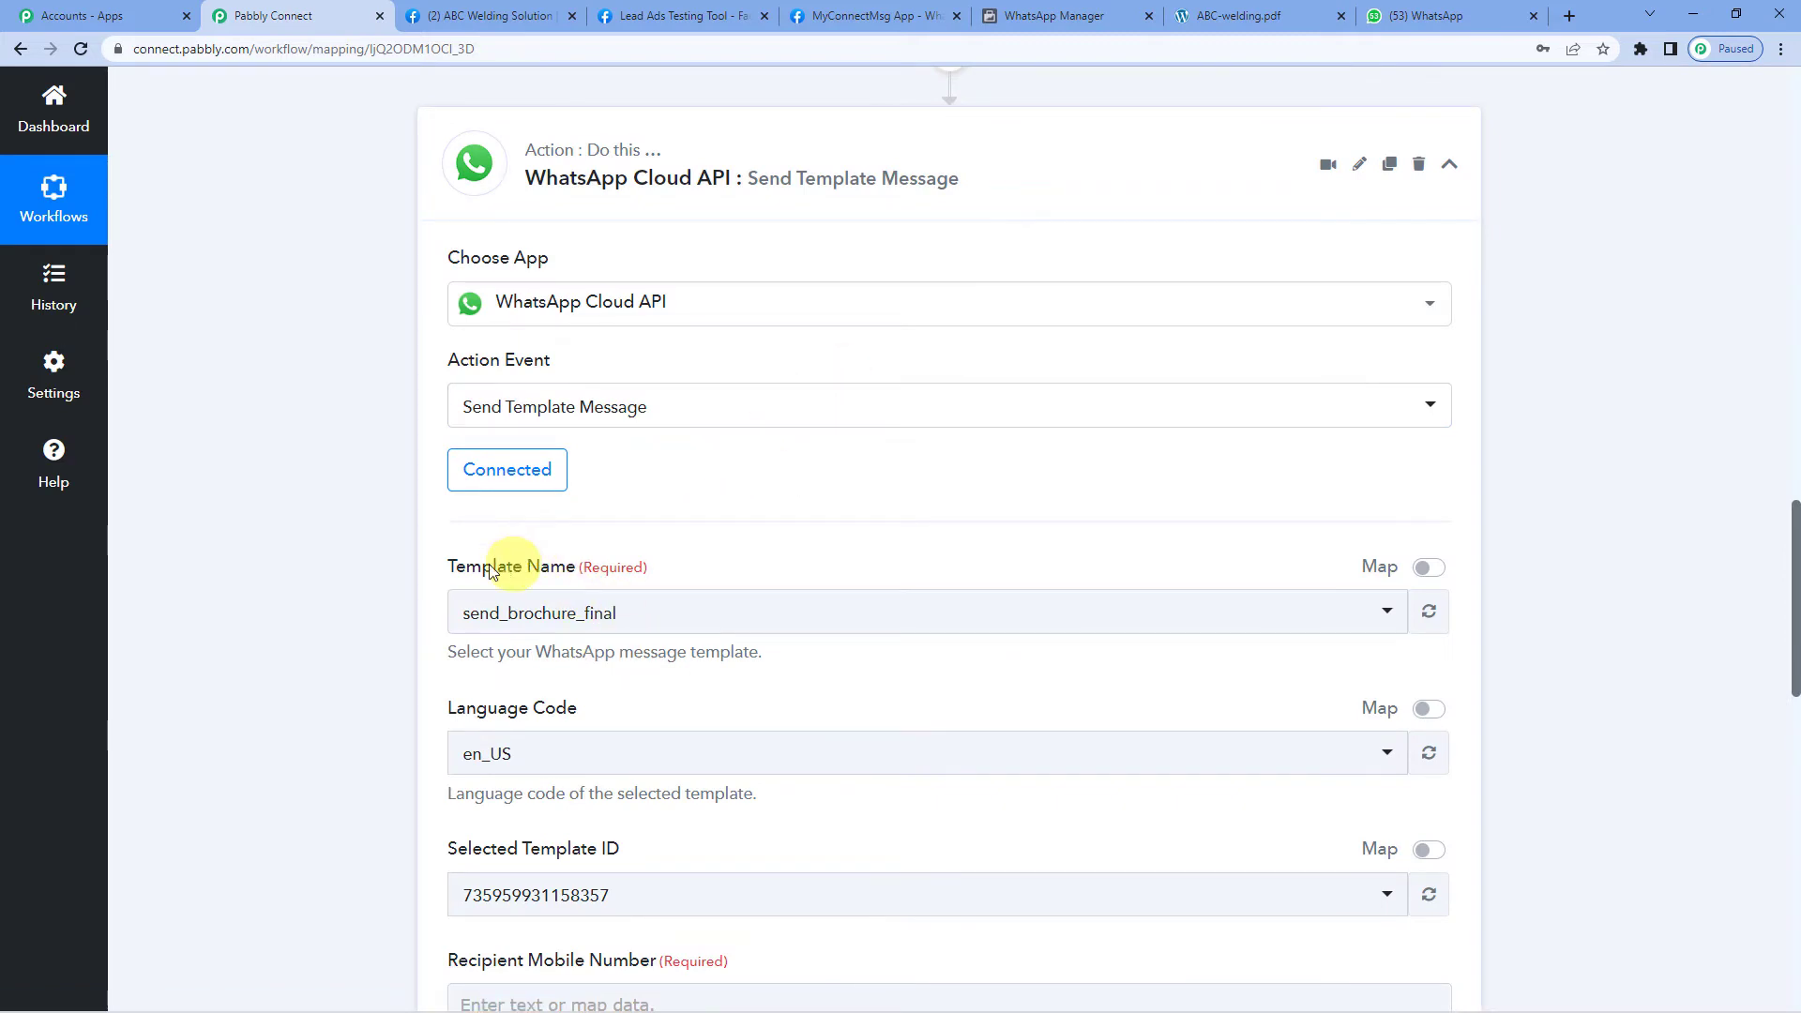
Switch to WhatsApp Manager and examine the send_brochure_final template's document header, body variables and message preview.
click(1051, 11)
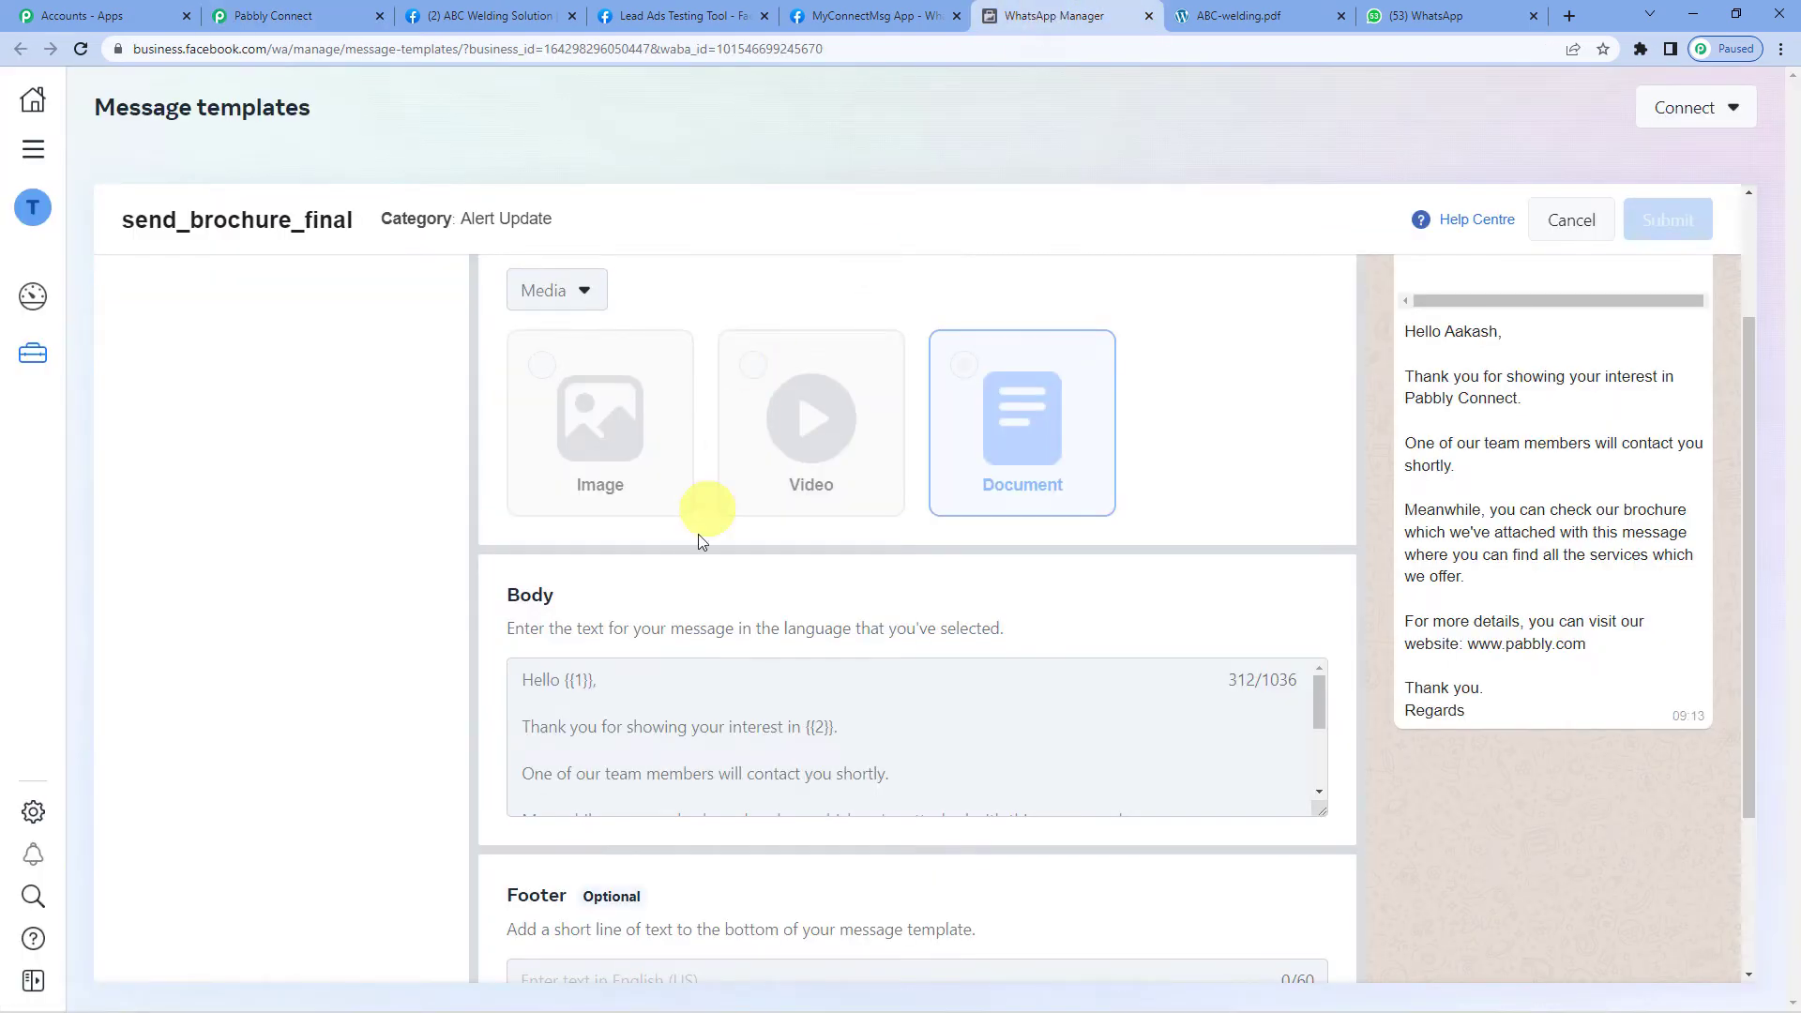
scroll(657, 638, down, 1)
scroll(1594, 525, up, 1)
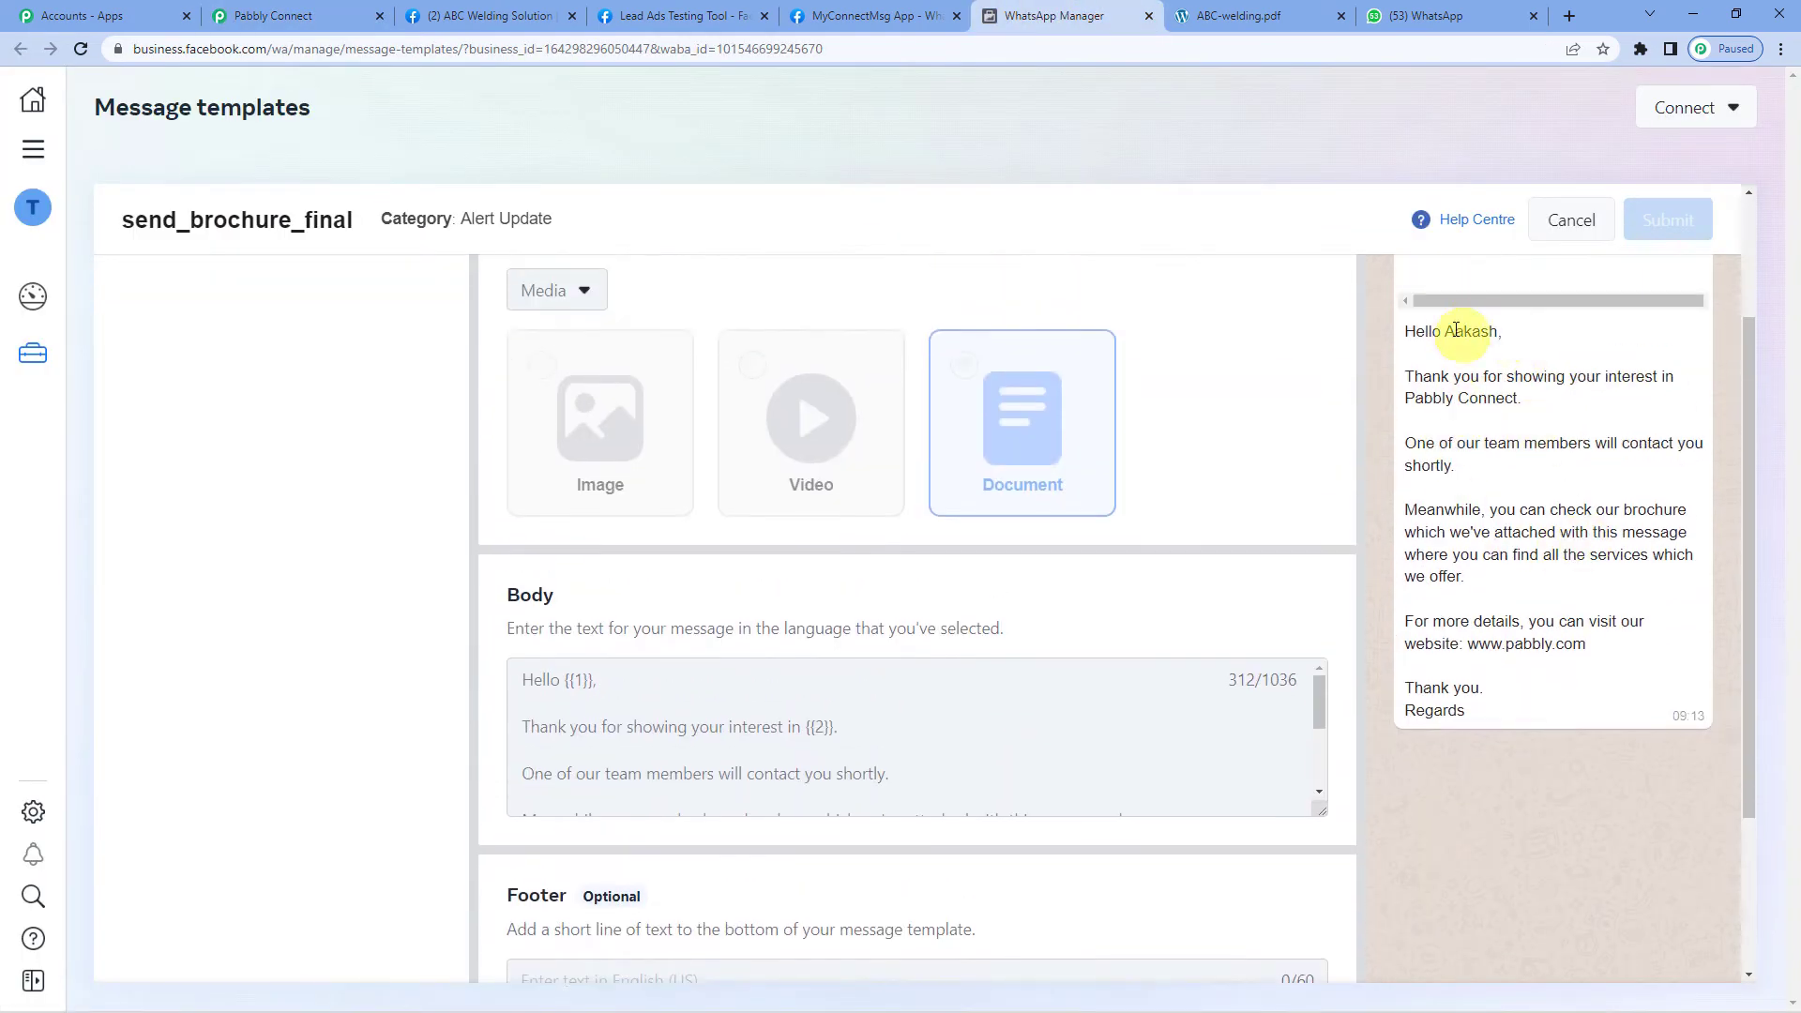
Examine the send_brochure_final message preview, comparing the recipient name and company name with the body variables.
drag(1472, 331, 1499, 330)
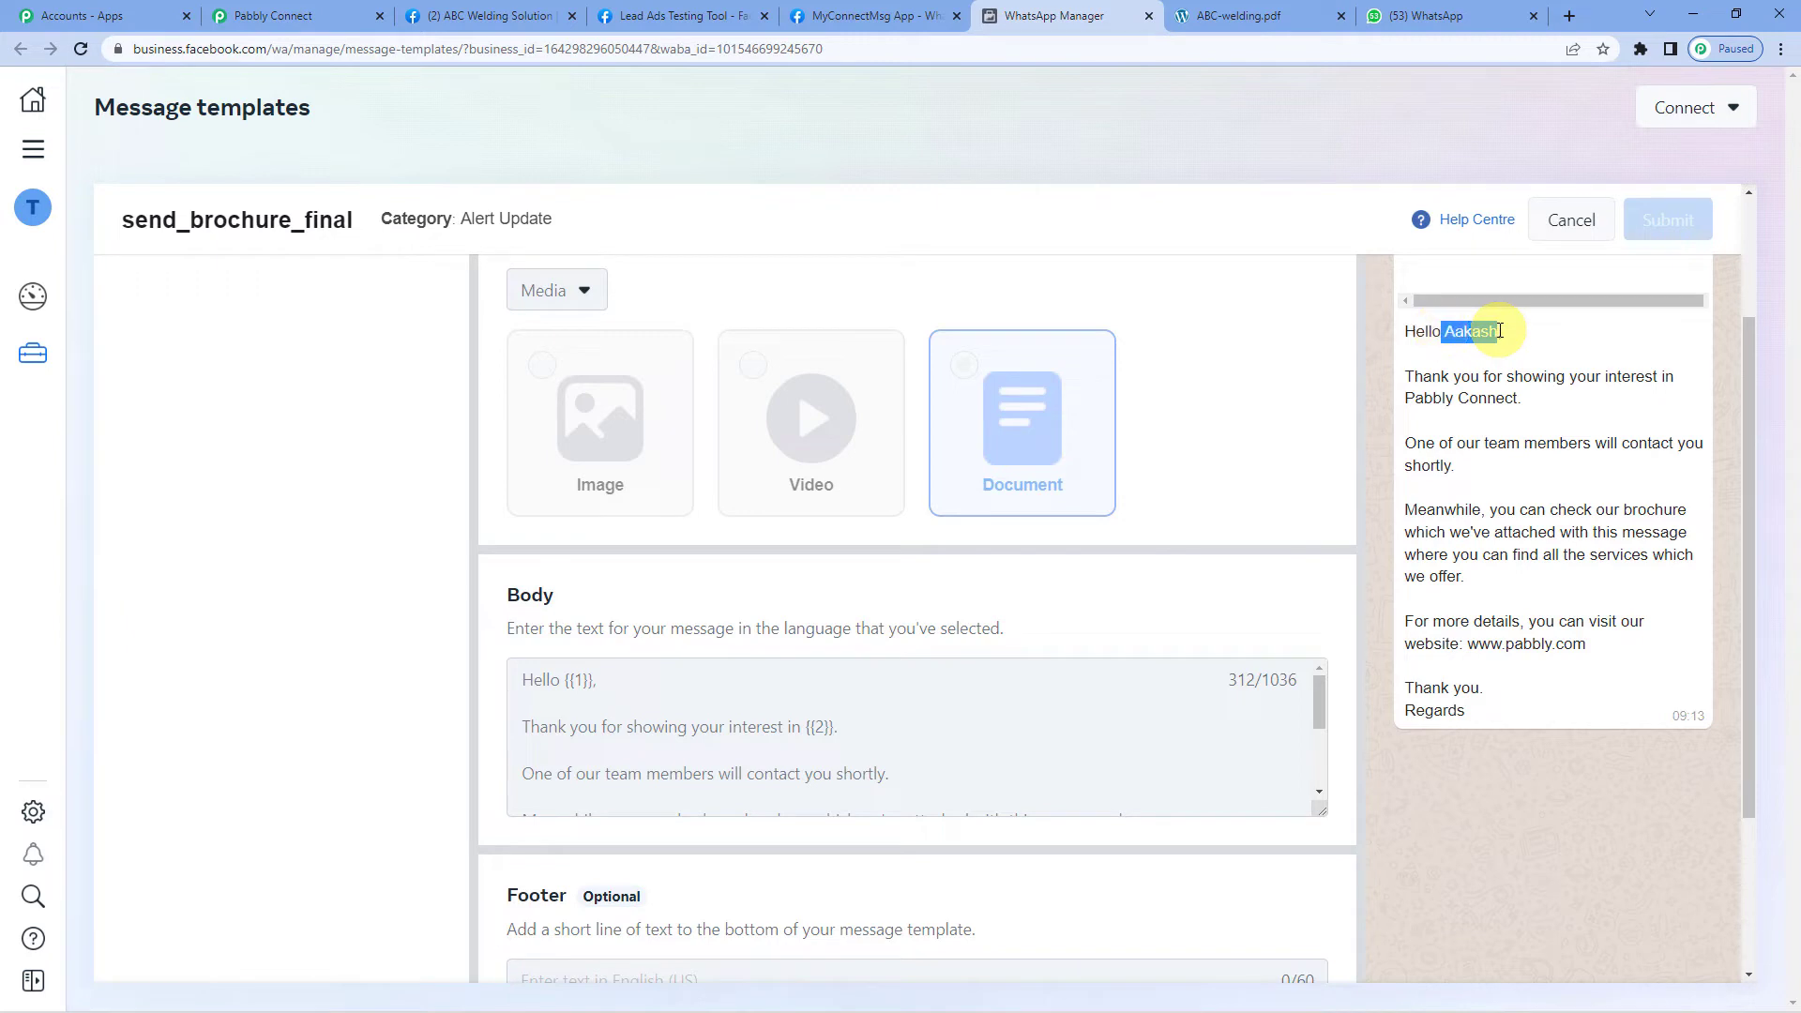
drag(1414, 378, 1568, 377)
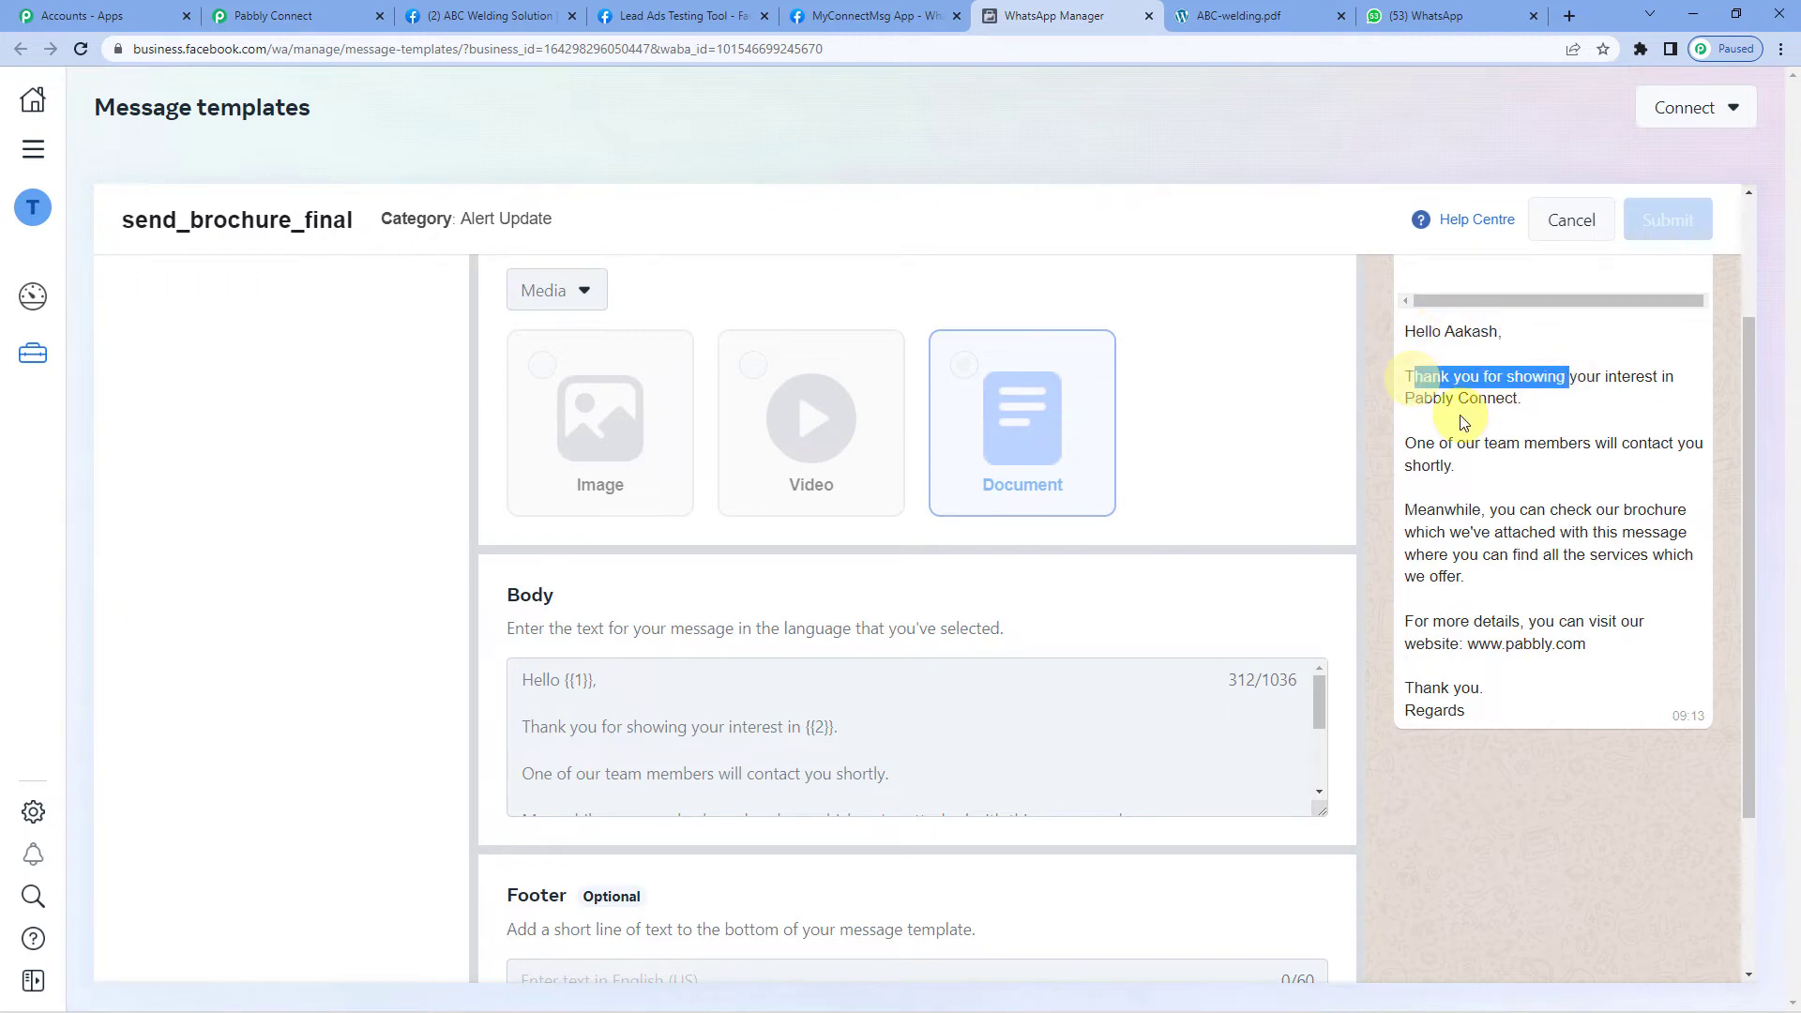
drag(1406, 398, 1515, 398)
scroll(640, 751, down, 2)
scroll(613, 690, up, 2)
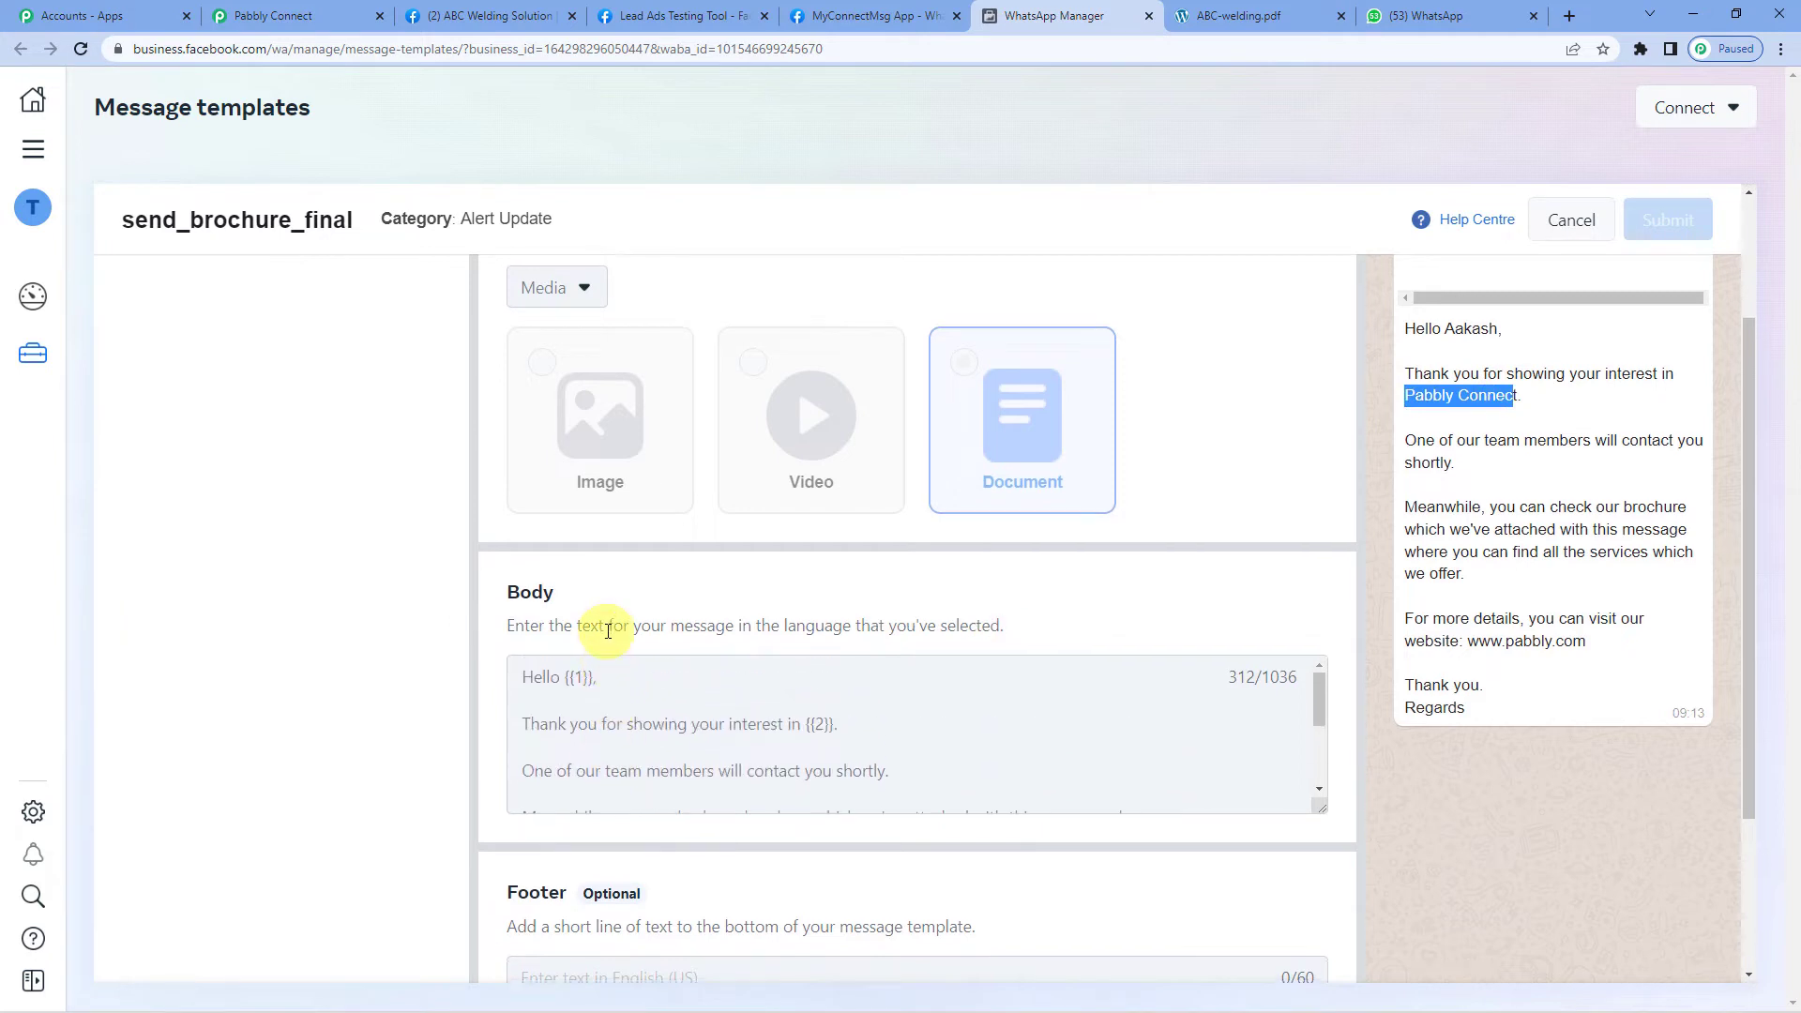
scroll(608, 630, down, 1)
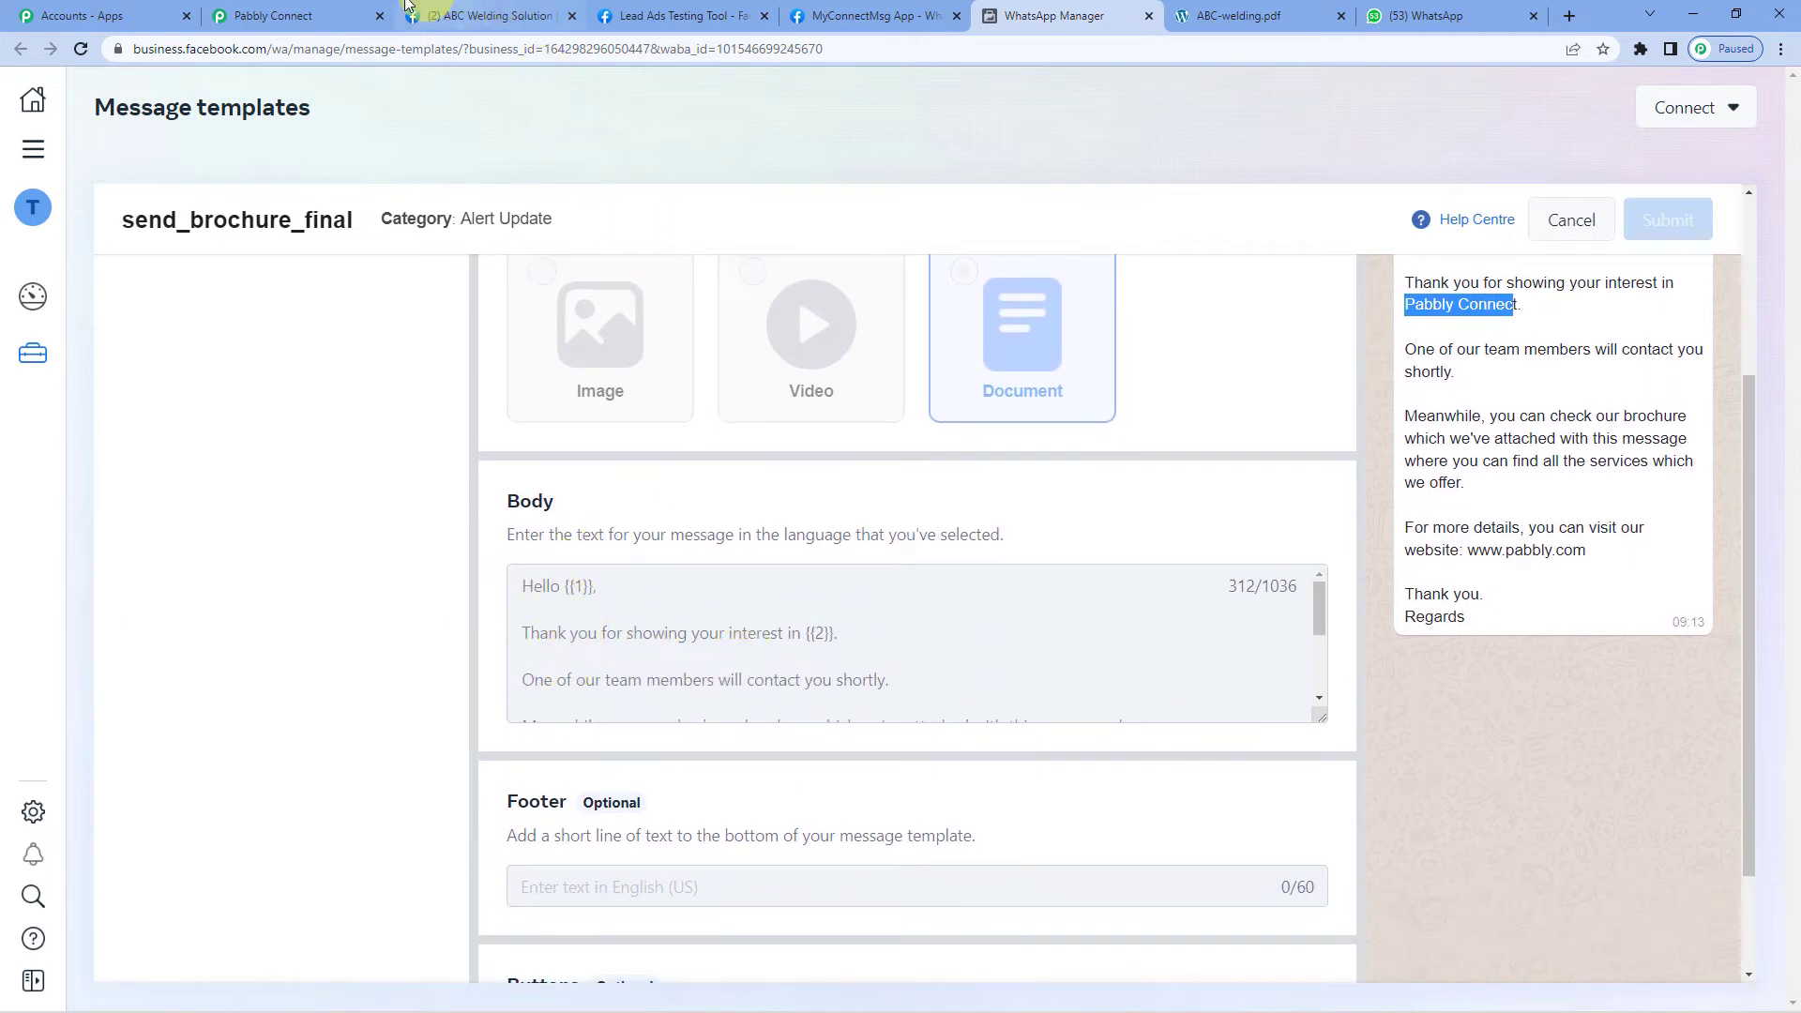
Switch to Pabbly Connect and compare the Recipient Mobile Number format hint with the lead's Res4 Phone Number.
click(298, 16)
scroll(716, 495, down, 2)
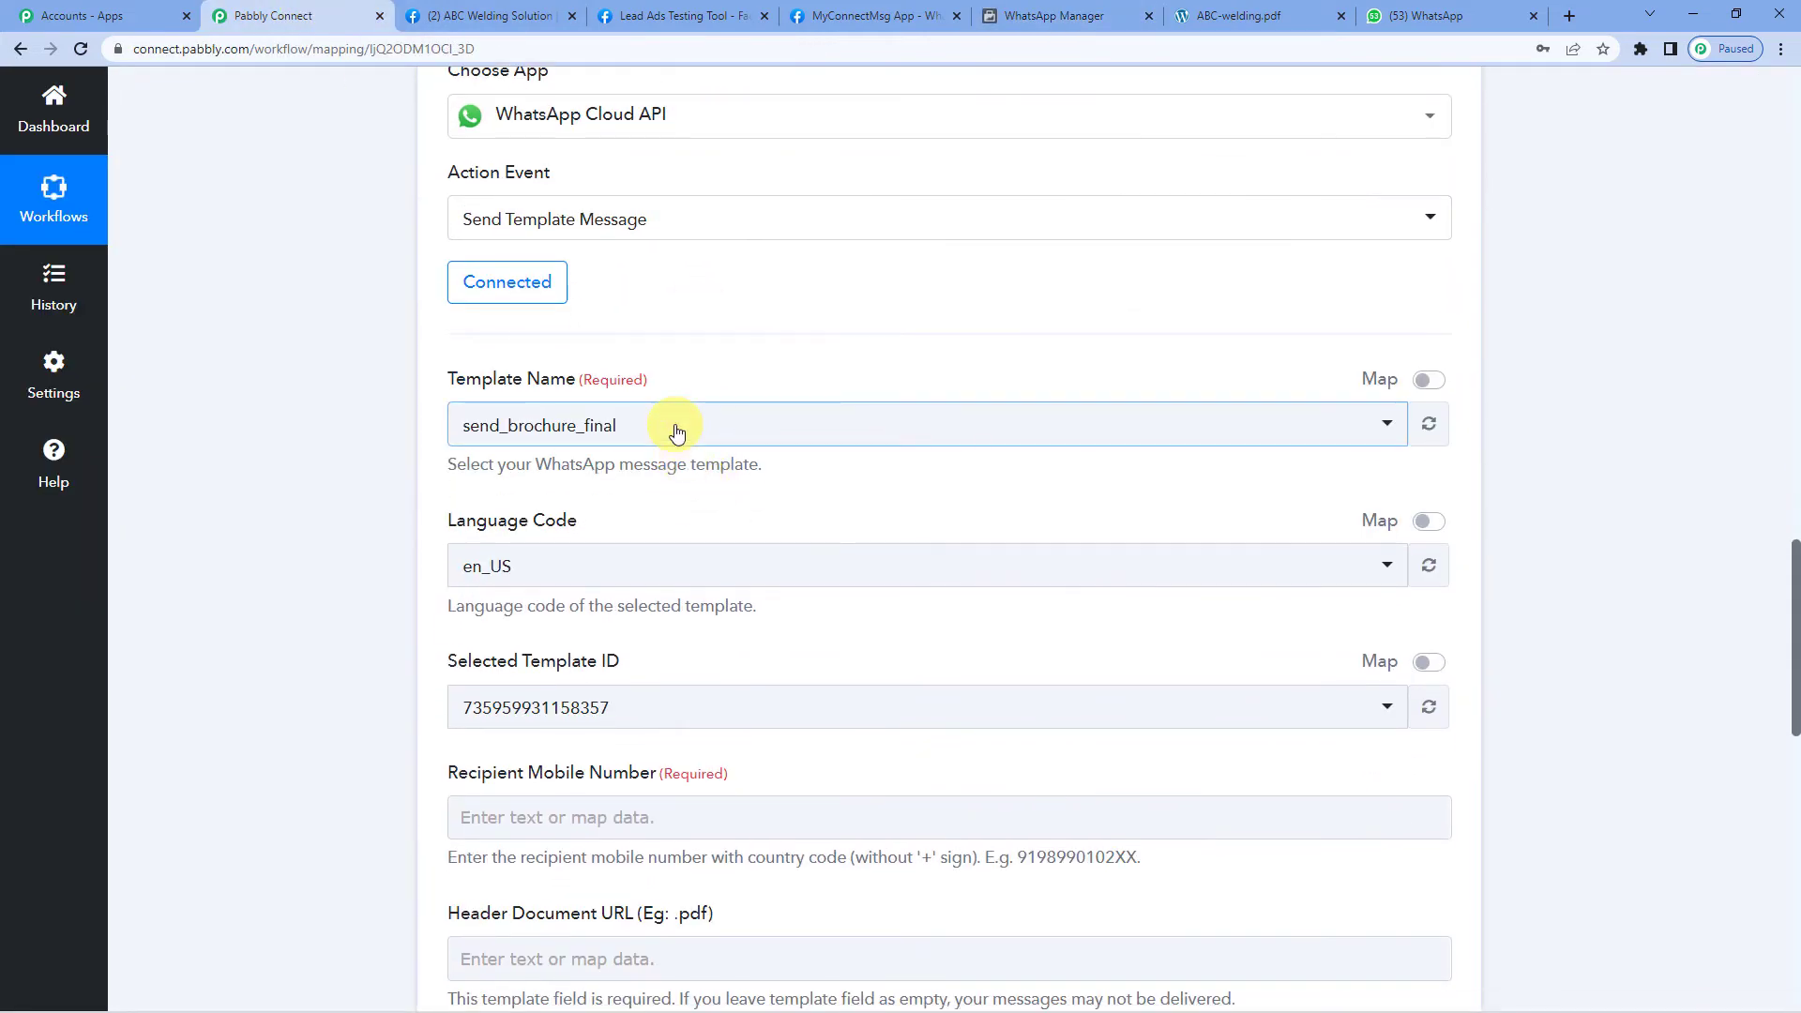
scroll(677, 432, down, 3)
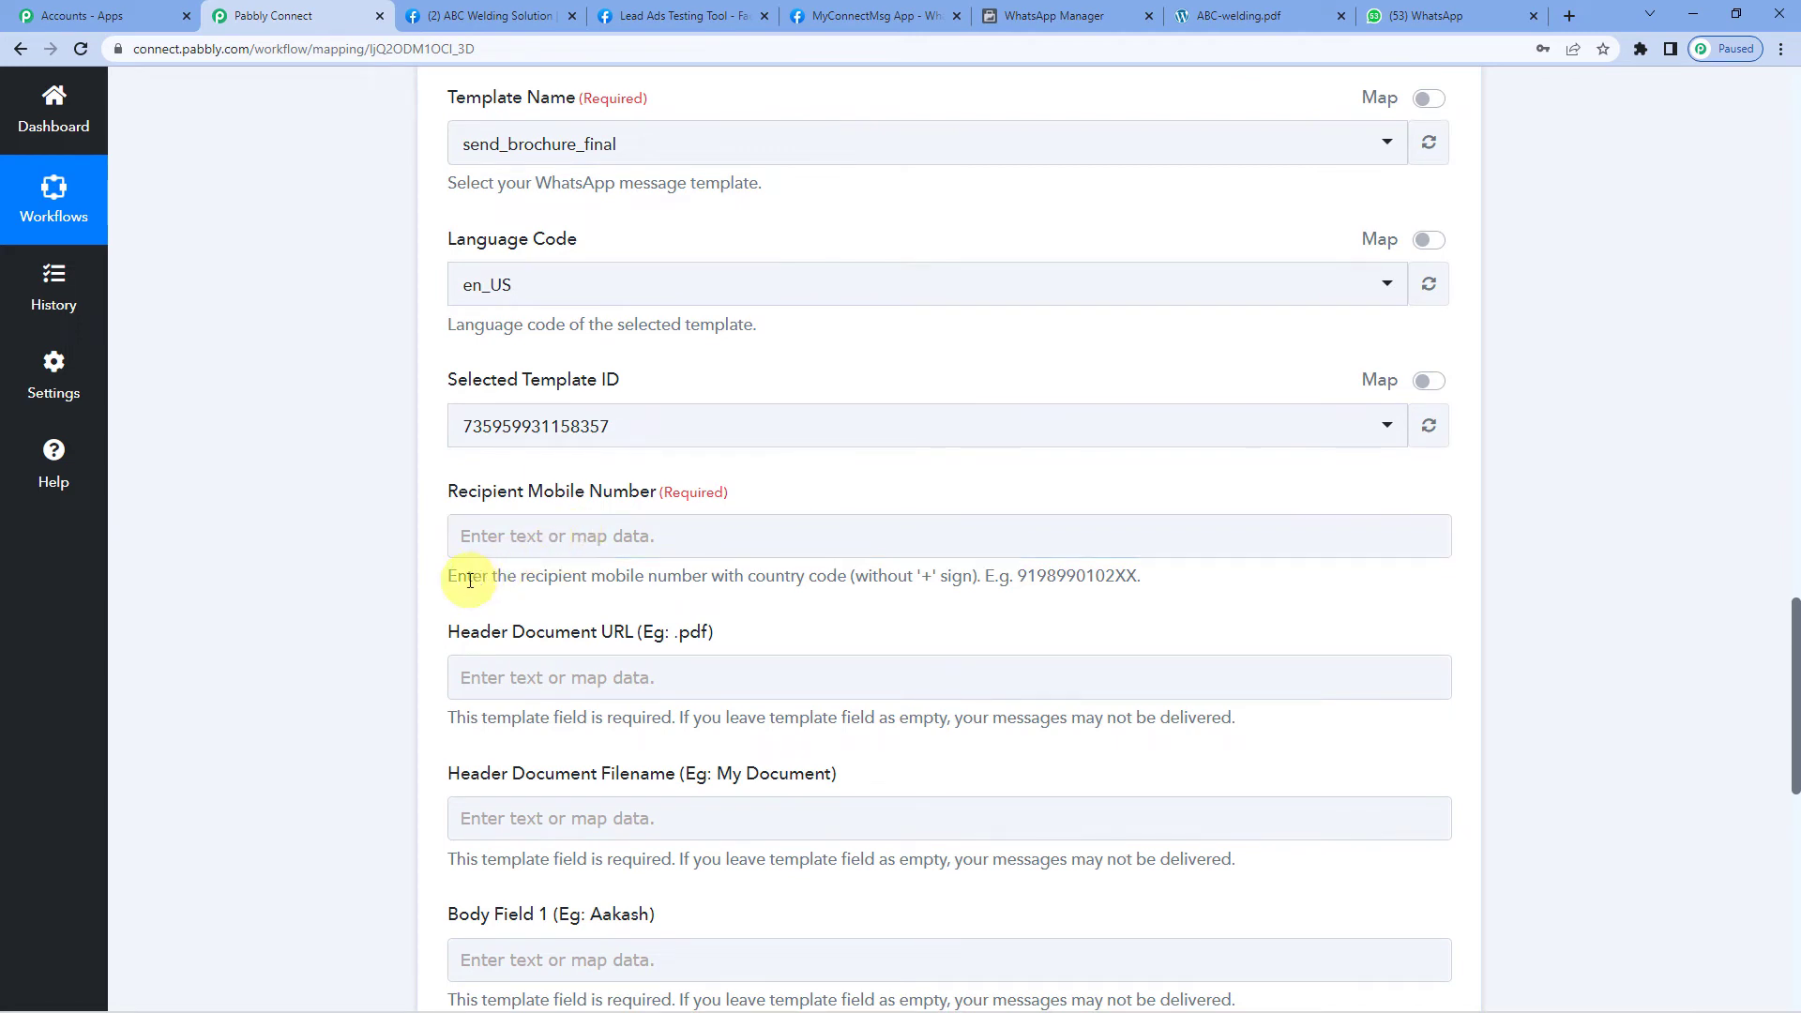
drag(458, 580, 1143, 579)
click(1023, 578)
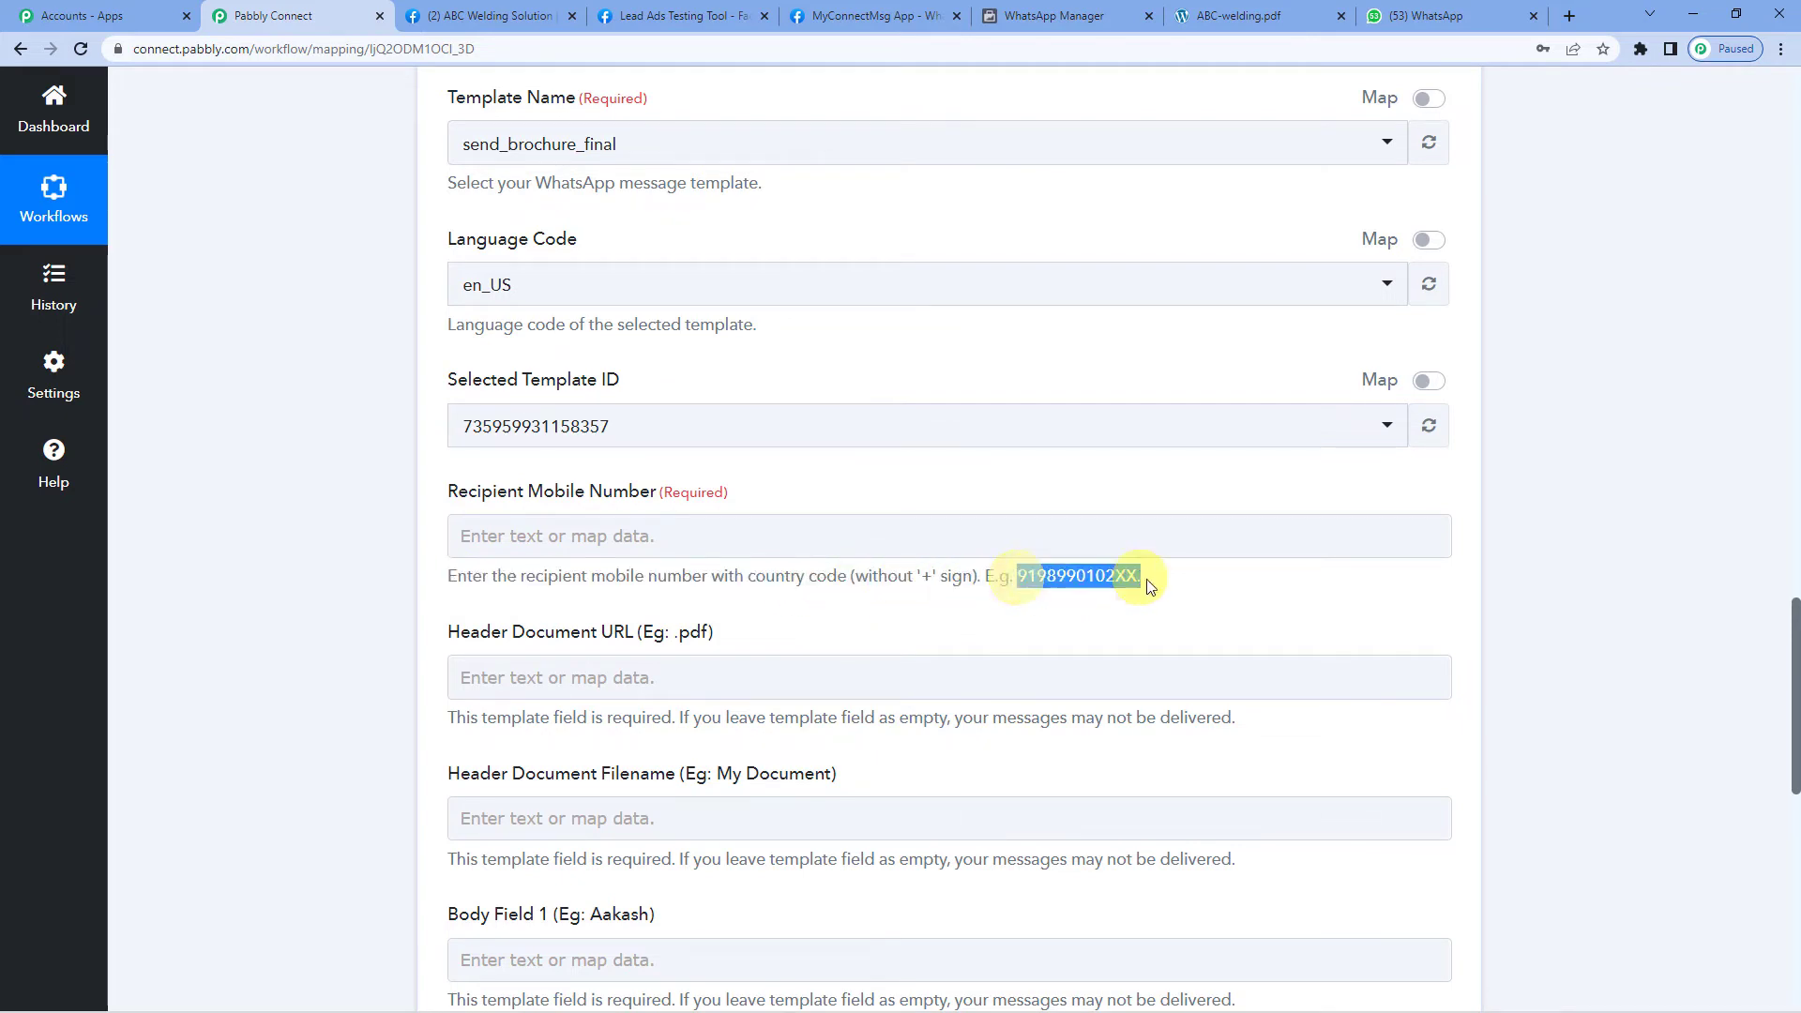
scroll(804, 575, up, 3)
scroll(801, 575, up, 9)
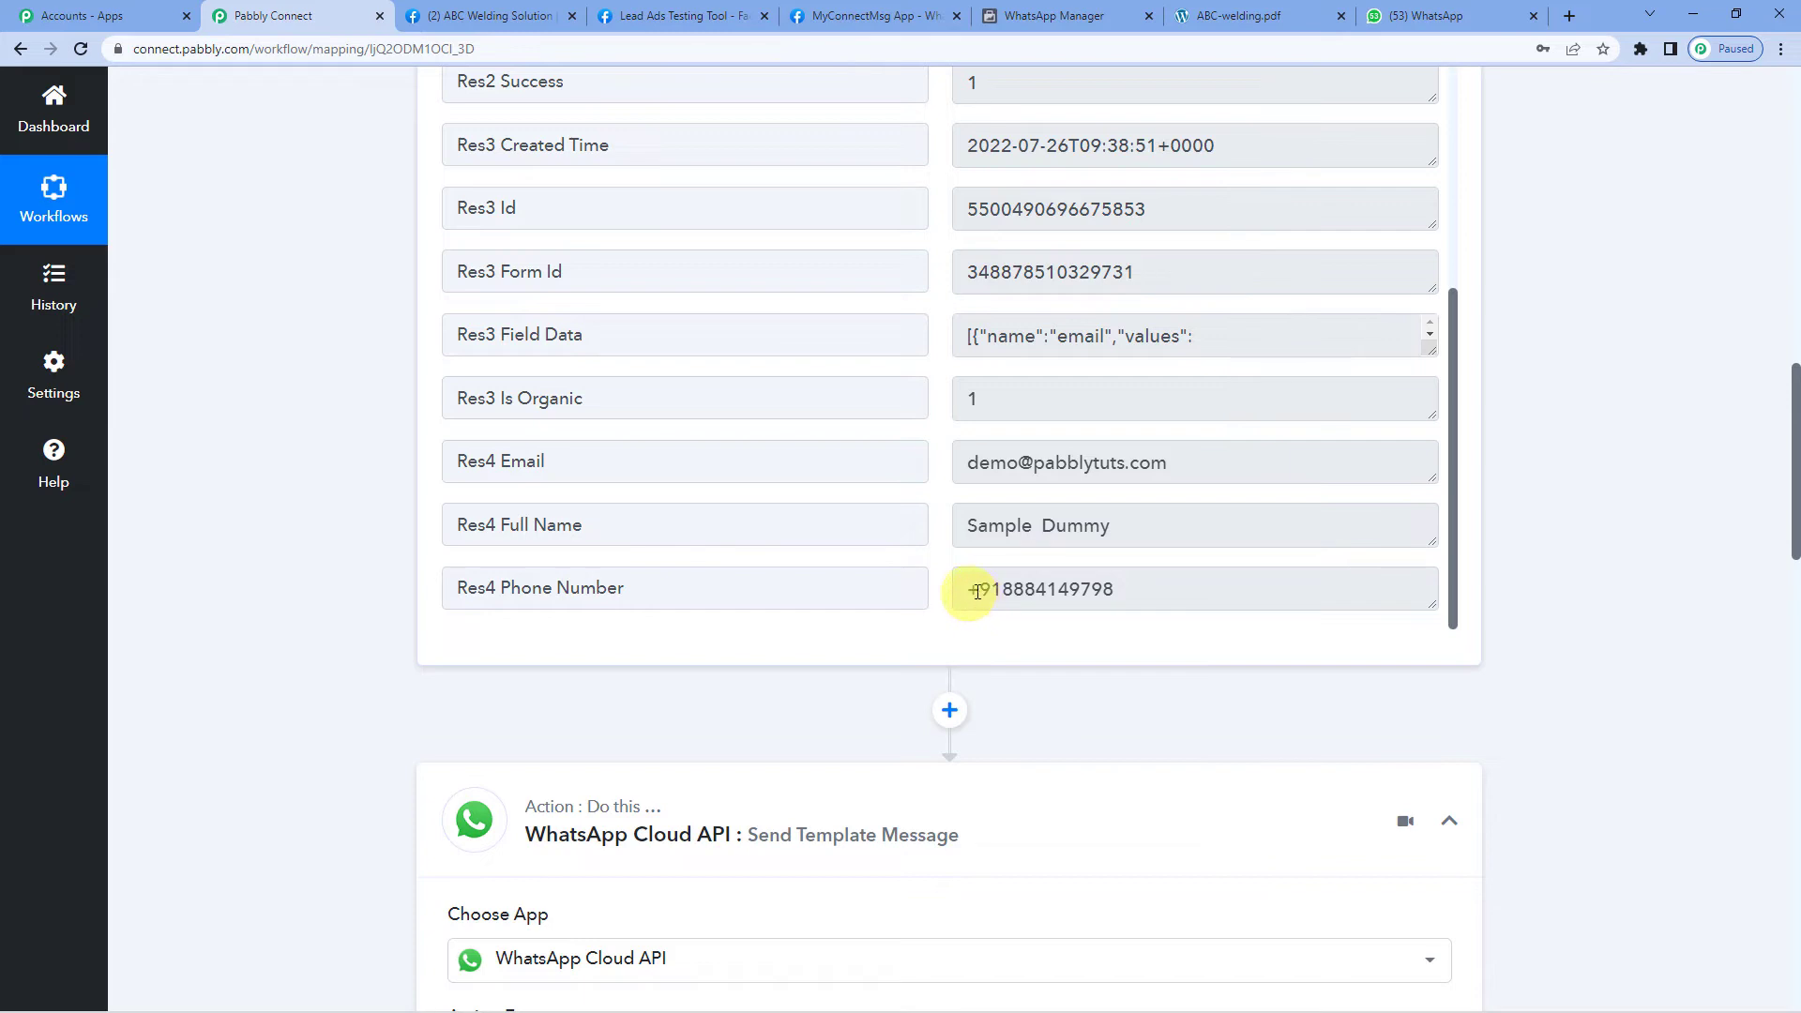
drag(1148, 593, 978, 588)
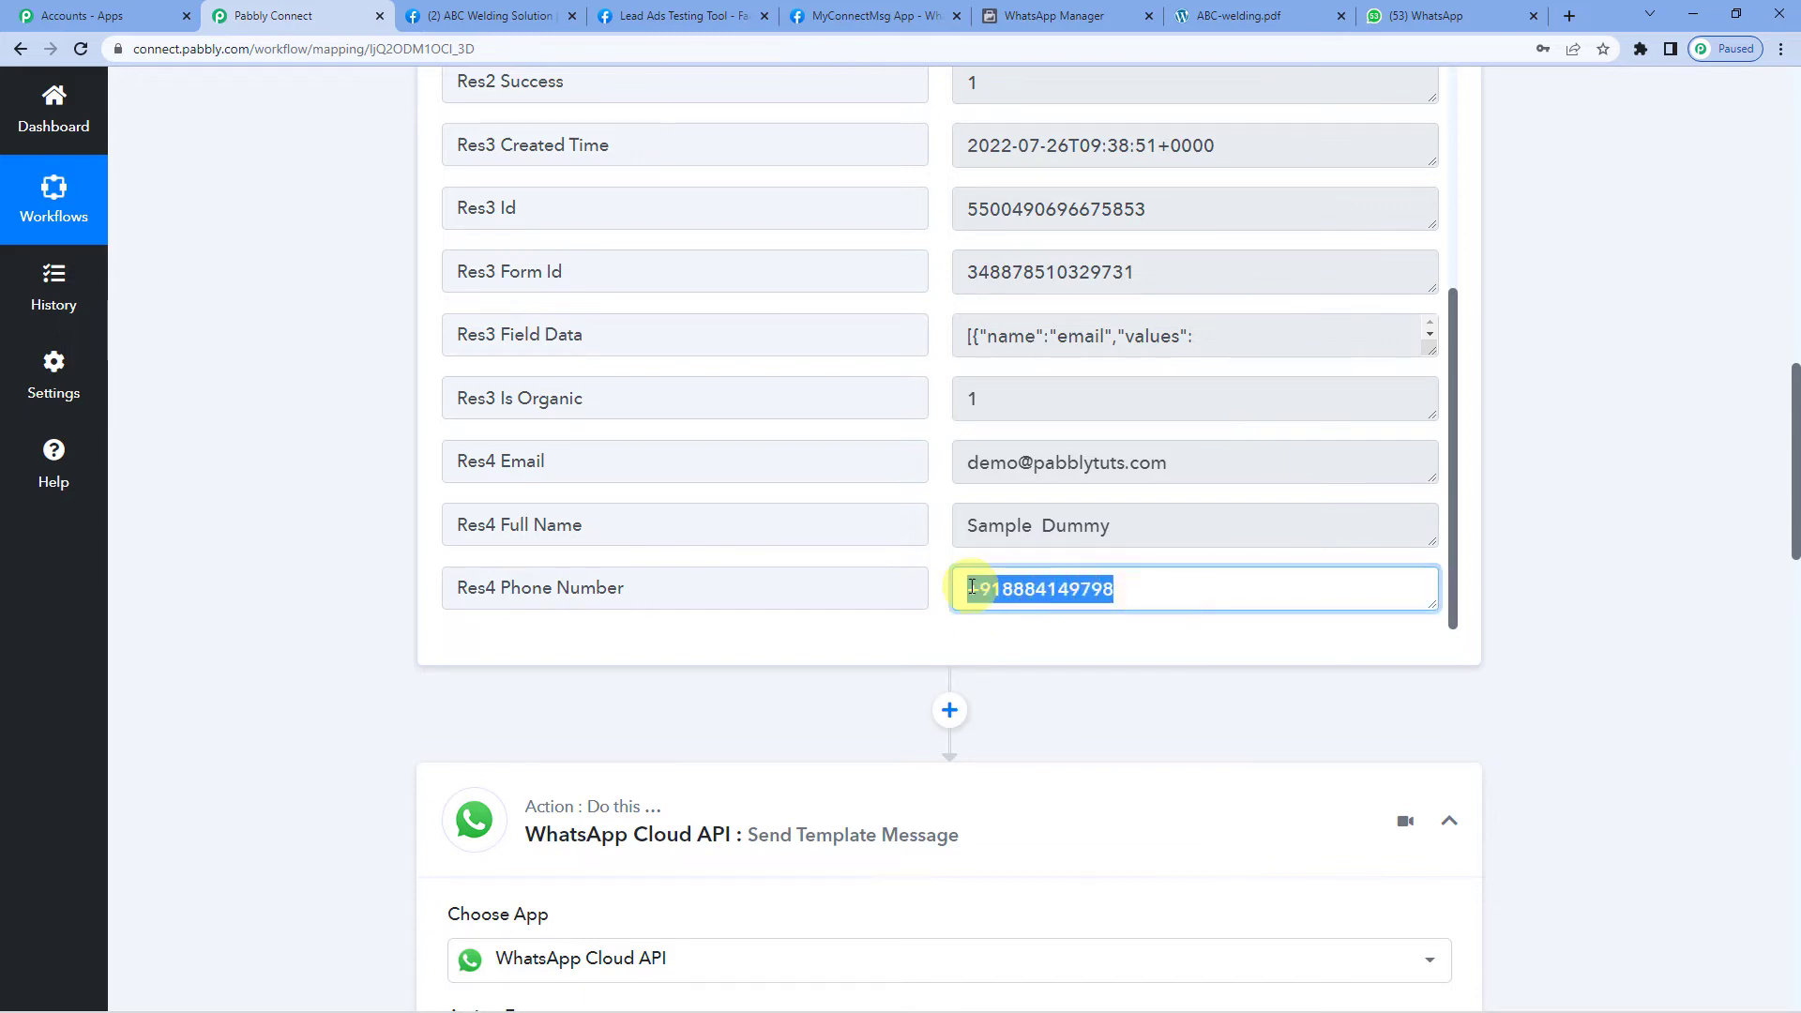
click(969, 602)
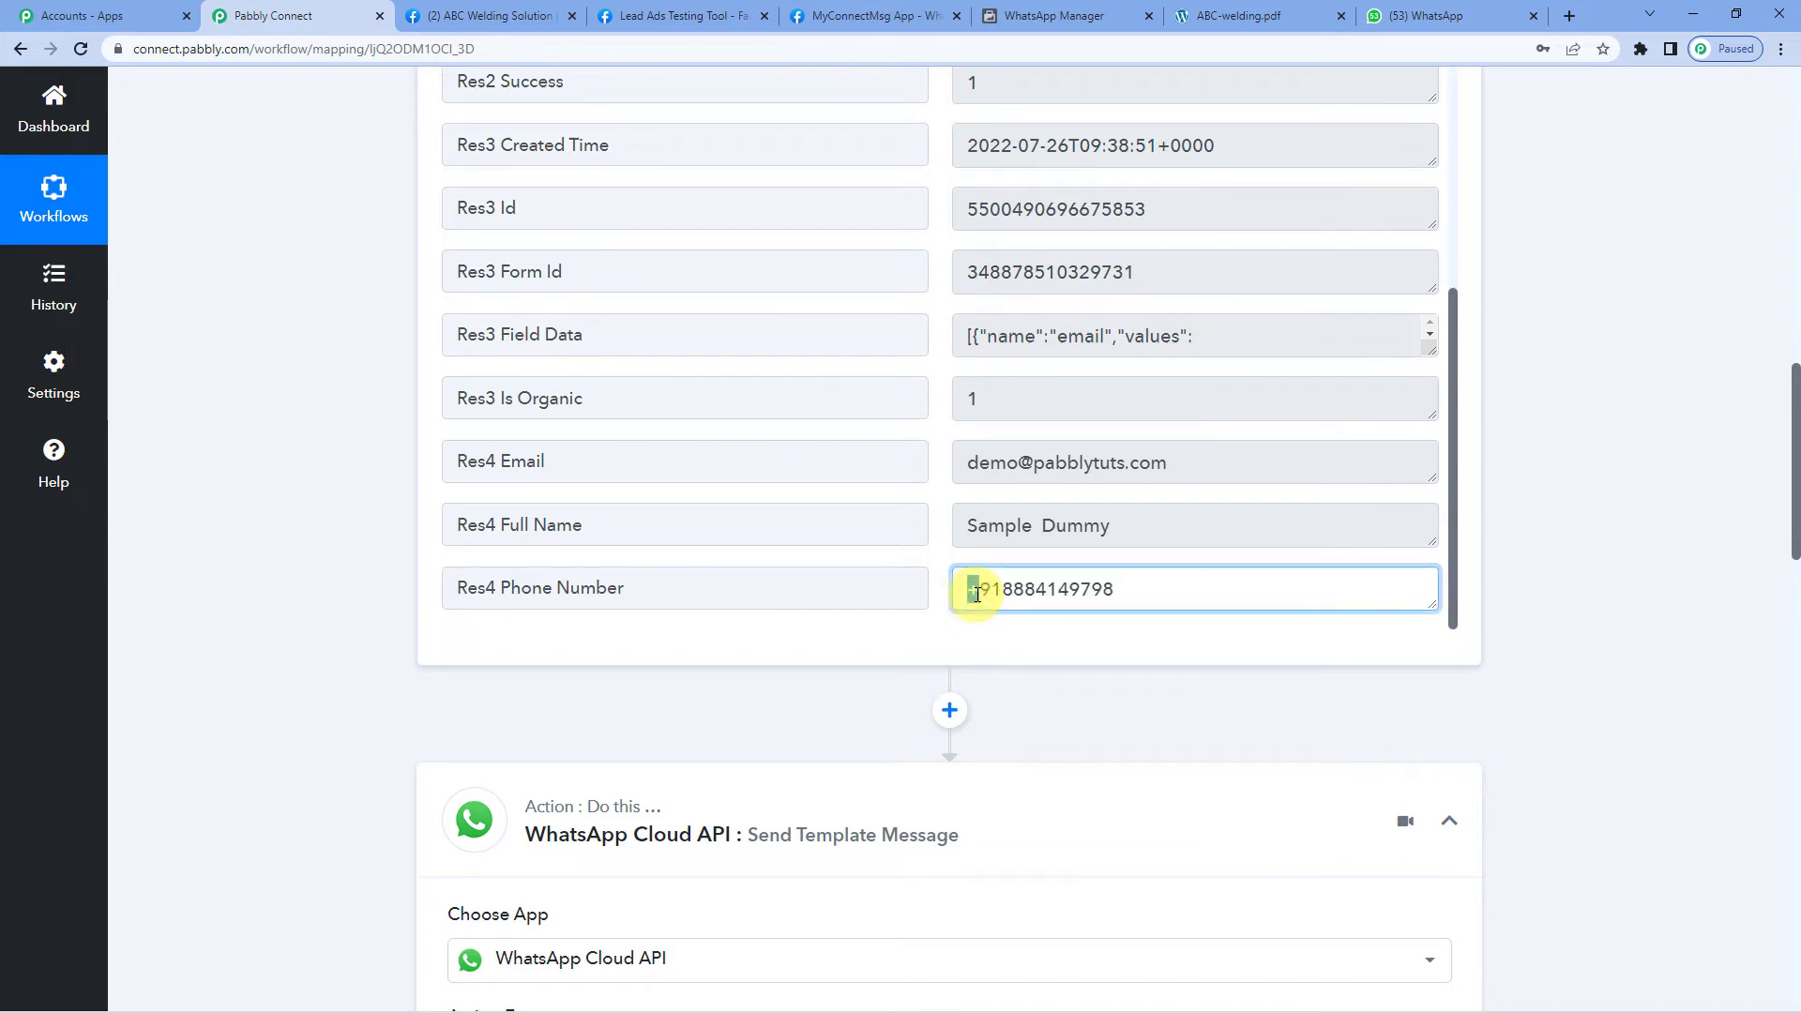
click(857, 684)
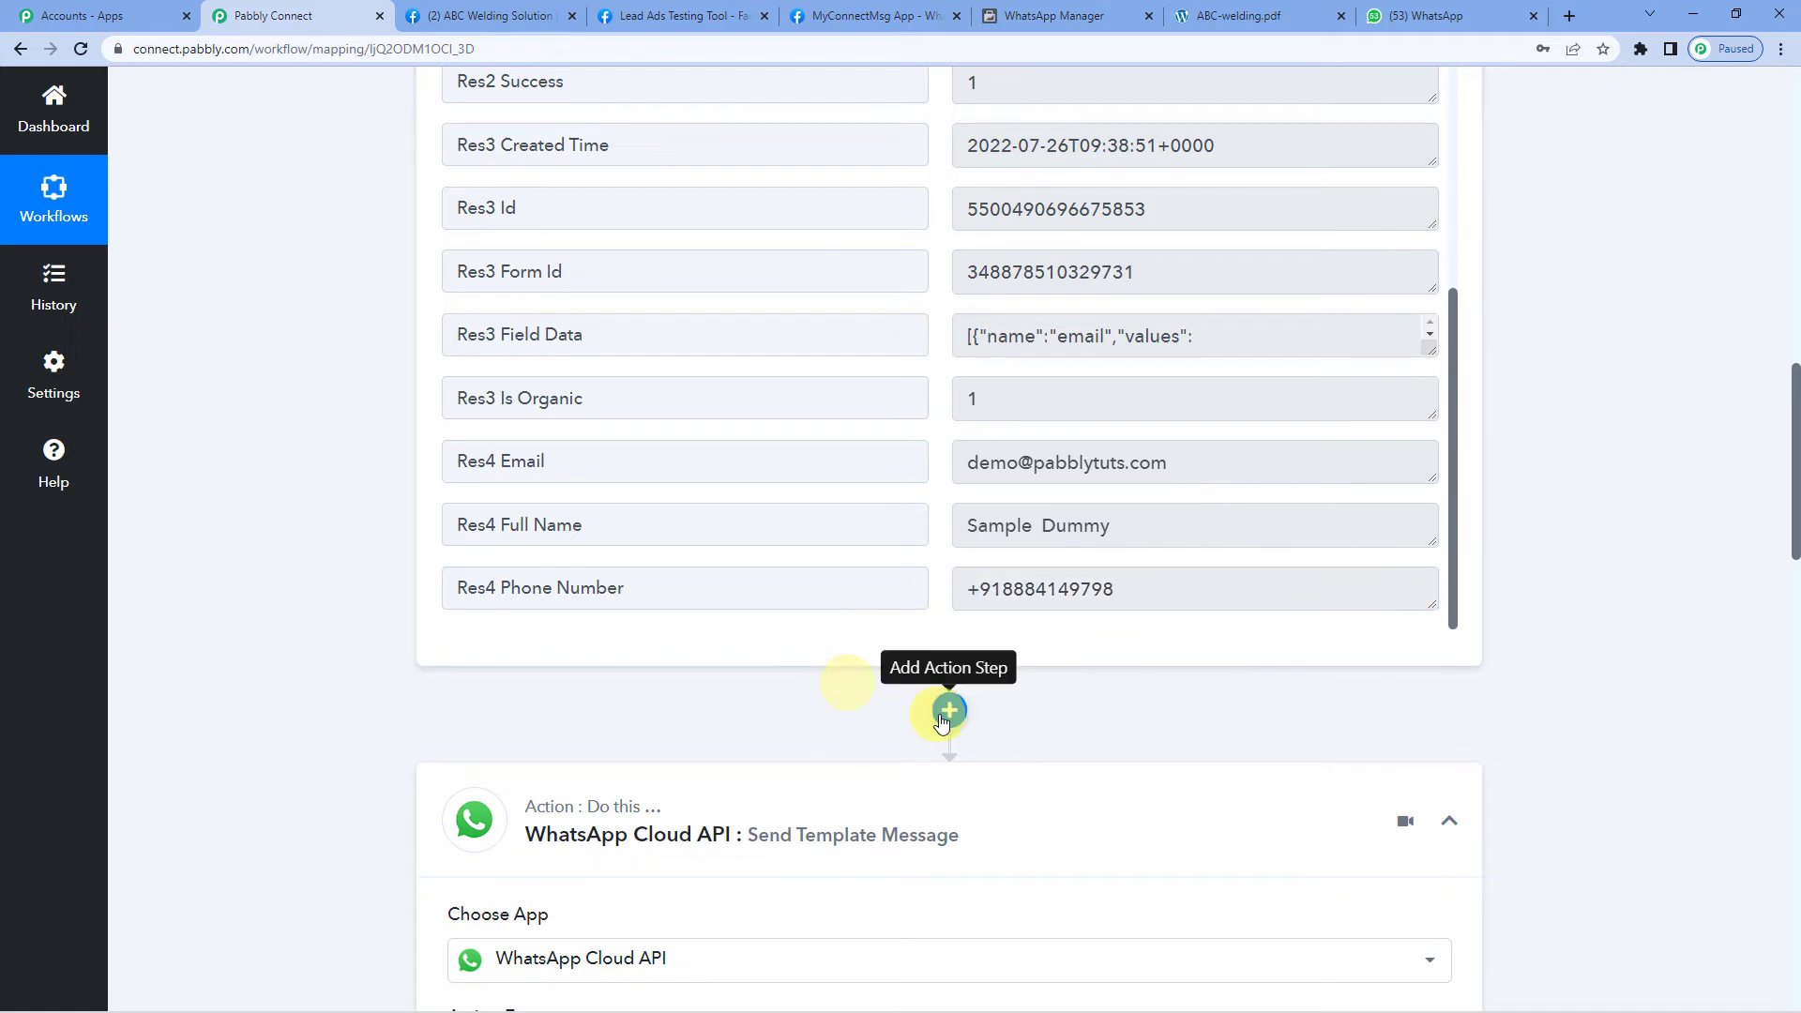
Insert a Text Formatter by Pabbly action with the Split Text event before the WhatsApp Cloud API action and connect it.
click(949, 710)
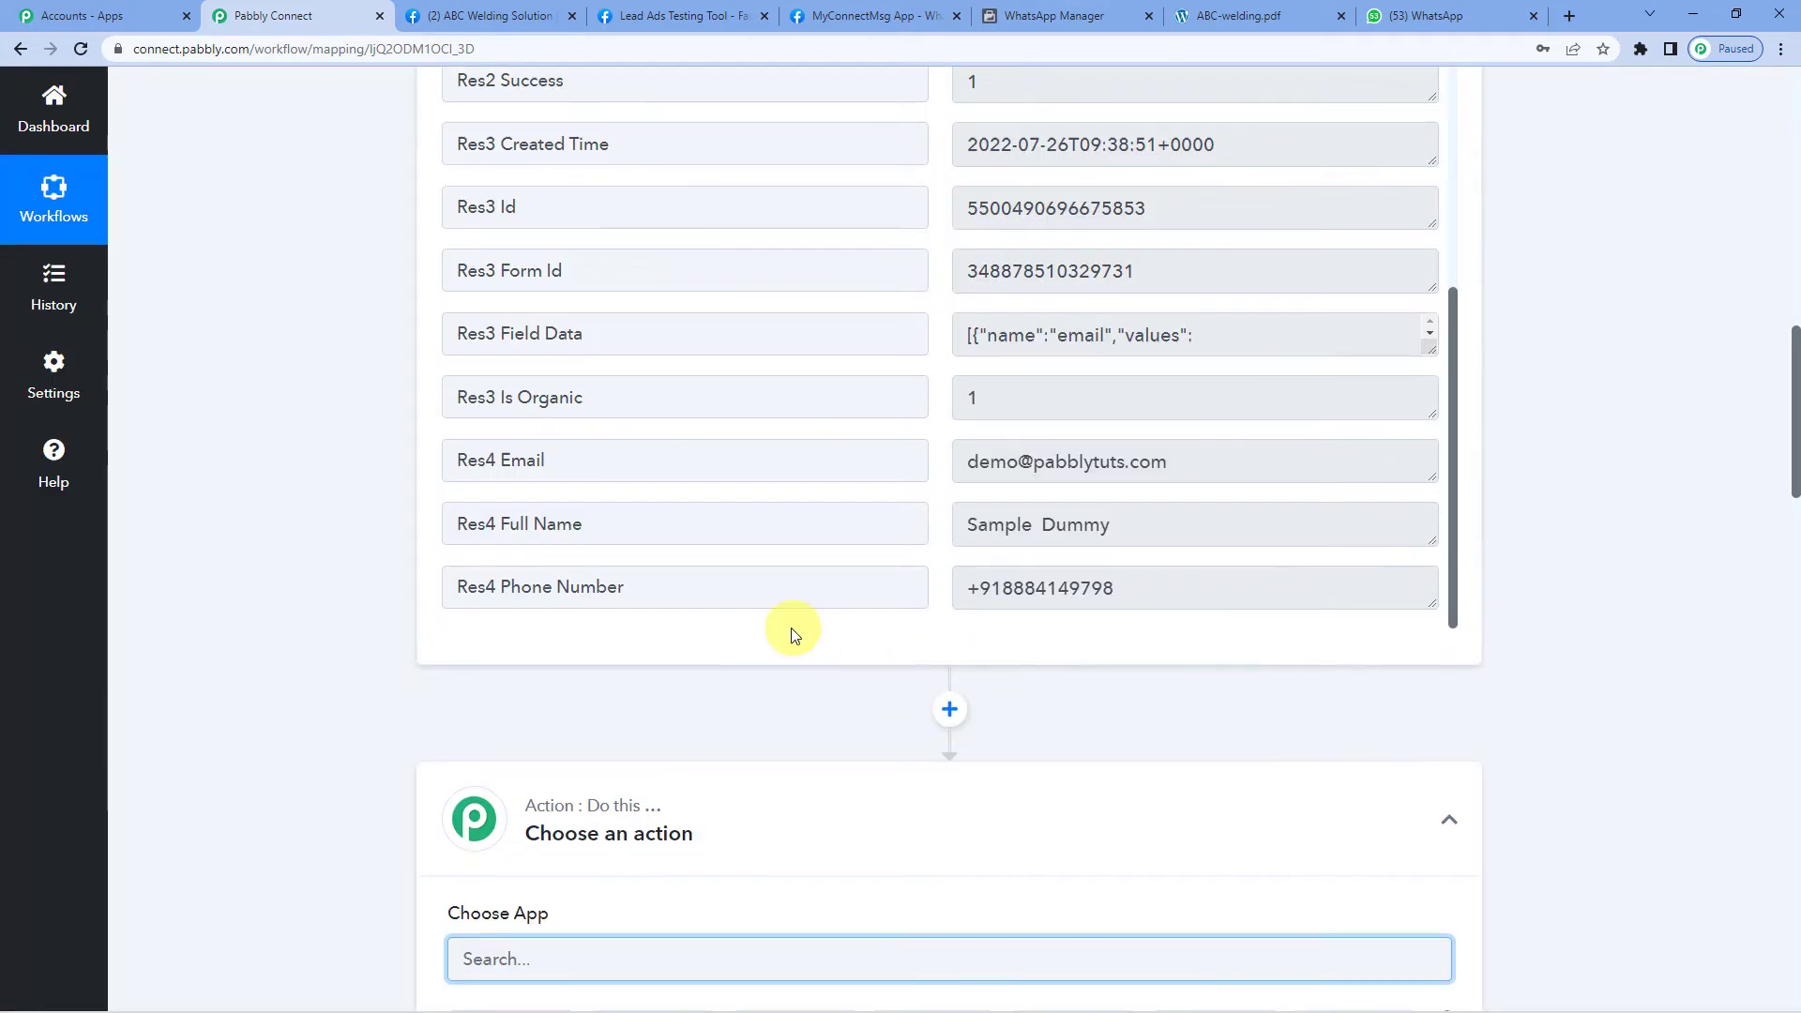
text(tex)
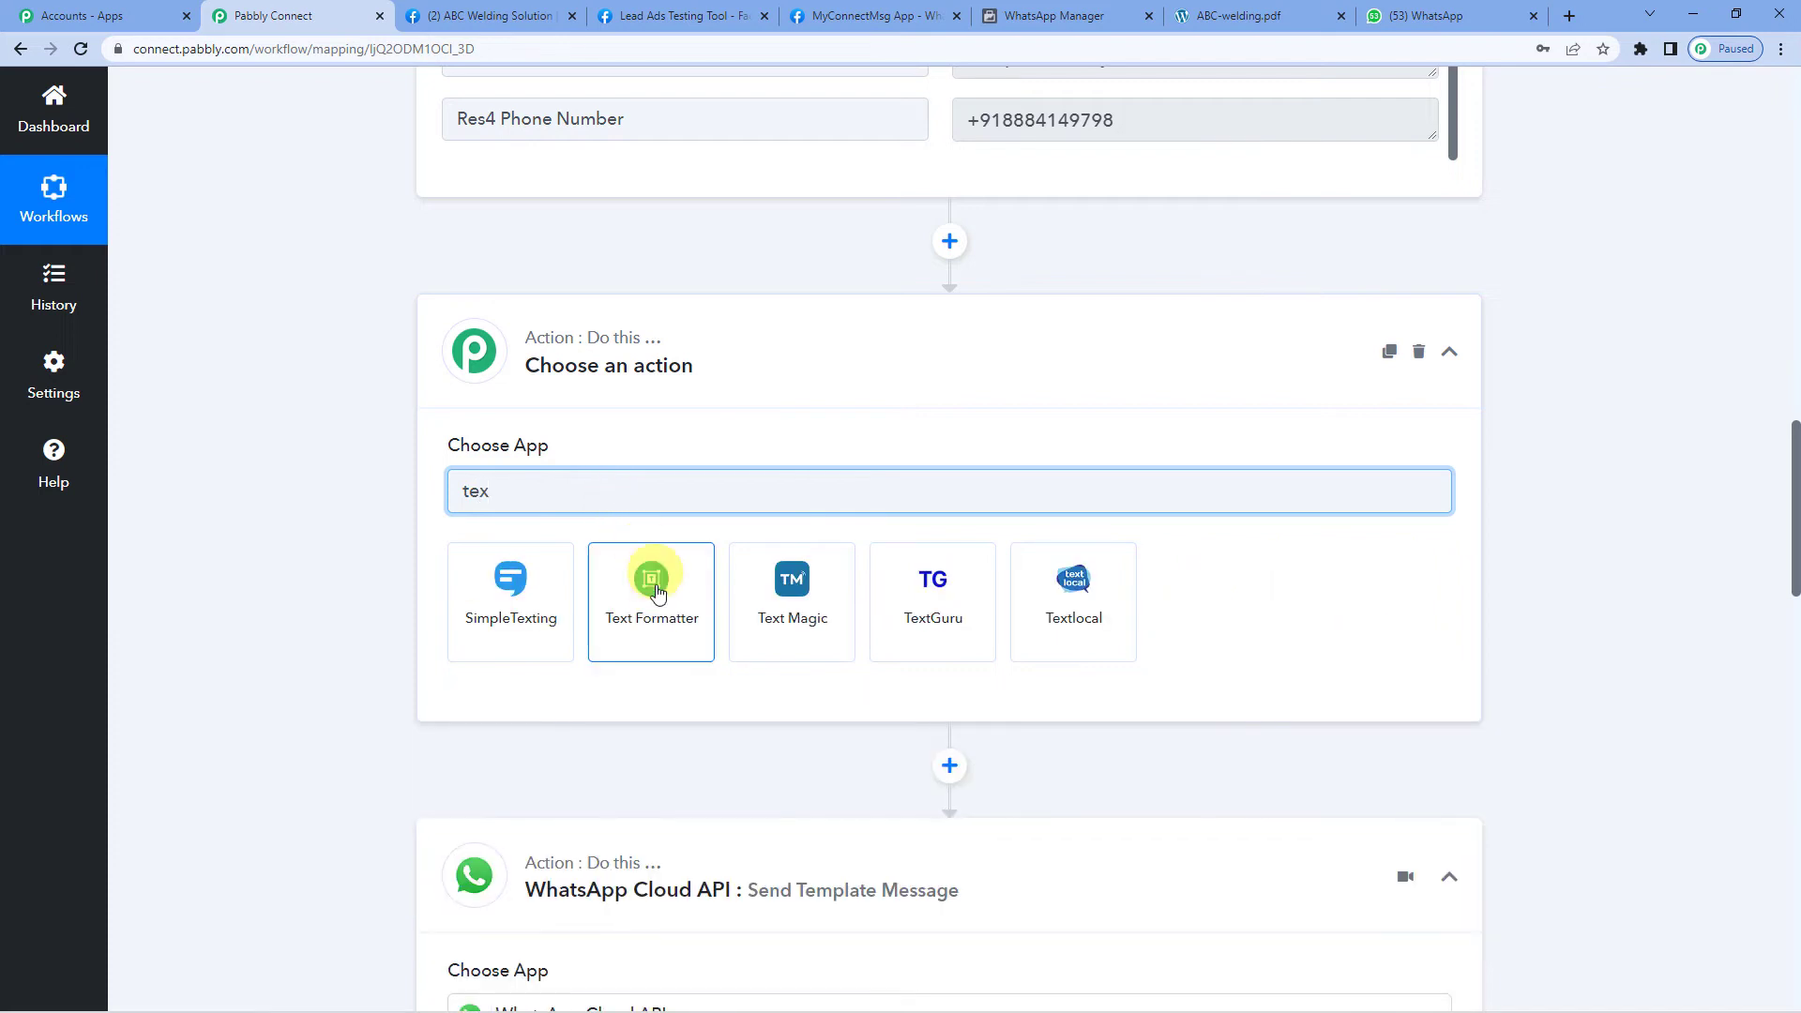
click(657, 591)
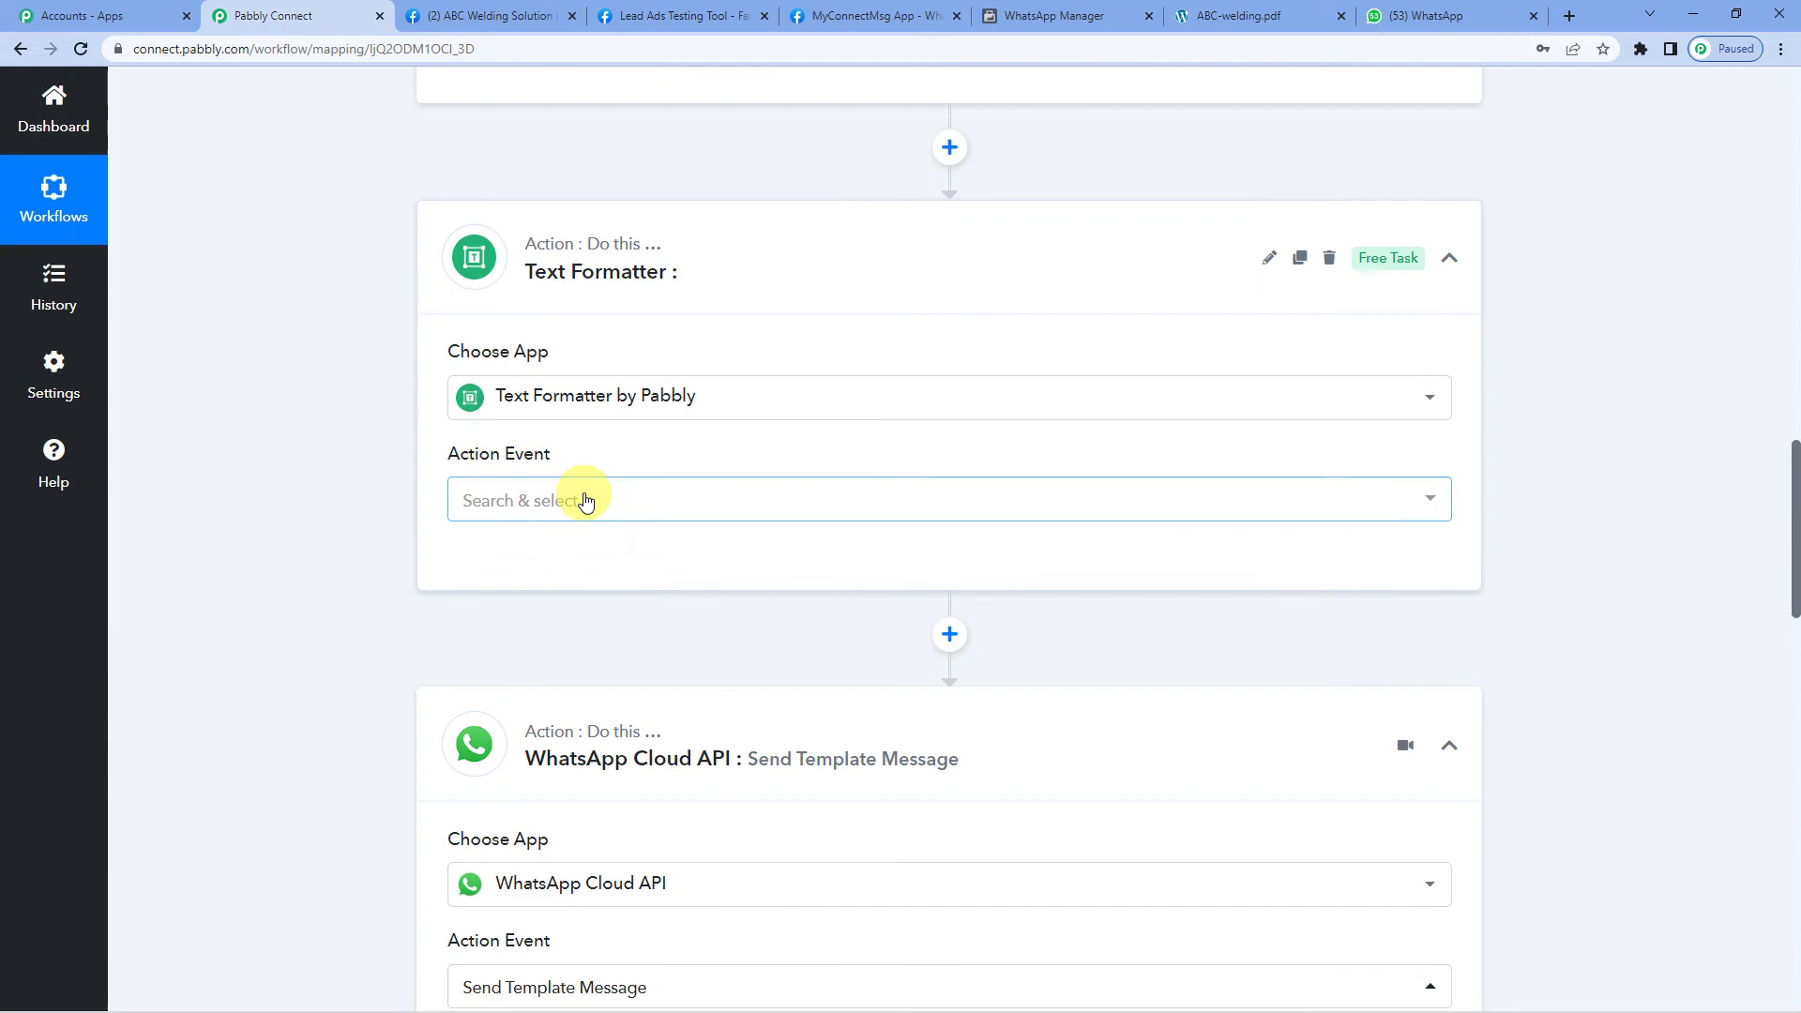
click(584, 502)
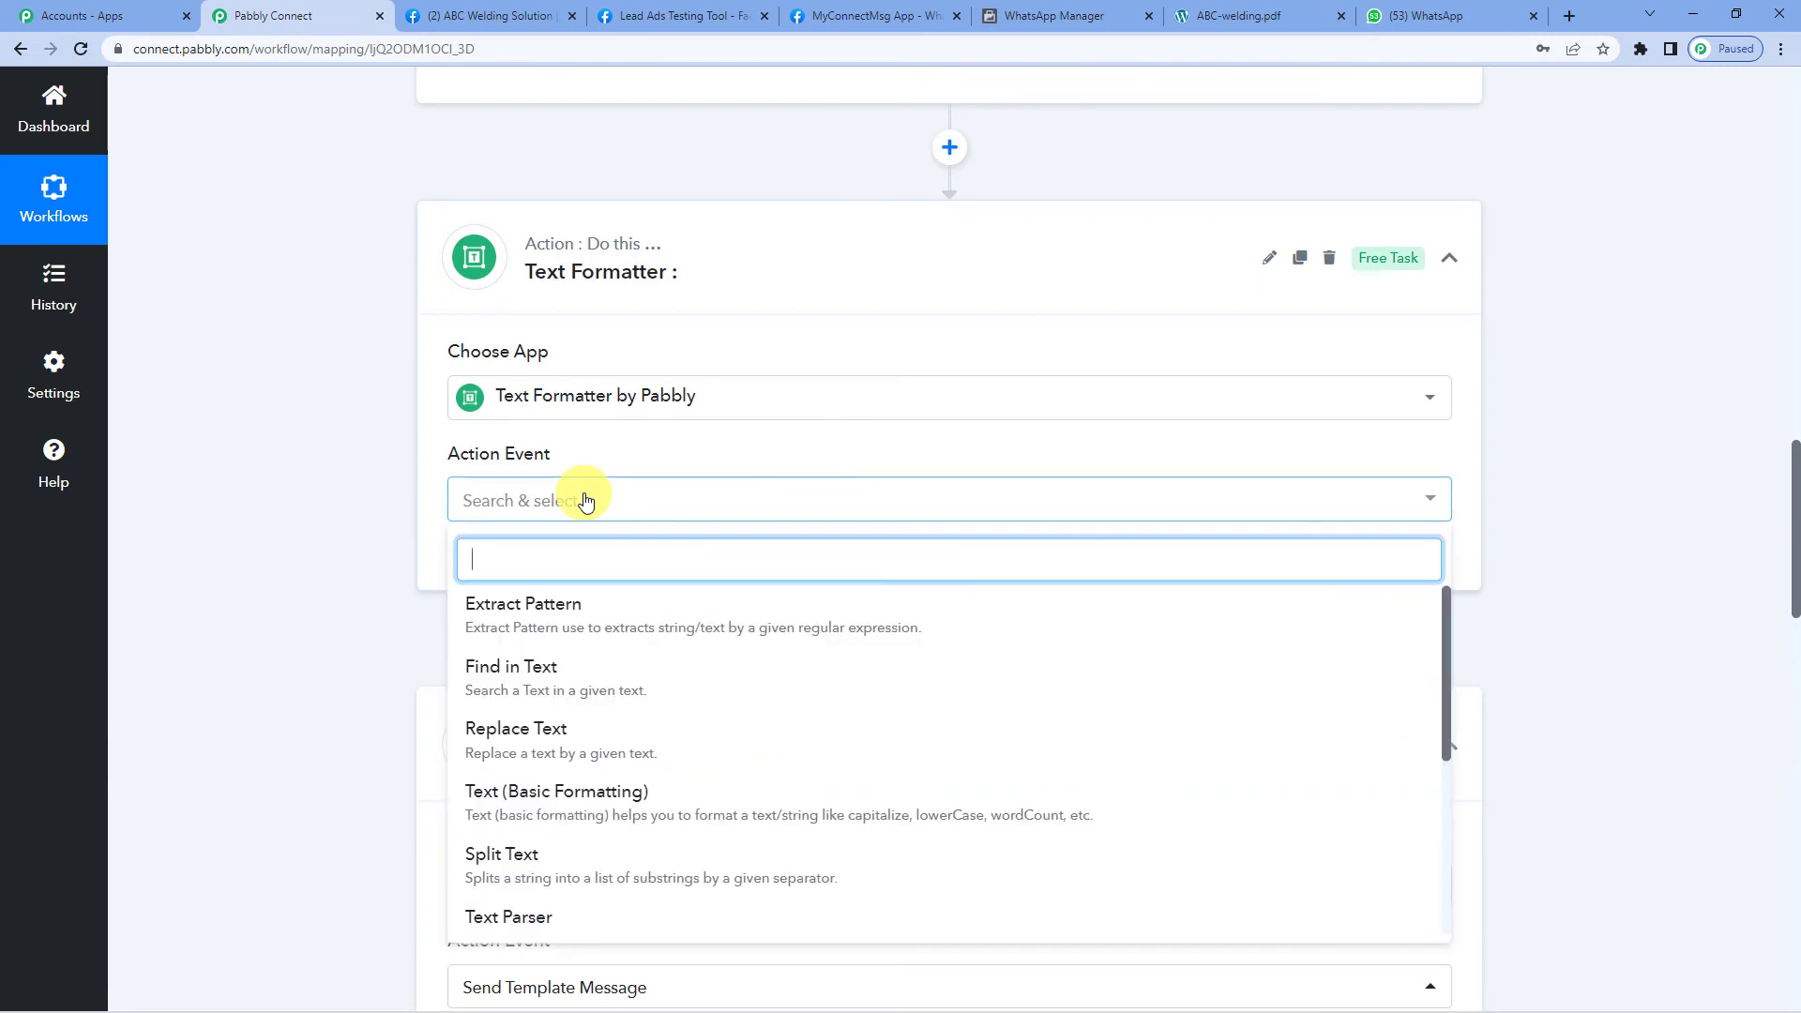
click(537, 864)
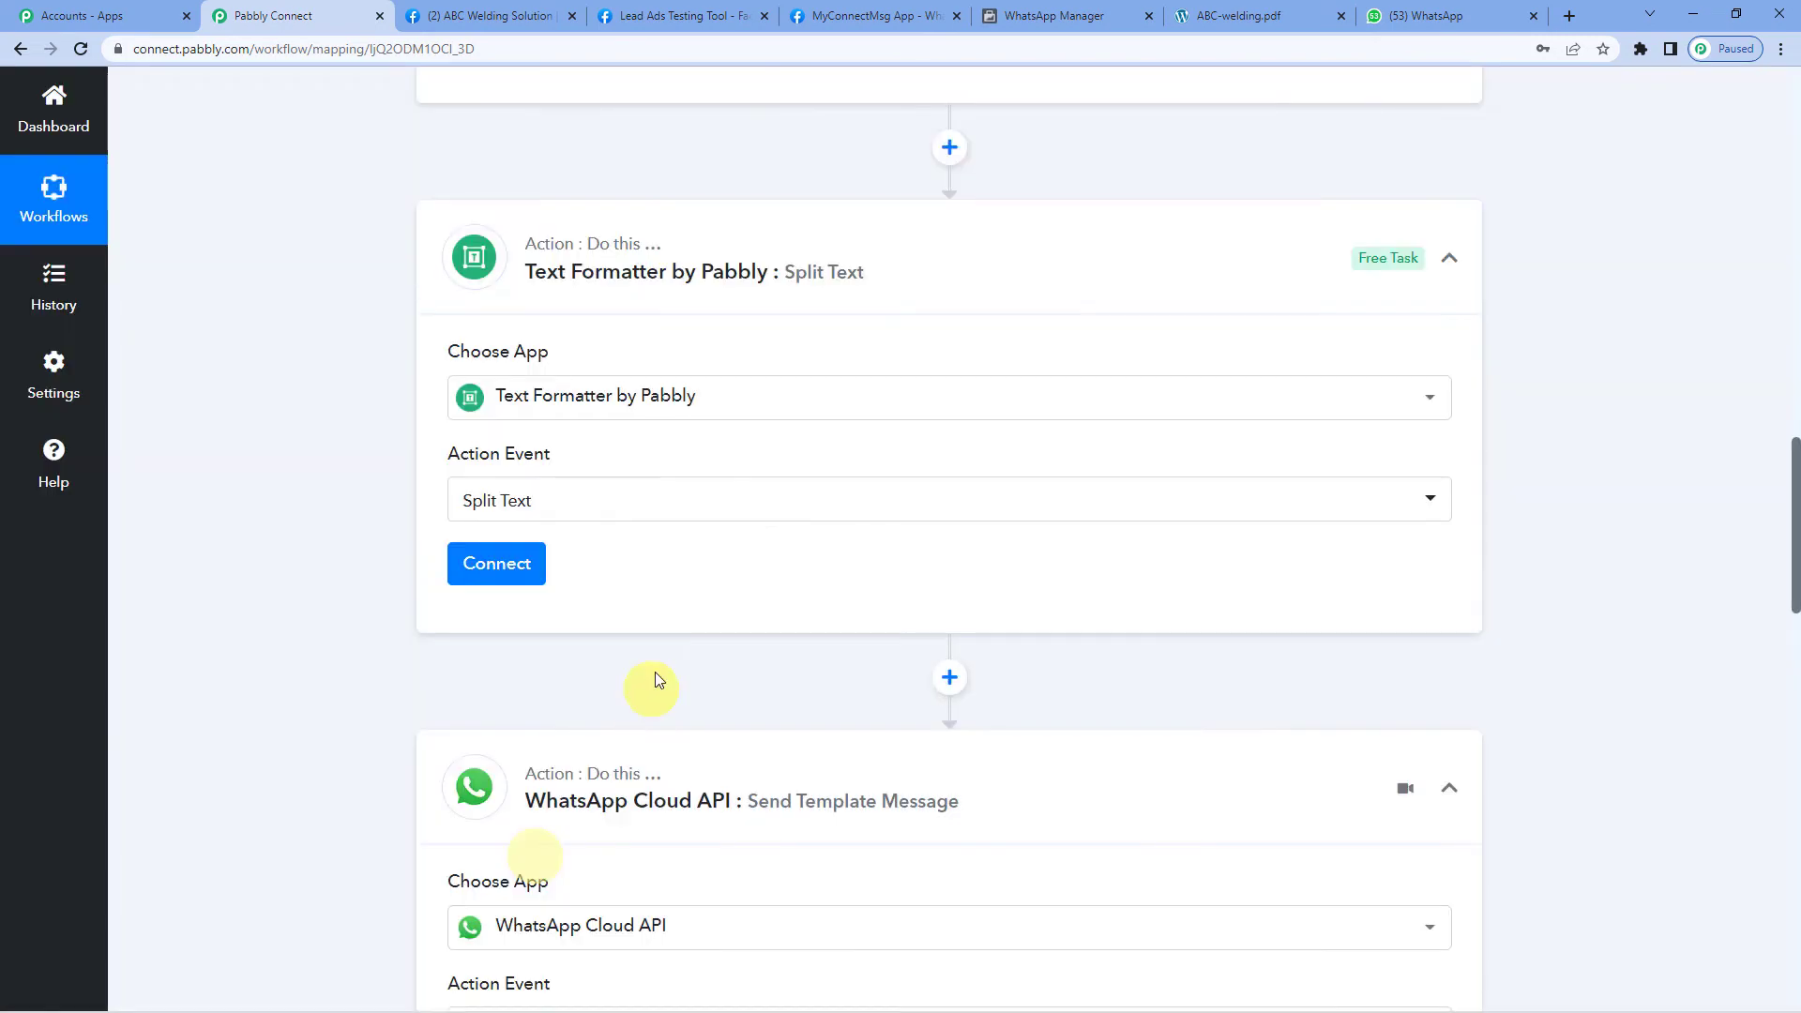
click(512, 566)
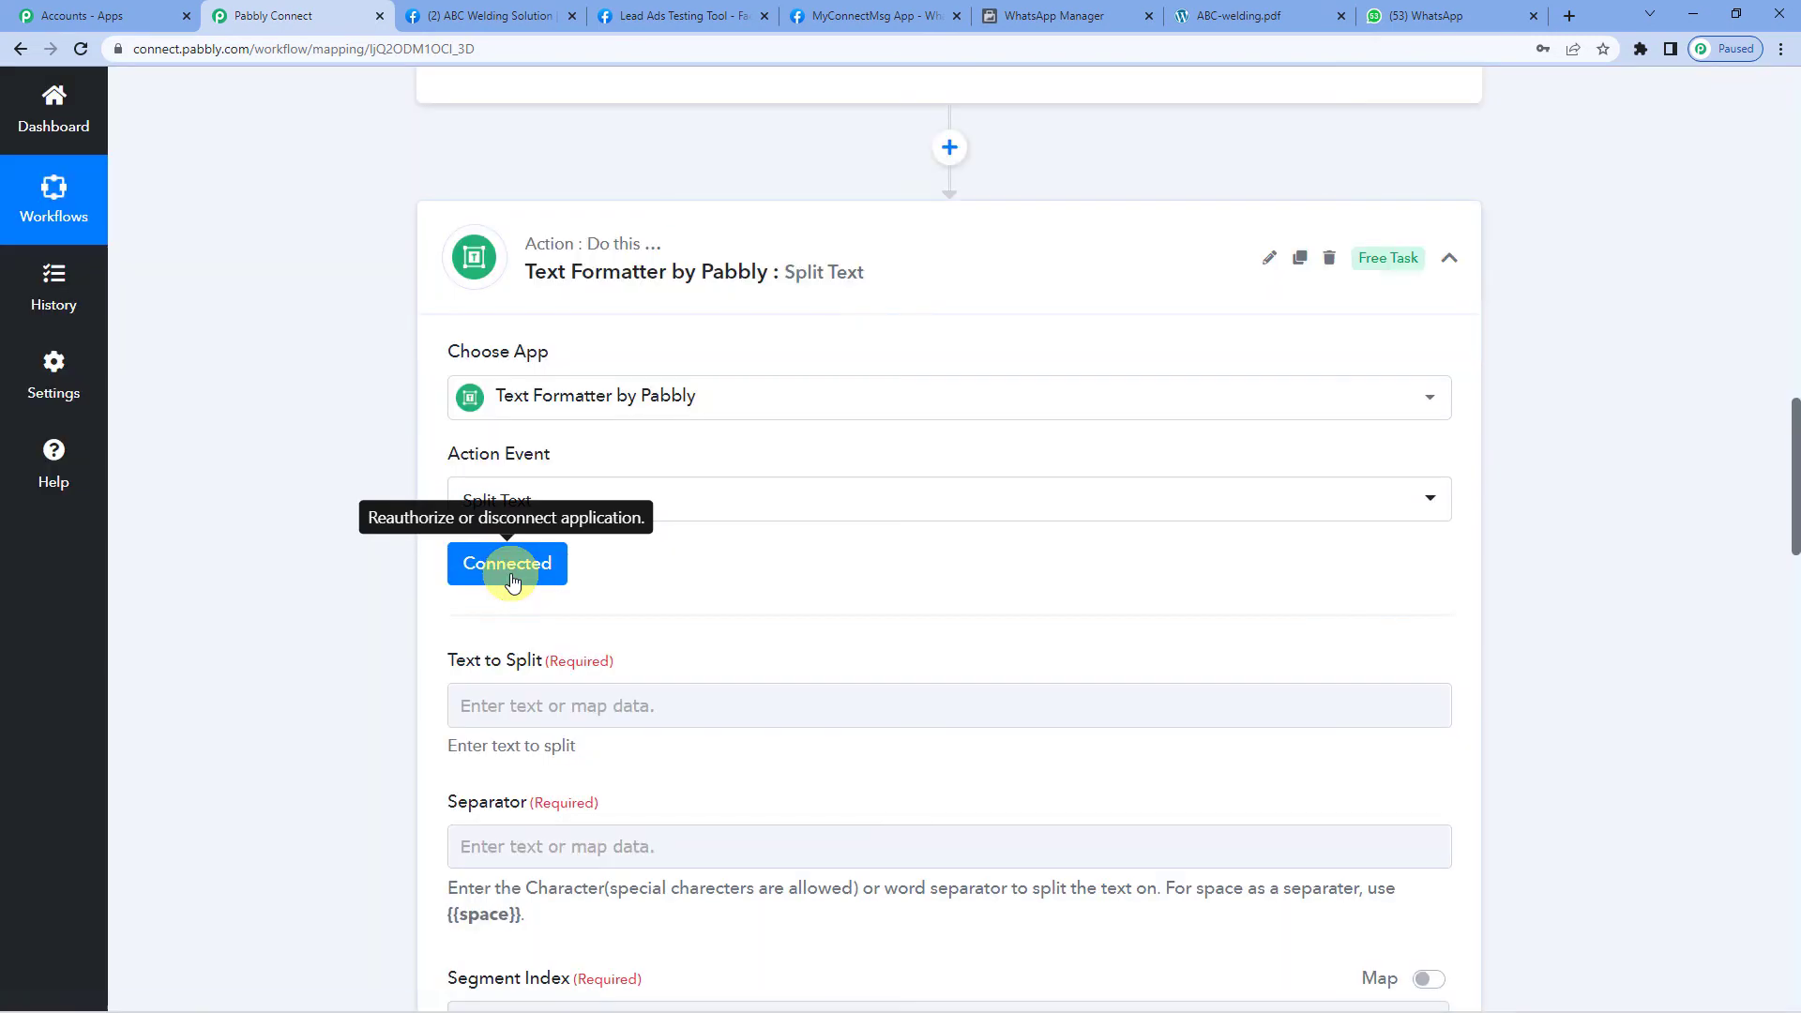
Map the lead's Res4 Phone Number as the text to split and set the separator to +.
scroll(724, 518, down, 2)
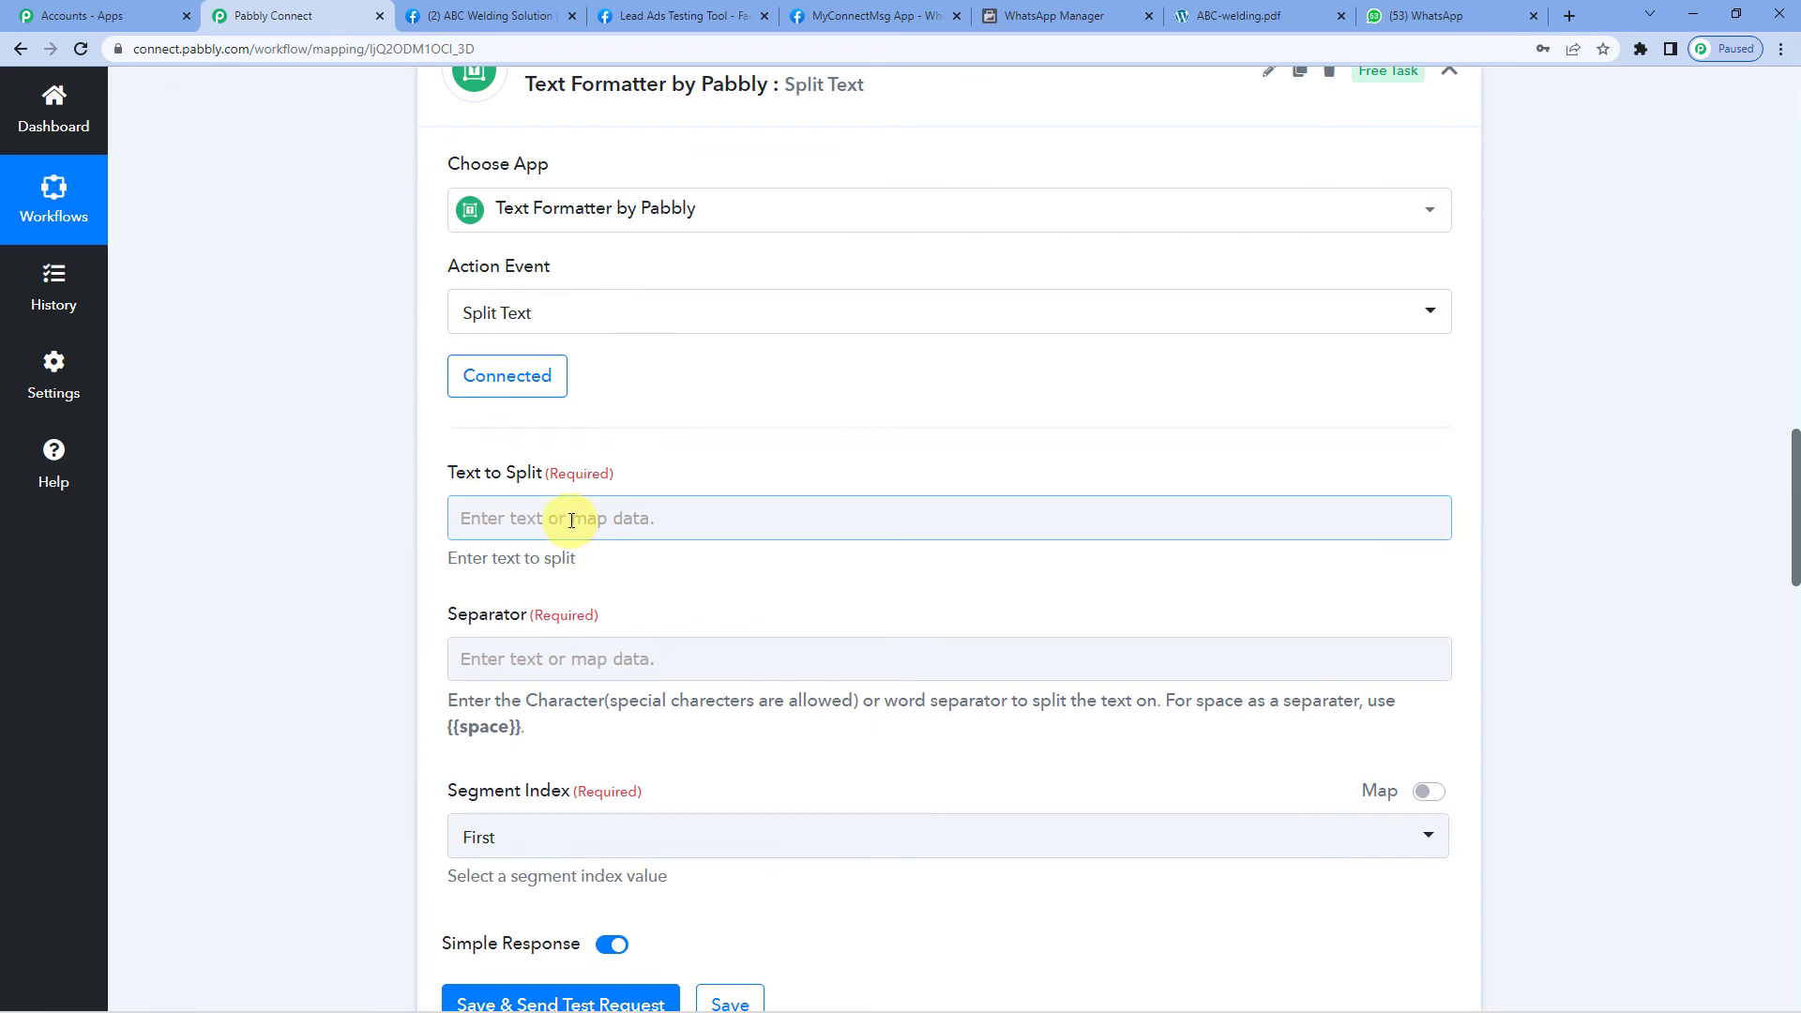
click(571, 521)
click(684, 692)
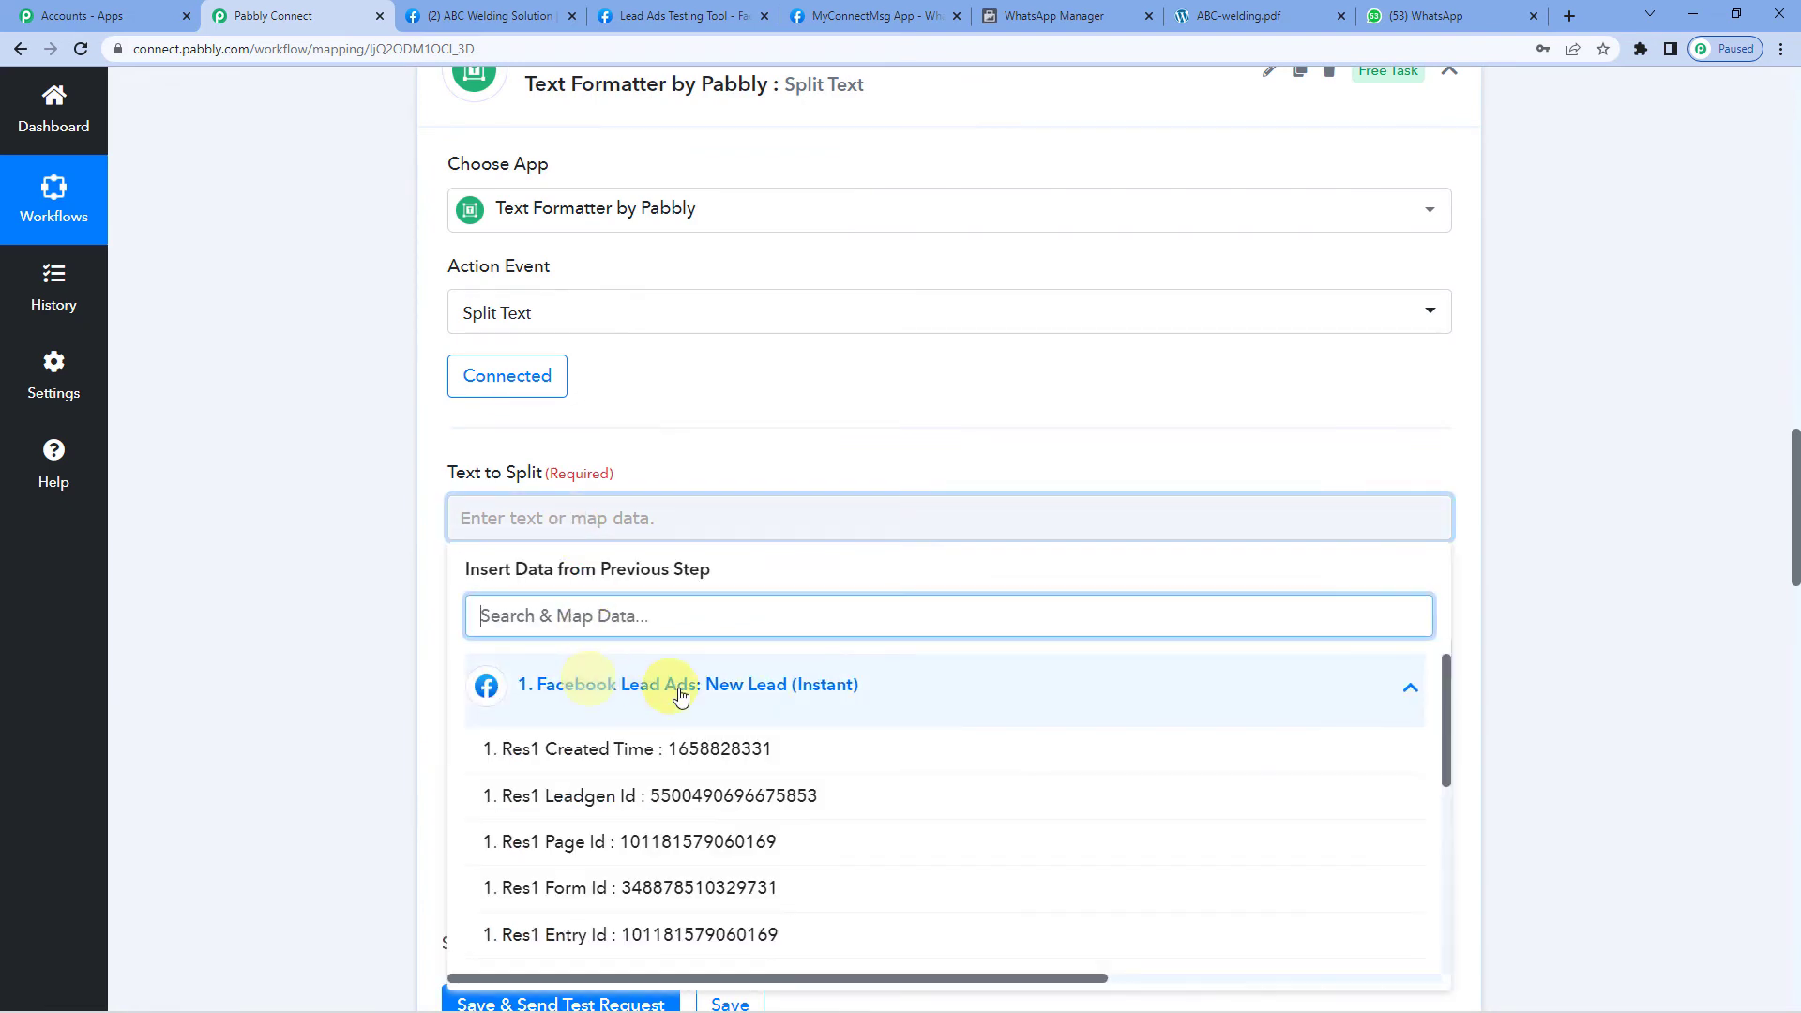
scroll(722, 754, down, 6)
scroll(723, 753, down, 5)
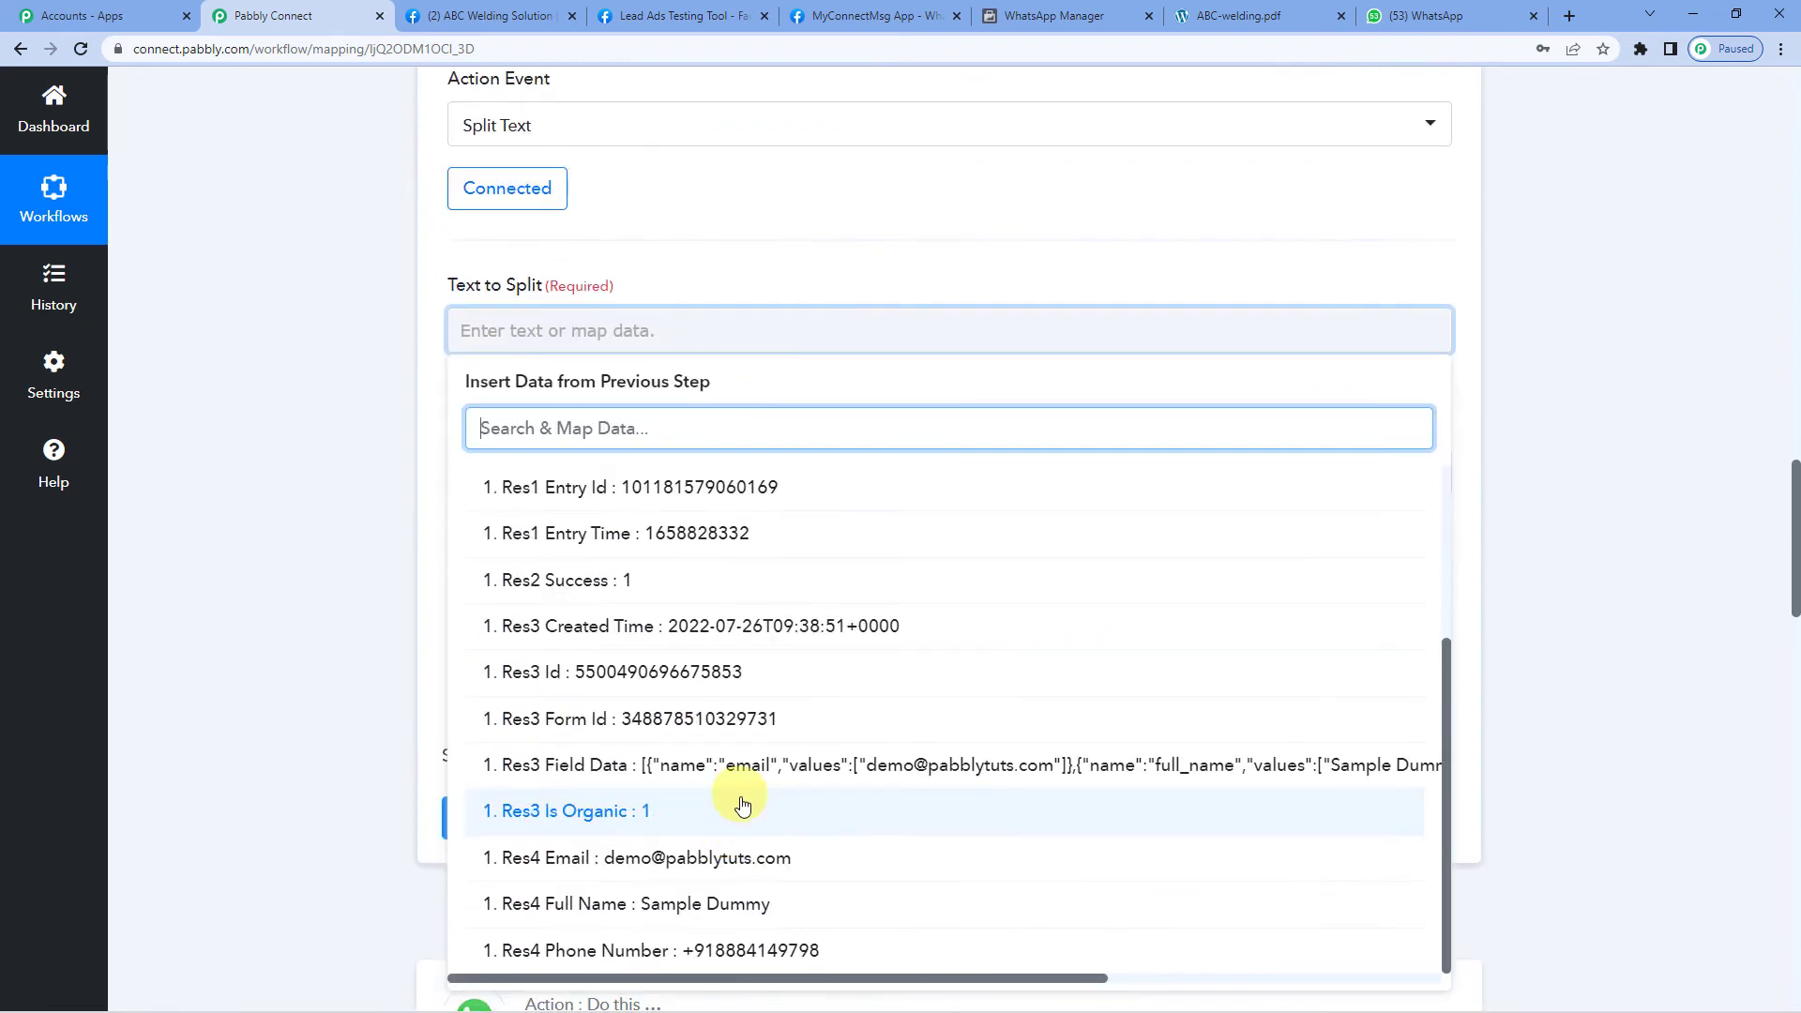
click(746, 952)
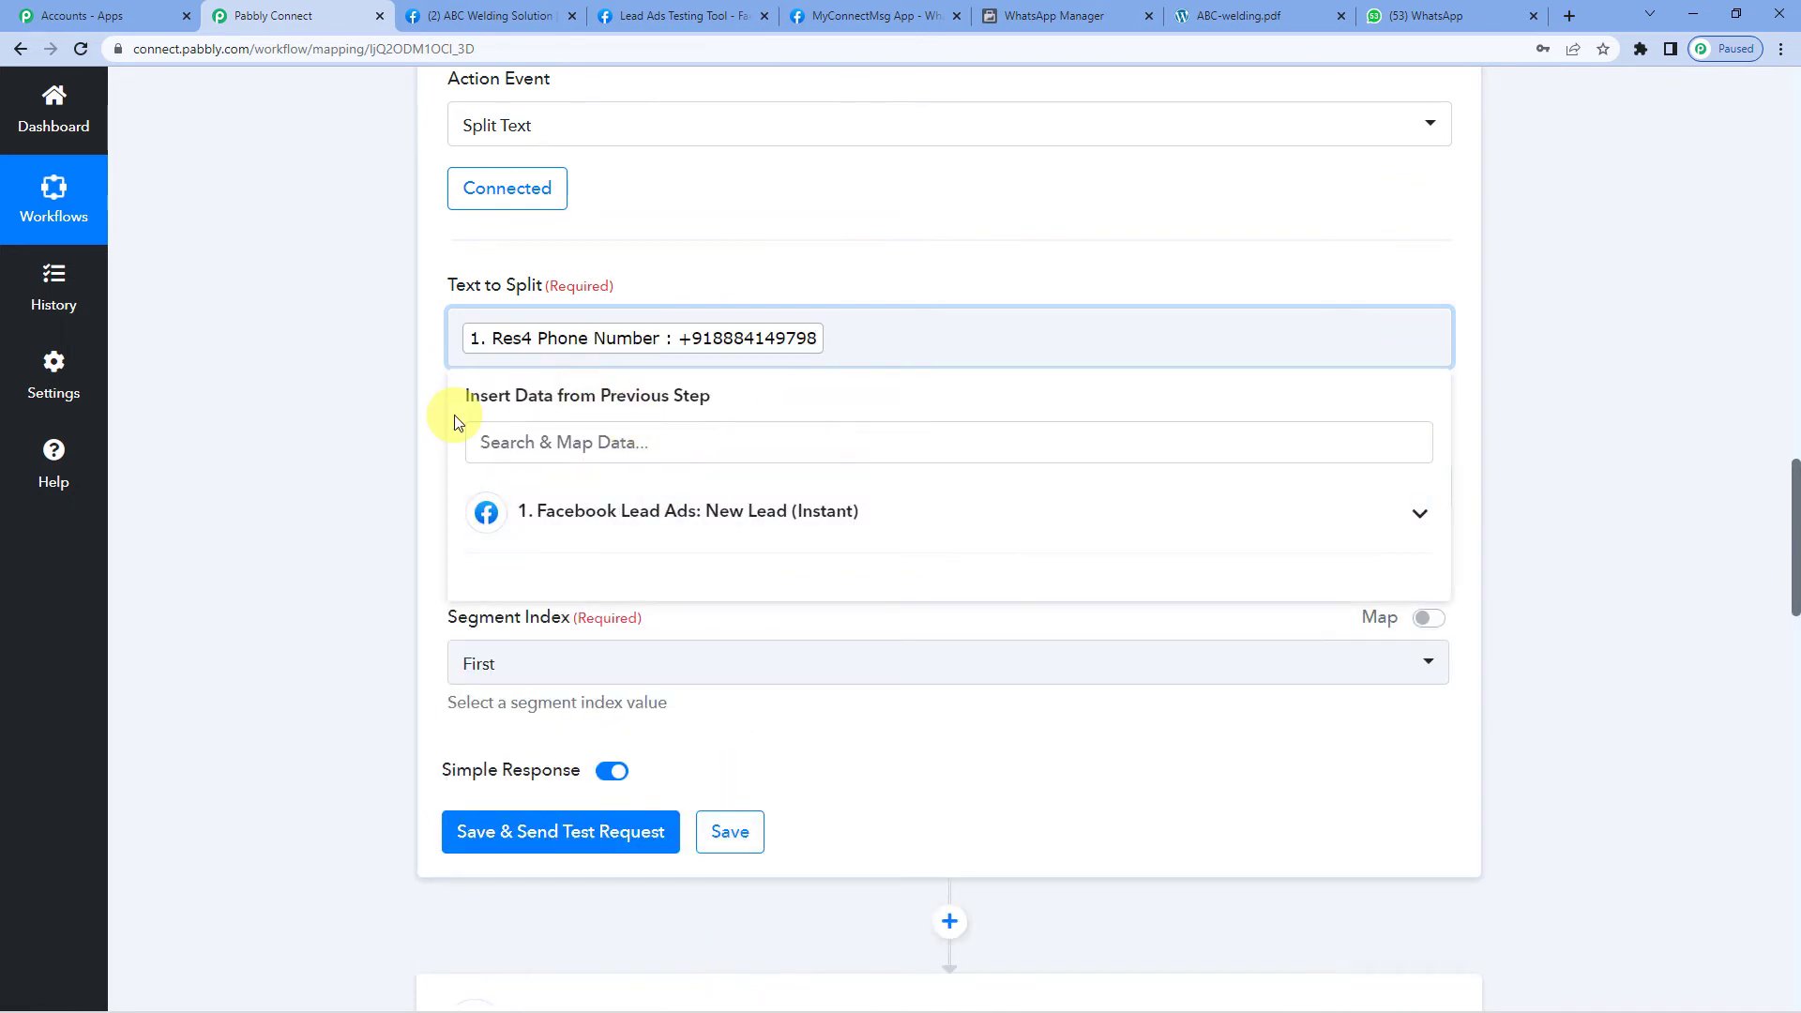
click(429, 401)
click(527, 483)
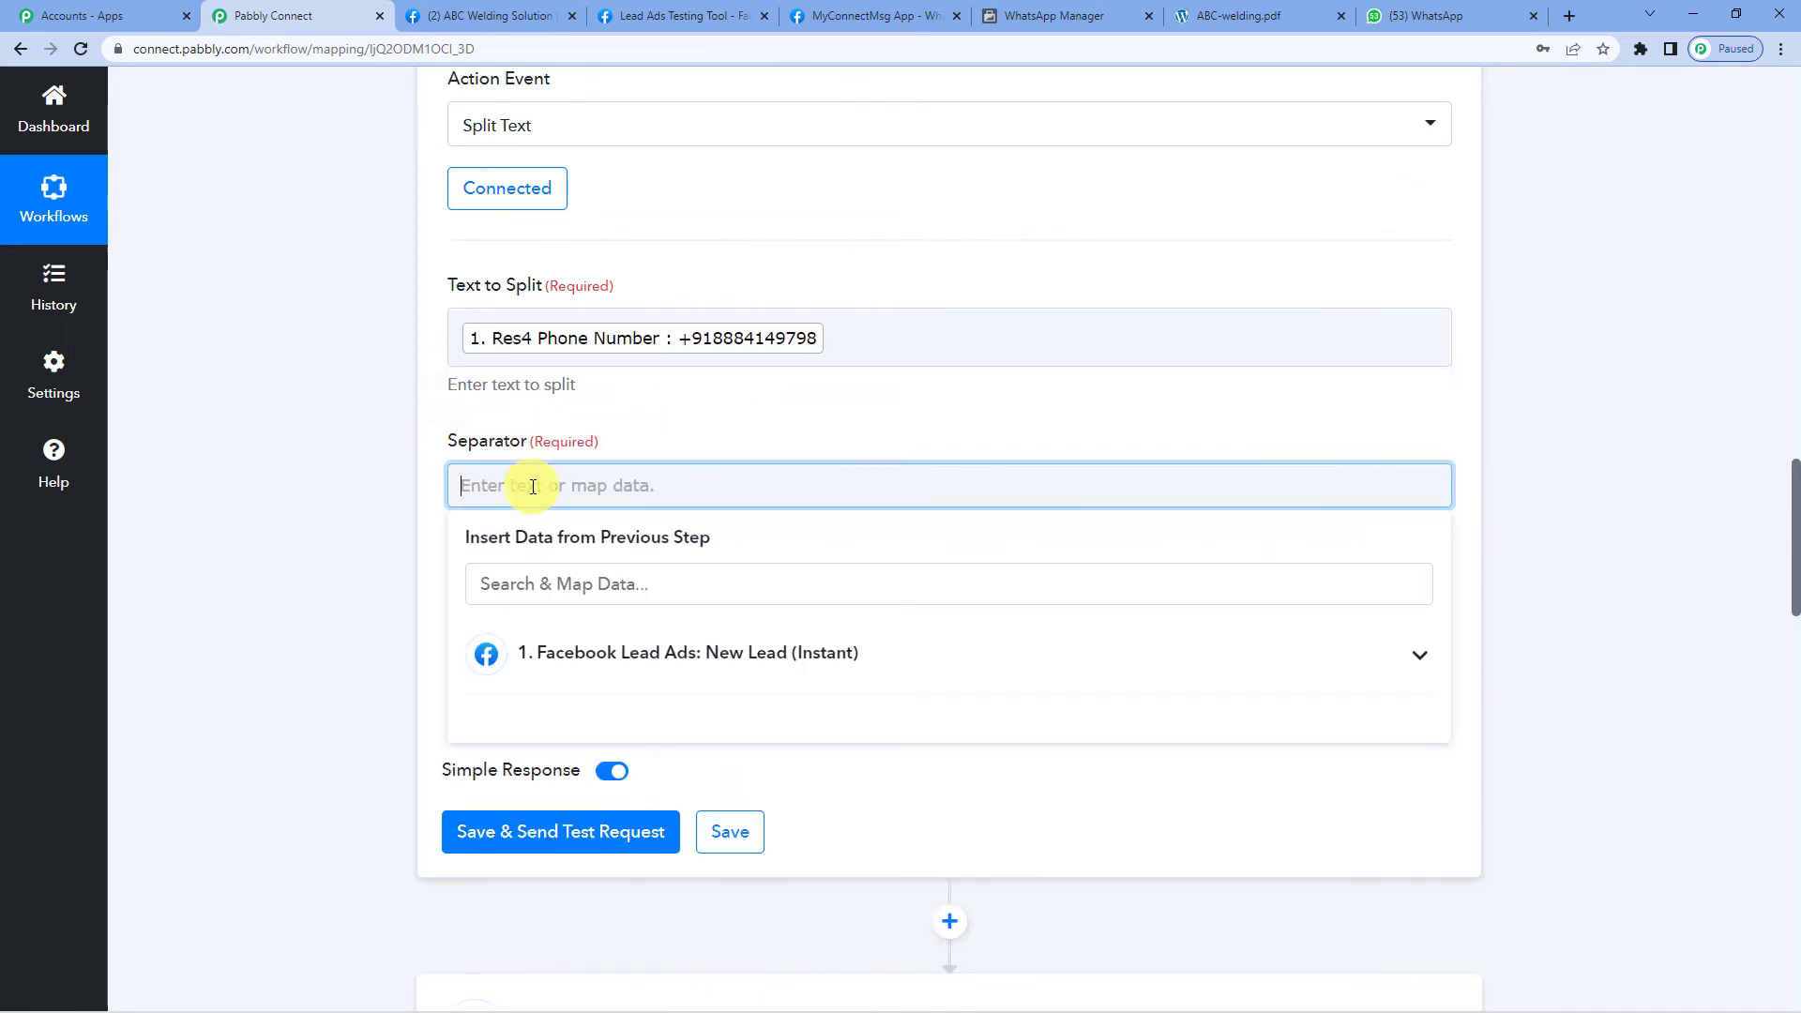
key(BackSpace)
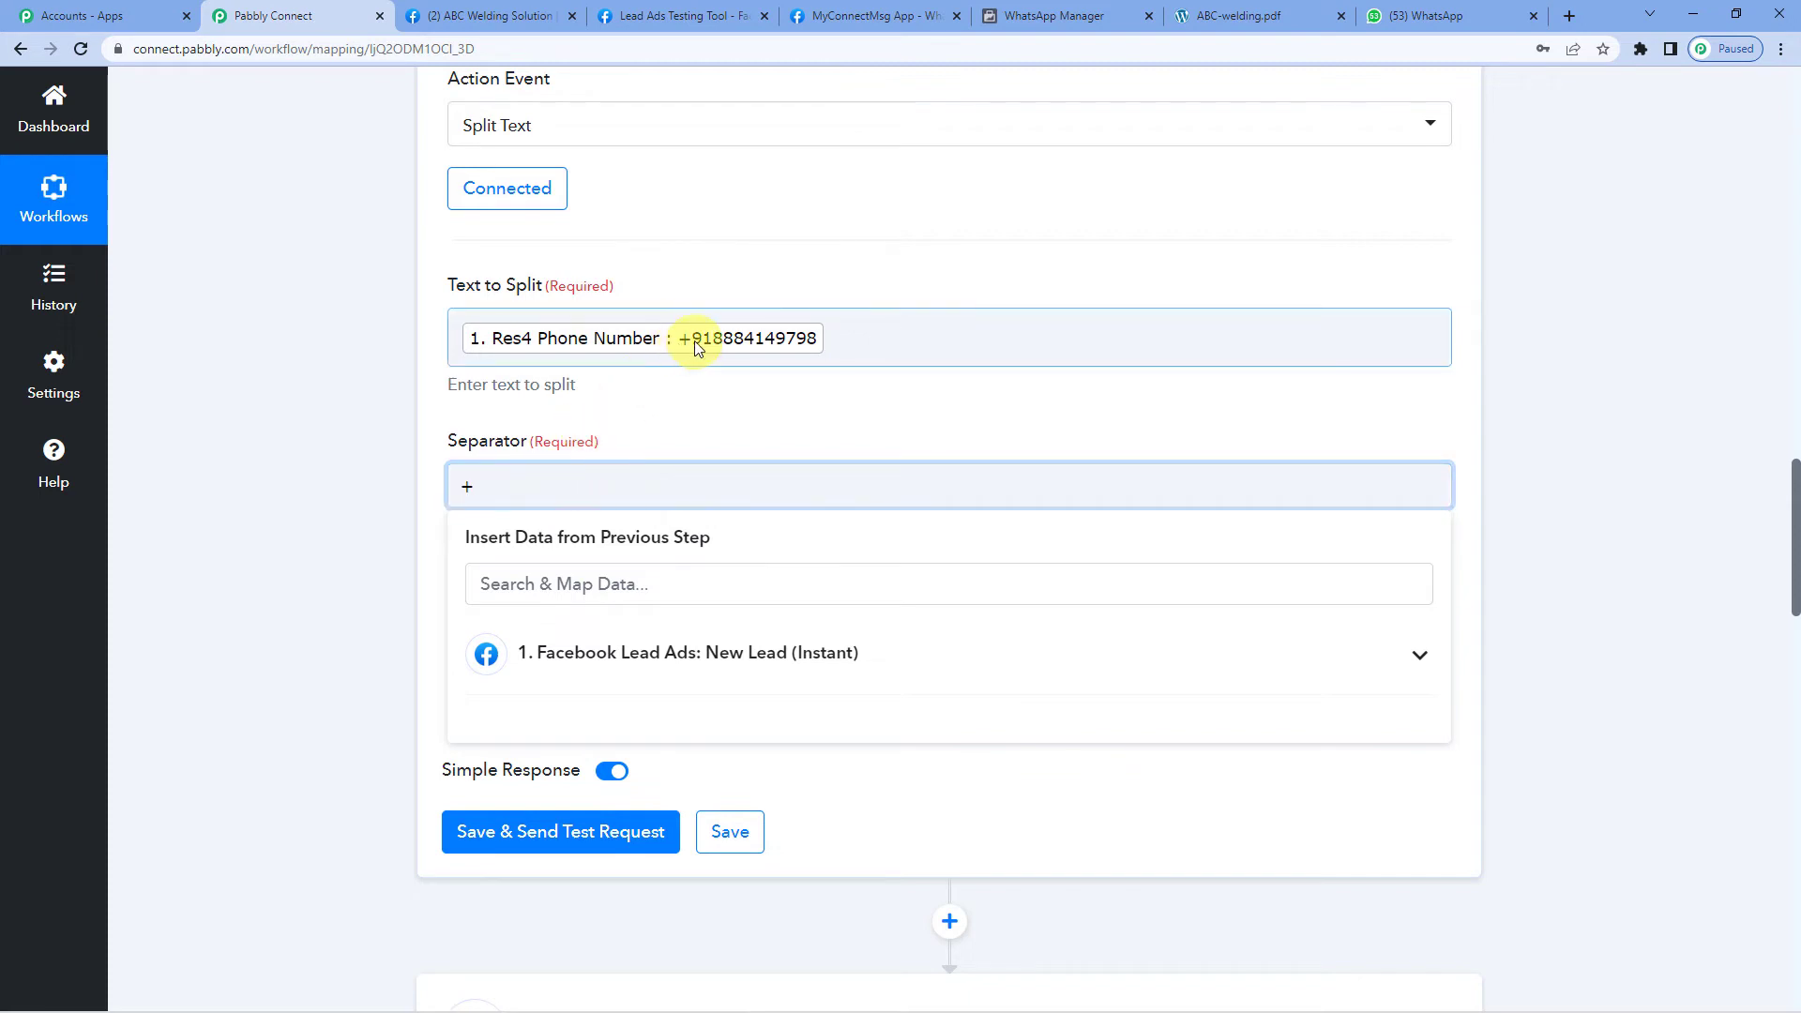
click(432, 516)
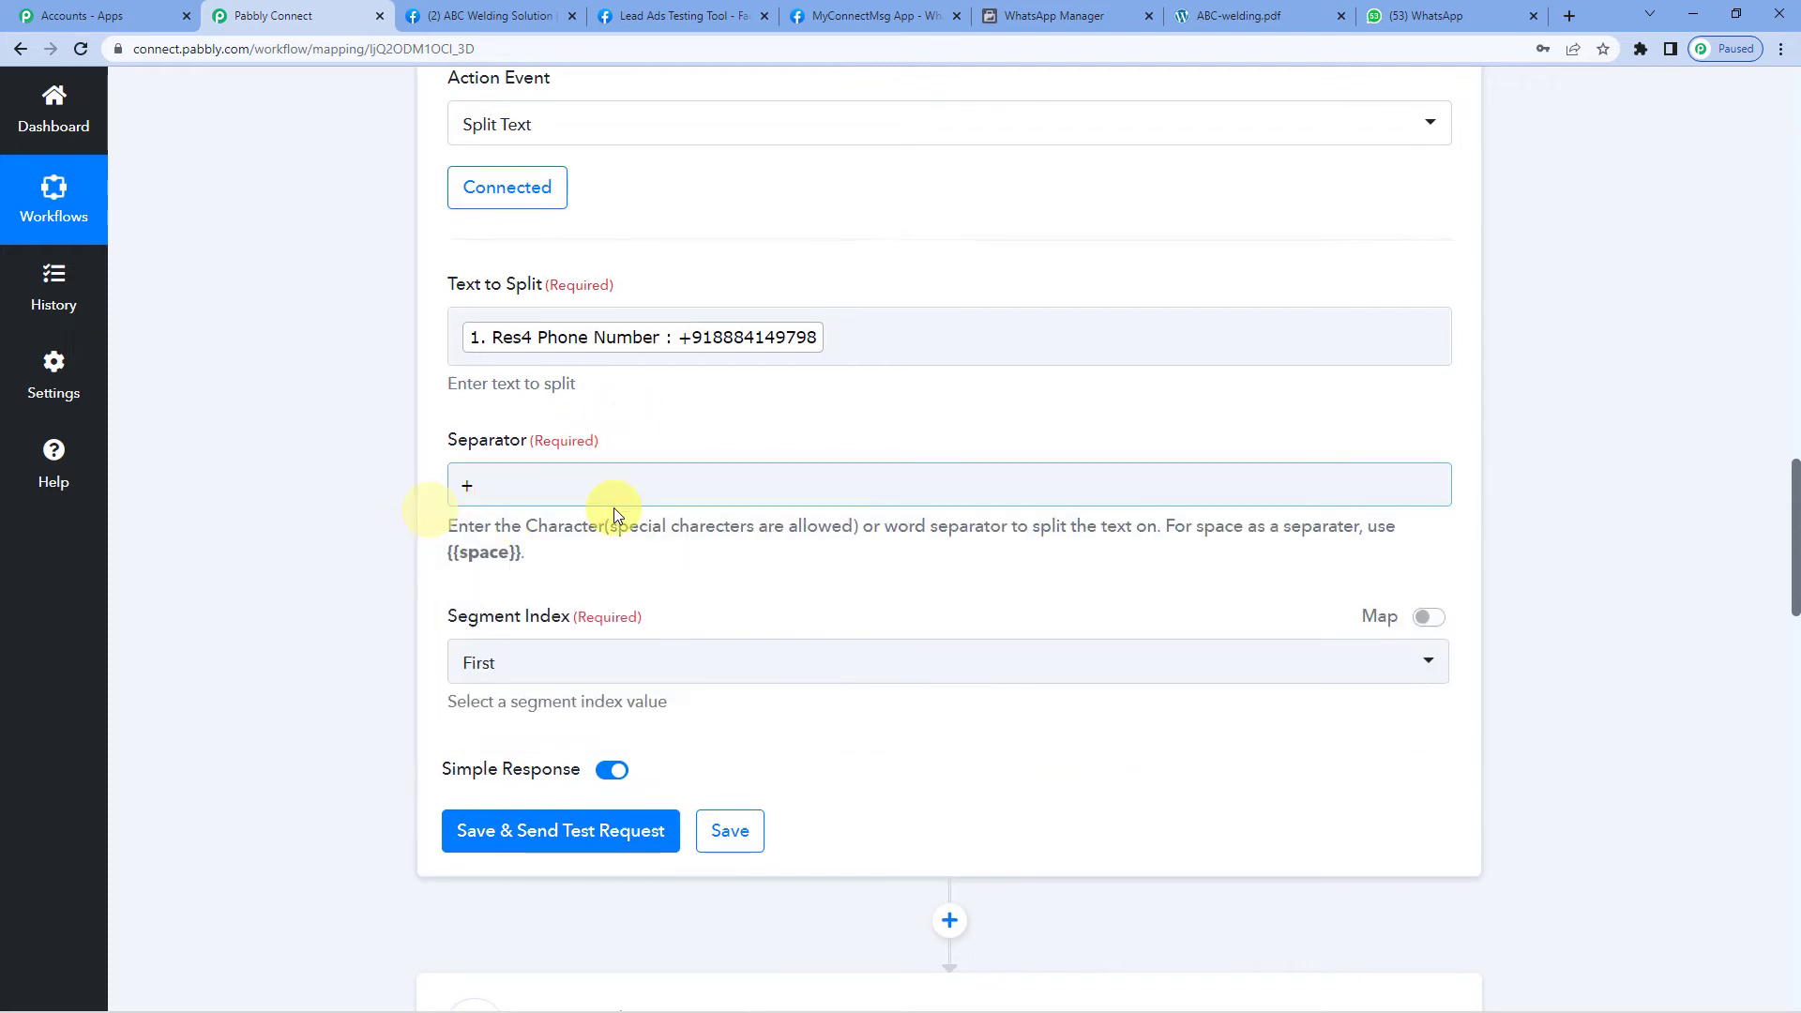
Set the segment index to Last, and save the Split Text action with a test request.
scroll(610, 506, down, 2)
click(565, 484)
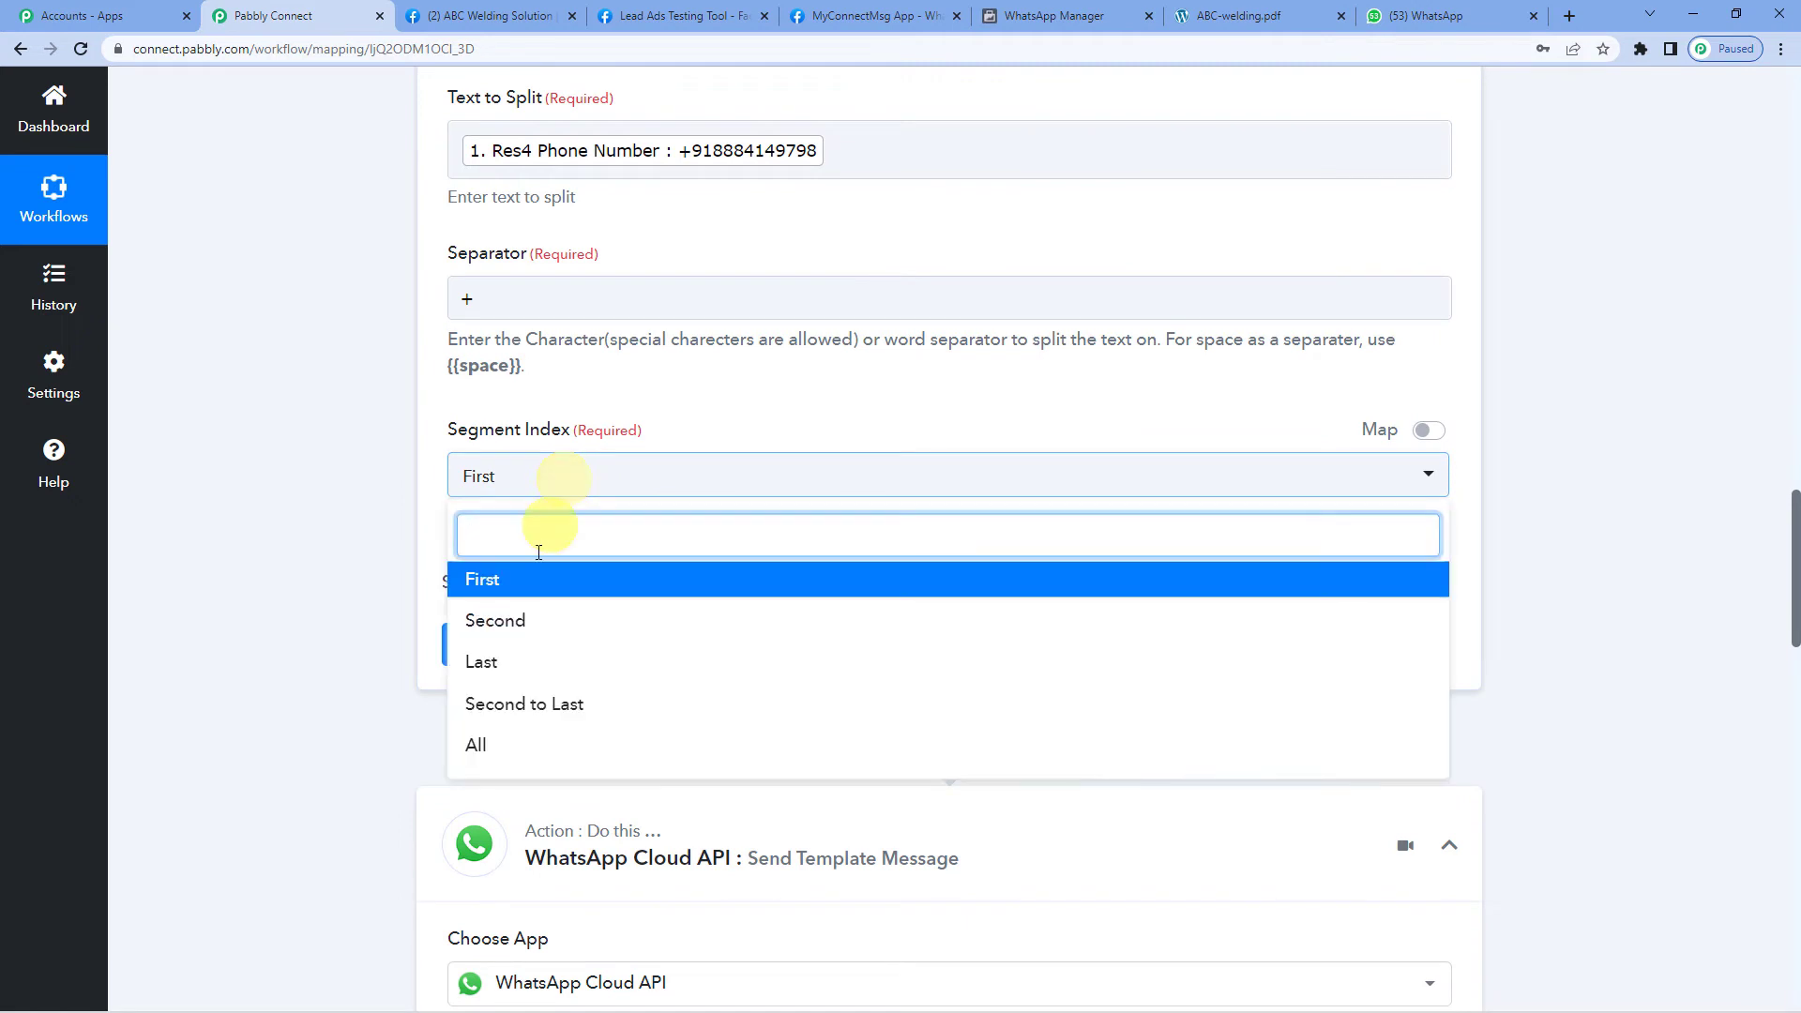
click(488, 662)
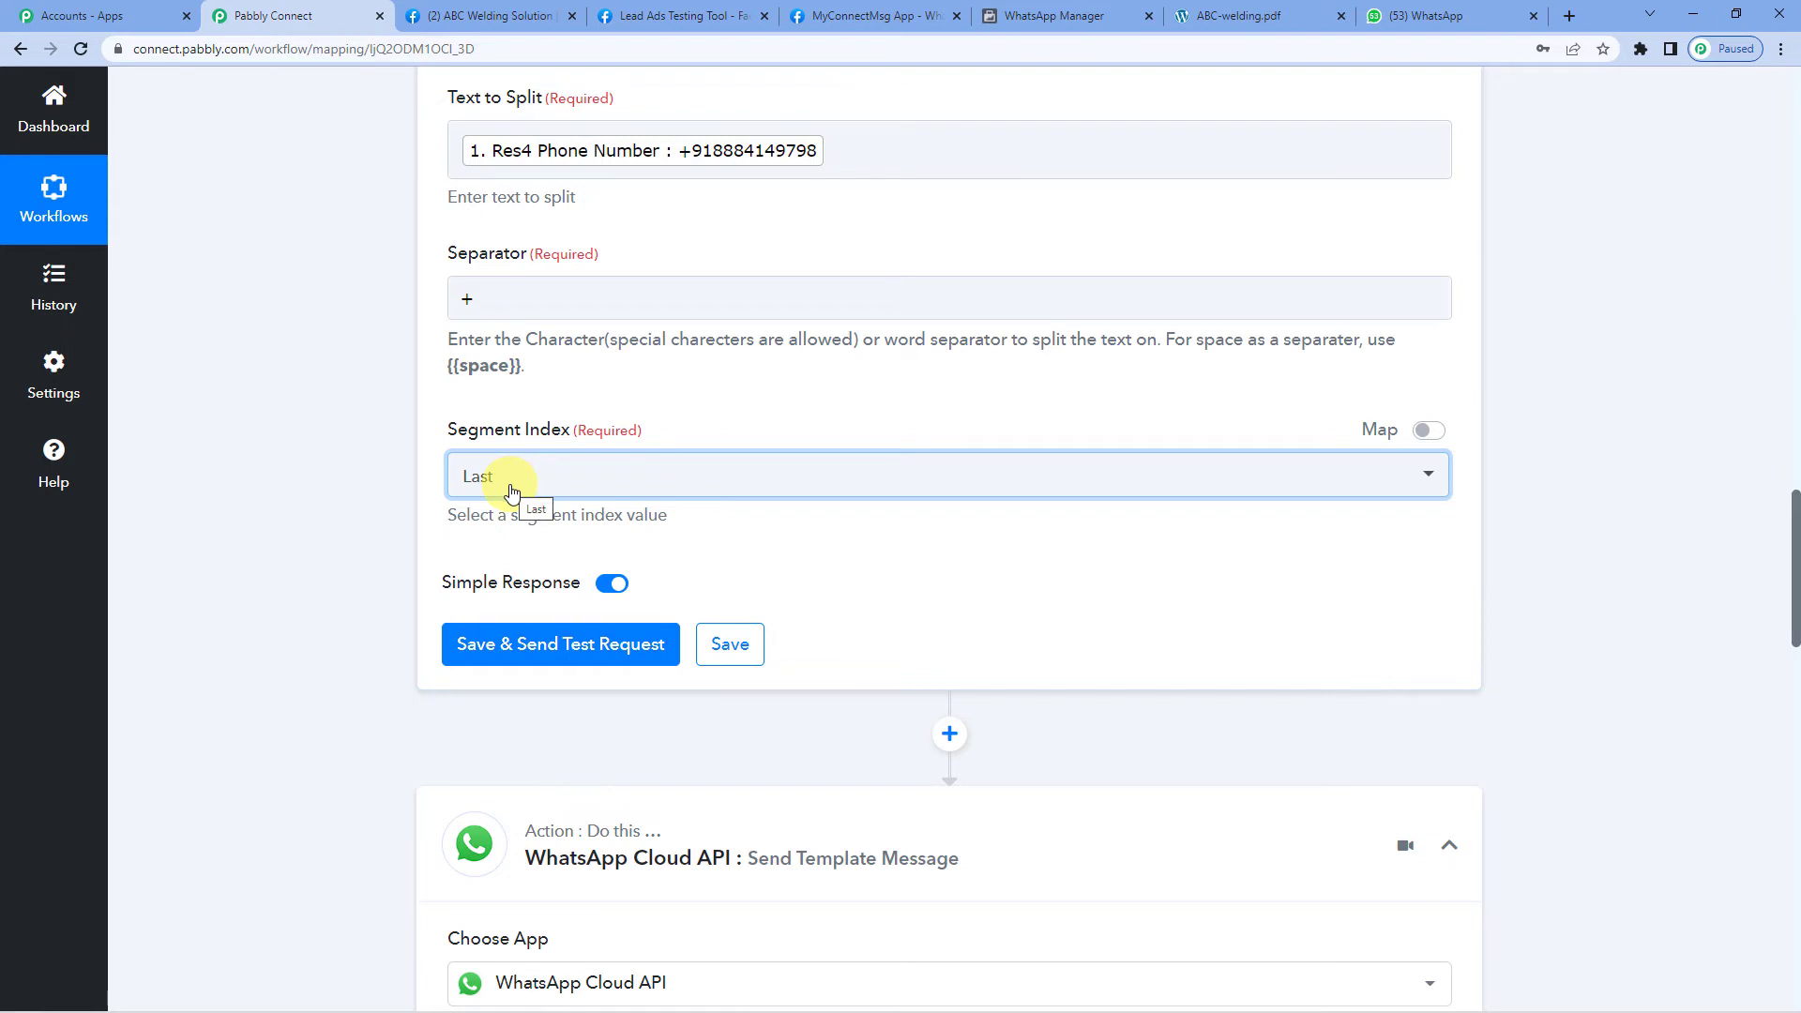
click(526, 657)
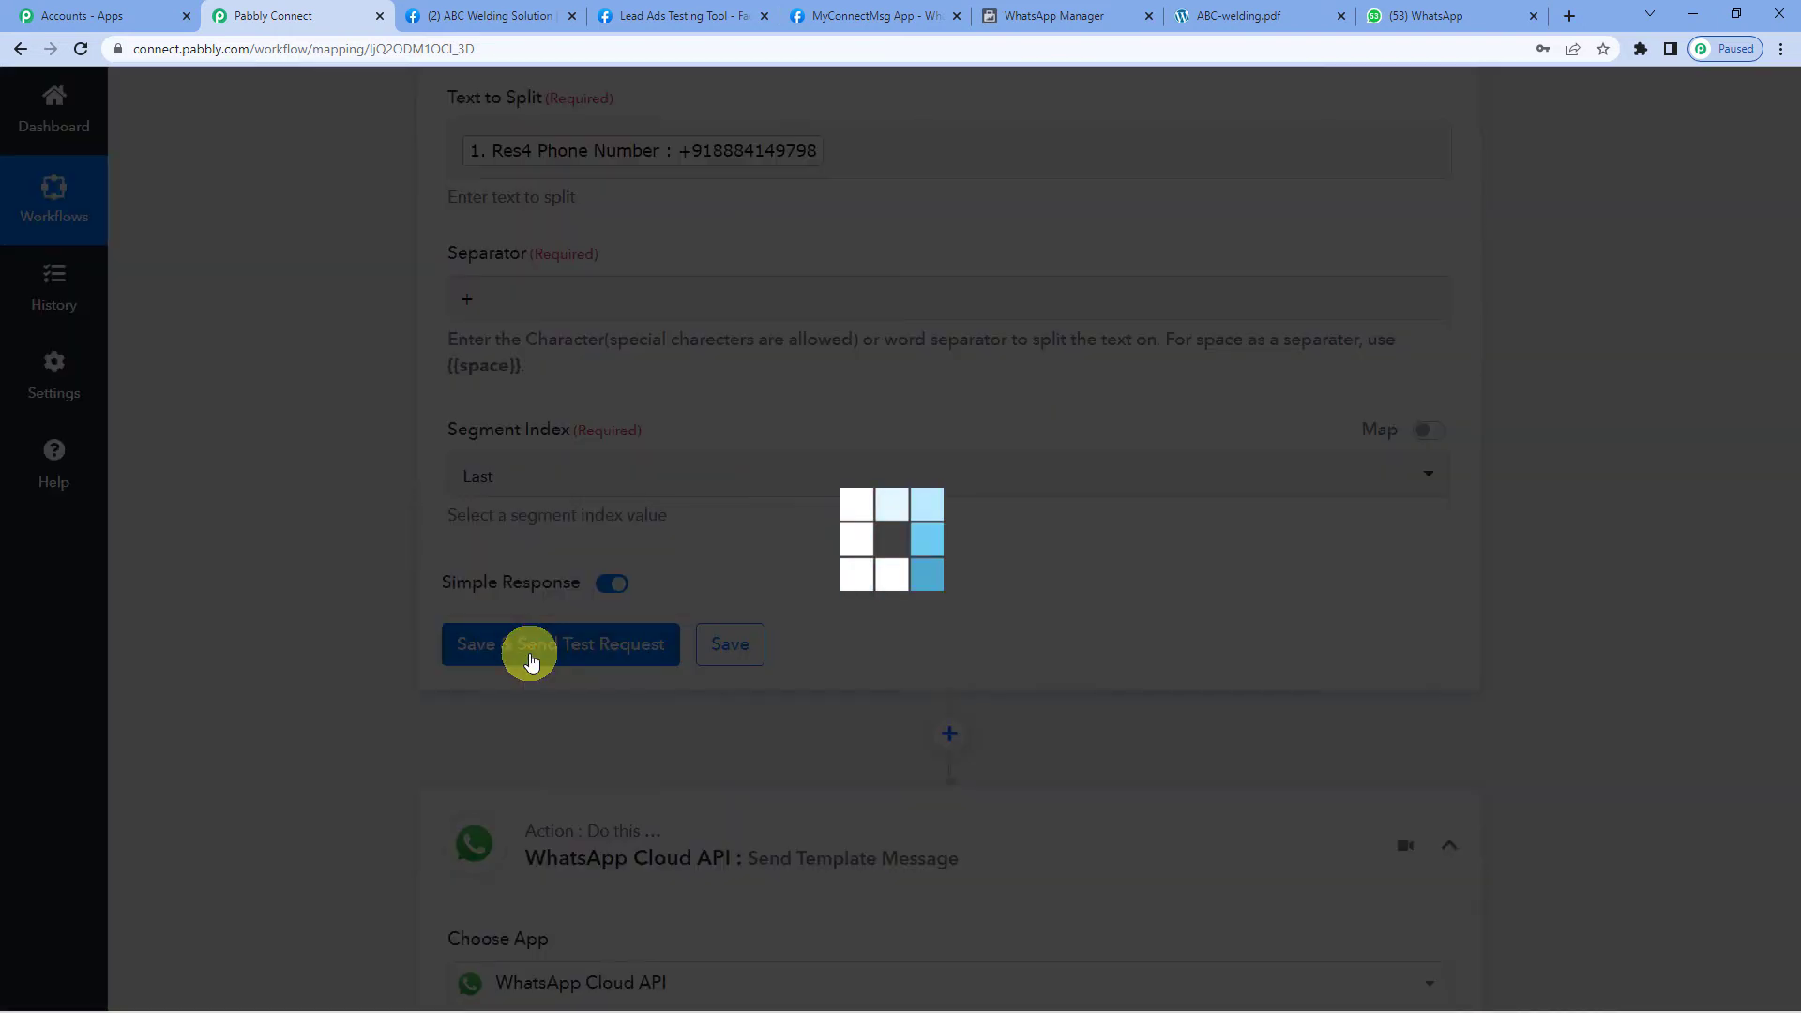
scroll(816, 553, down, 2)
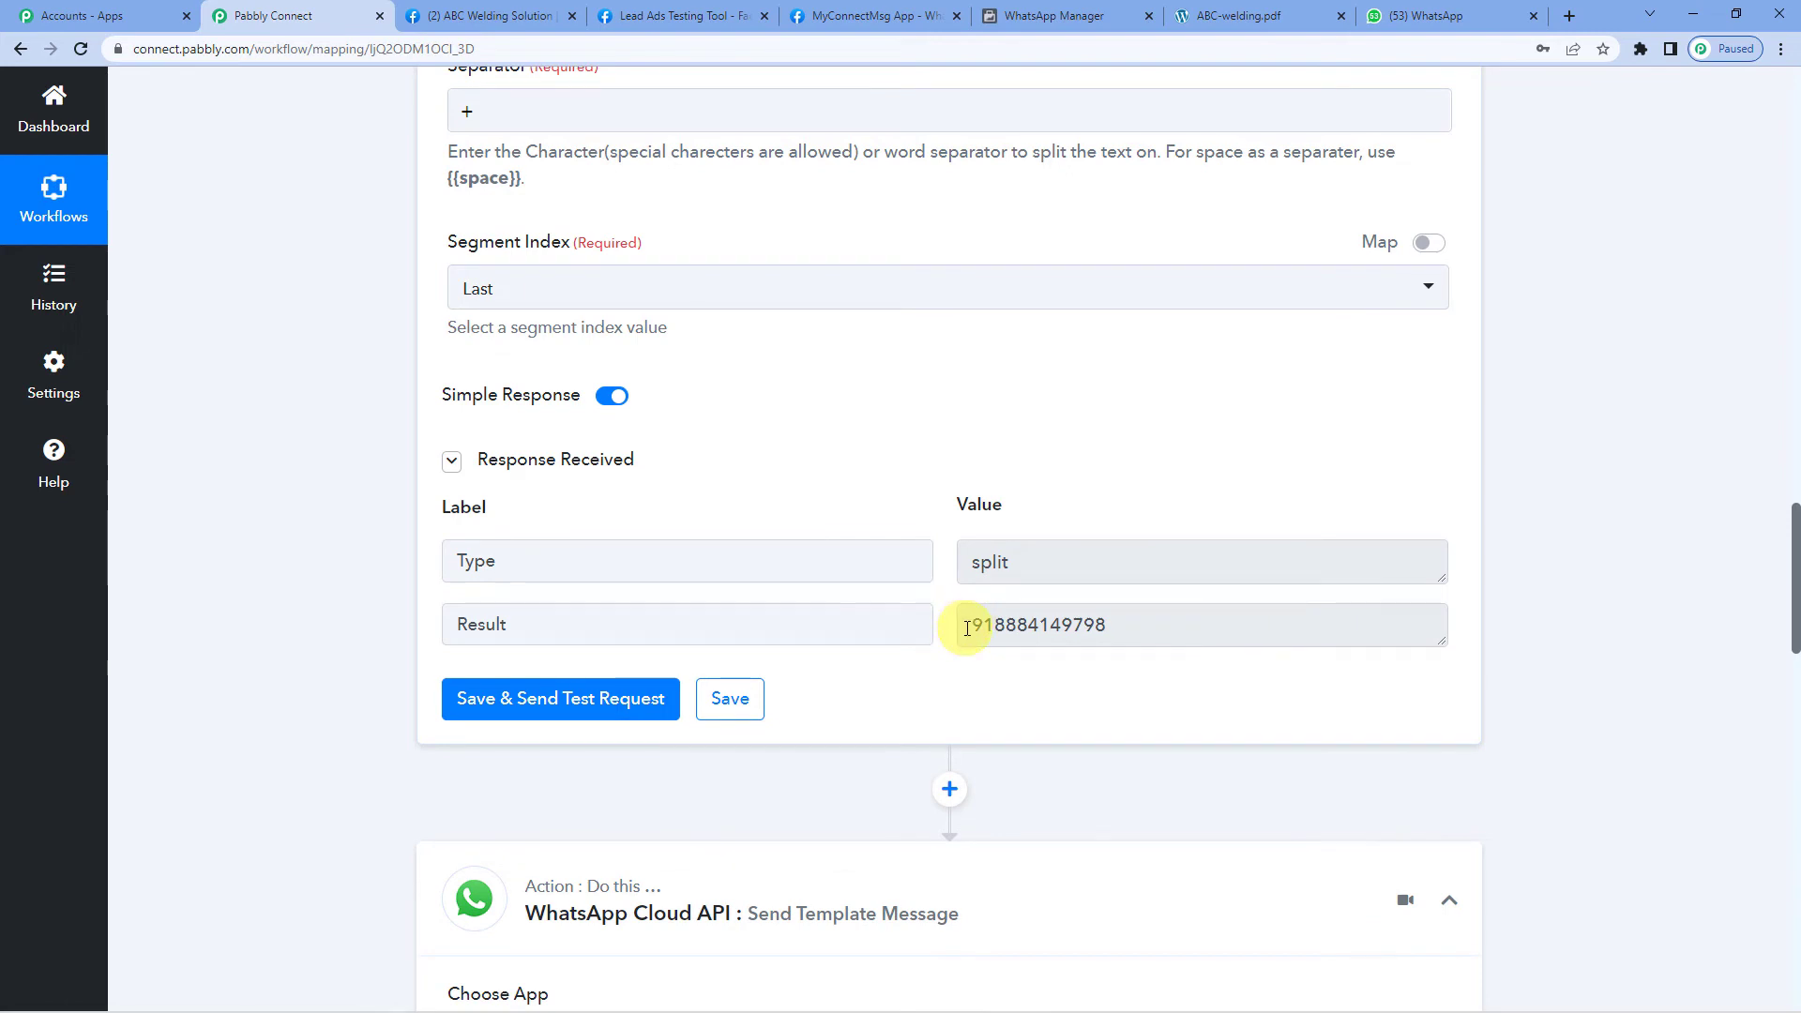
Reconnect the WhatsApp Cloud API action with the existing connection WhatsApp Cloud API #68 and save it.
scroll(1005, 611, down, 6)
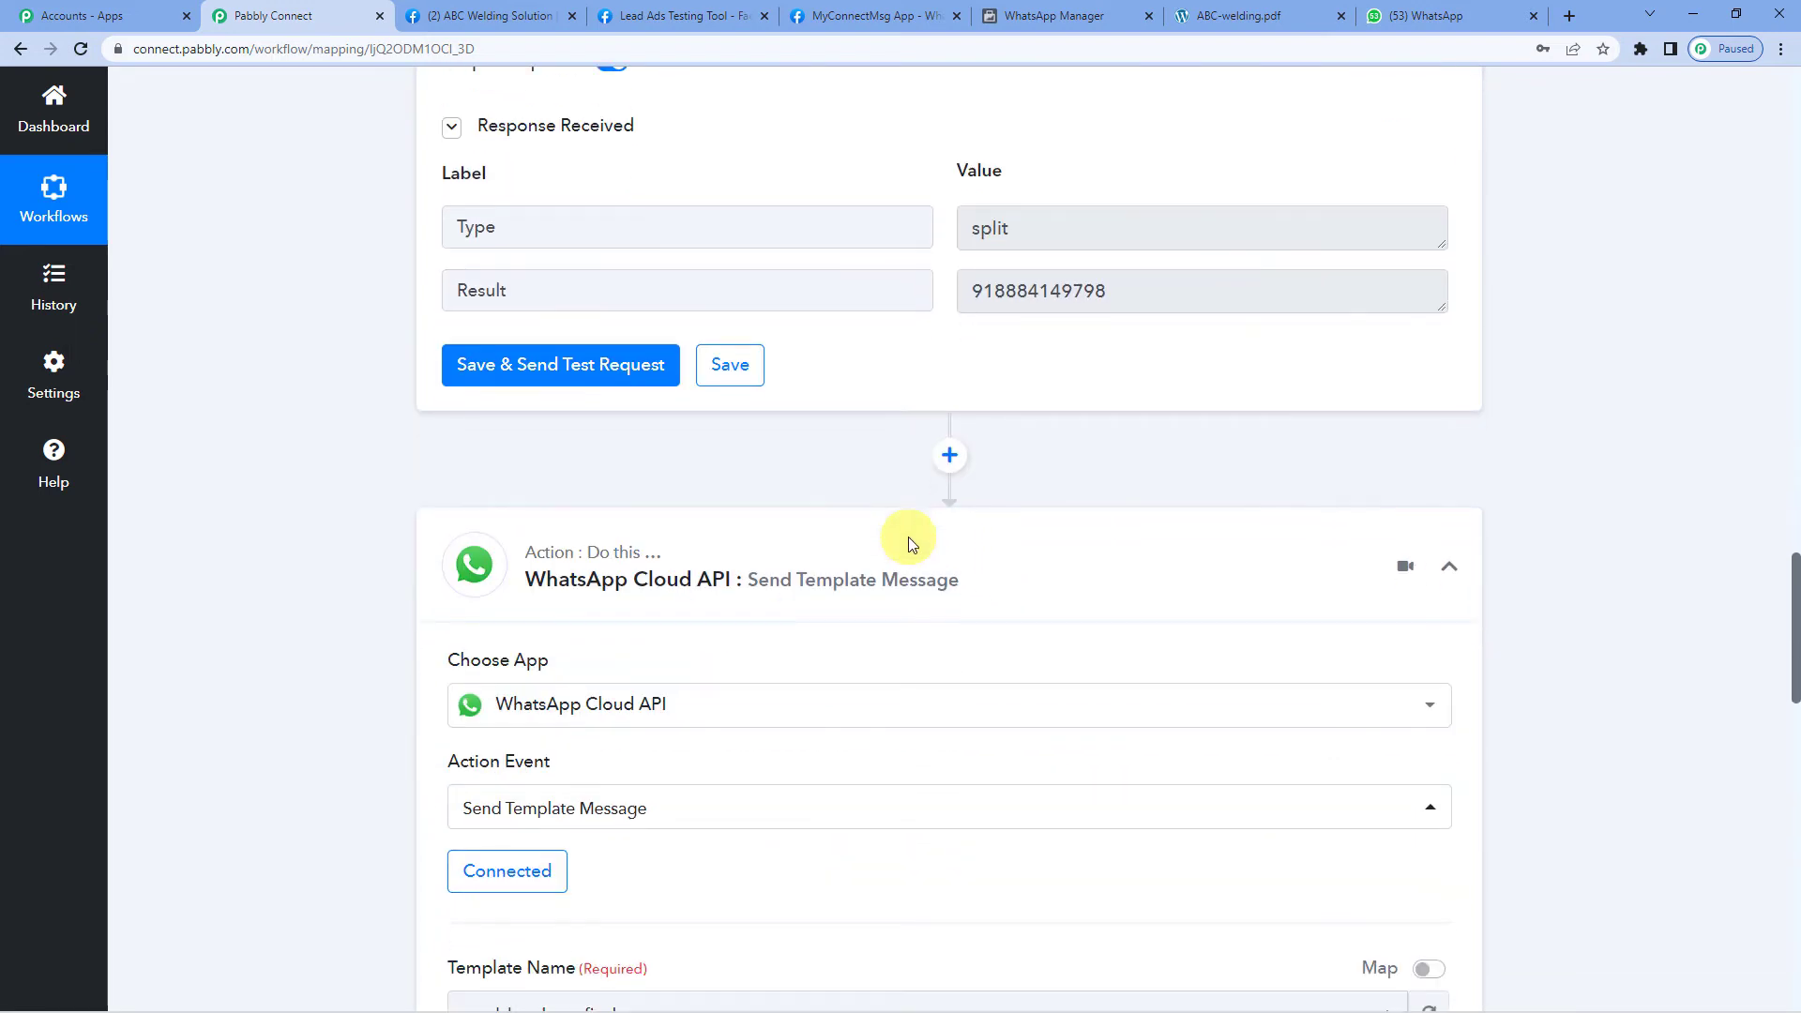
scroll(908, 537, down, 2)
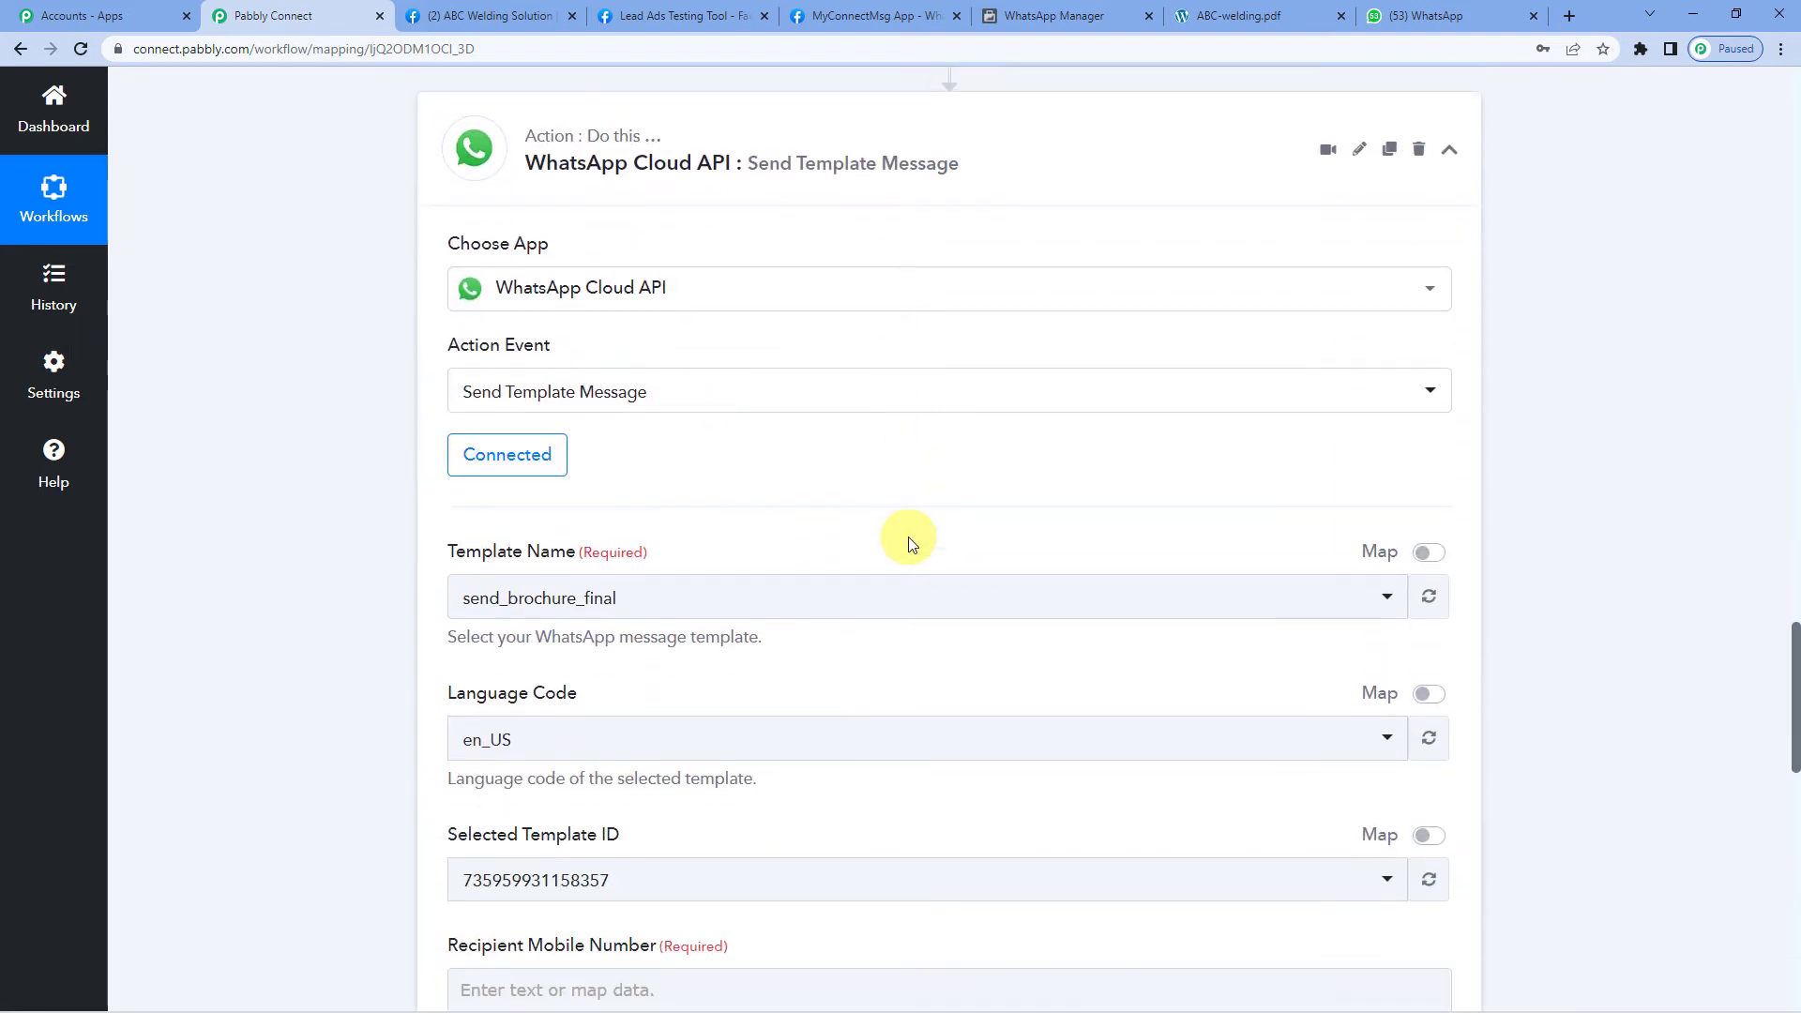
click(506, 455)
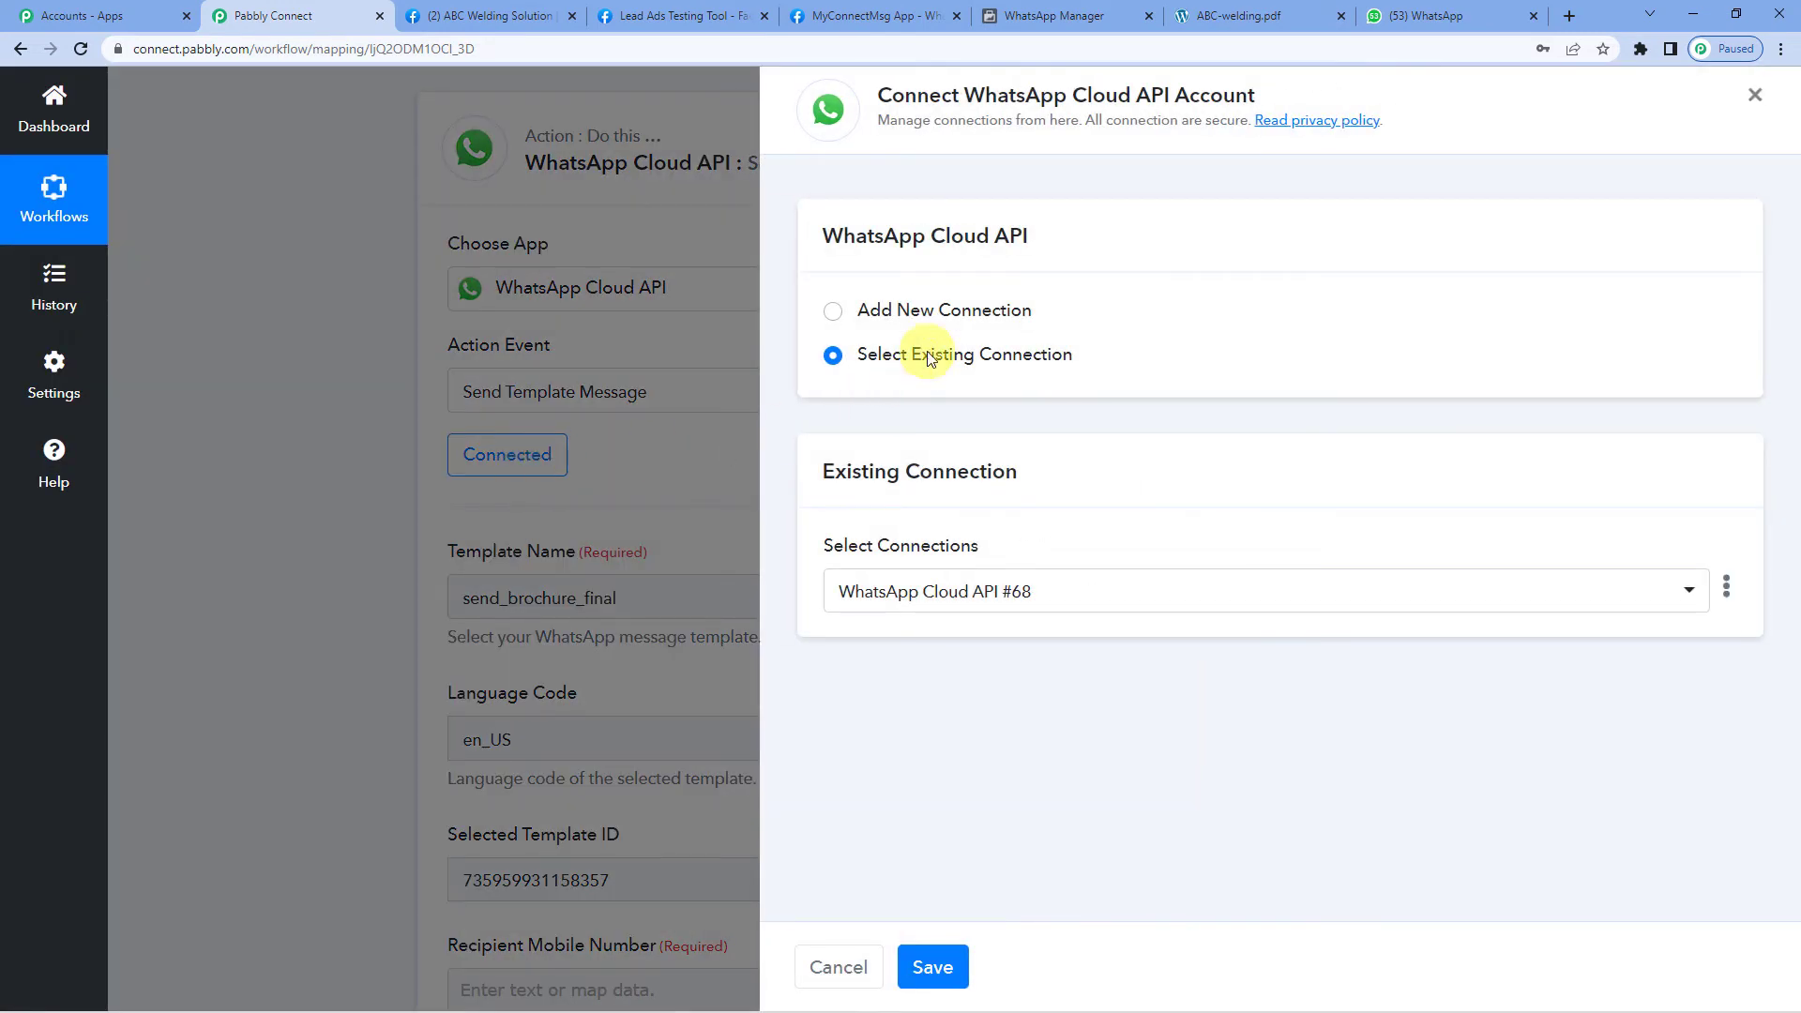
click(932, 966)
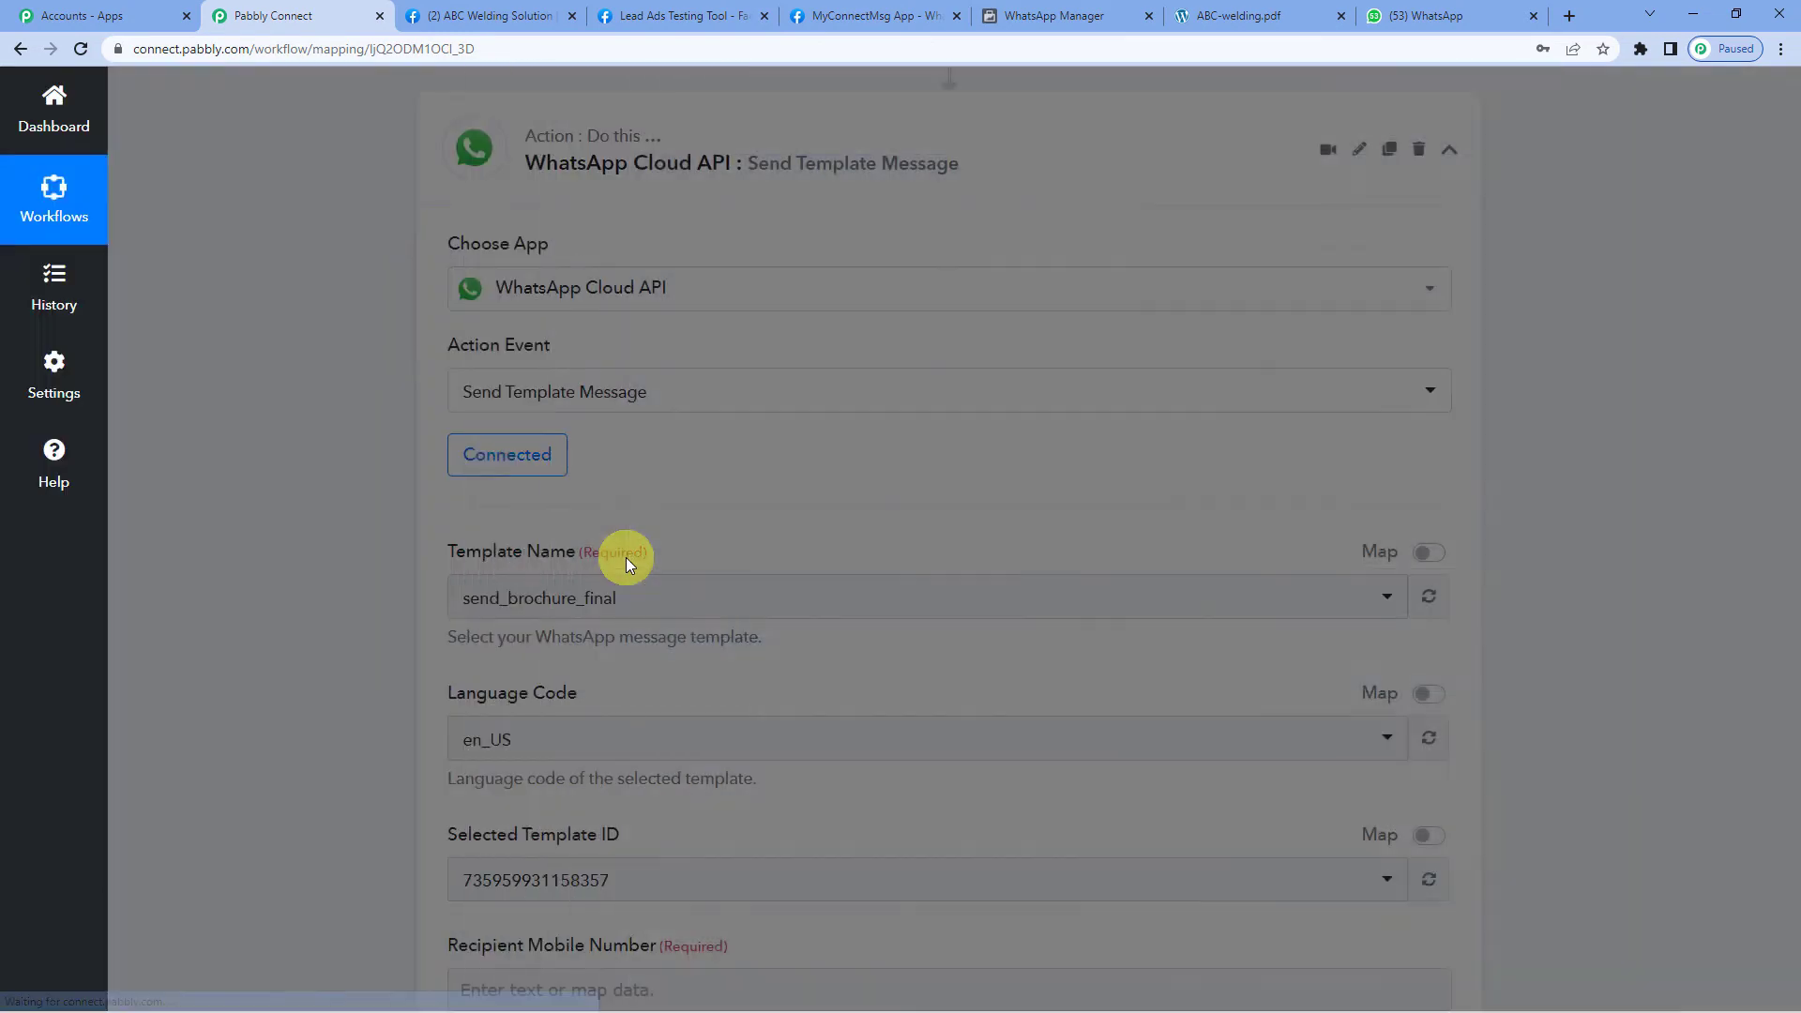
Map the Result of the Text Formatter Split Text step as the Recipient Mobile Number and compare it with the example format.
scroll(627, 558, down, 1)
scroll(627, 557, down, 1)
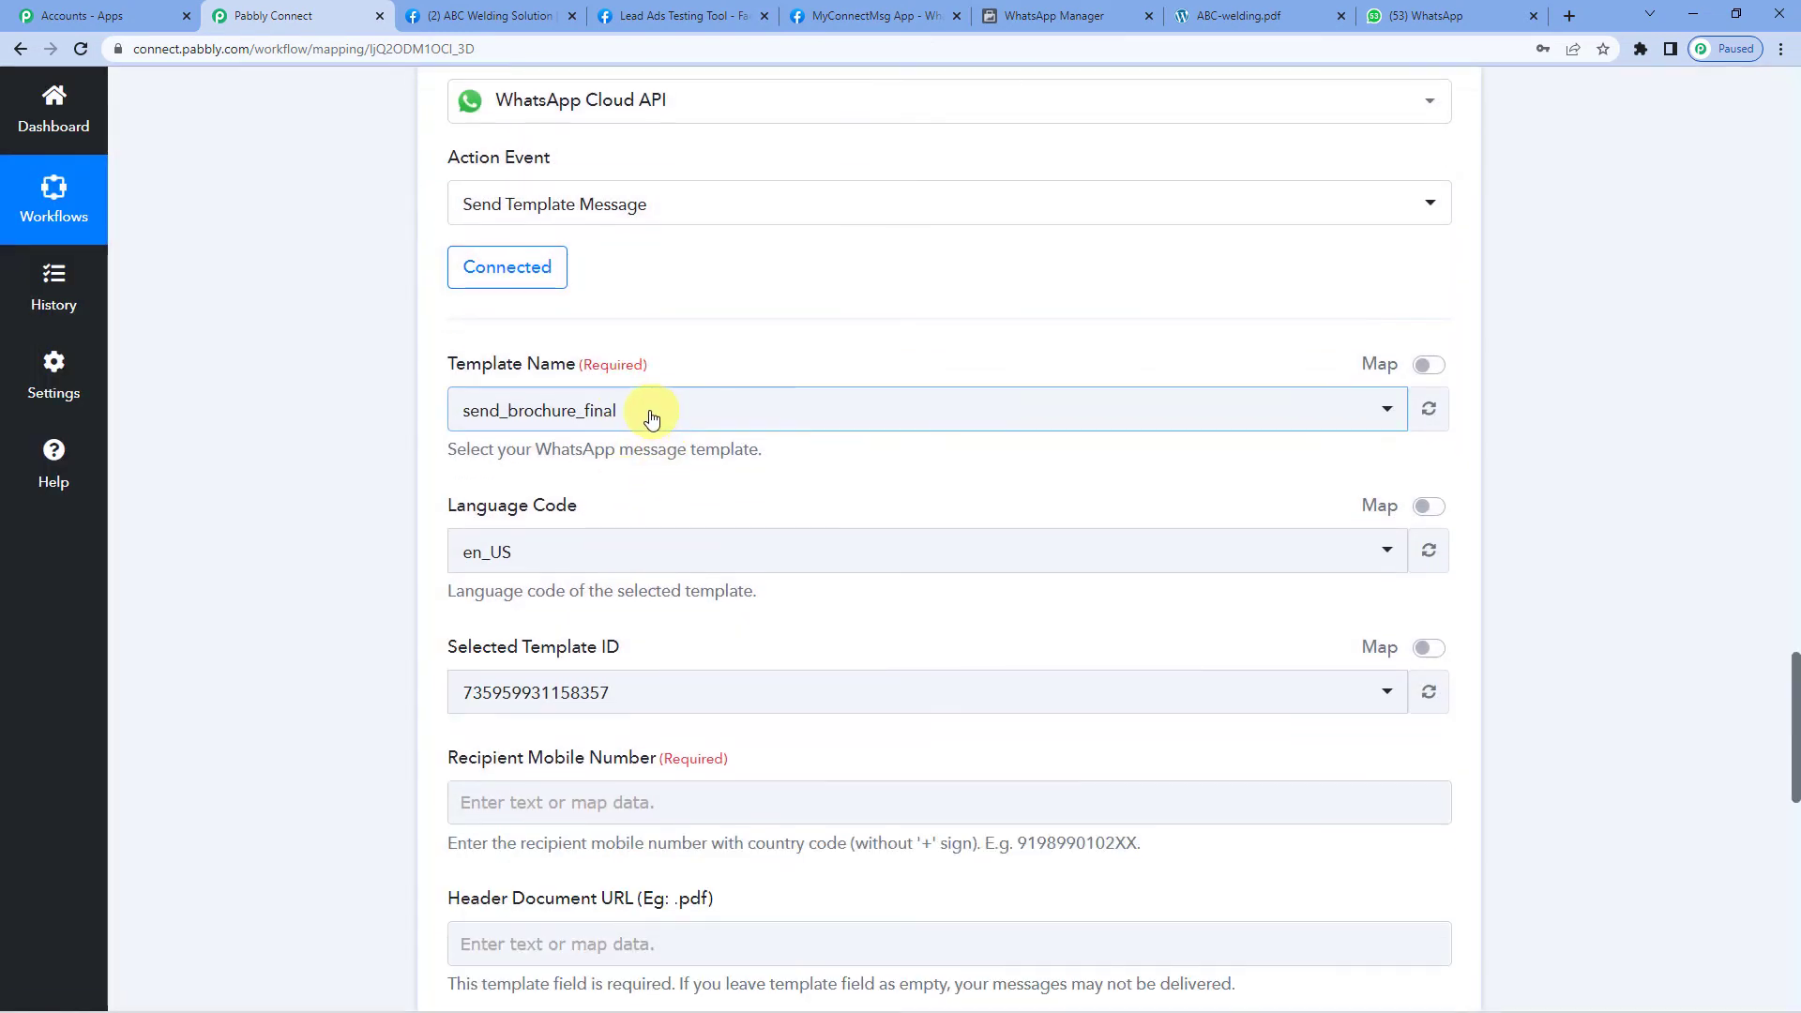
scroll(544, 413, down, 3)
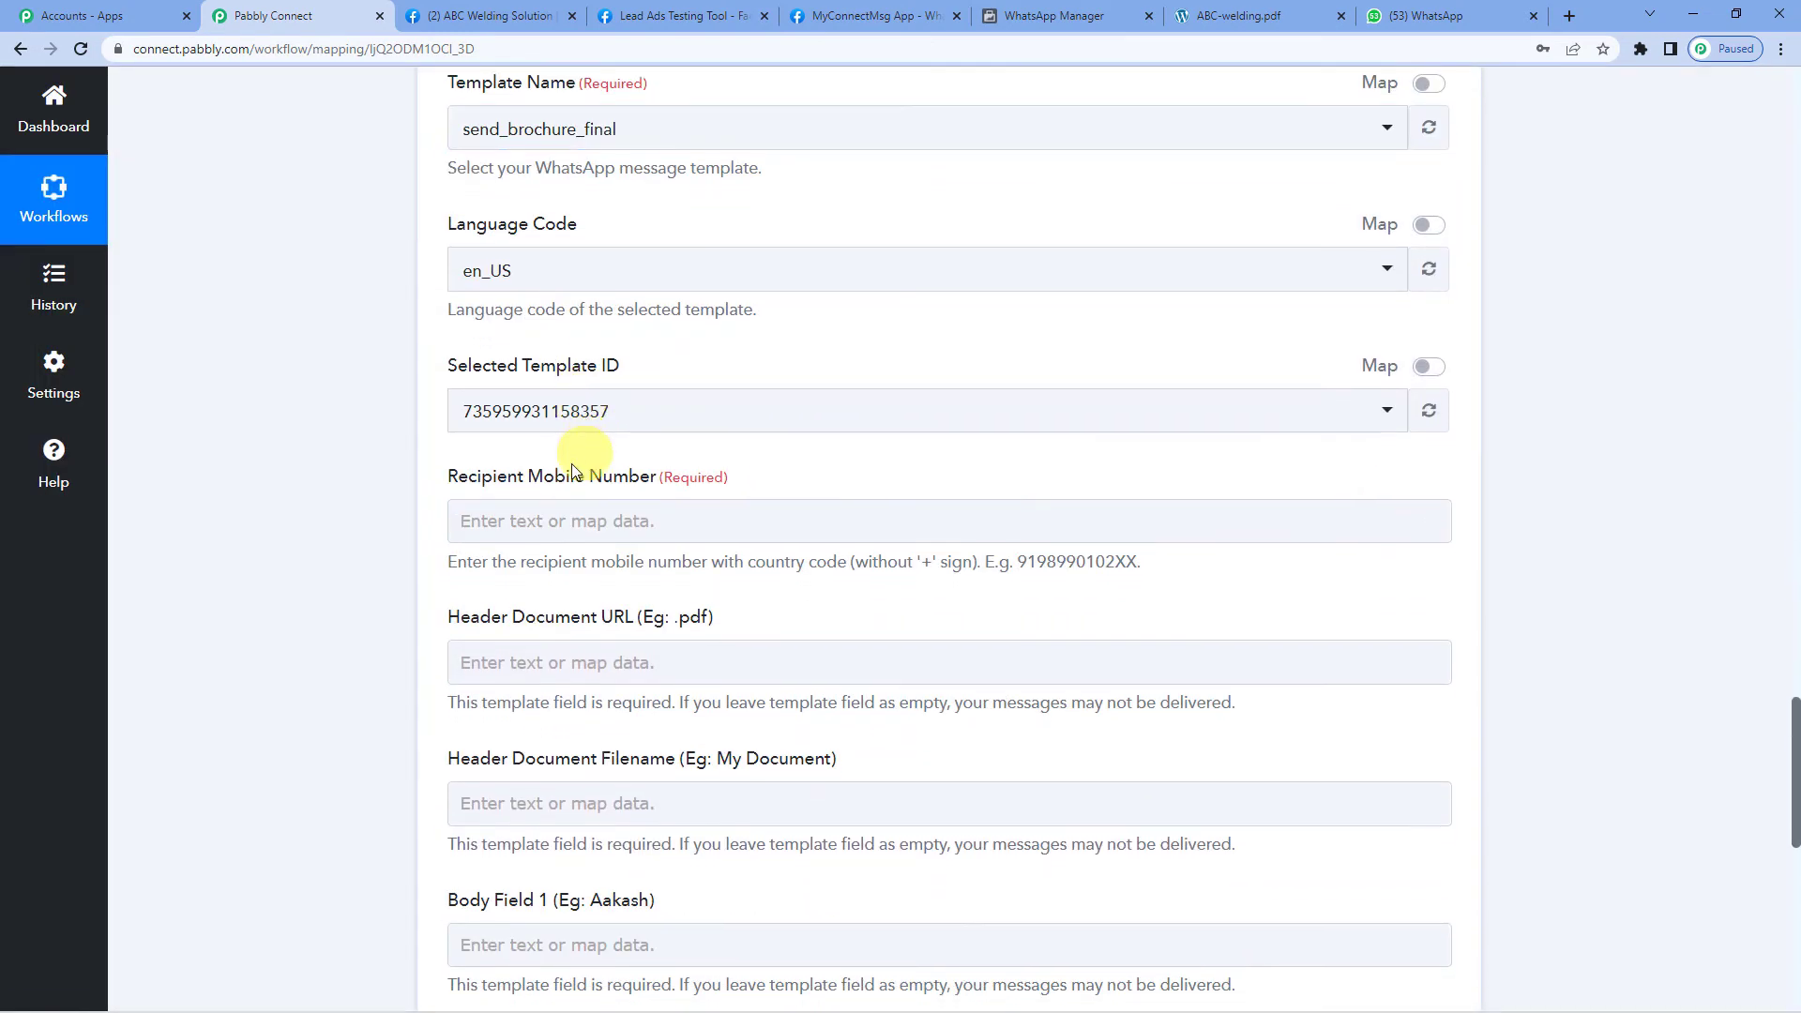
click(544, 523)
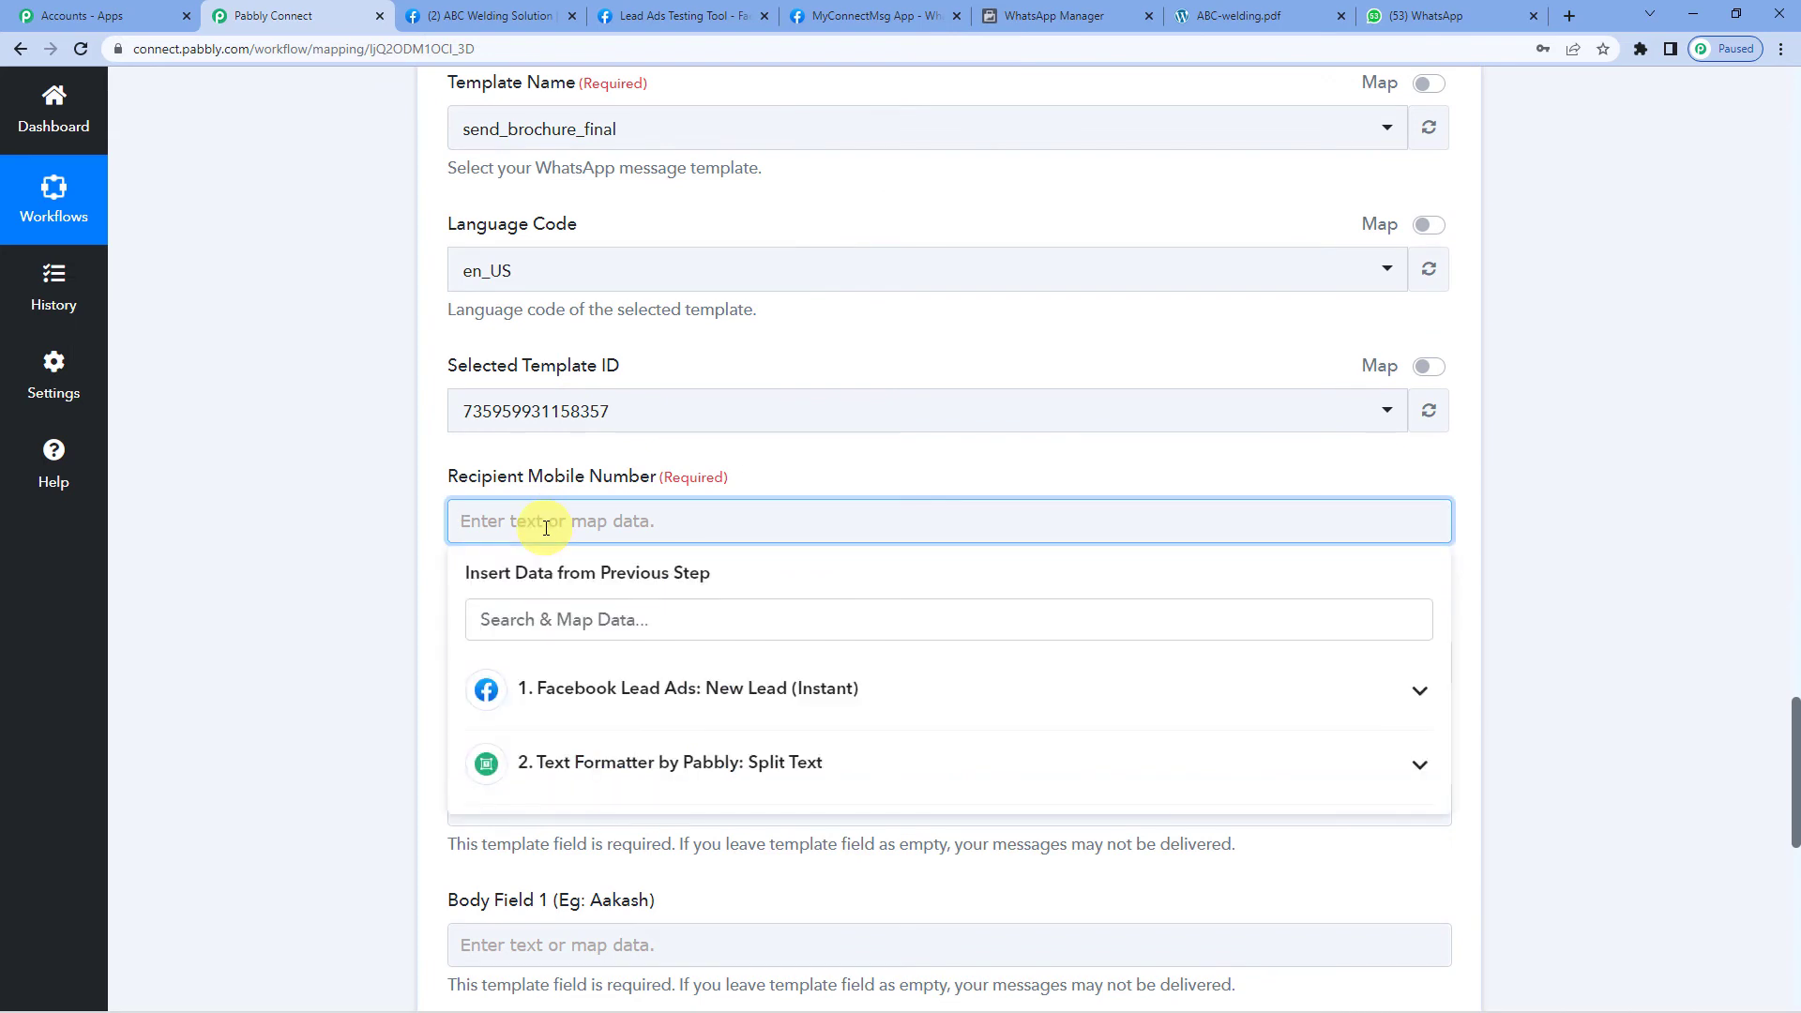
click(622, 765)
scroll(669, 760, down, 1)
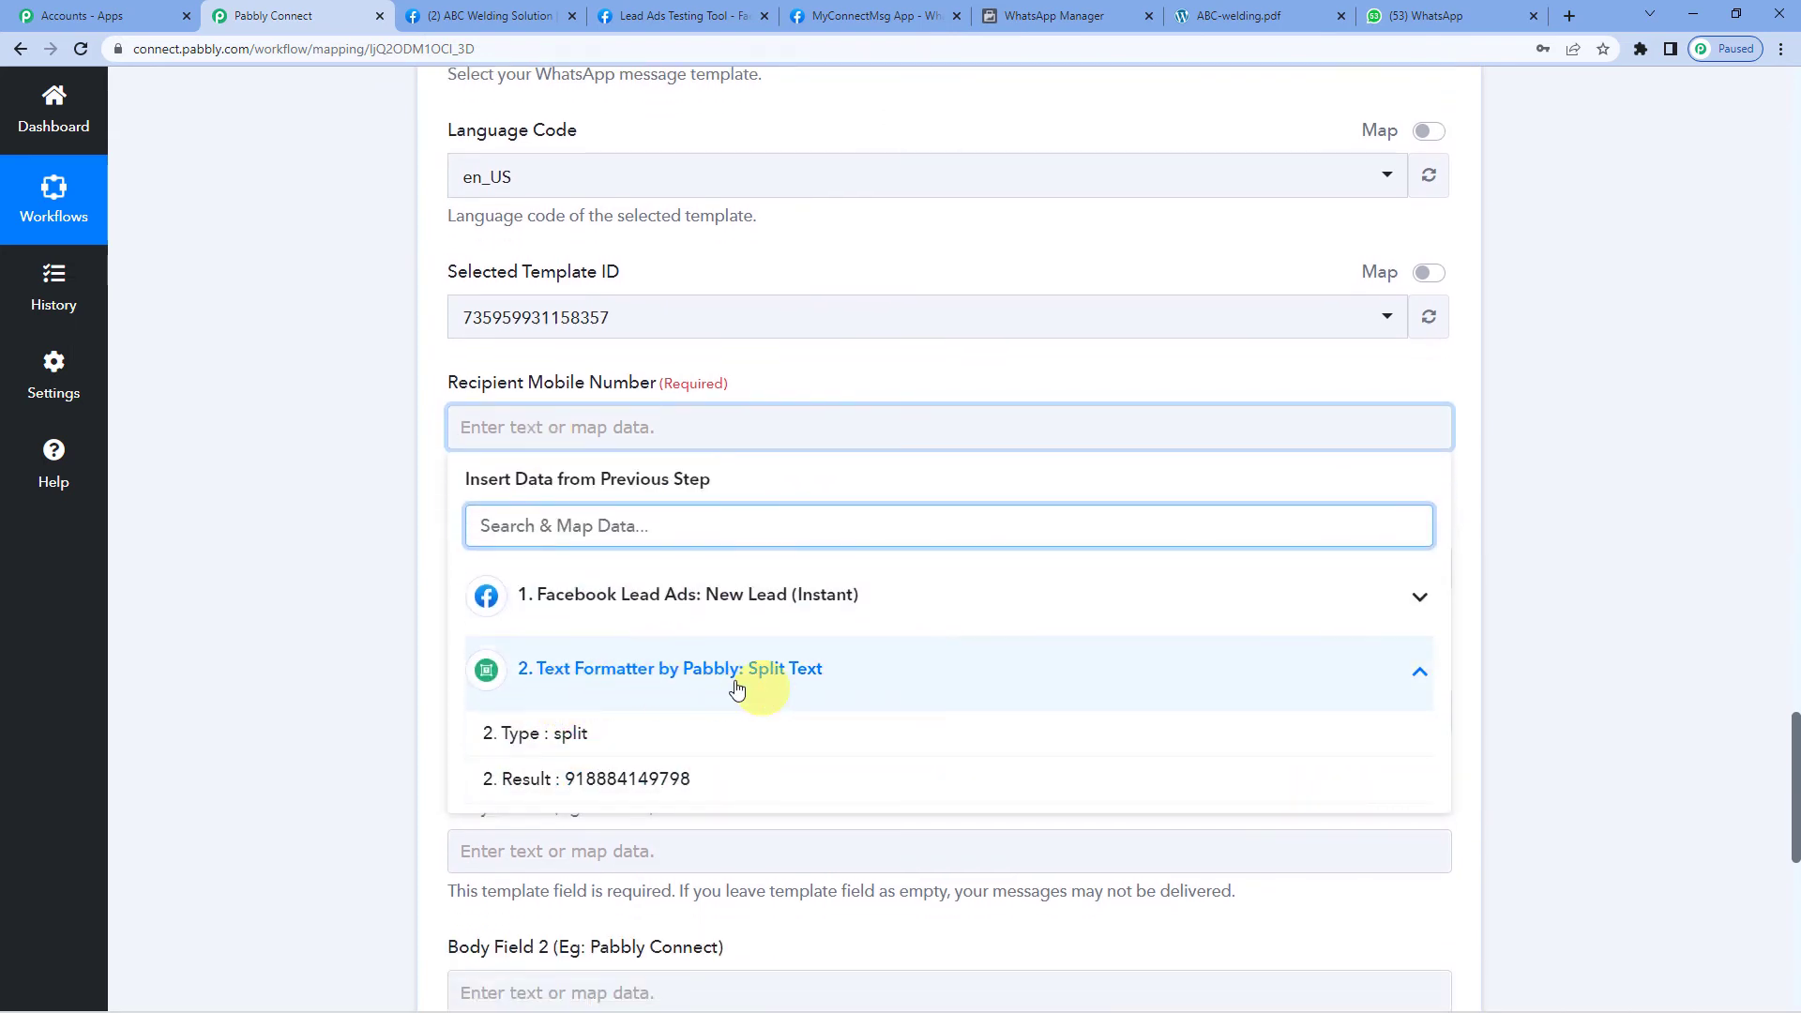
click(636, 785)
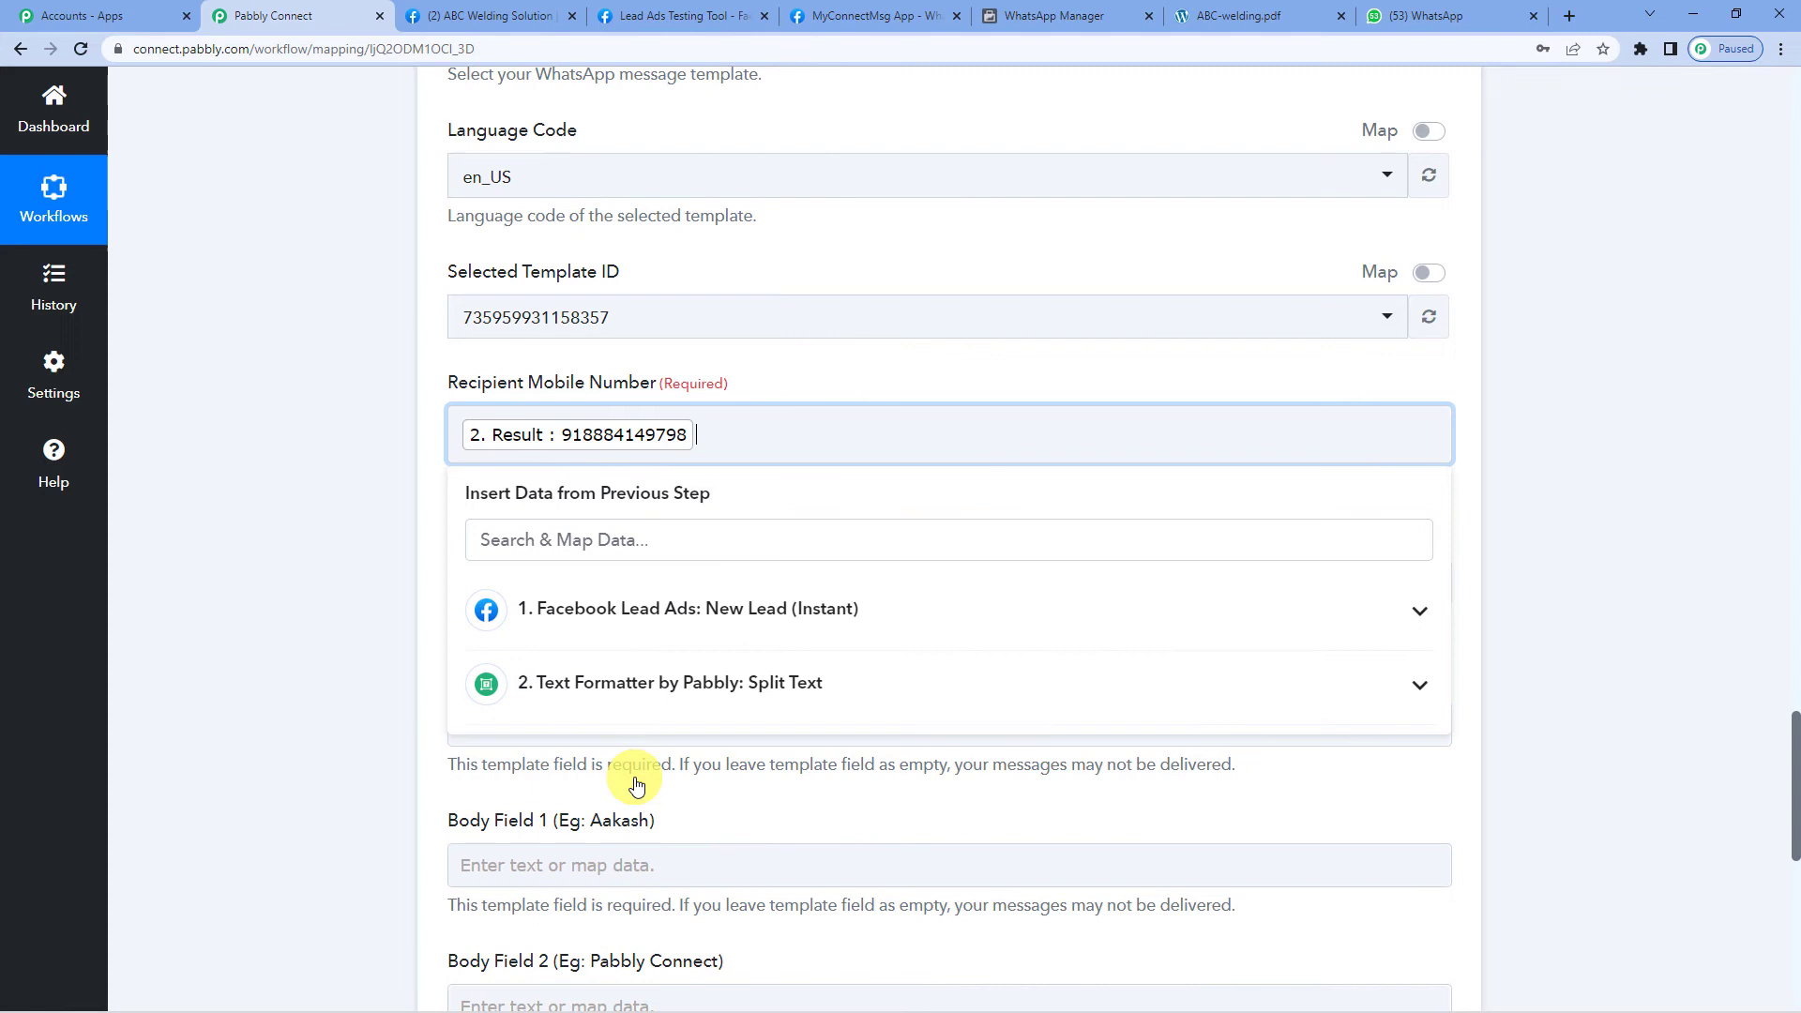
click(447, 486)
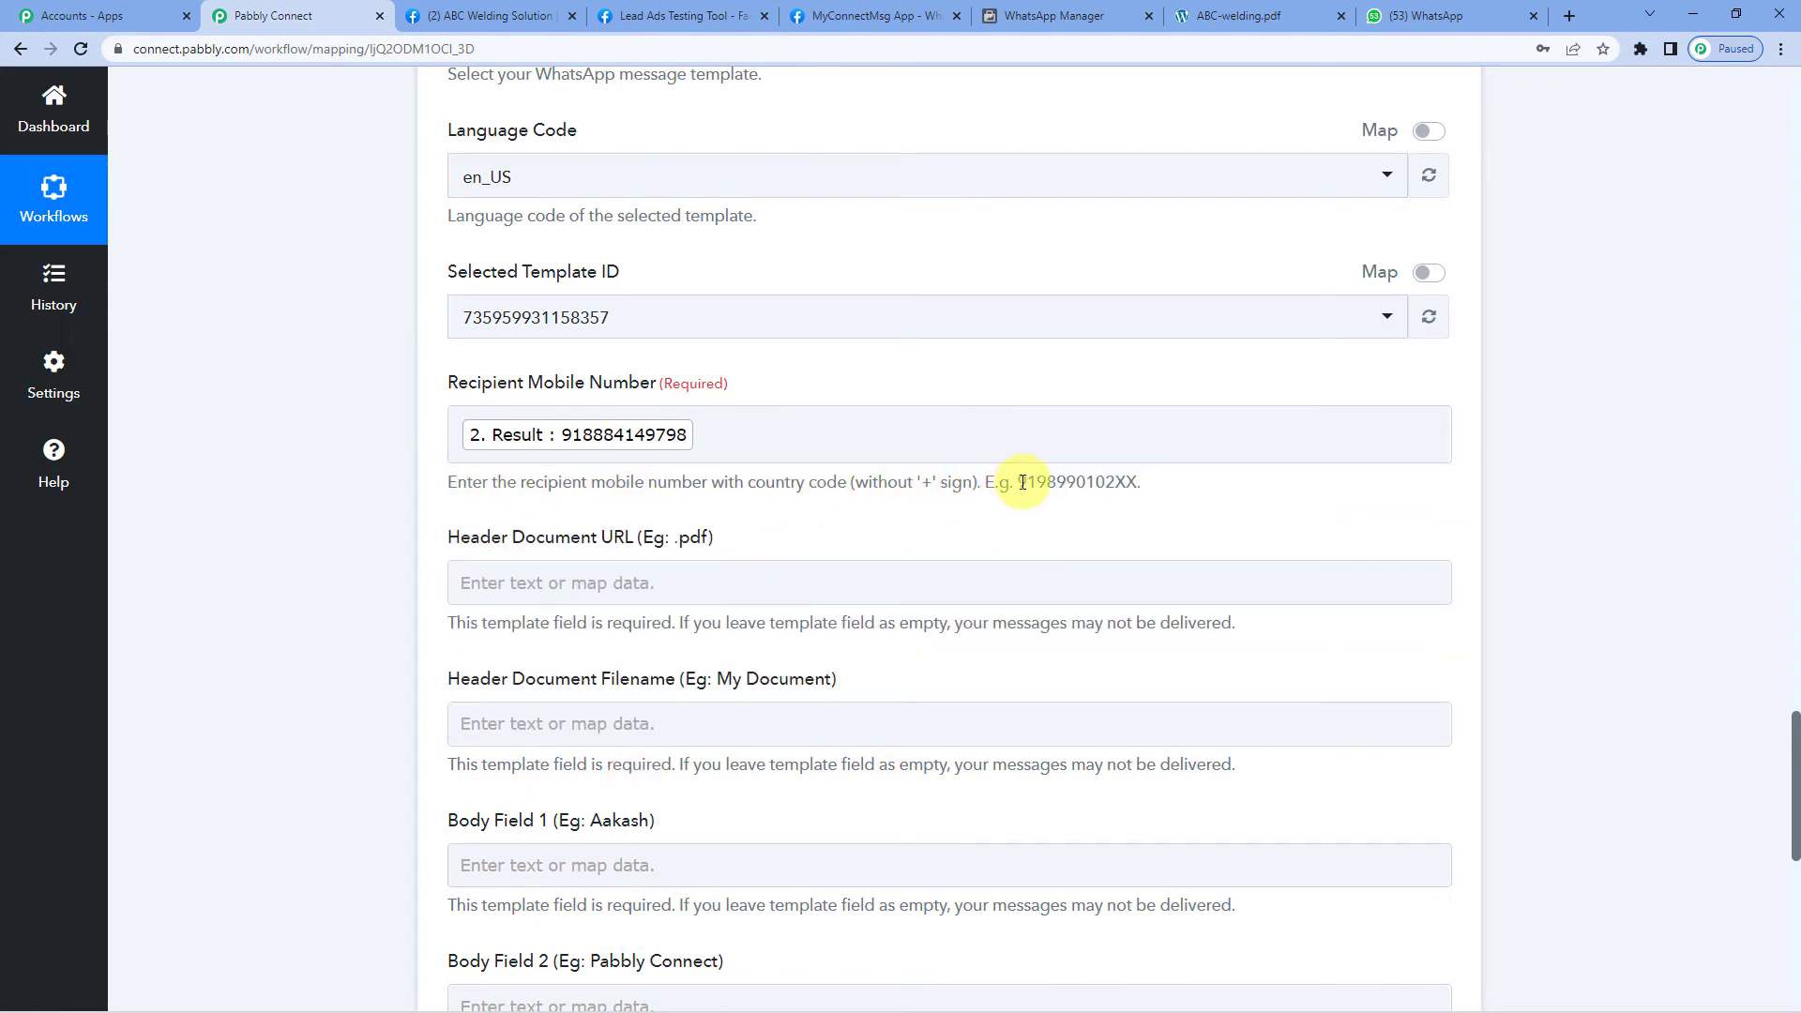
drag(1023, 483, 1153, 494)
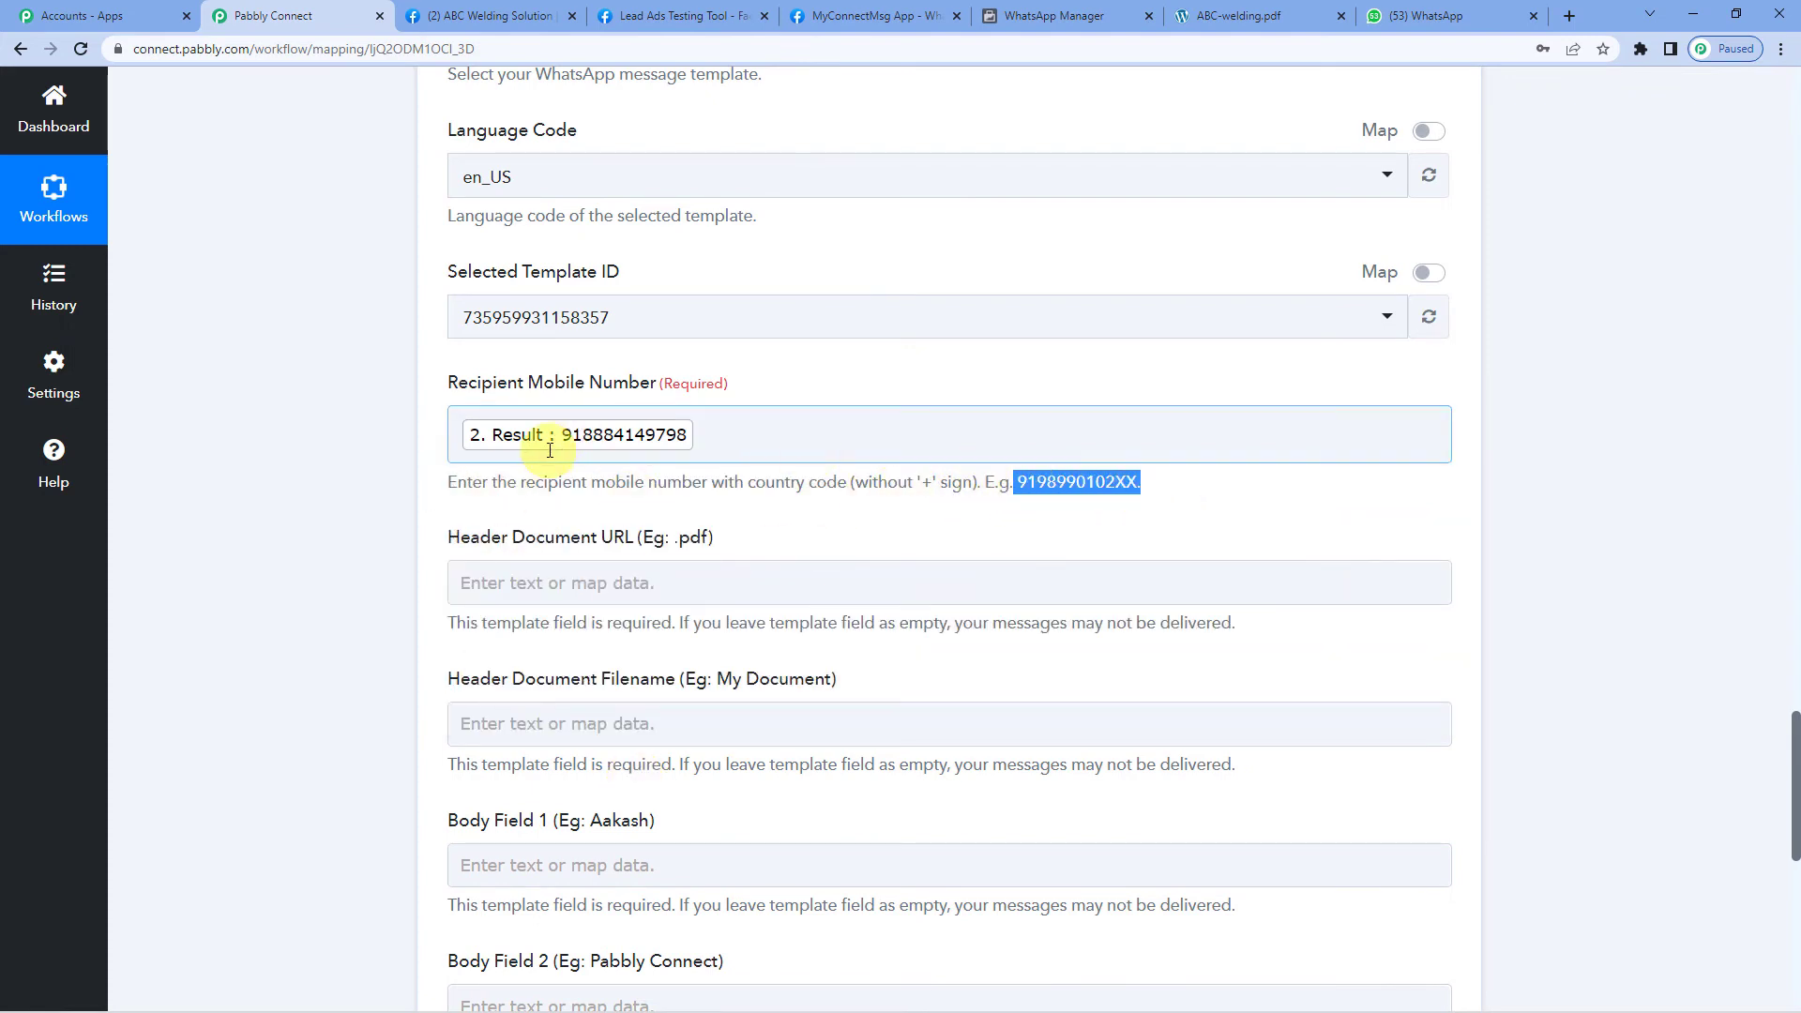
click(420, 486)
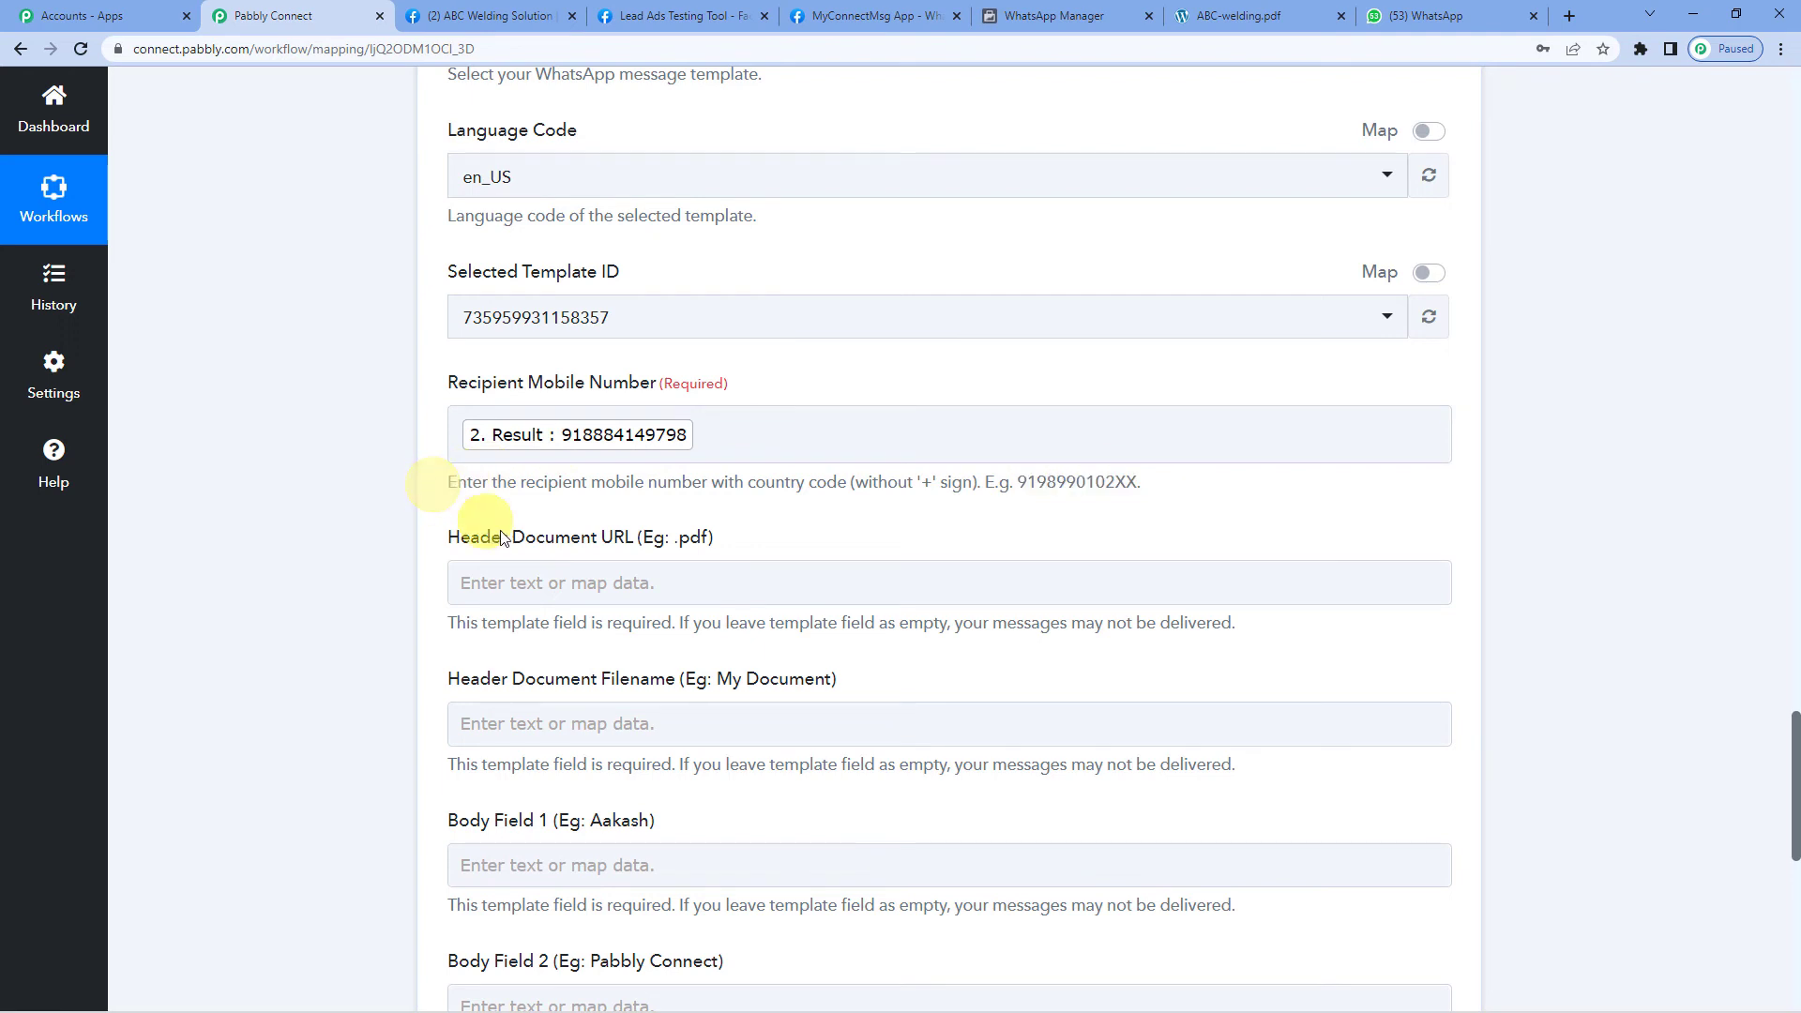
Copy the web address of ABC-welding.pdf and enter it as the Header Document URL.
scroll(579, 565, down, 1)
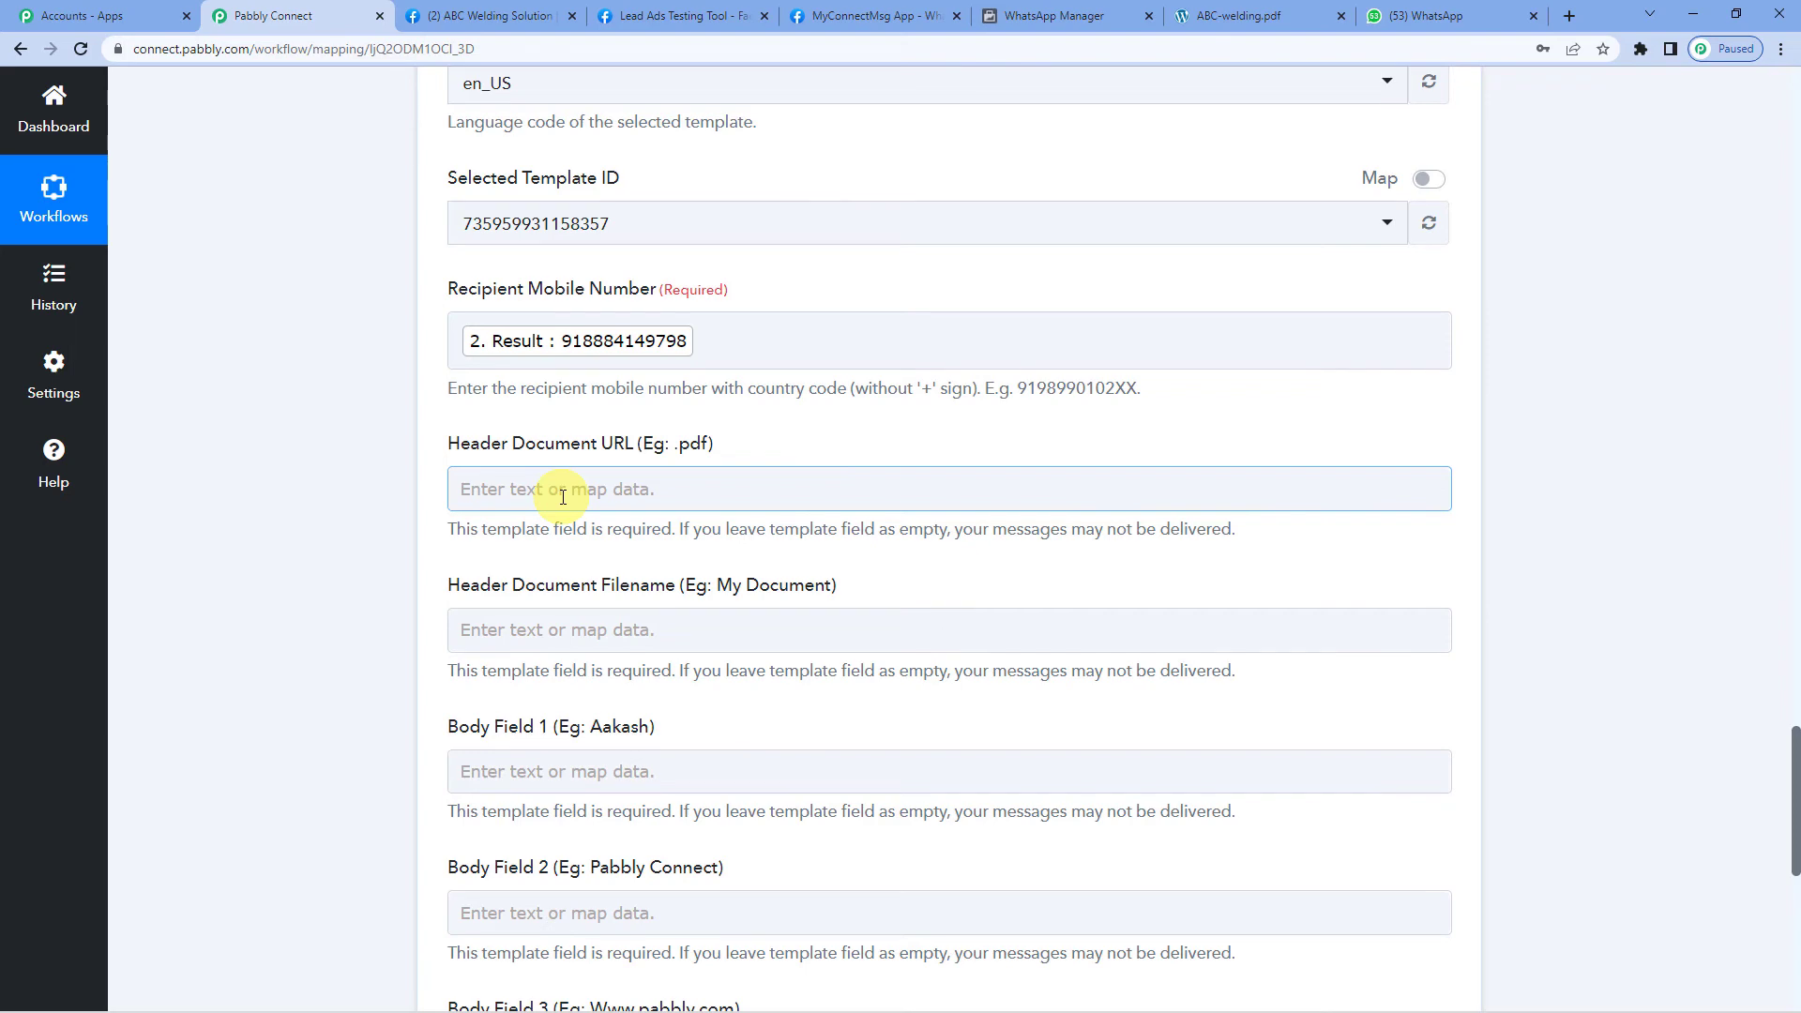
click(1239, 16)
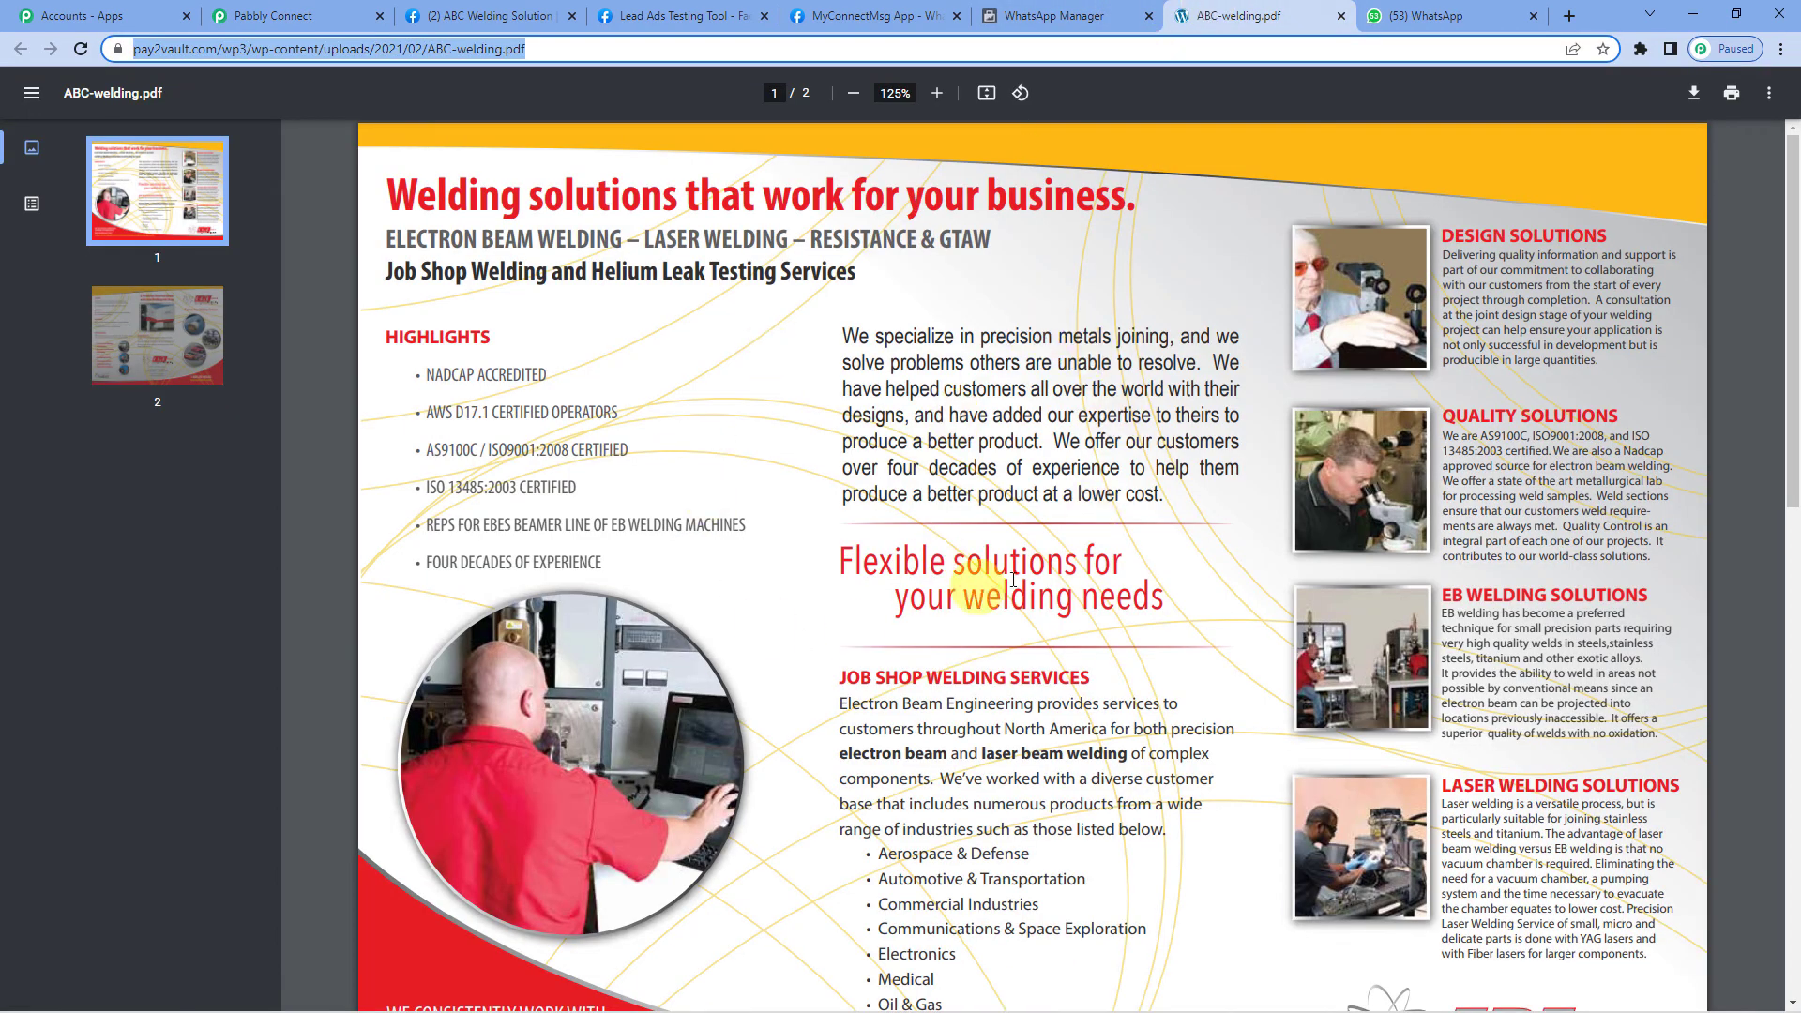
drag(568, 48, 120, 49)
key(ctrl+c)
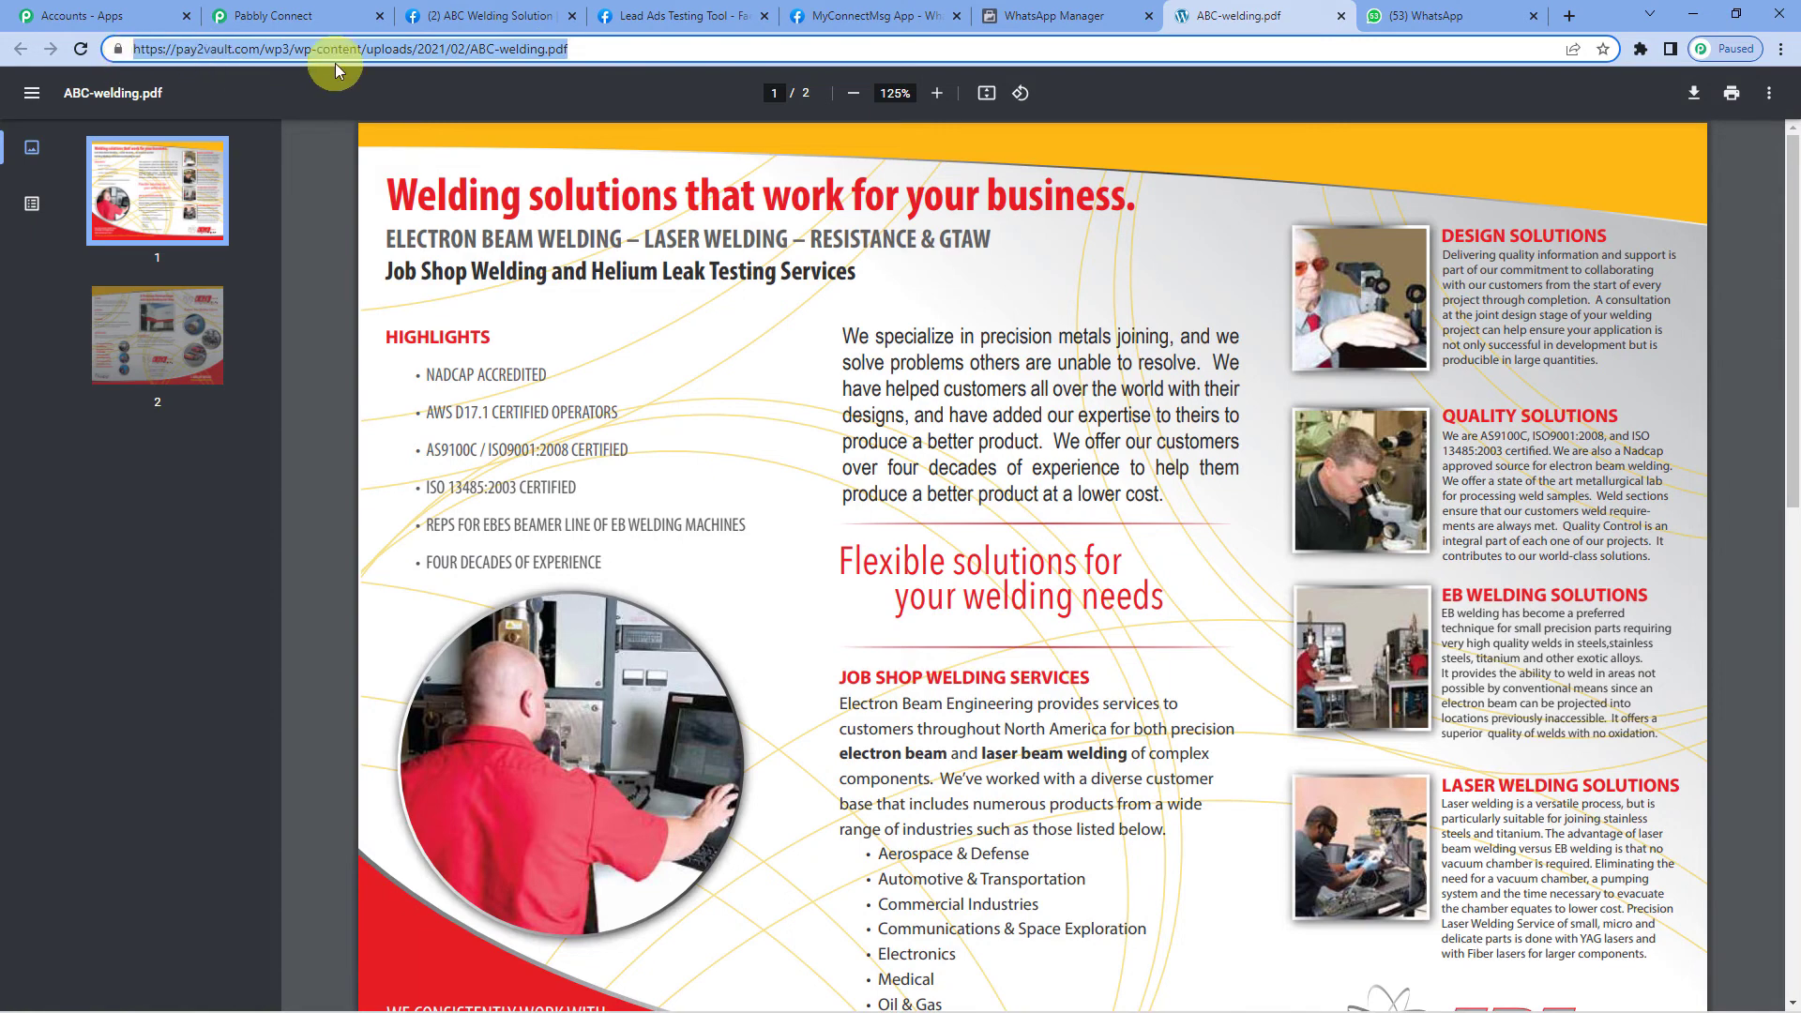
click(319, 16)
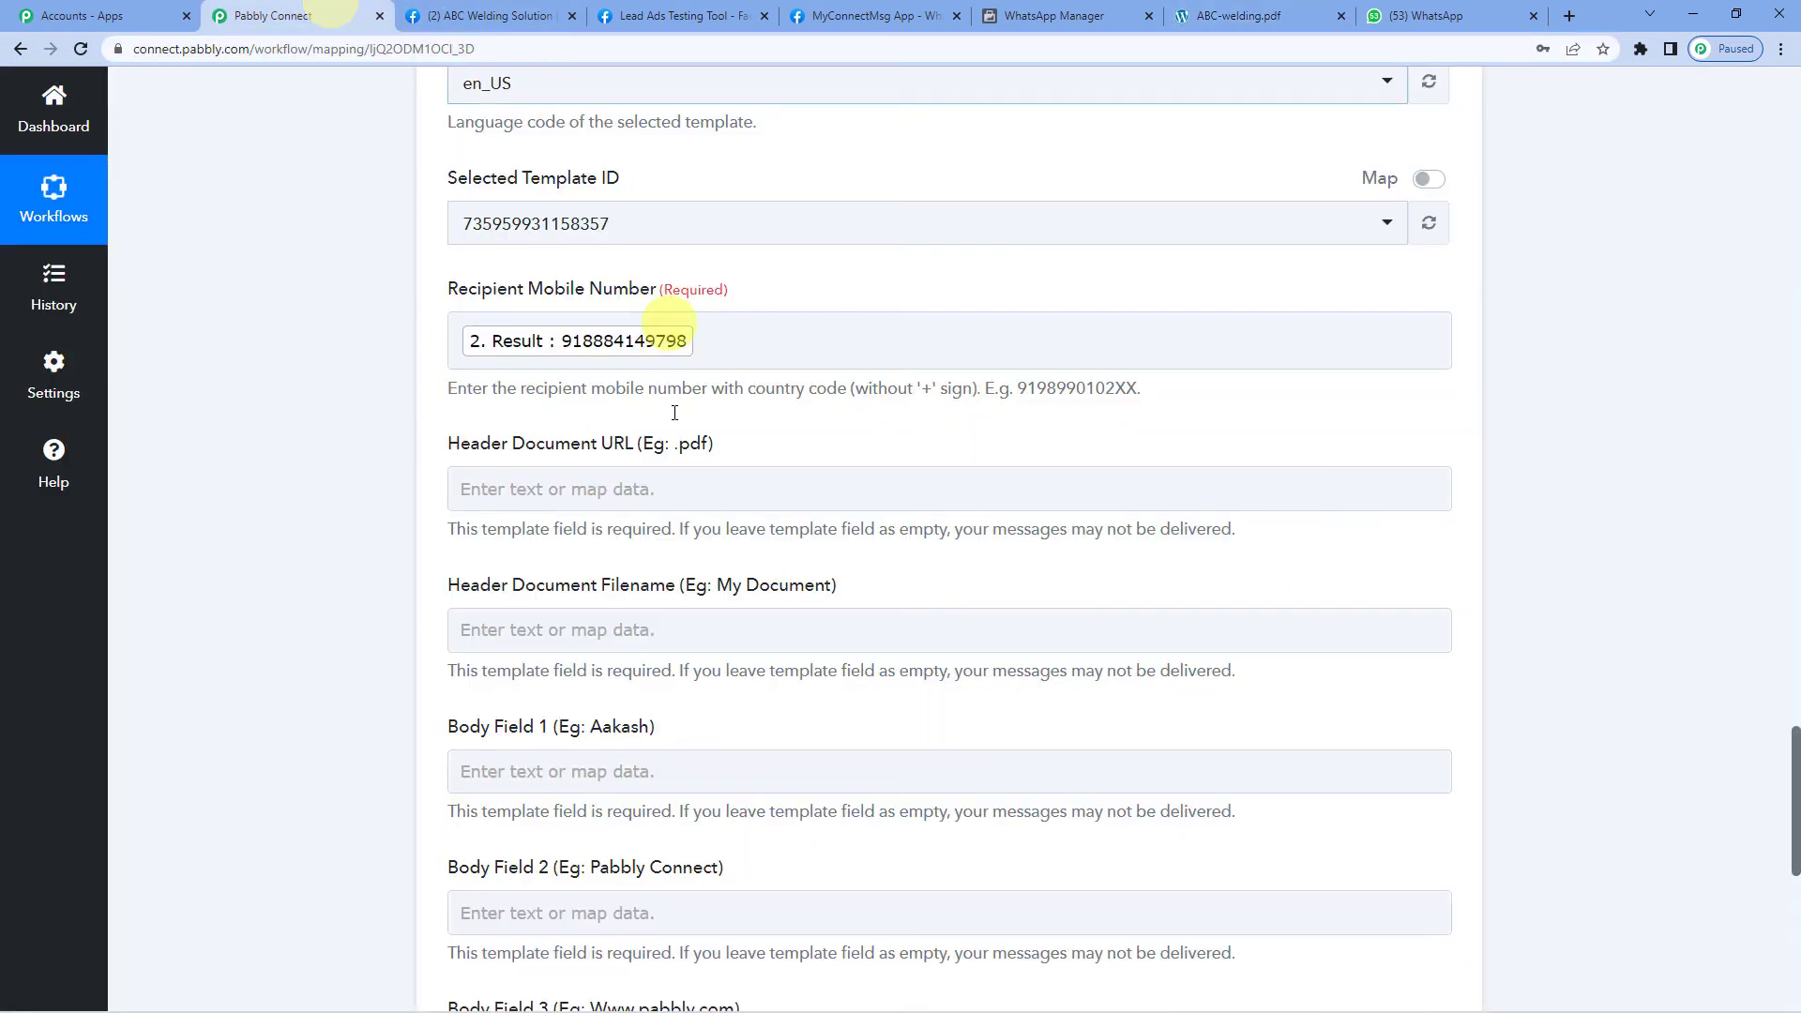
click(575, 492)
key(ctrl+v)
click(436, 485)
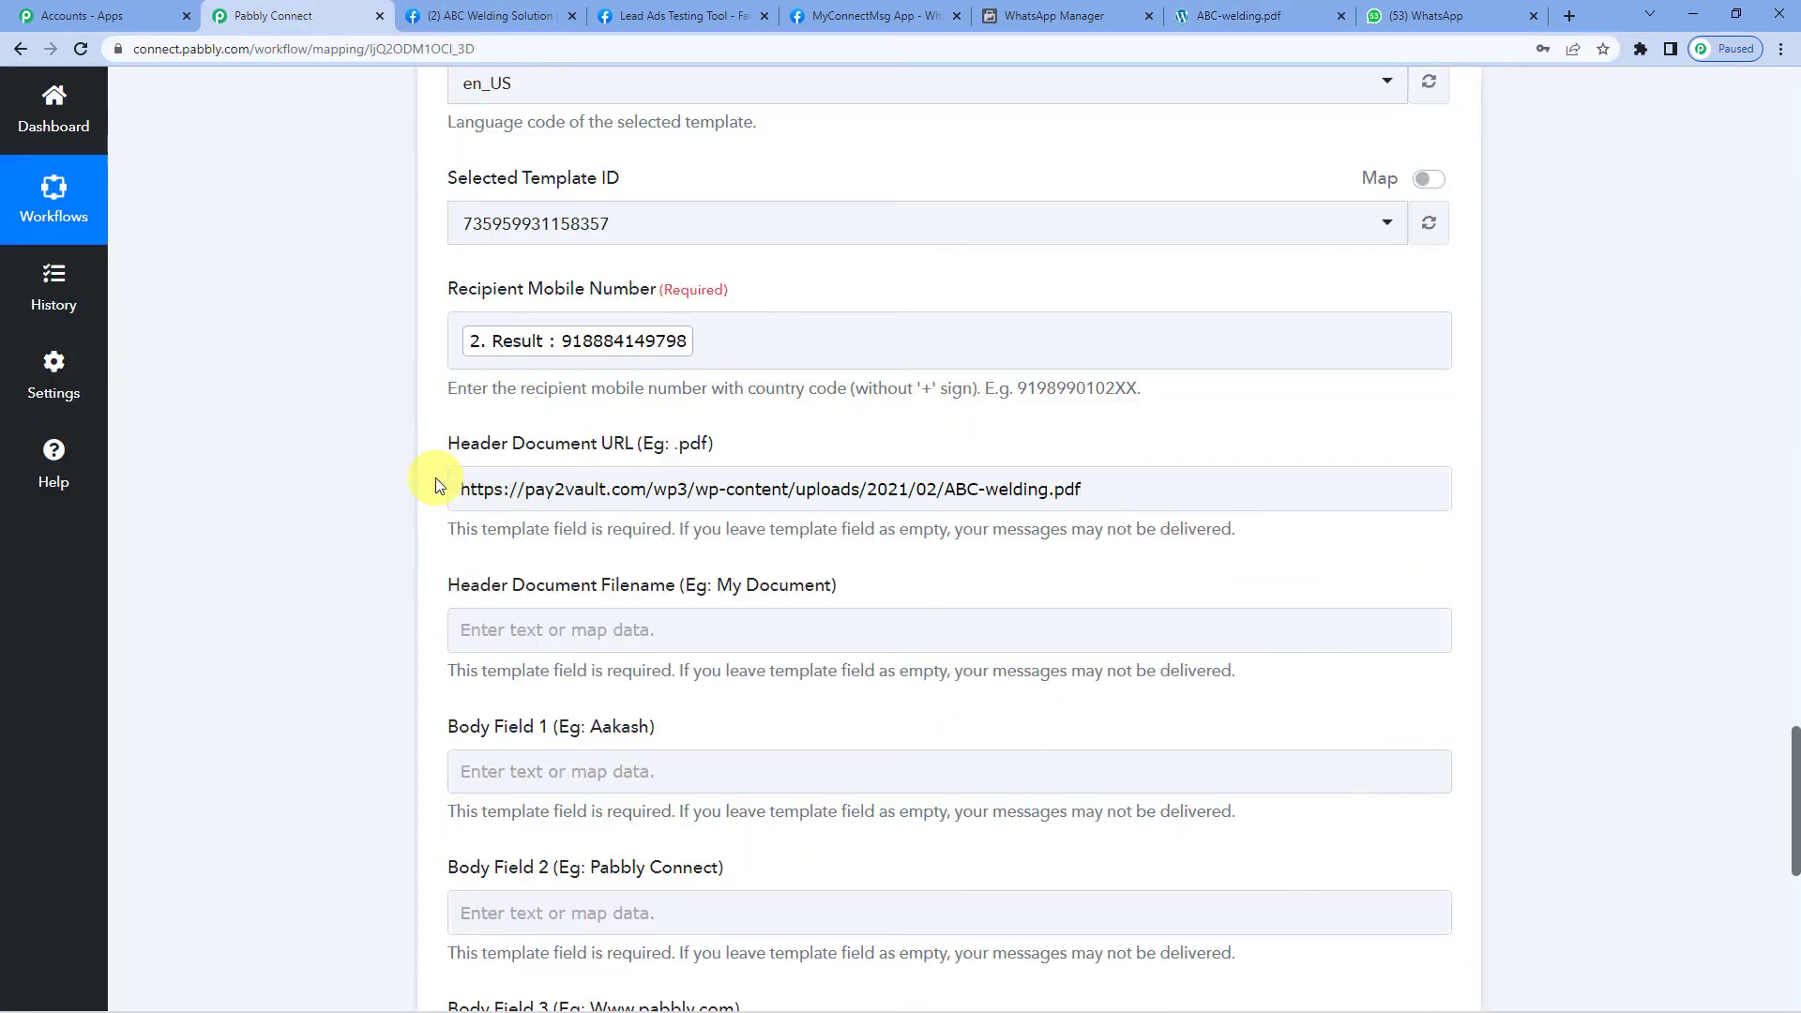
Set the Header Document Filename to Brochure.
scroll(436, 483, down, 1)
click(548, 540)
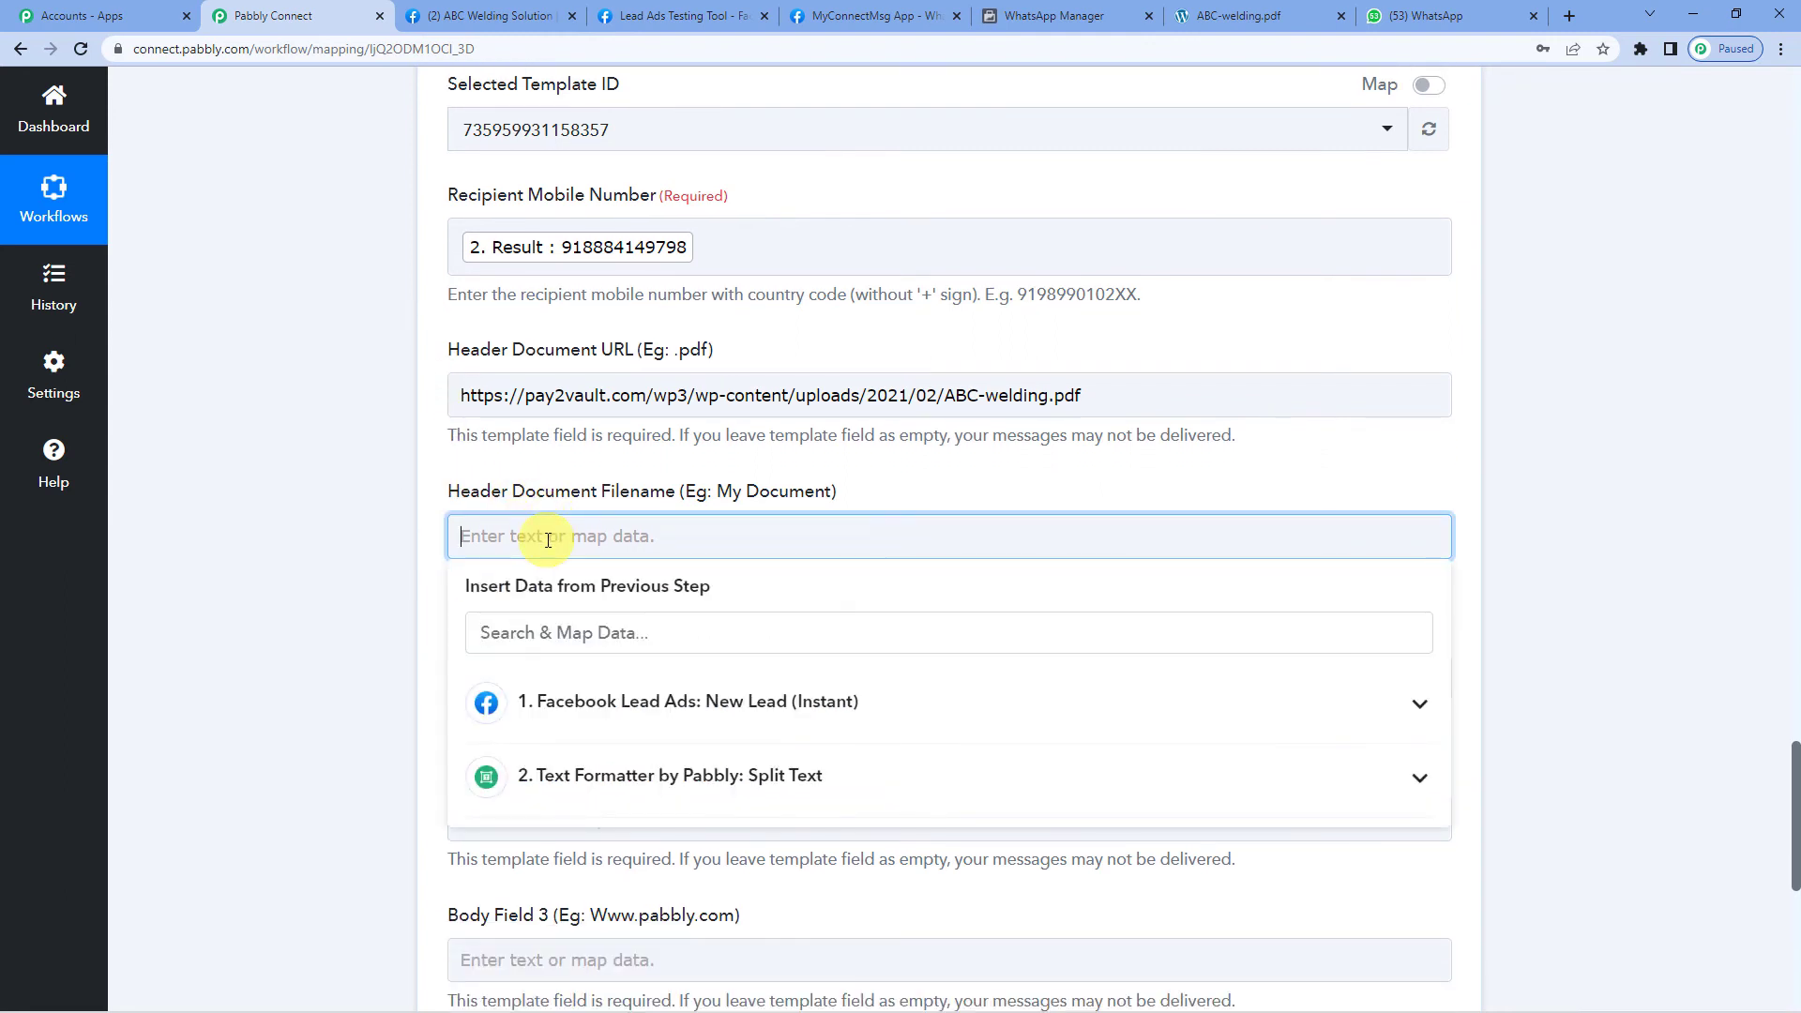
text(Brochure)
click(442, 487)
Check the first placeholder in WhatsApp Manager's send_brochure_final template and map the Facebook lead's Res4 Full Name to Body Field 1.
scroll(443, 488, down, 2)
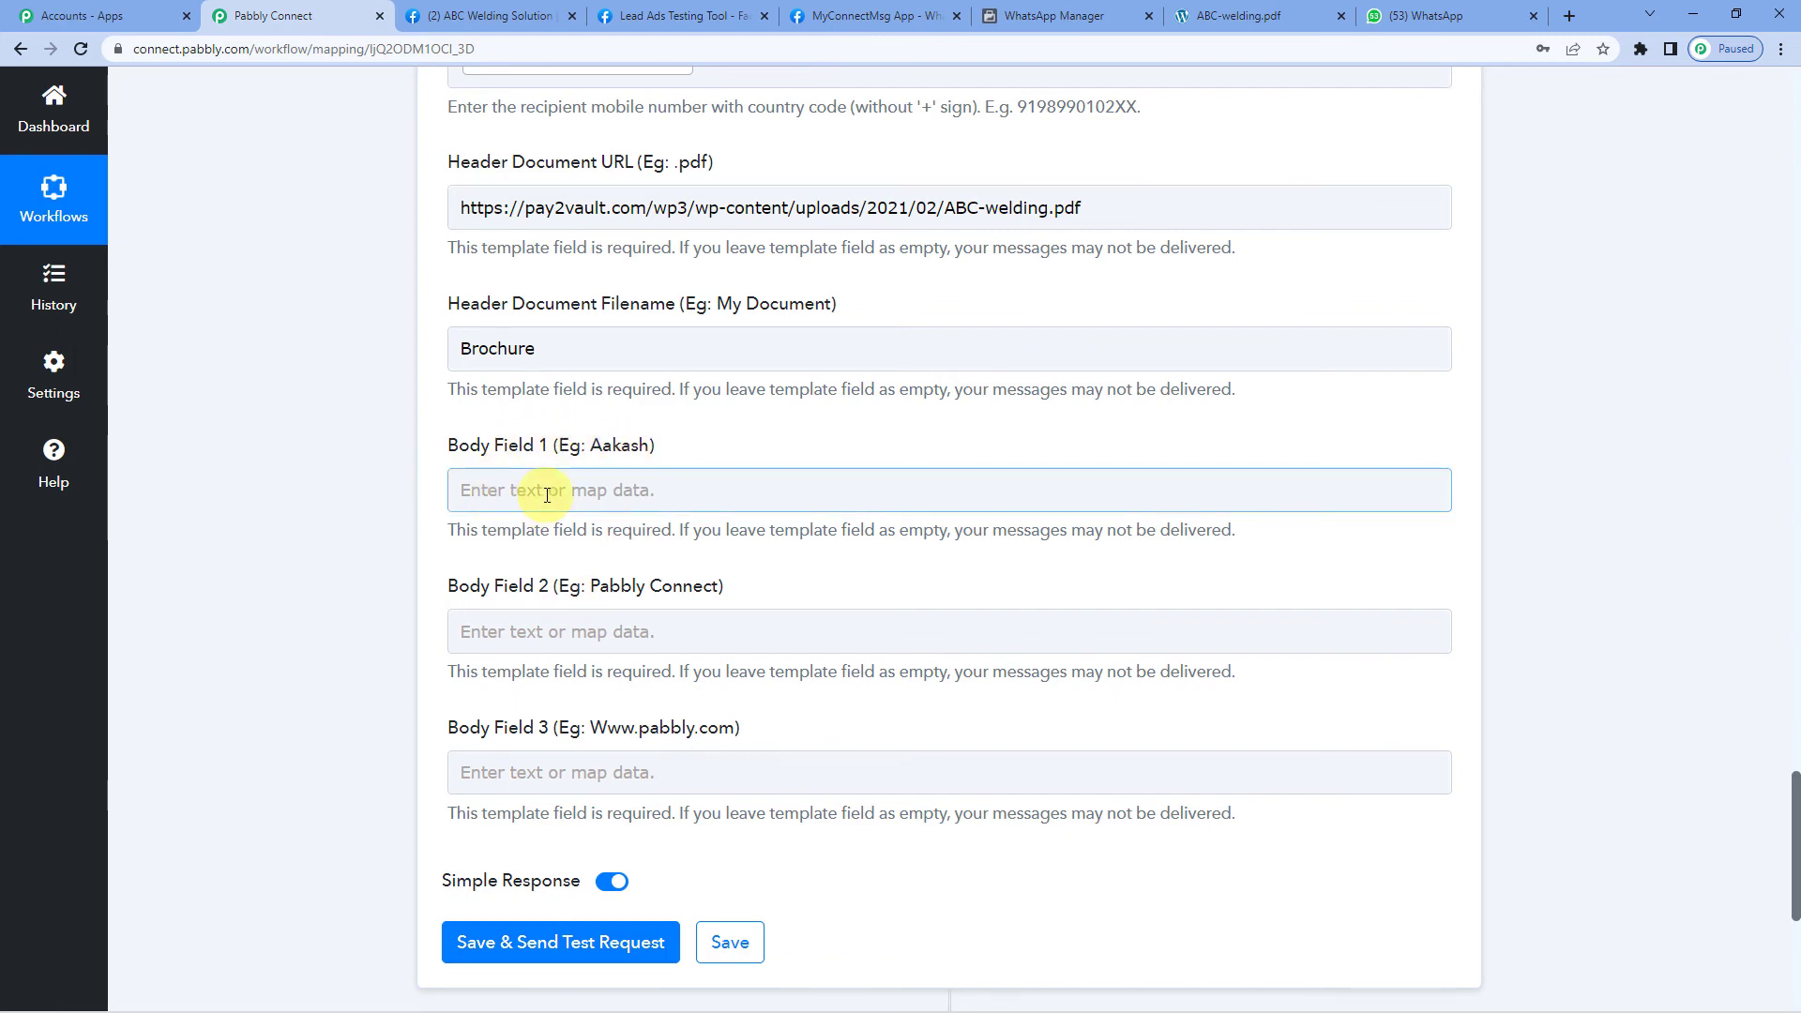
click(1022, 8)
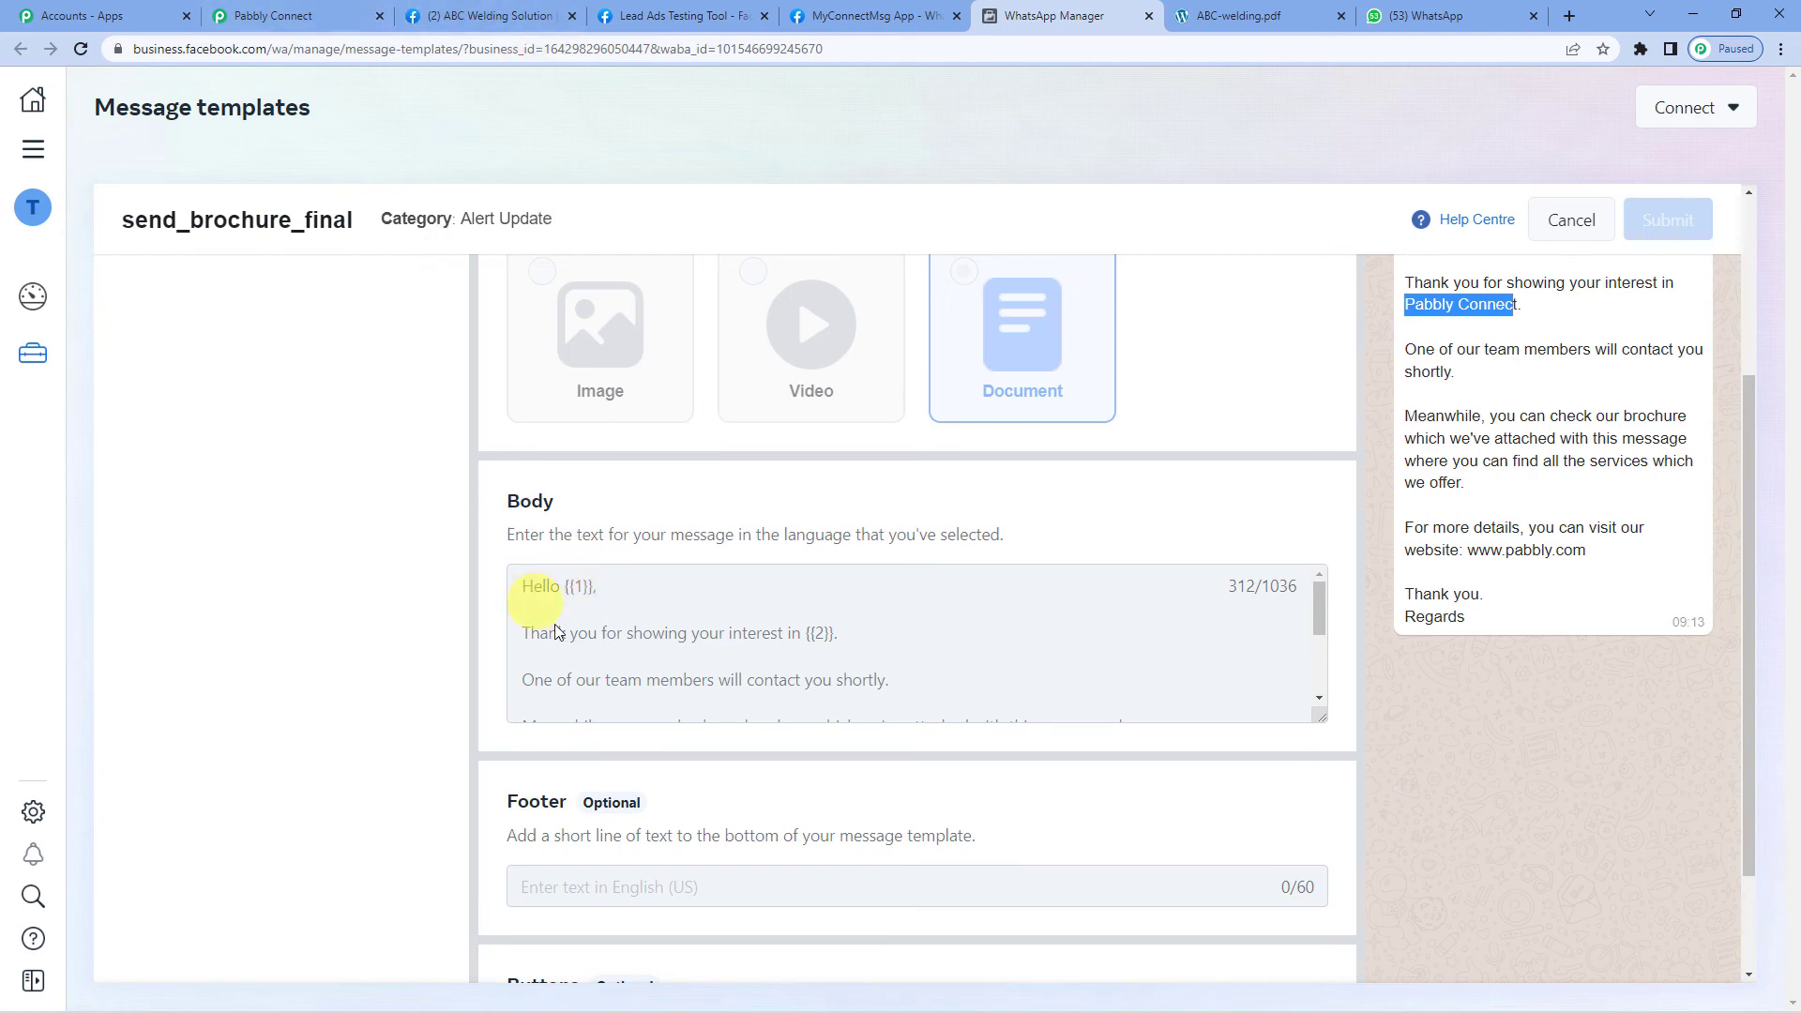
click(282, 15)
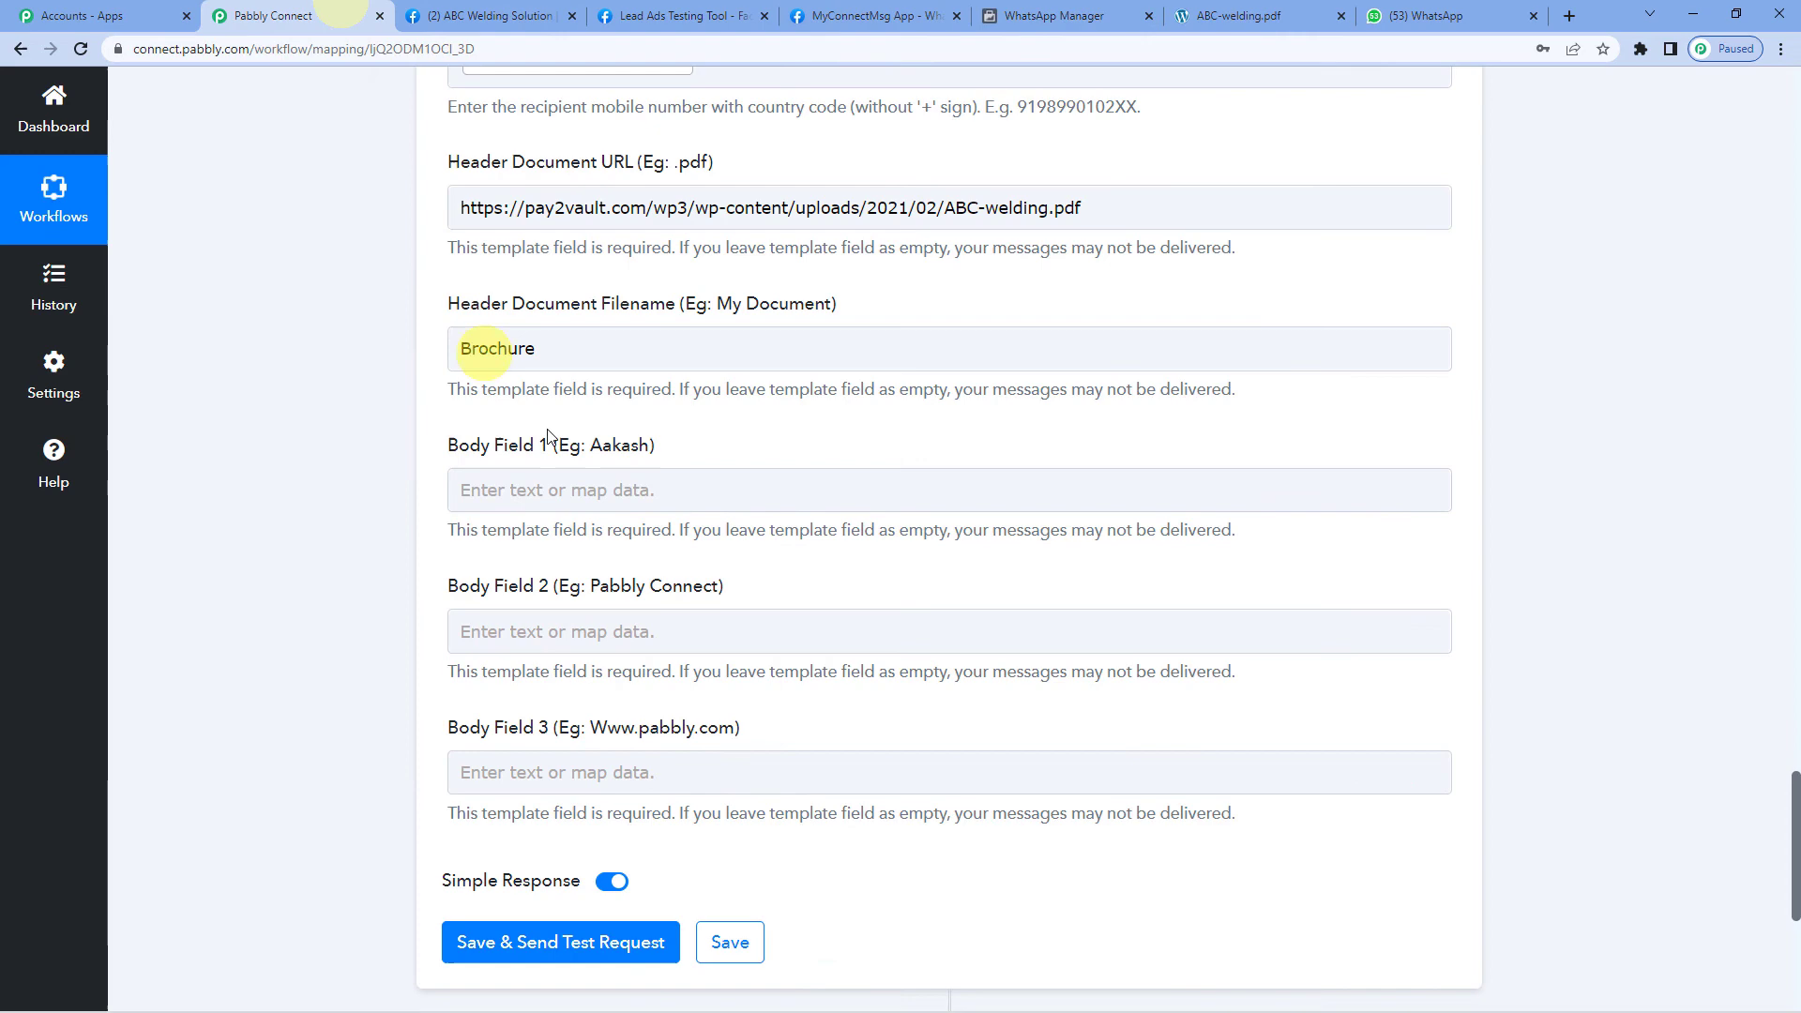
click(563, 487)
scroll(549, 525, down, 2)
click(664, 470)
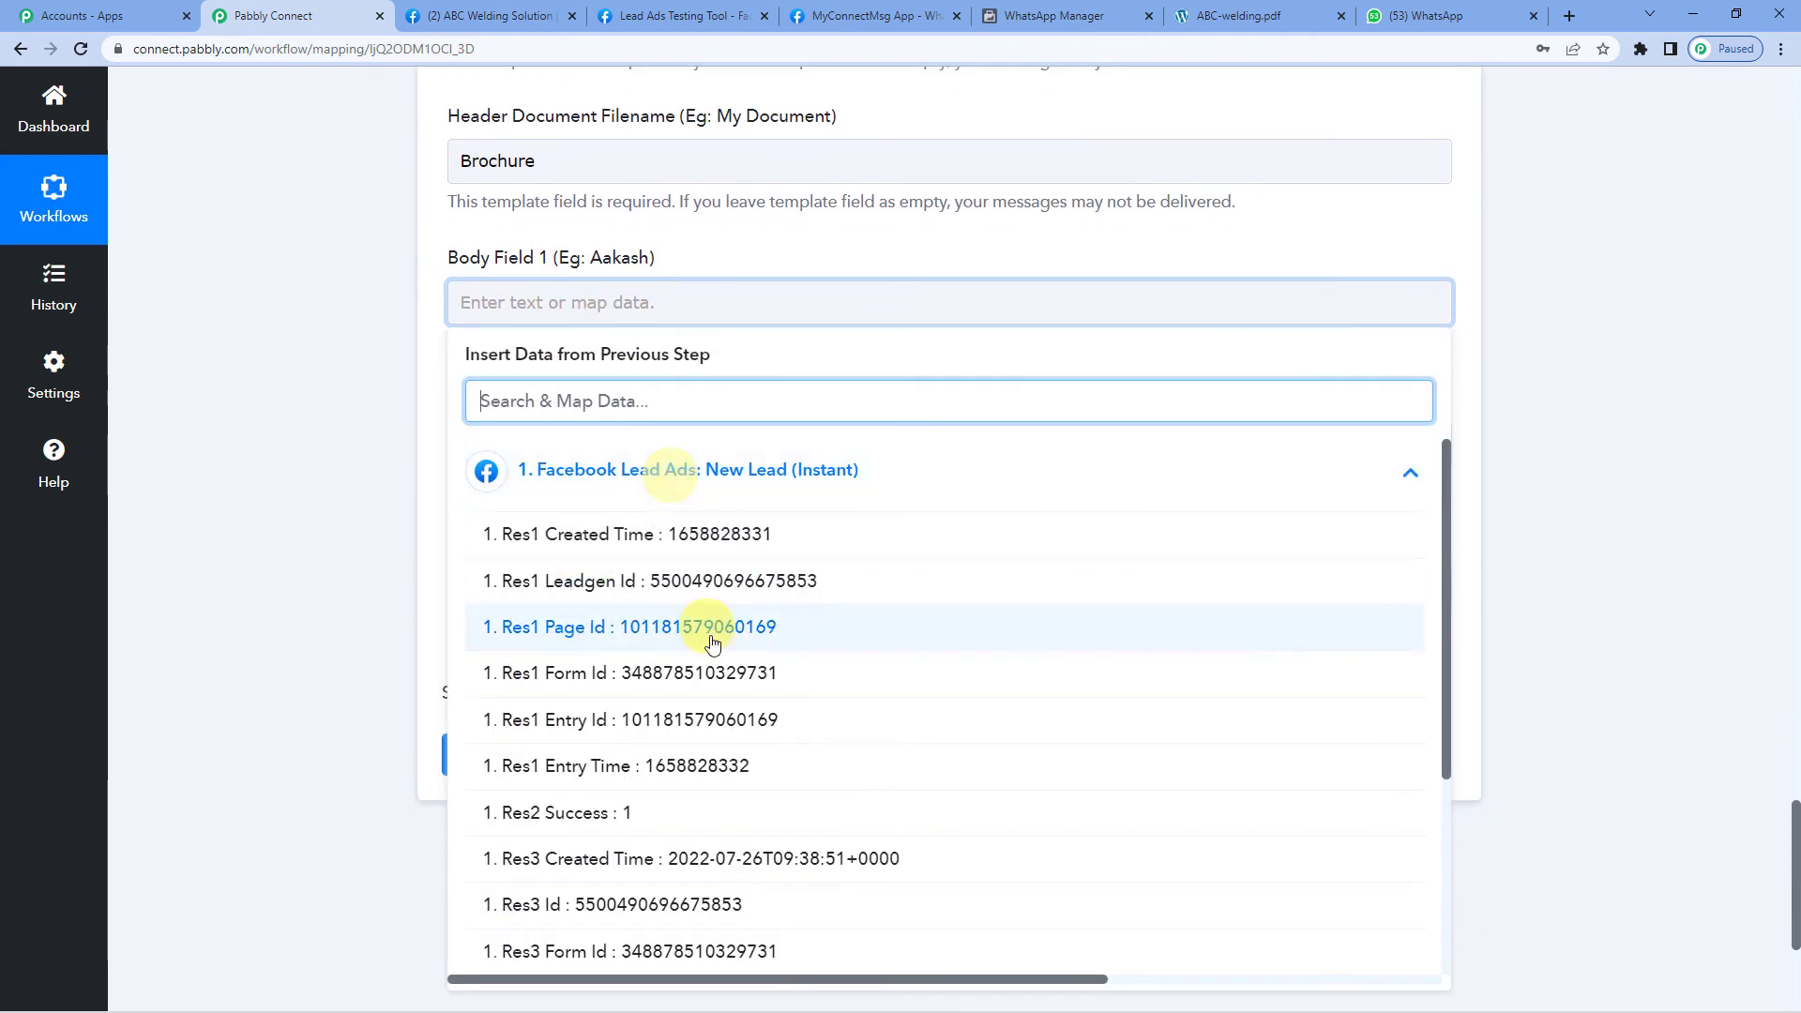
scroll(708, 633, down, 2)
scroll(713, 642, down, 2)
click(663, 945)
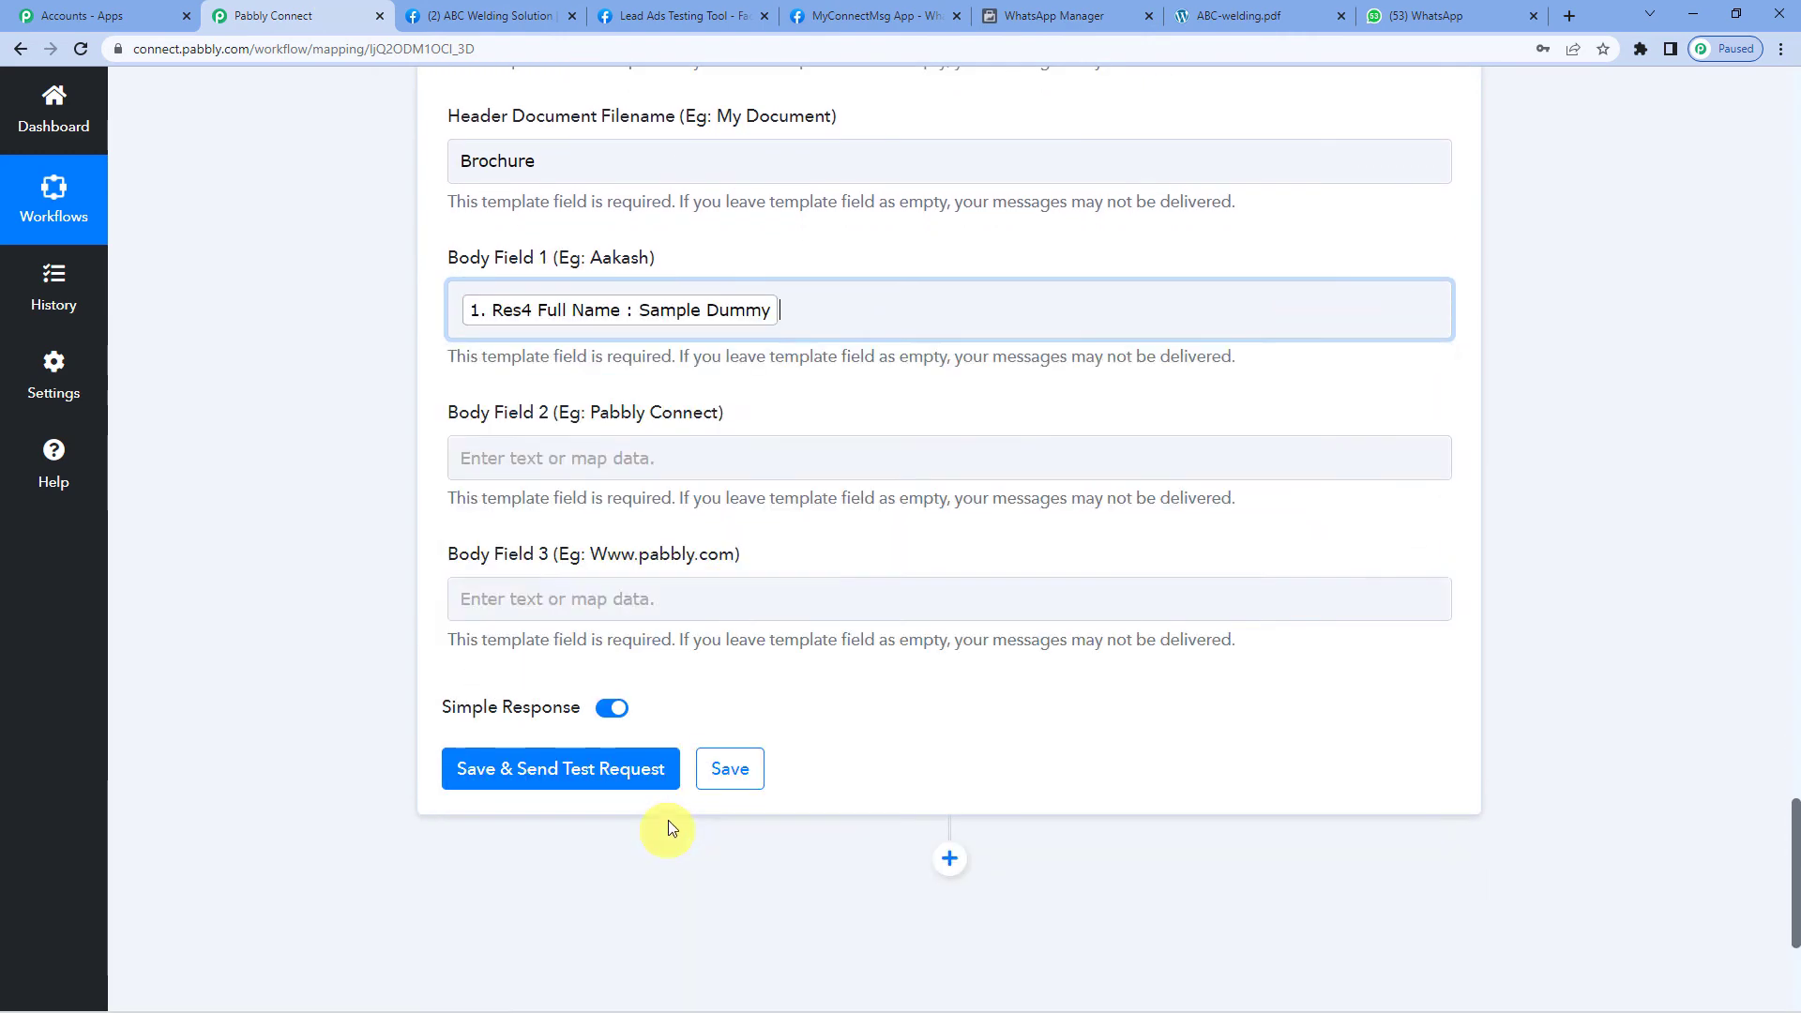
click(448, 356)
Check the second placeholder in the WhatsApp Manager template and set Body Field 2 to ABC Welding.
scroll(429, 342, down, 2)
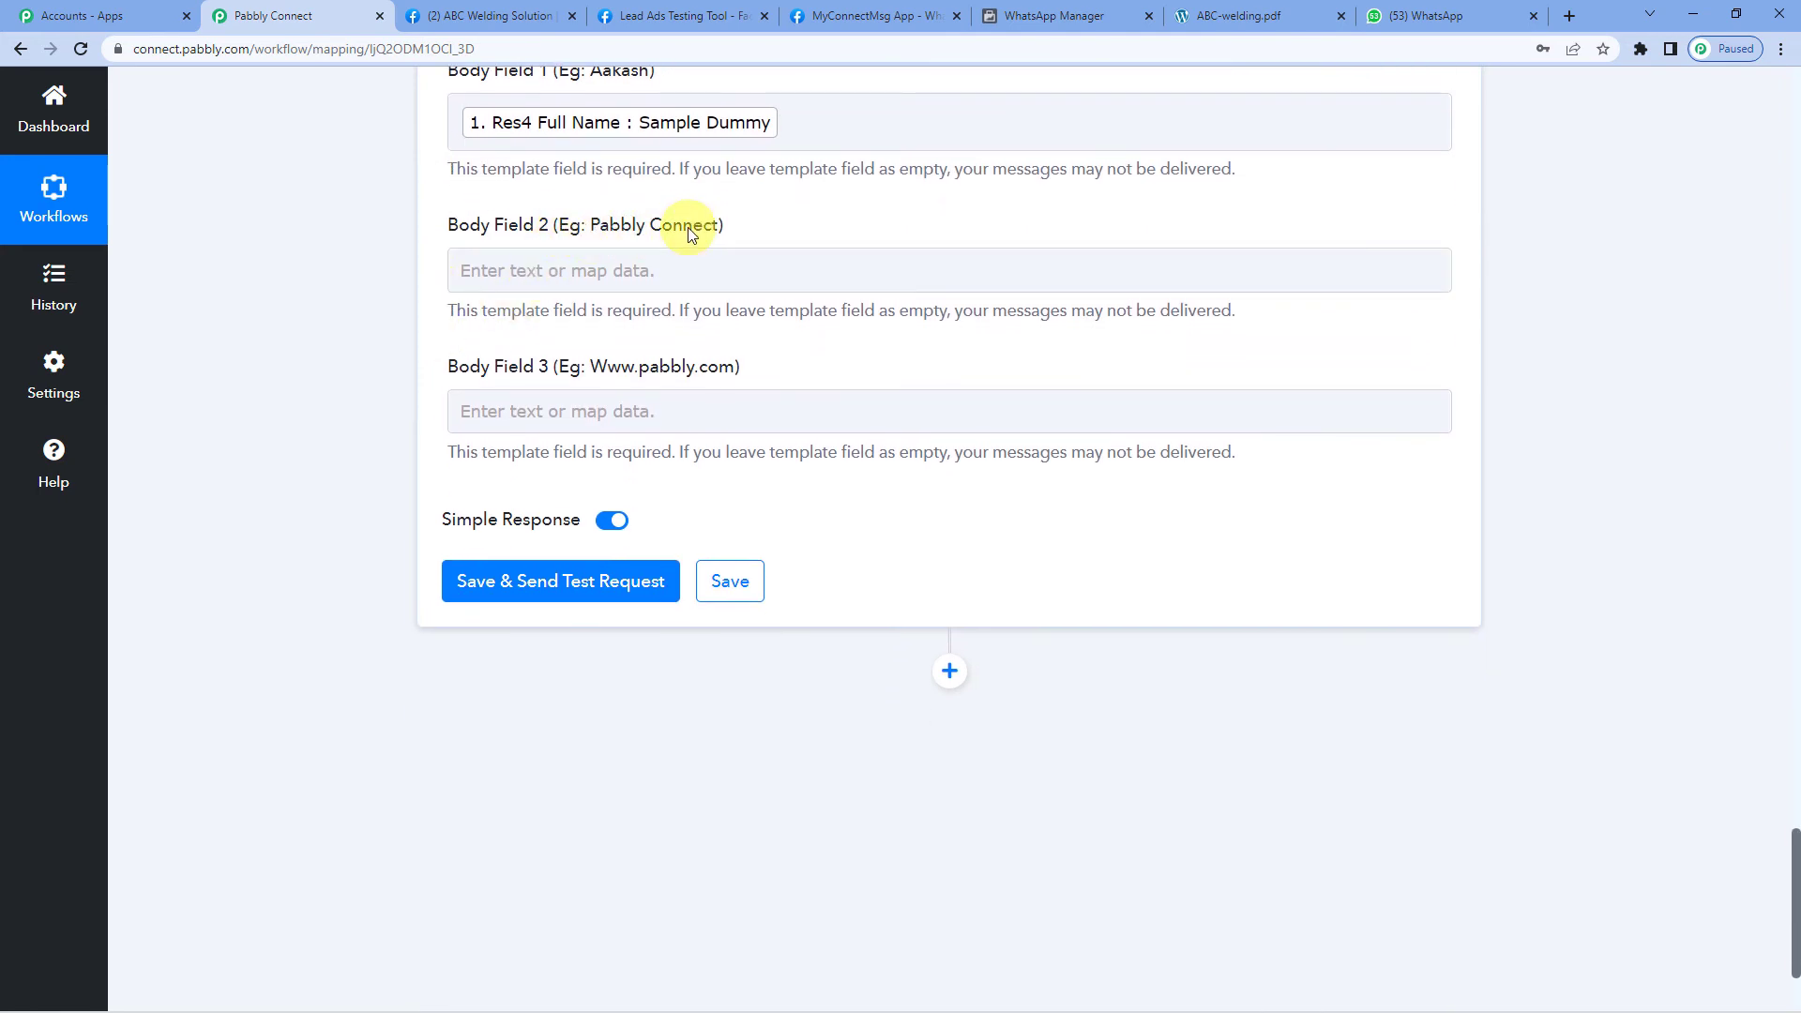
click(1063, 11)
scroll(594, 604, down, 2)
scroll(554, 629, up, 2)
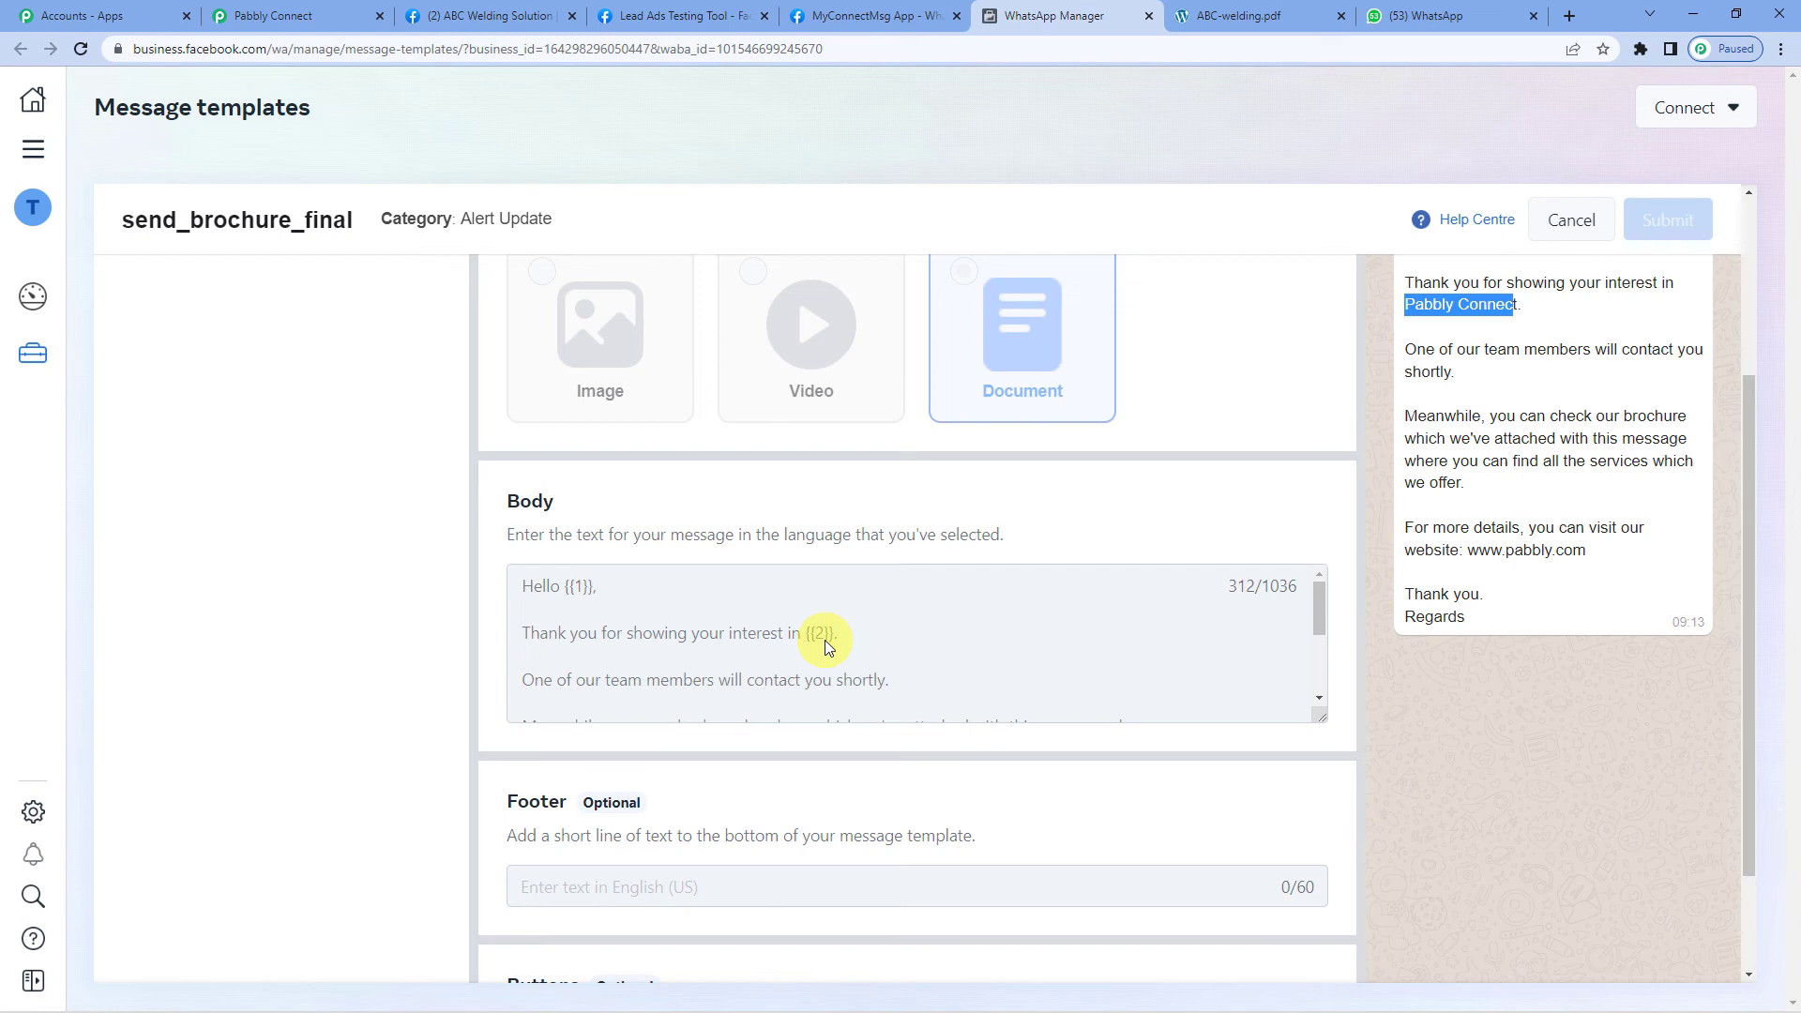
click(281, 15)
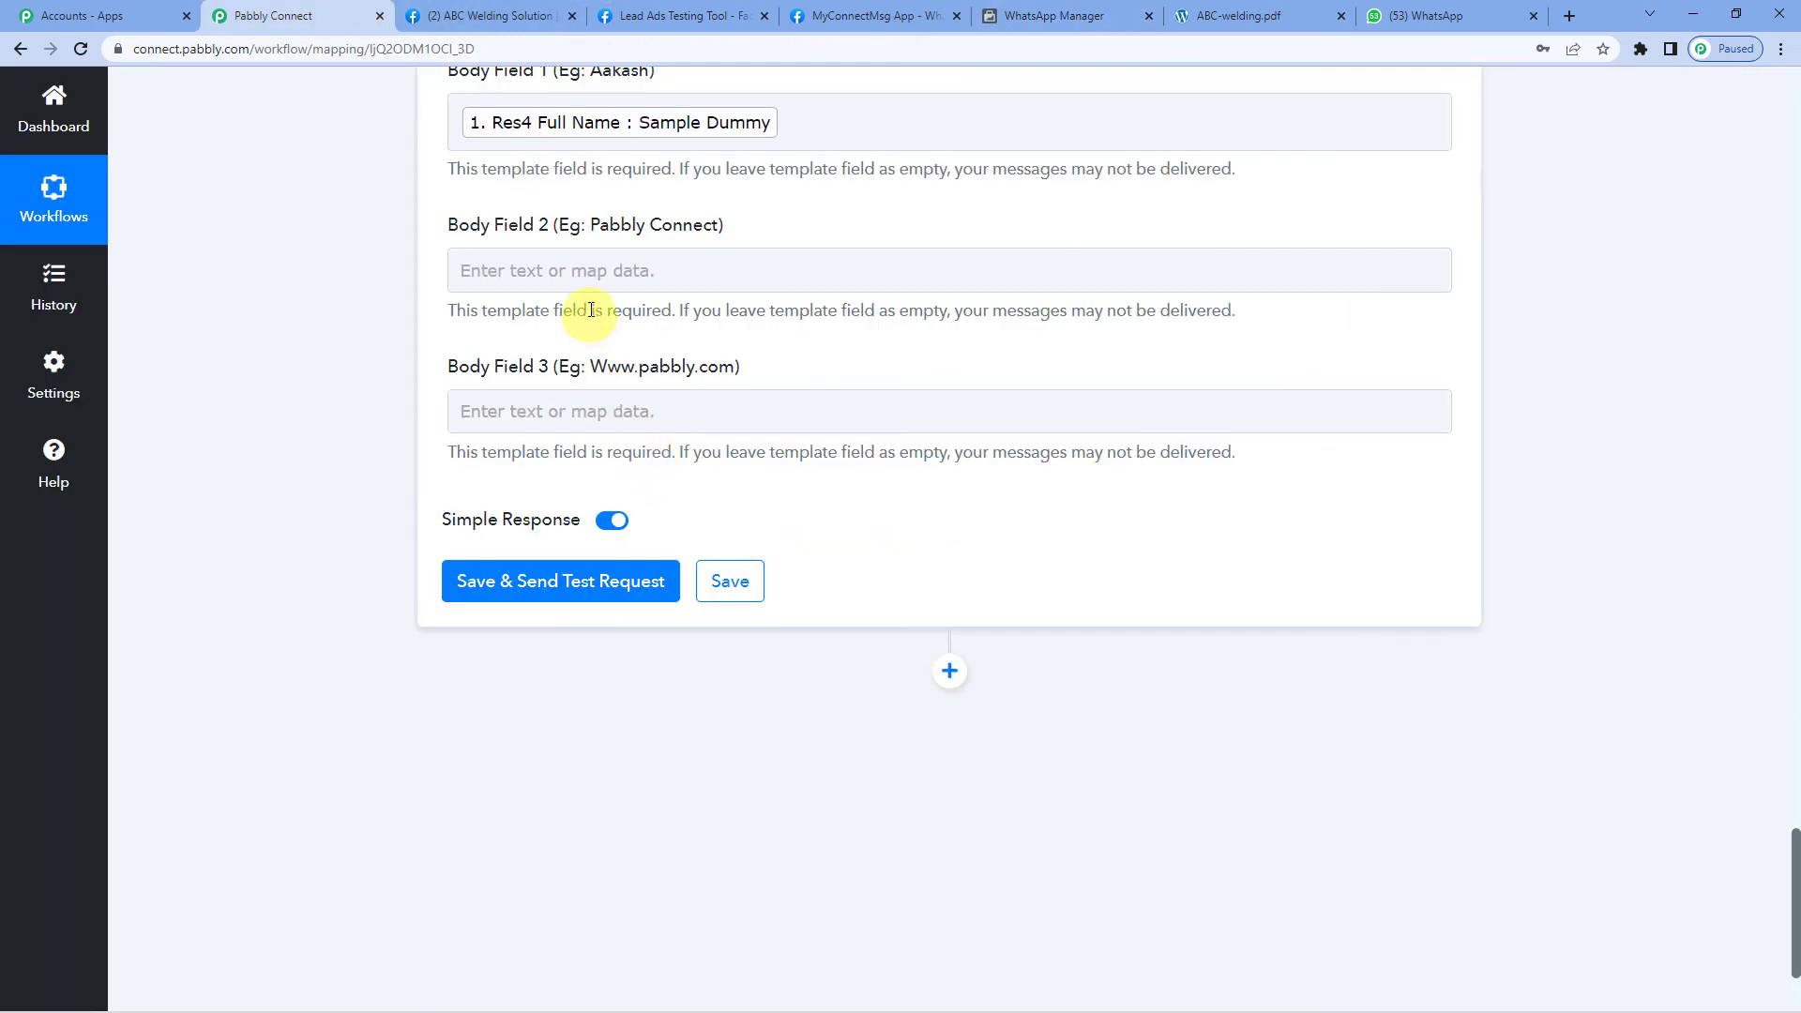
click(593, 268)
text(A)
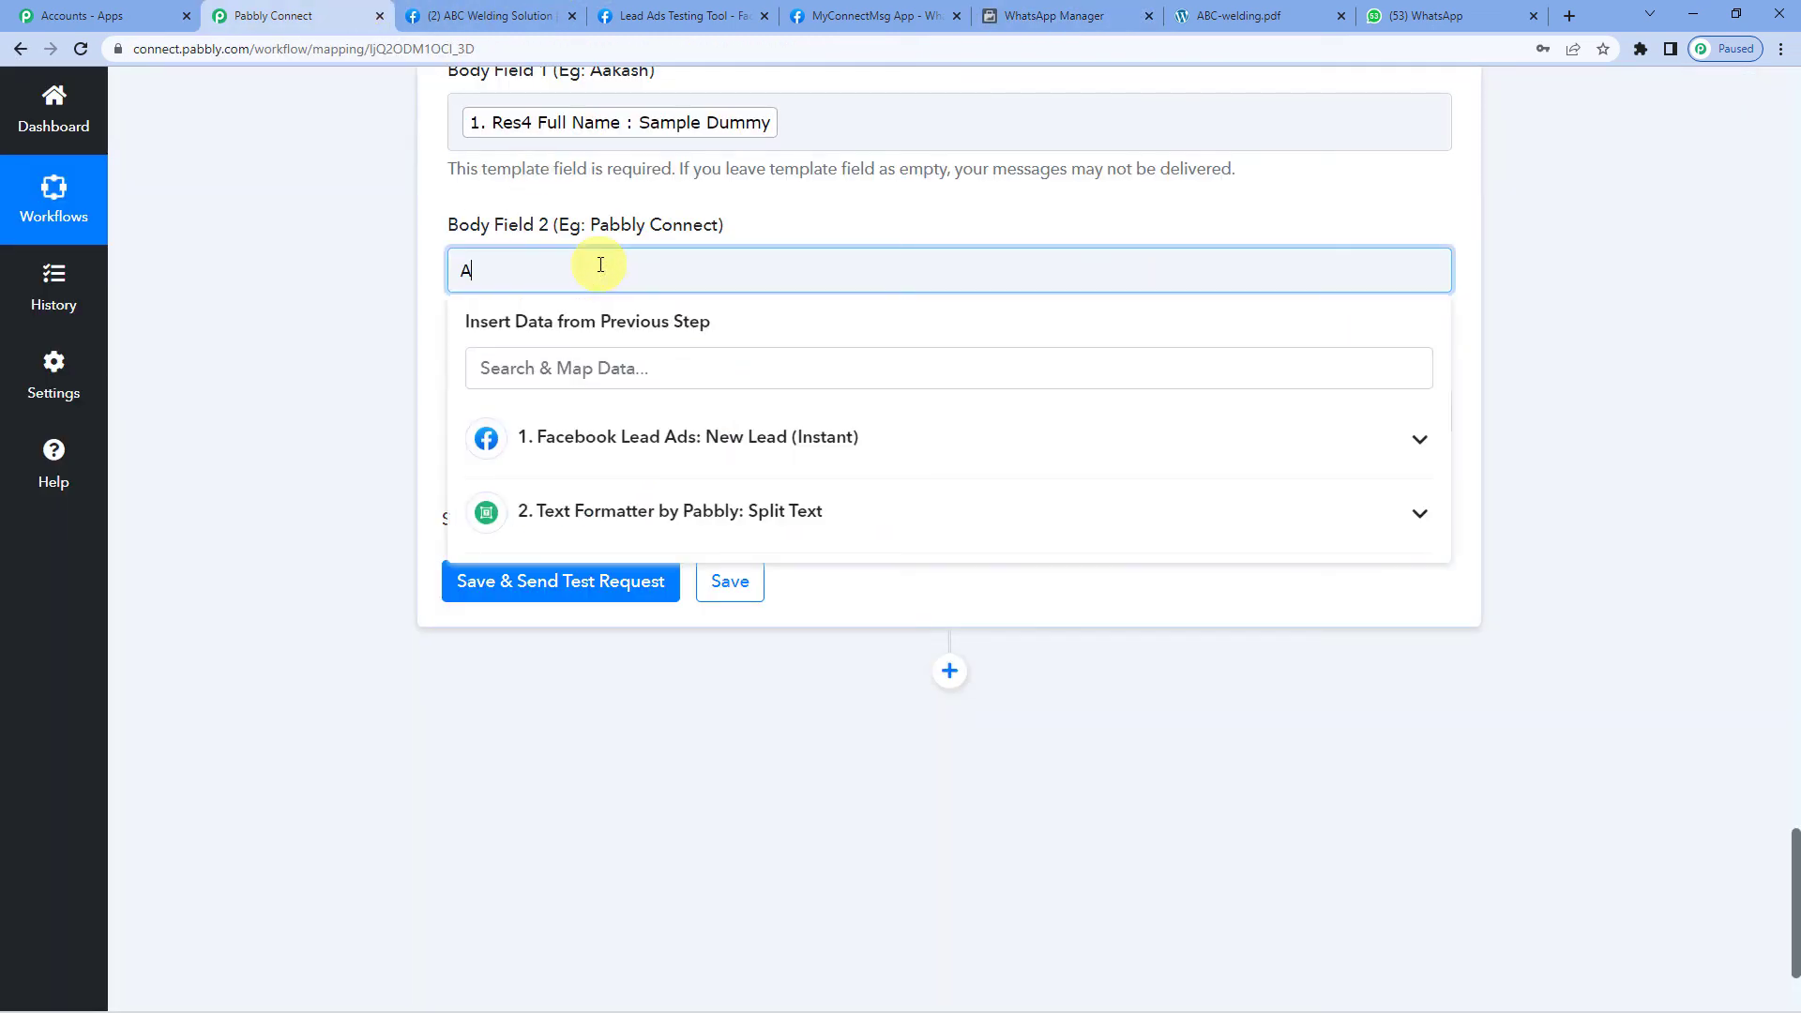
key(BackSpace)
key(BackSpace)
key(BackSpace)
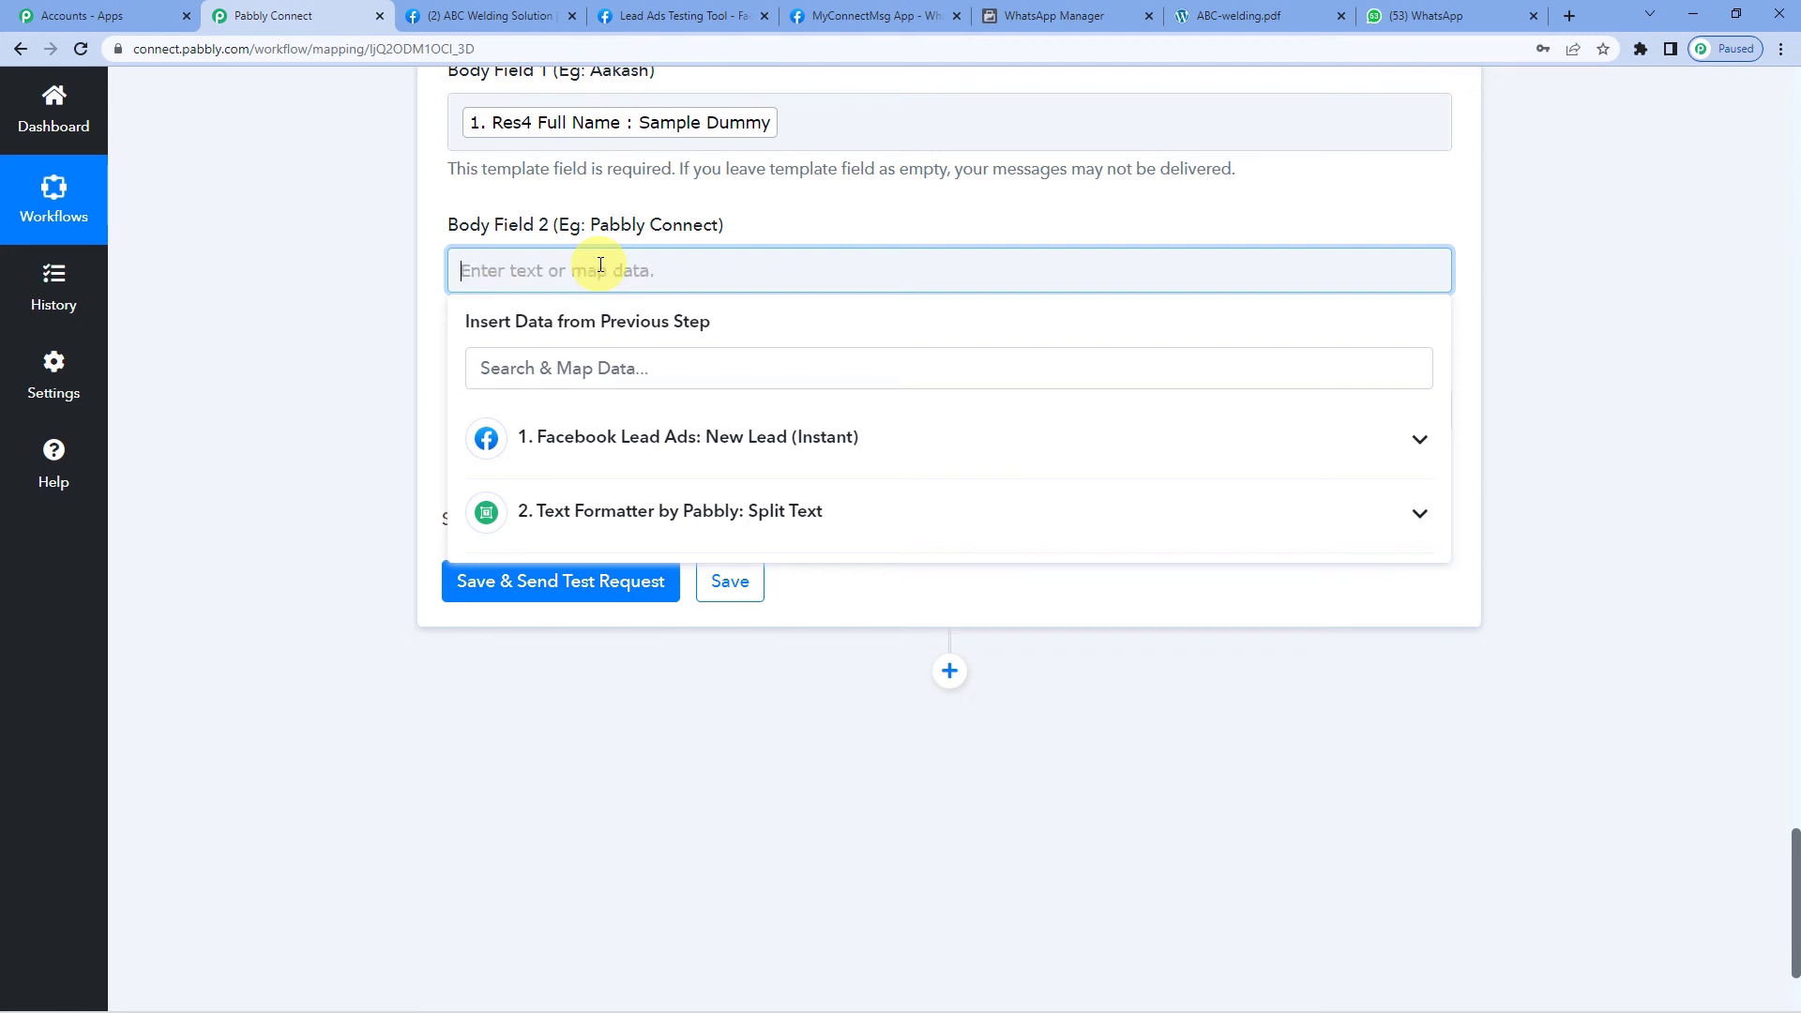
text(ABC W)
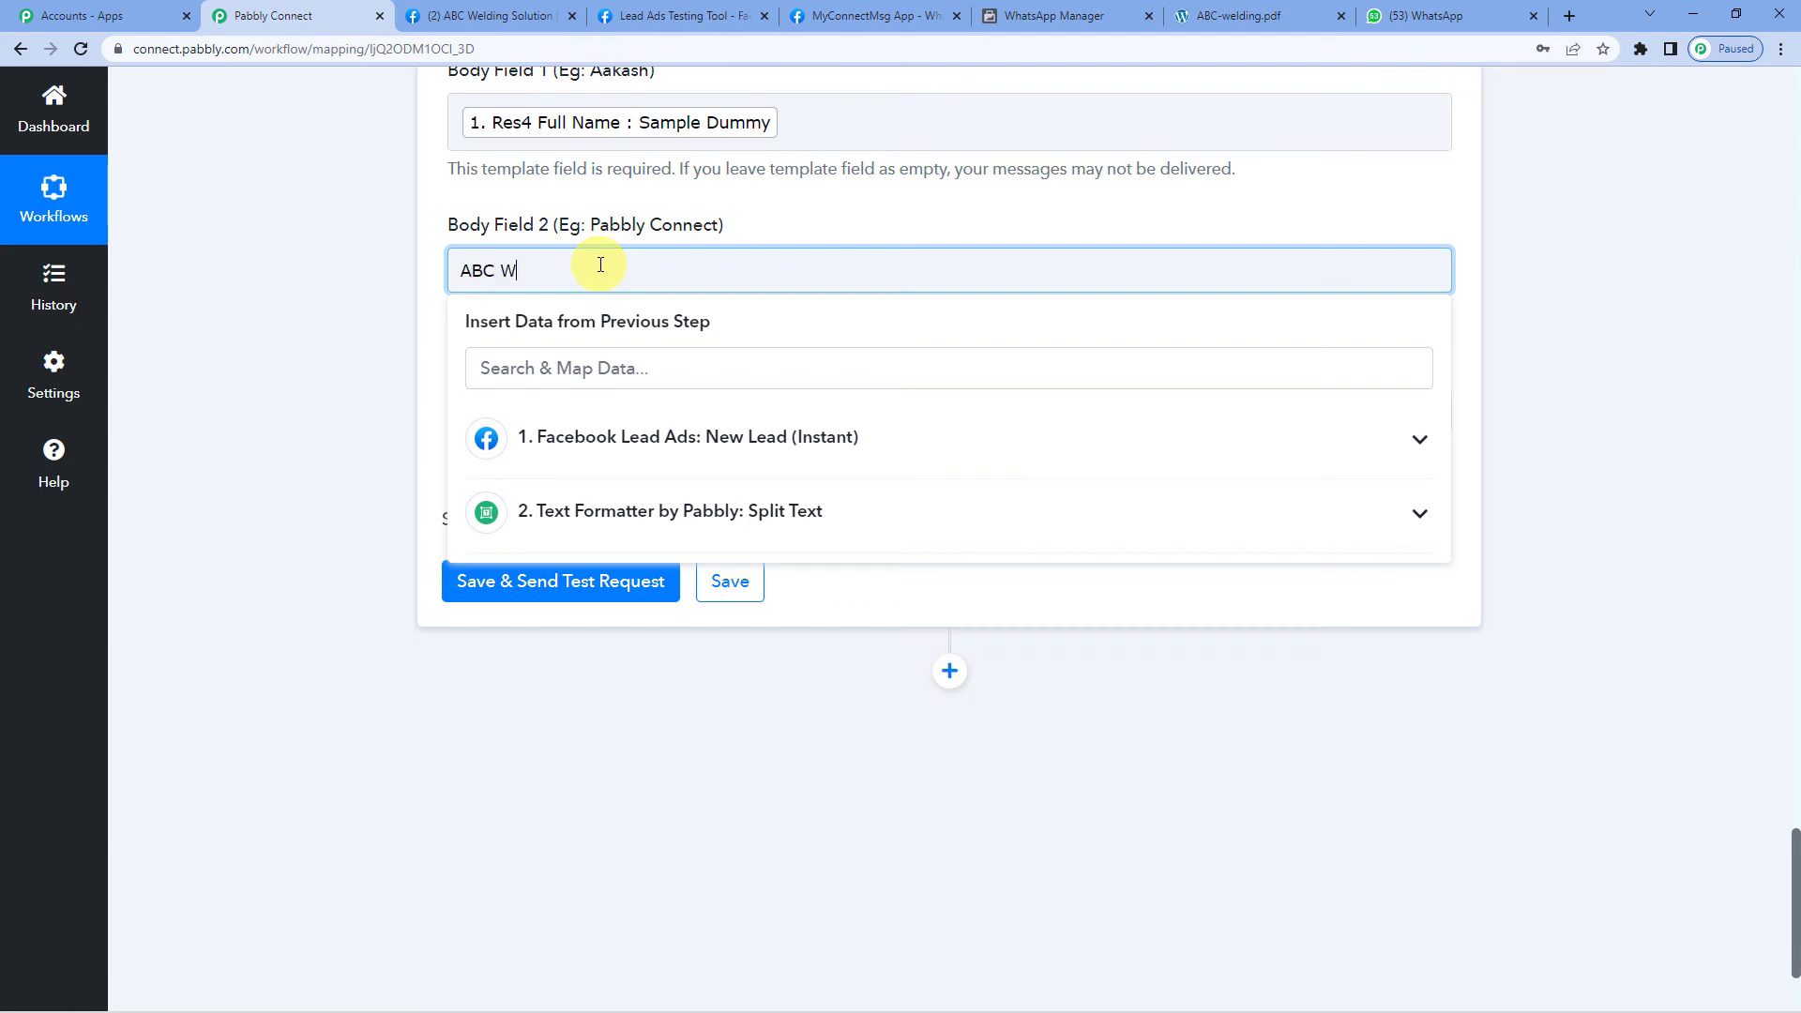
text(elding)
click(777, 210)
click(569, 414)
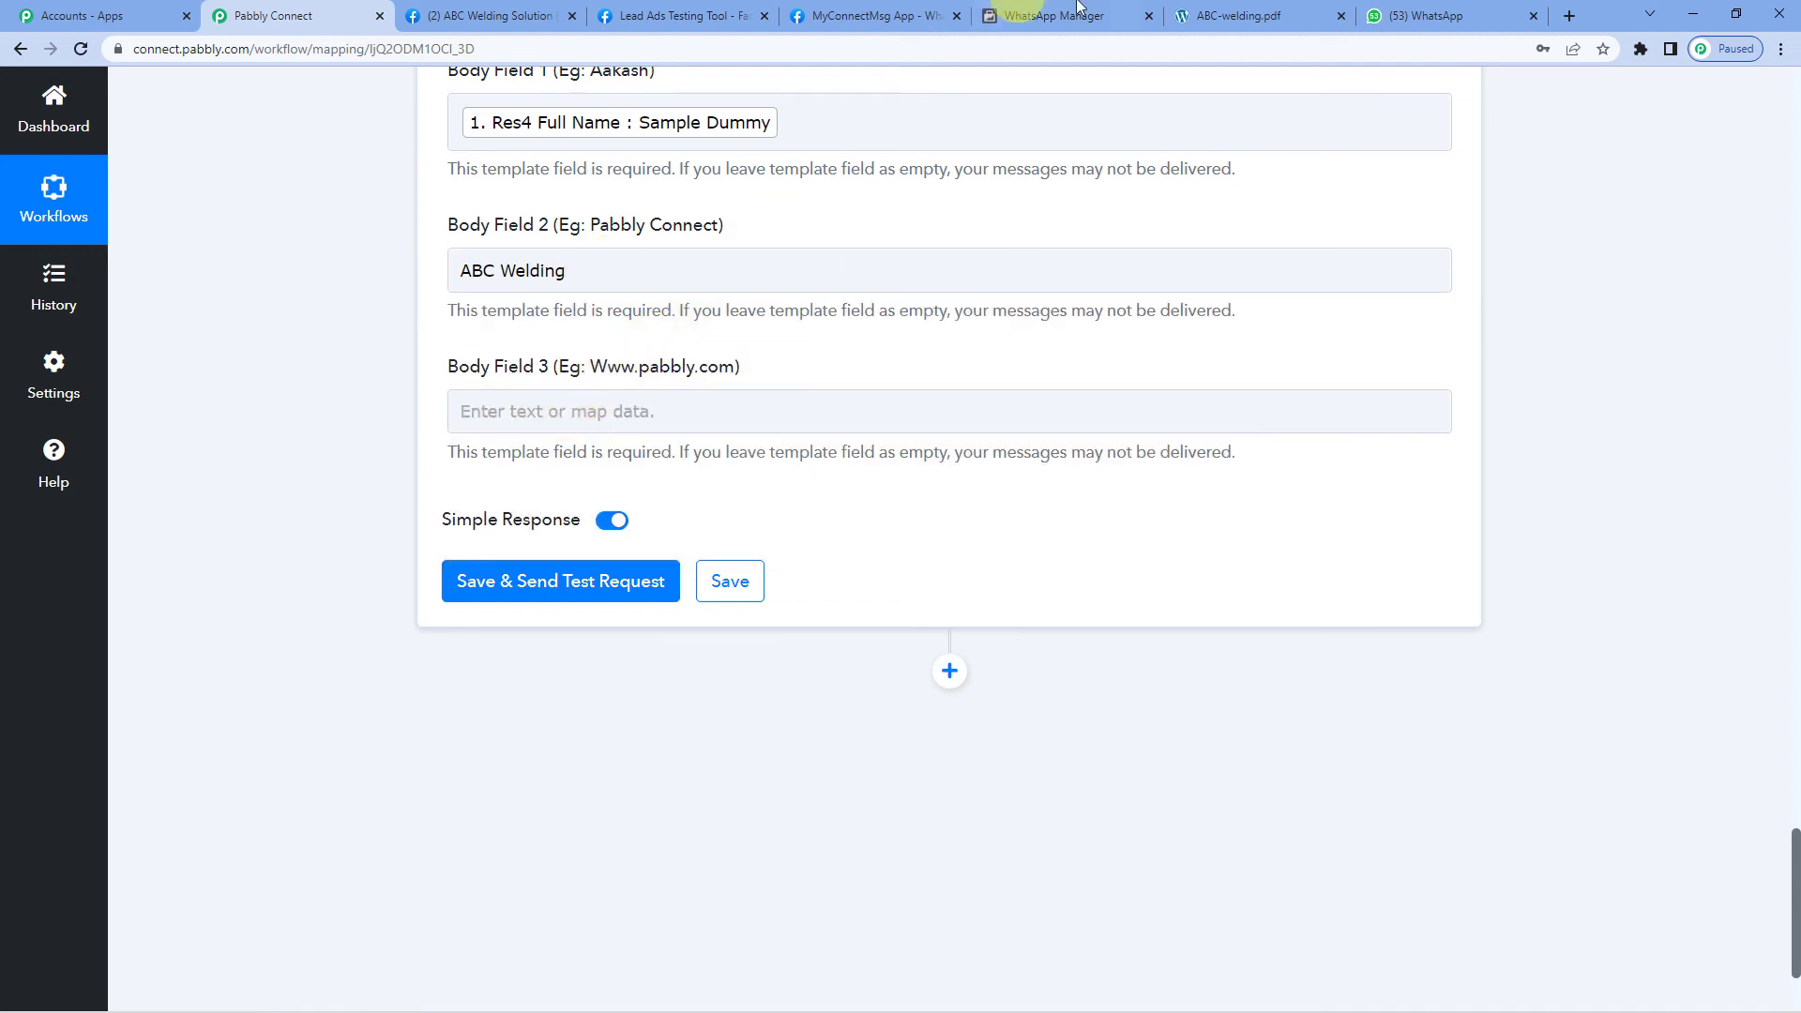
click(1156, 7)
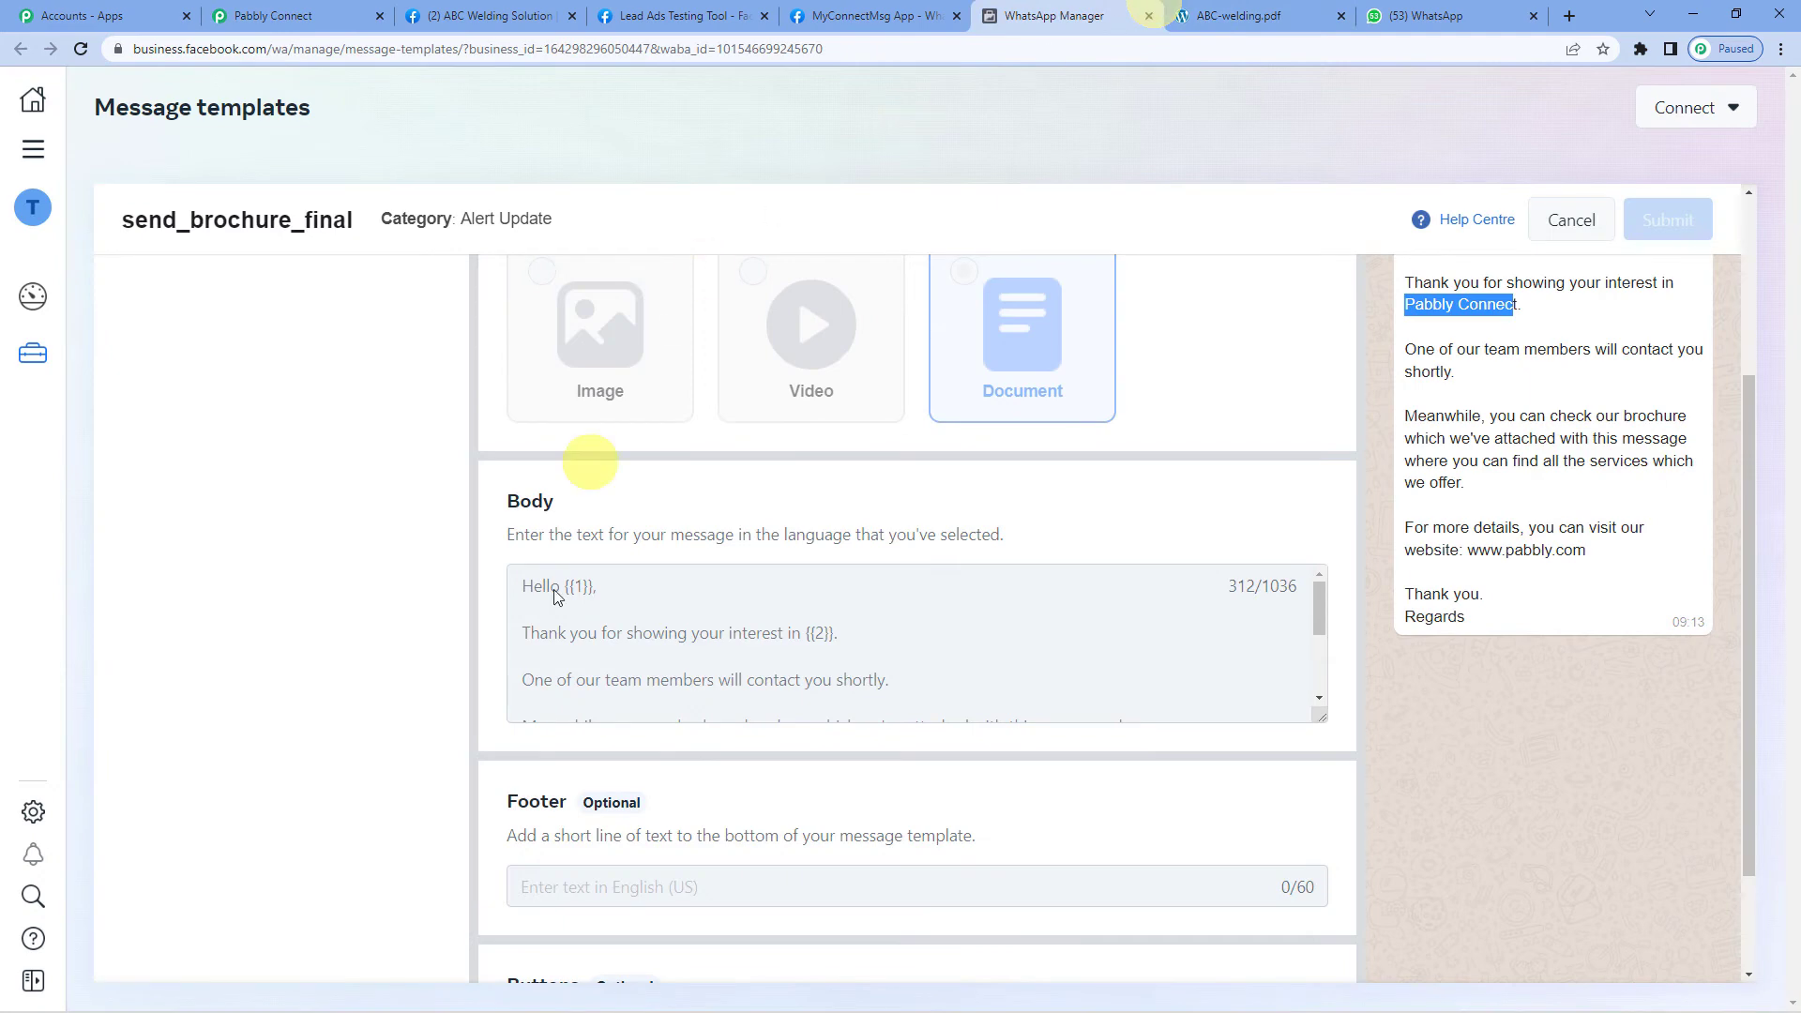
scroll(582, 670, down, 4)
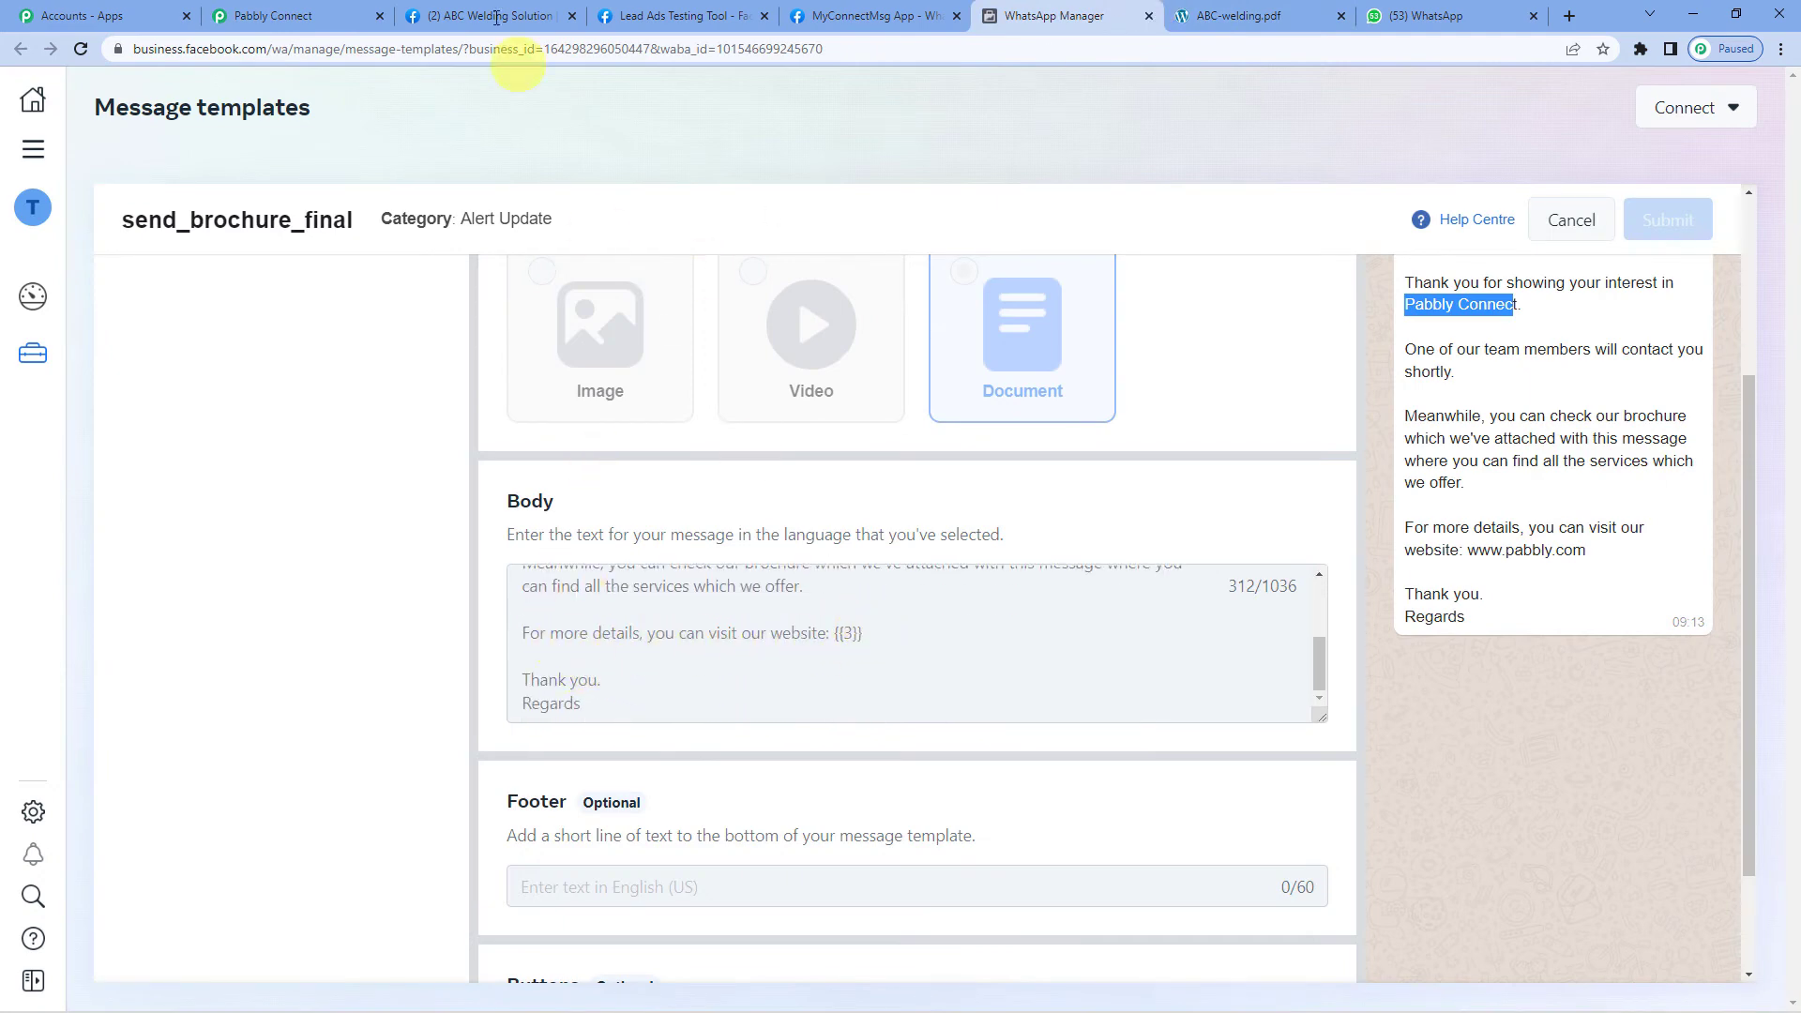
click(319, 14)
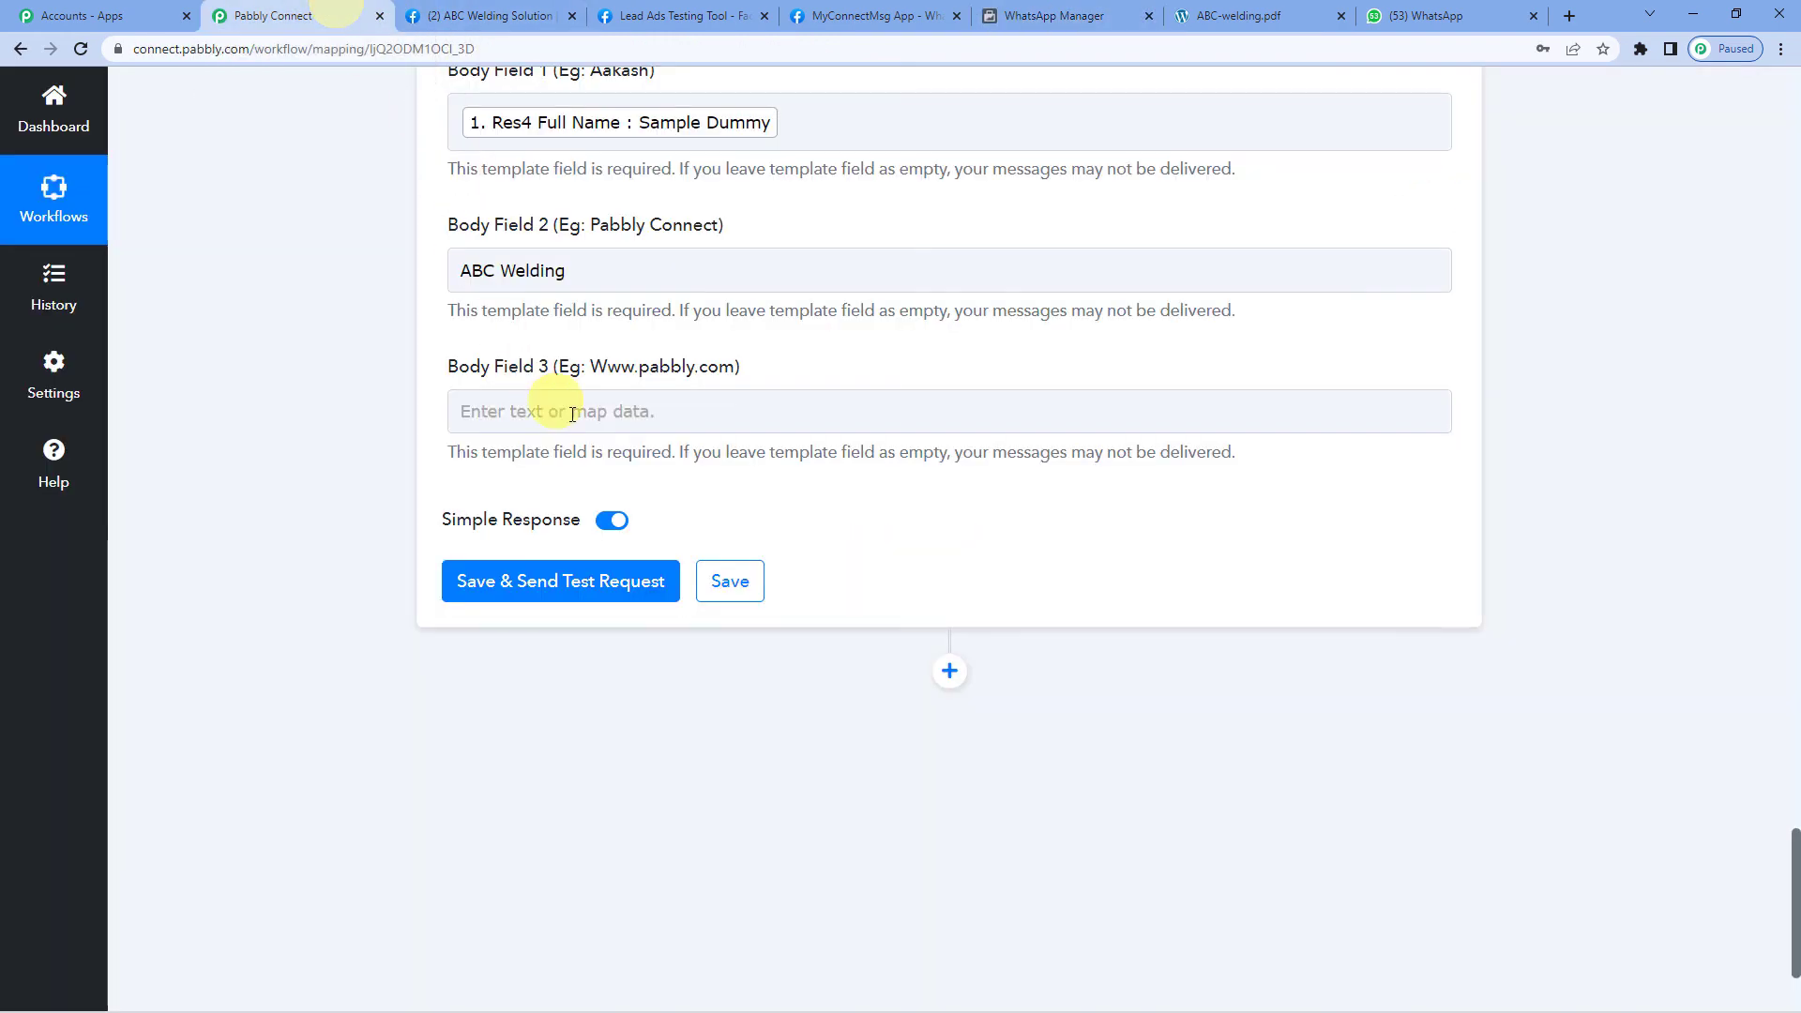
click(600, 409)
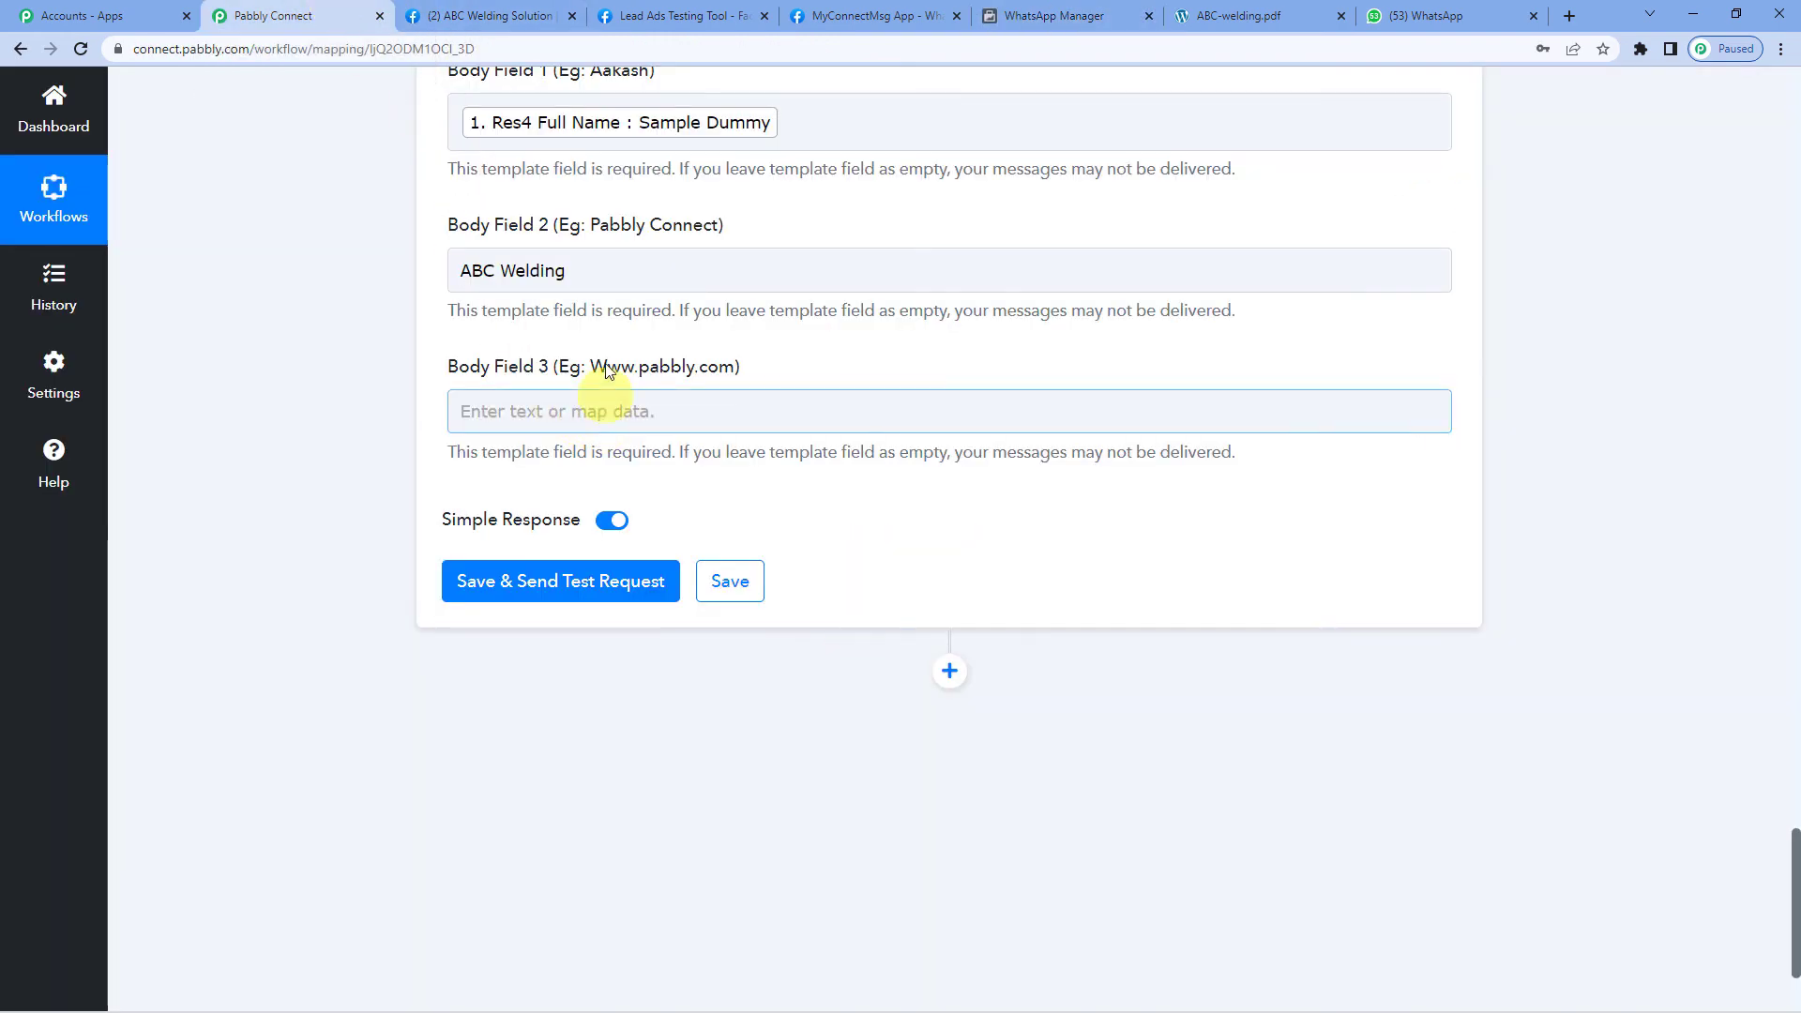
click(605, 410)
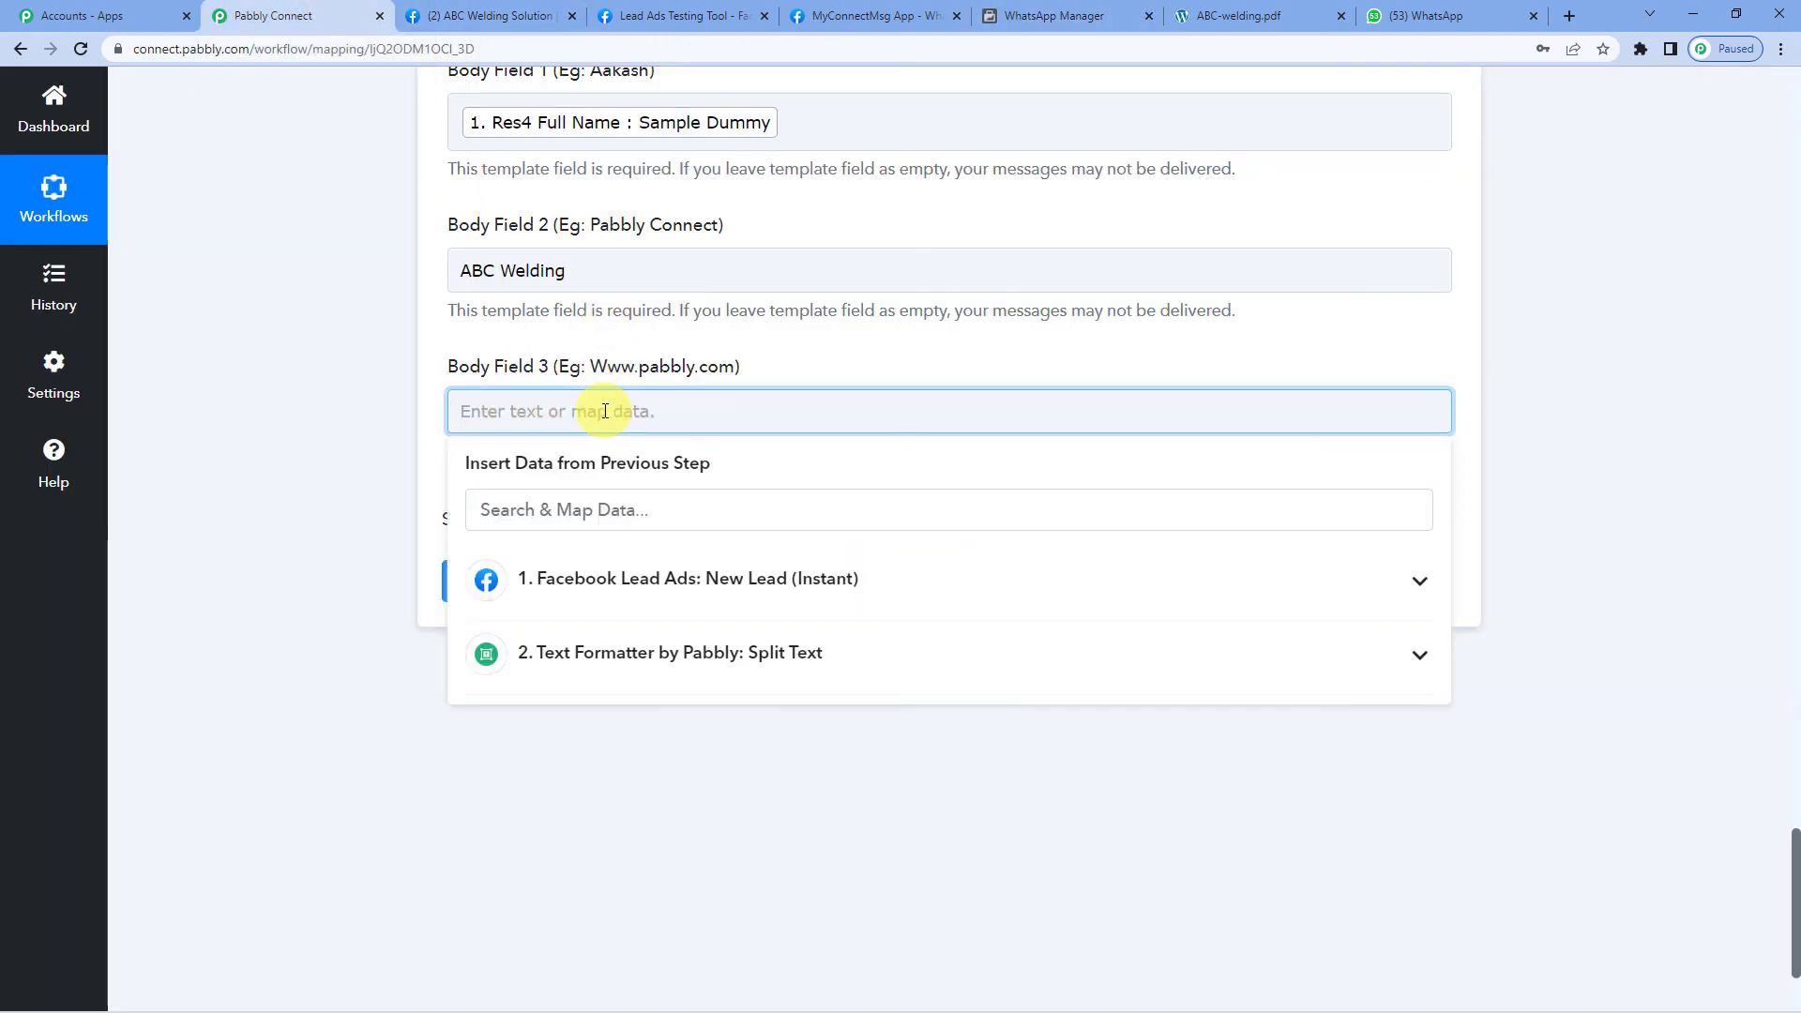
text(https://accounts.pabbly.com/apps)
click(435, 427)
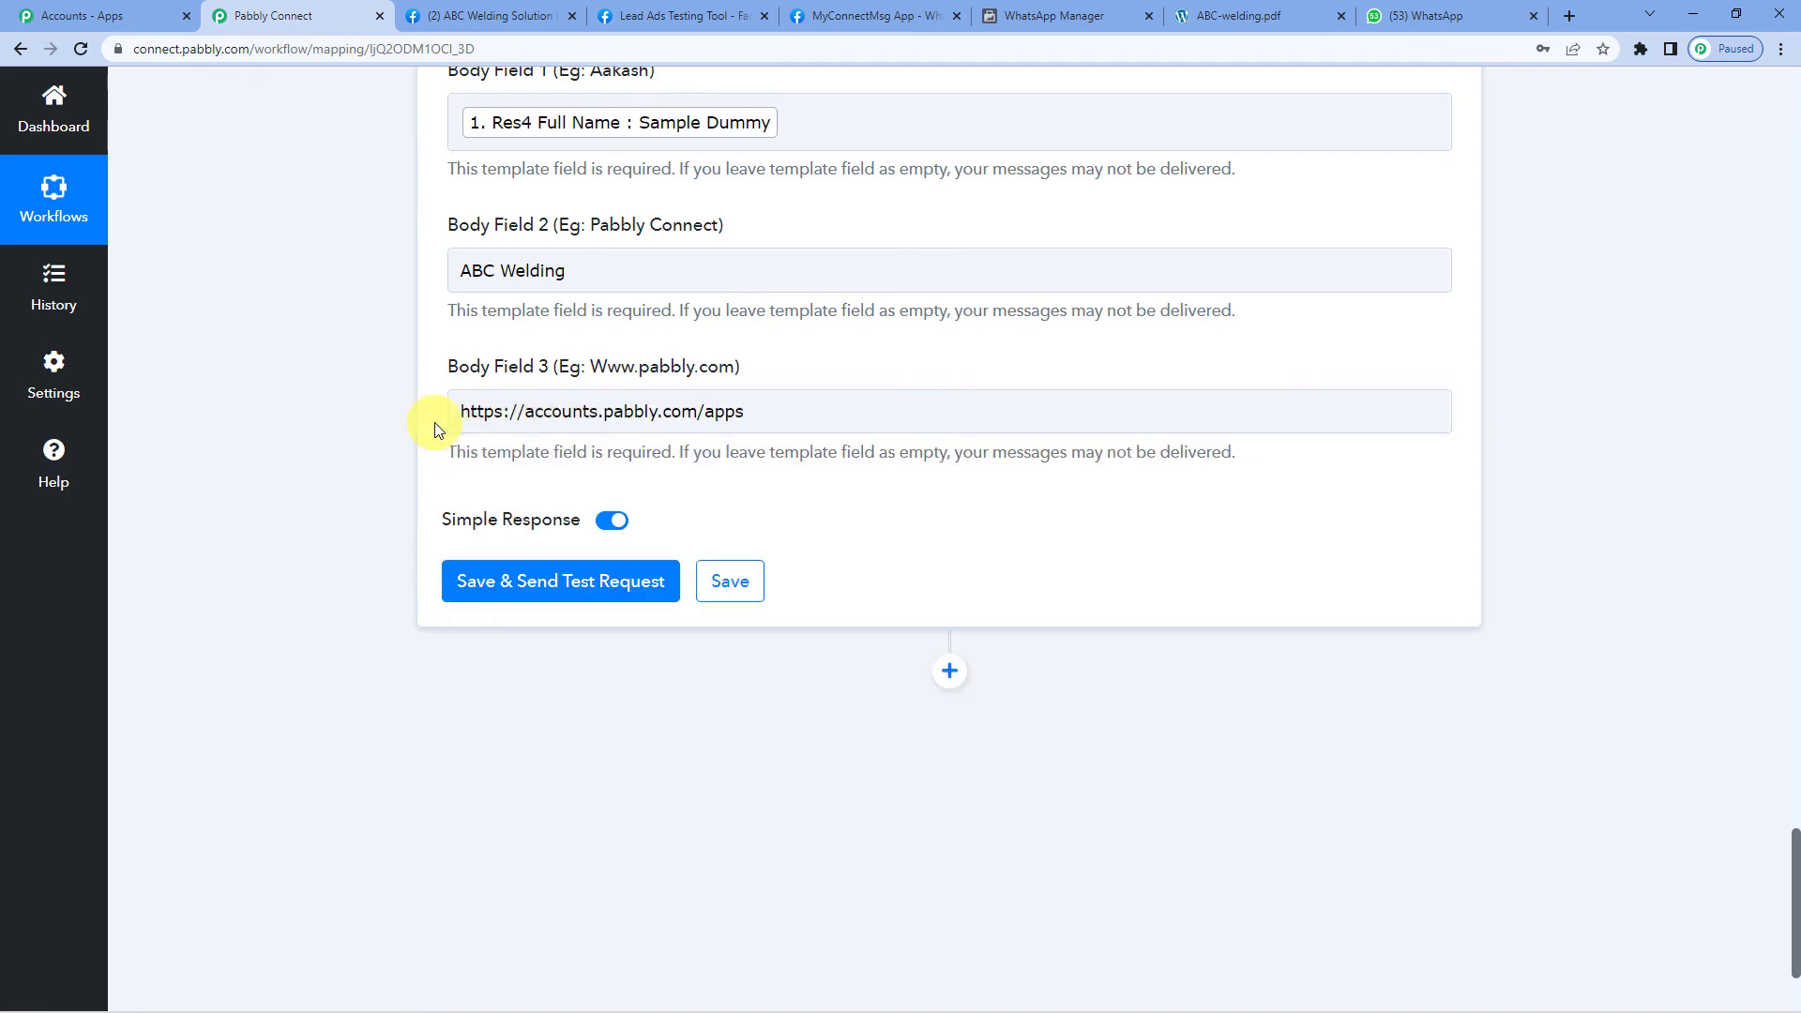
Review the mapped fields, save the WhatsApp Cloud API action with a test request, and look over its response.
scroll(563, 451, up, 6)
scroll(567, 562, down, 5)
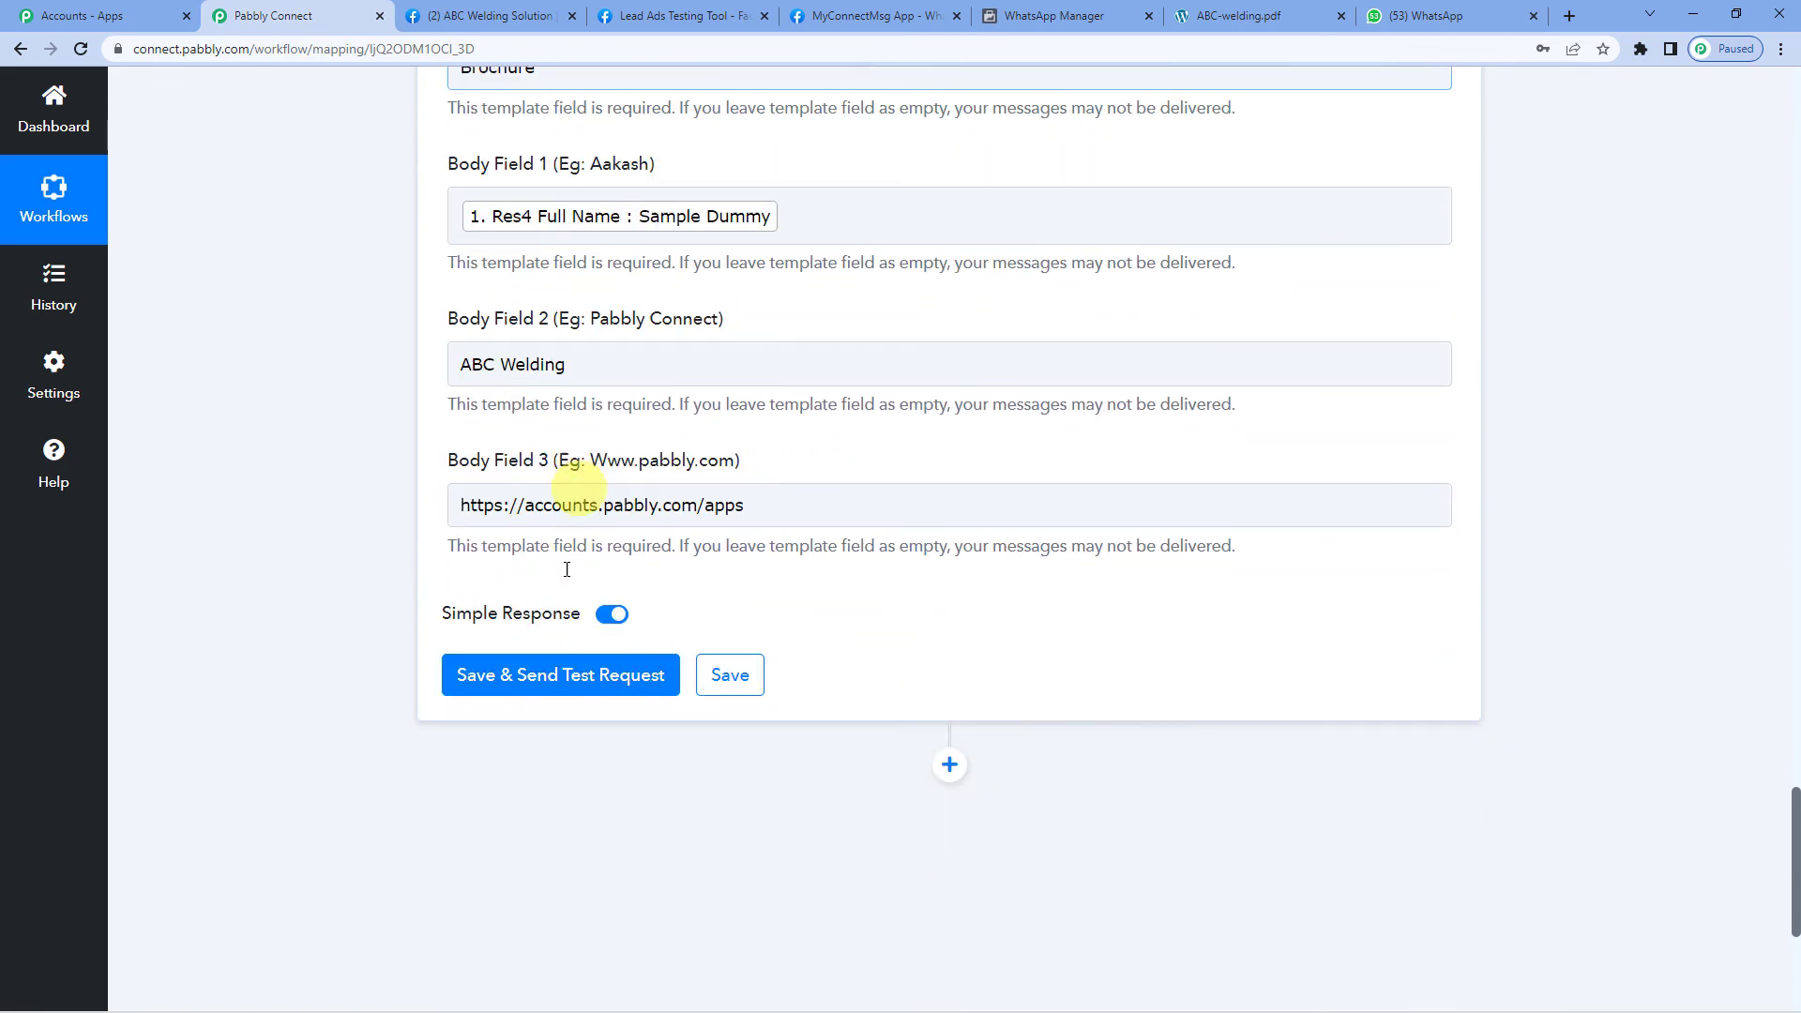
click(534, 690)
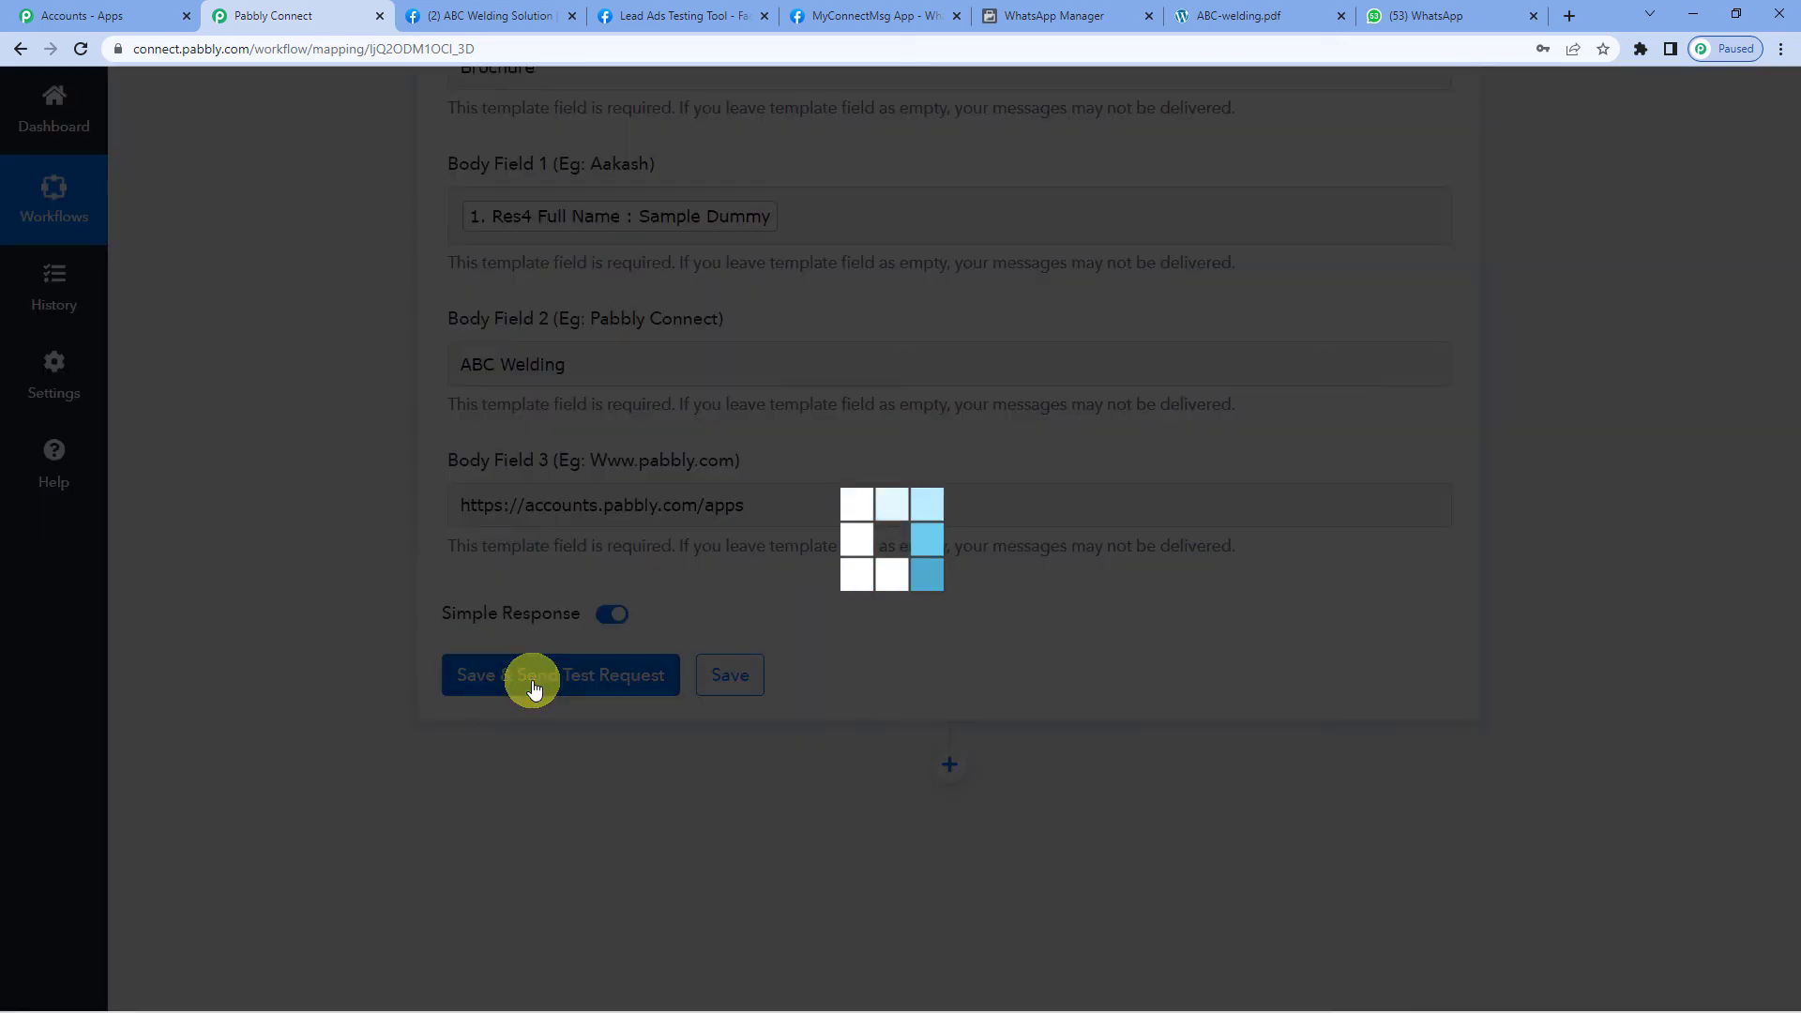
scroll(825, 656, down, 2)
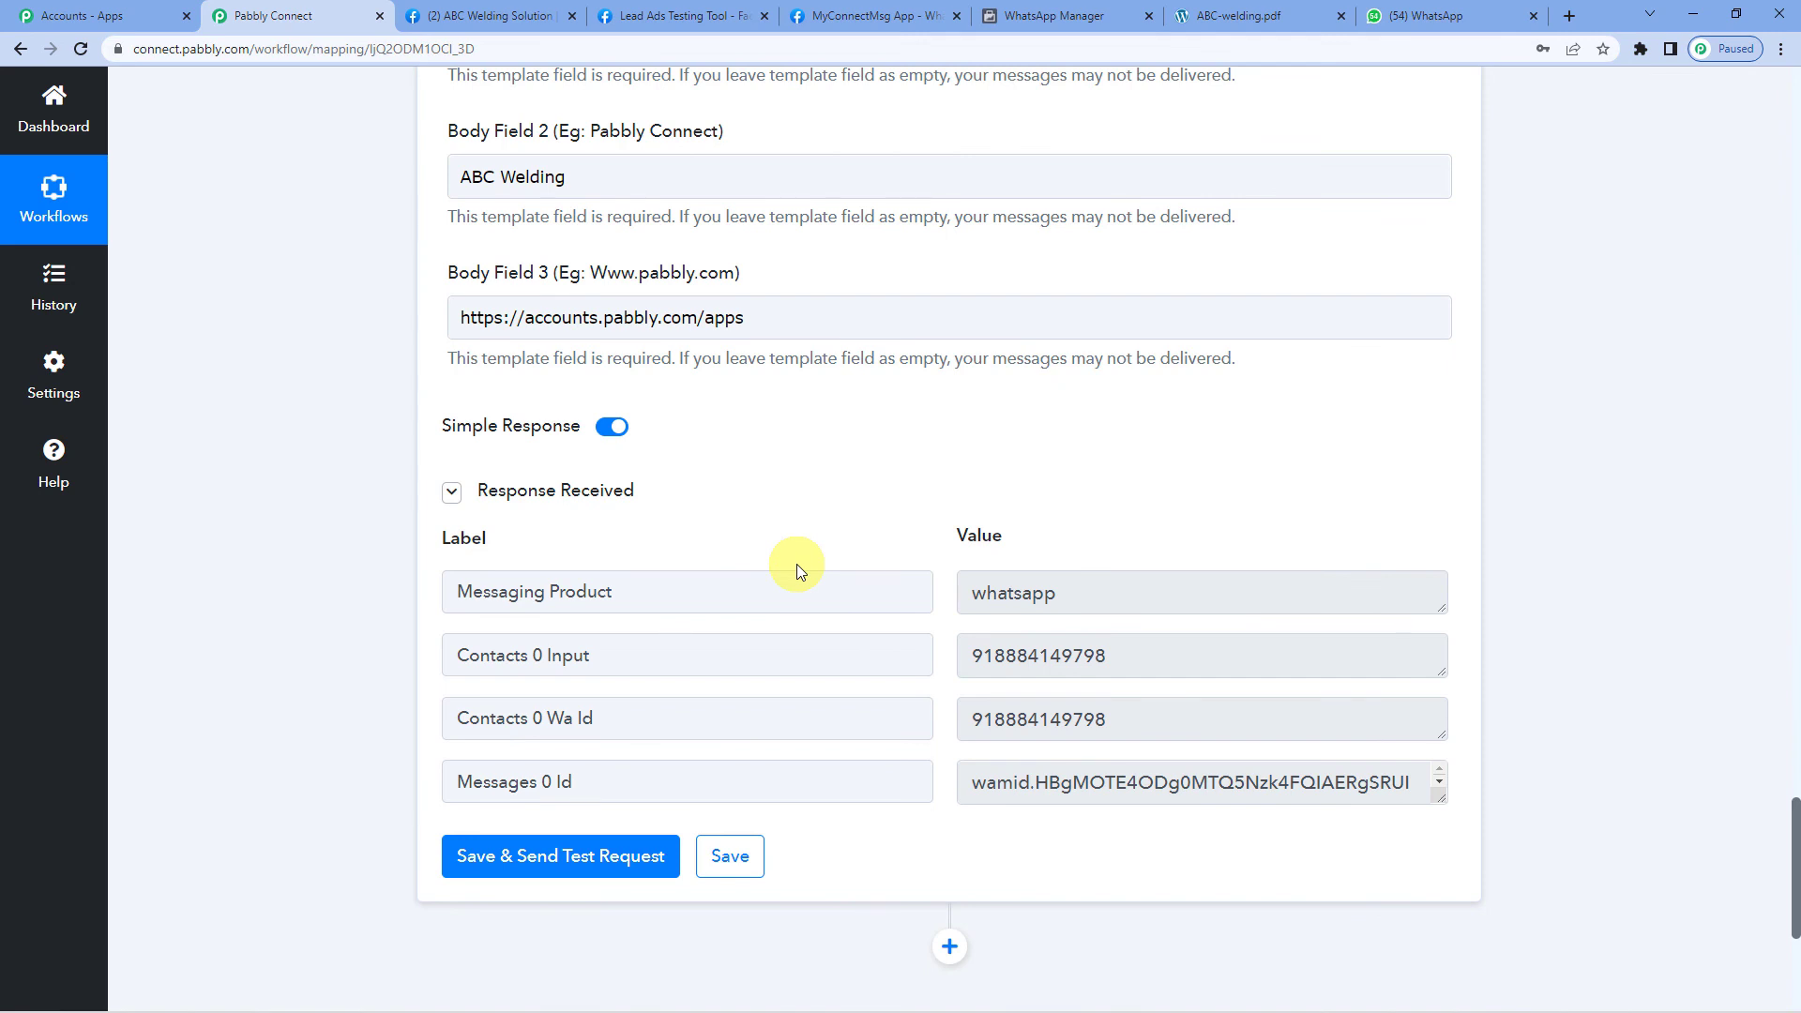
scroll(796, 565, down, 1)
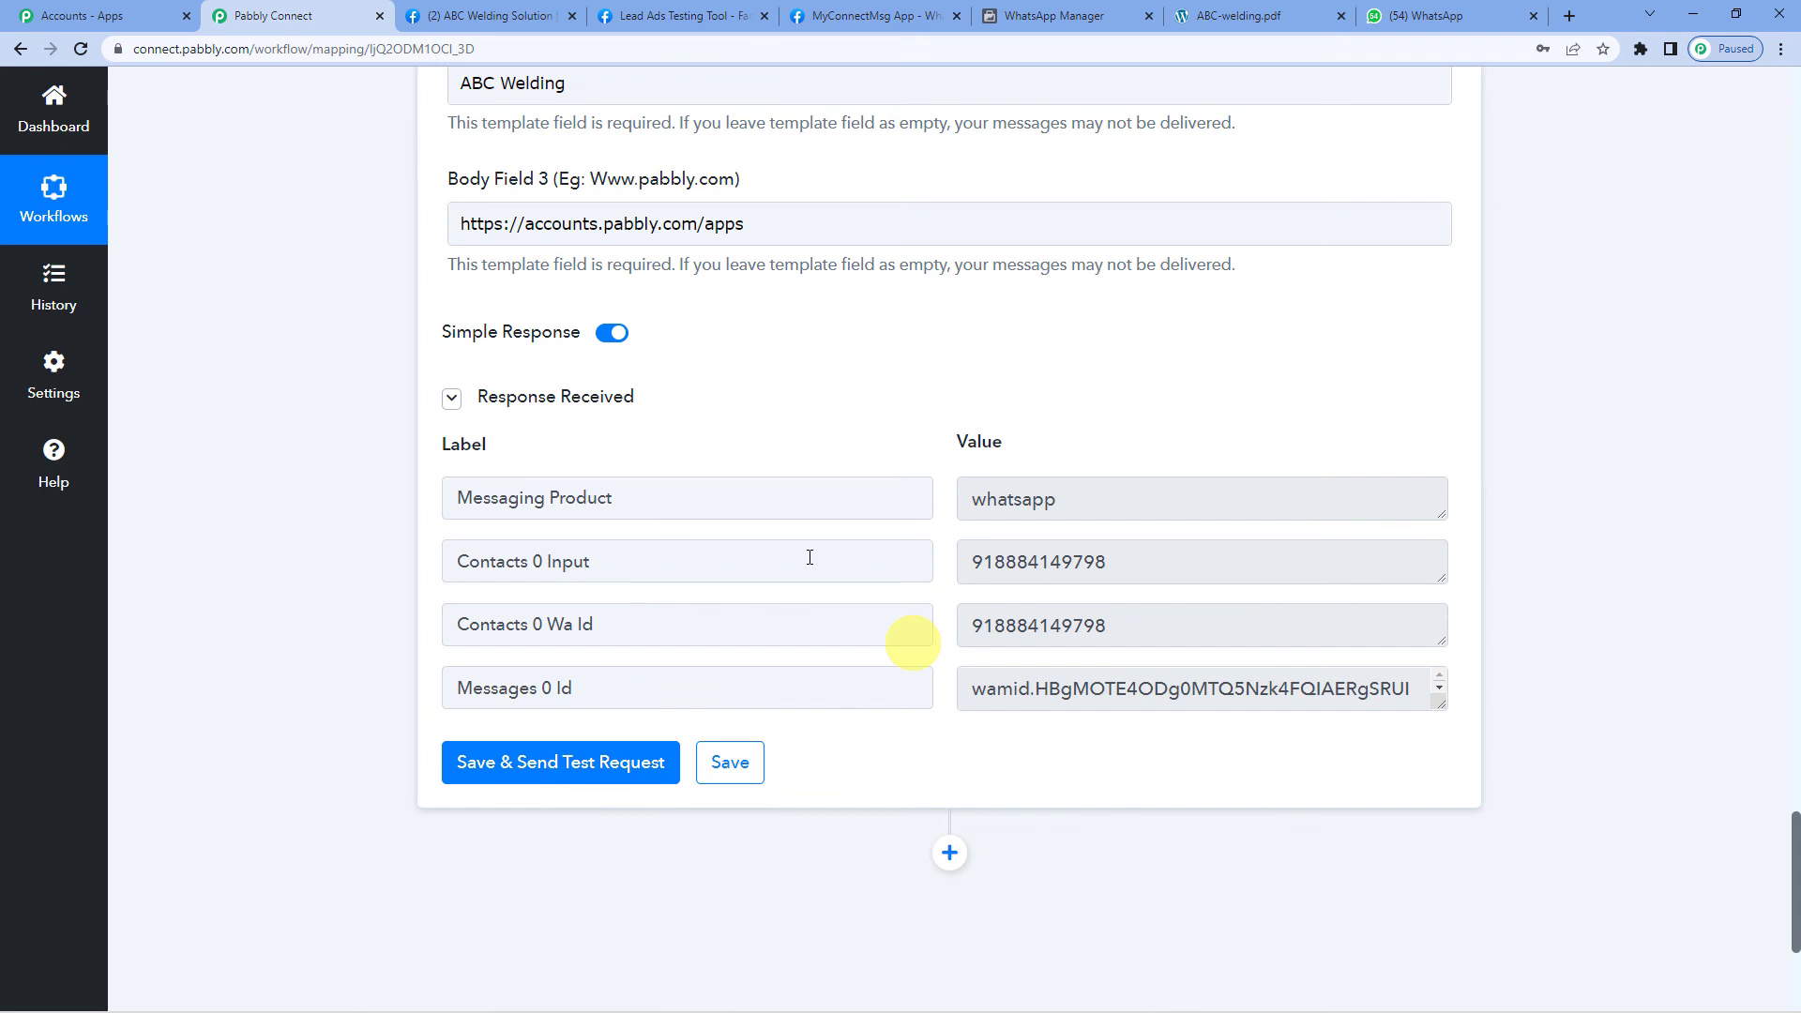
Switch to WhatsApp Web, read the test message in the Pabbly chat, and return to the Pabbly Connect workflow.
click(1426, 13)
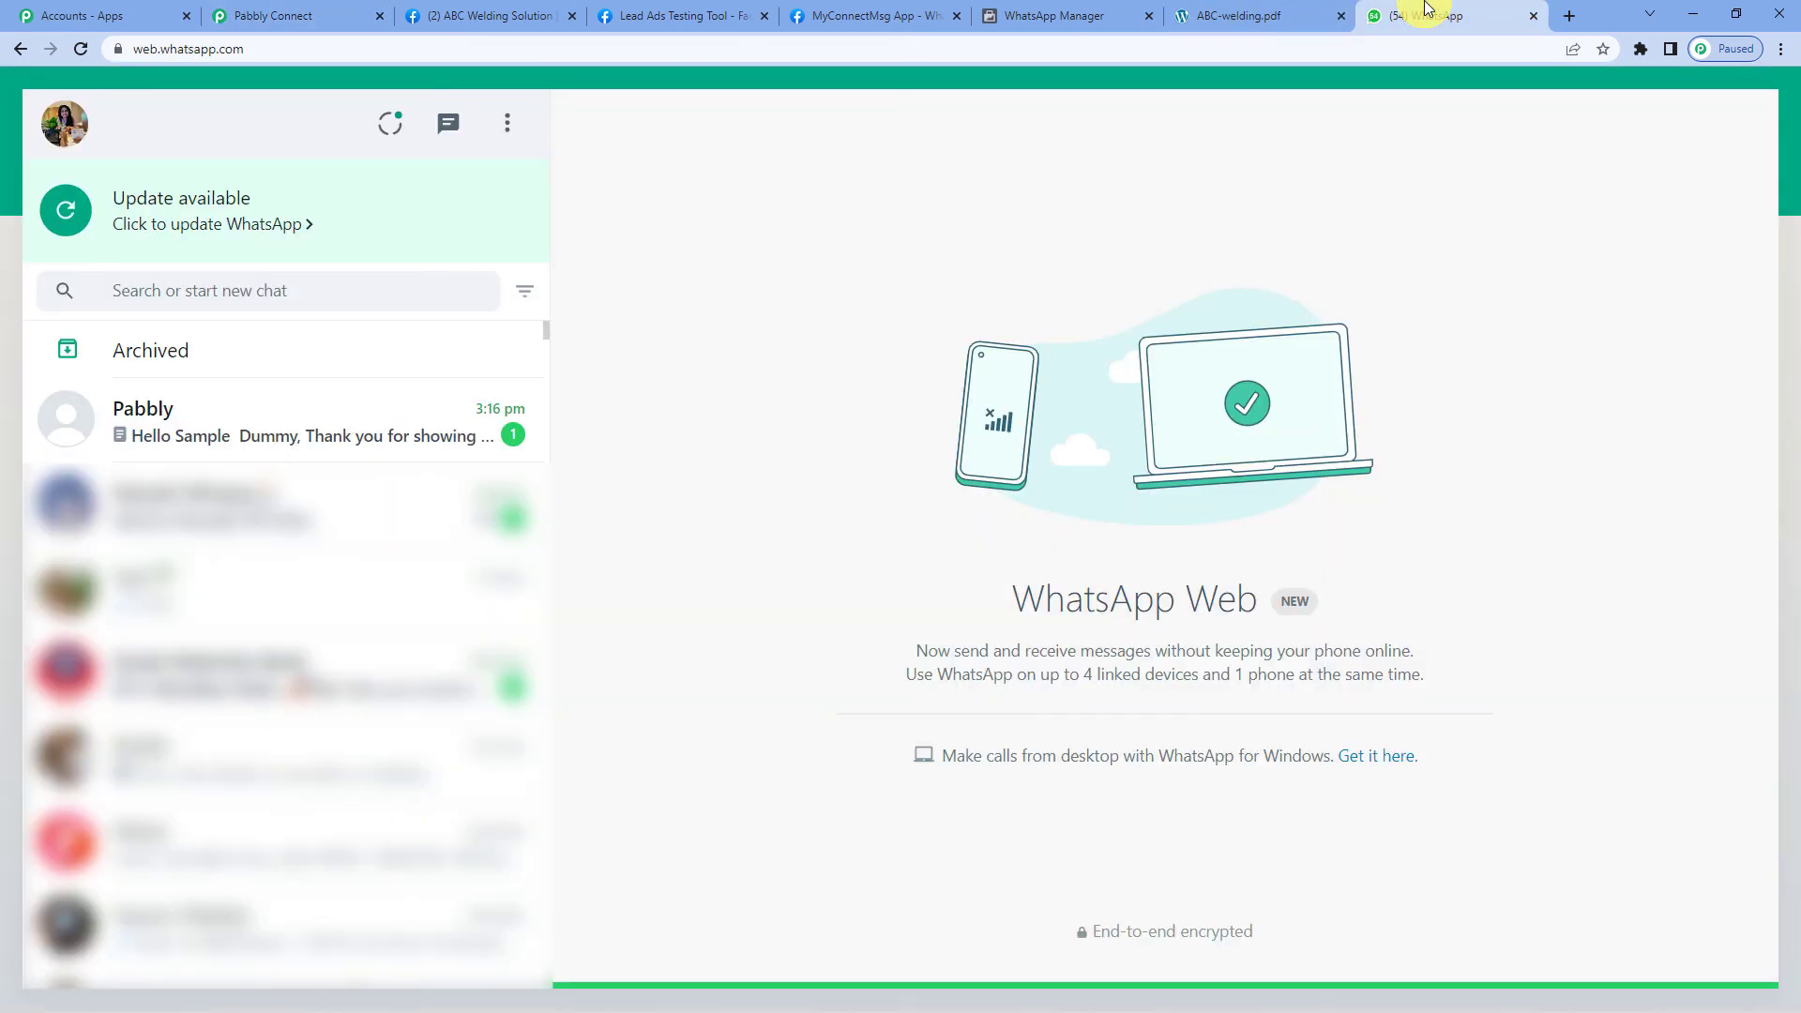
click(441, 437)
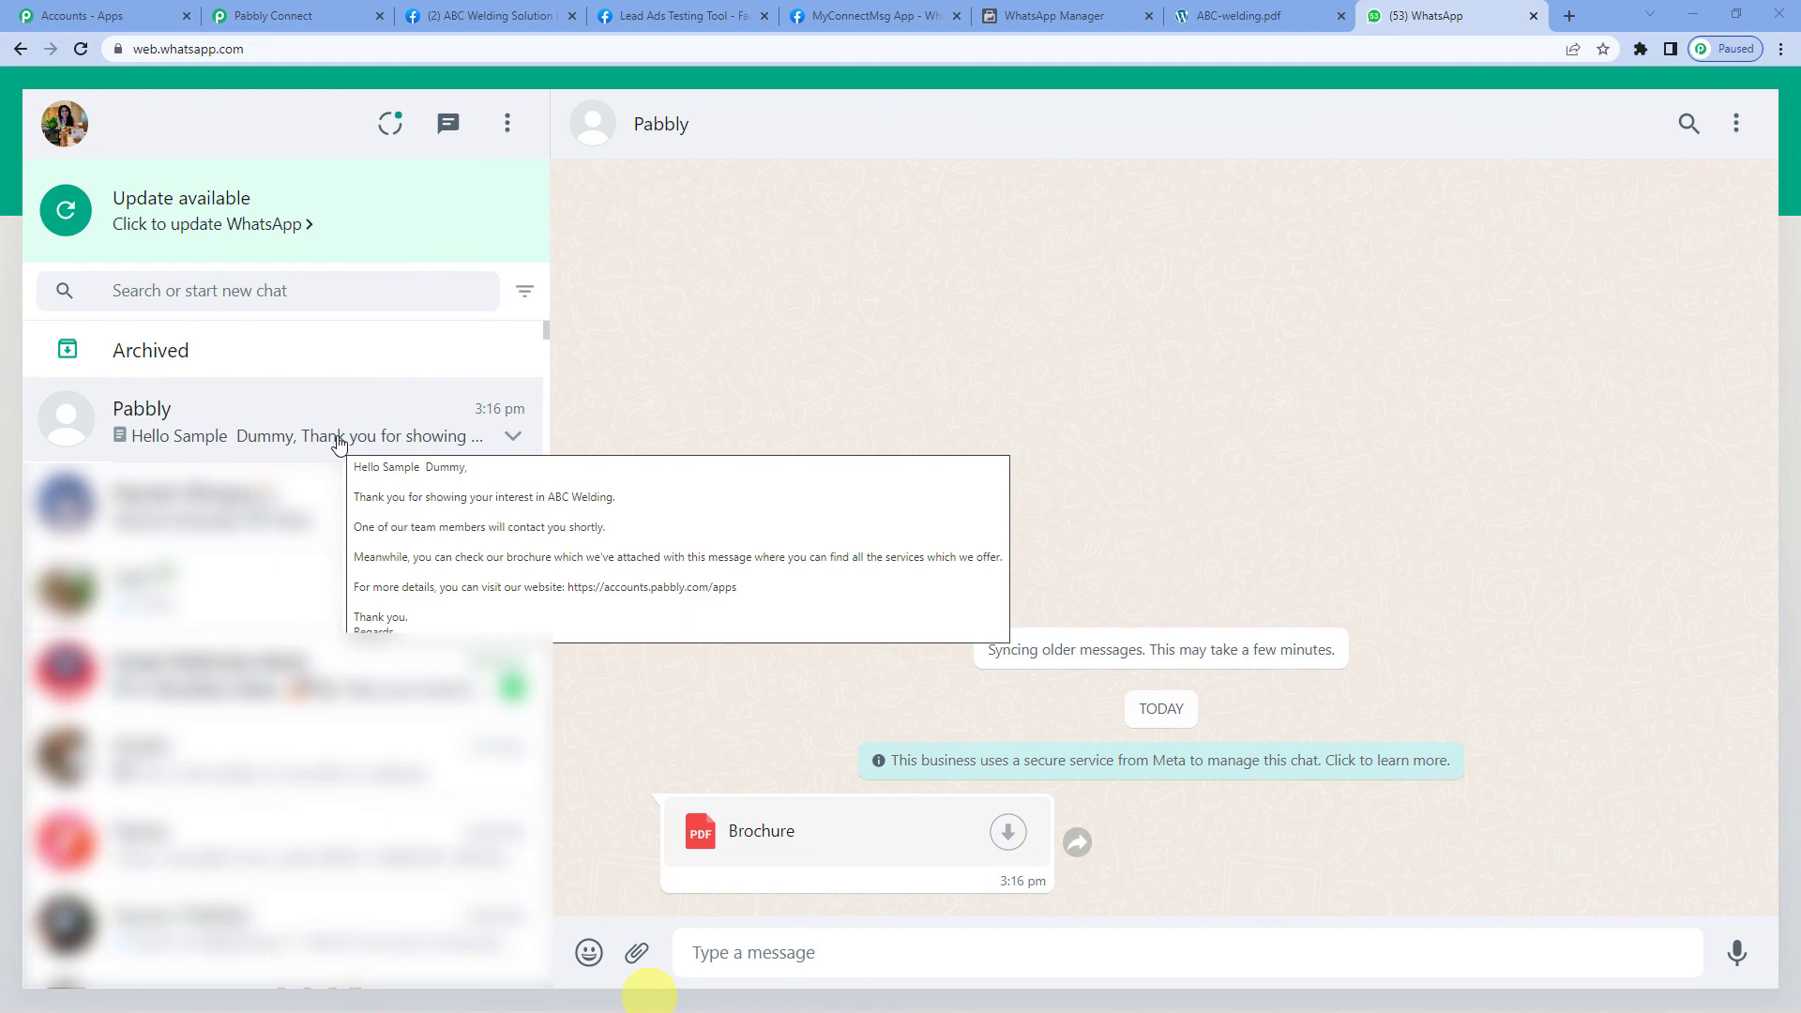
click(323, 15)
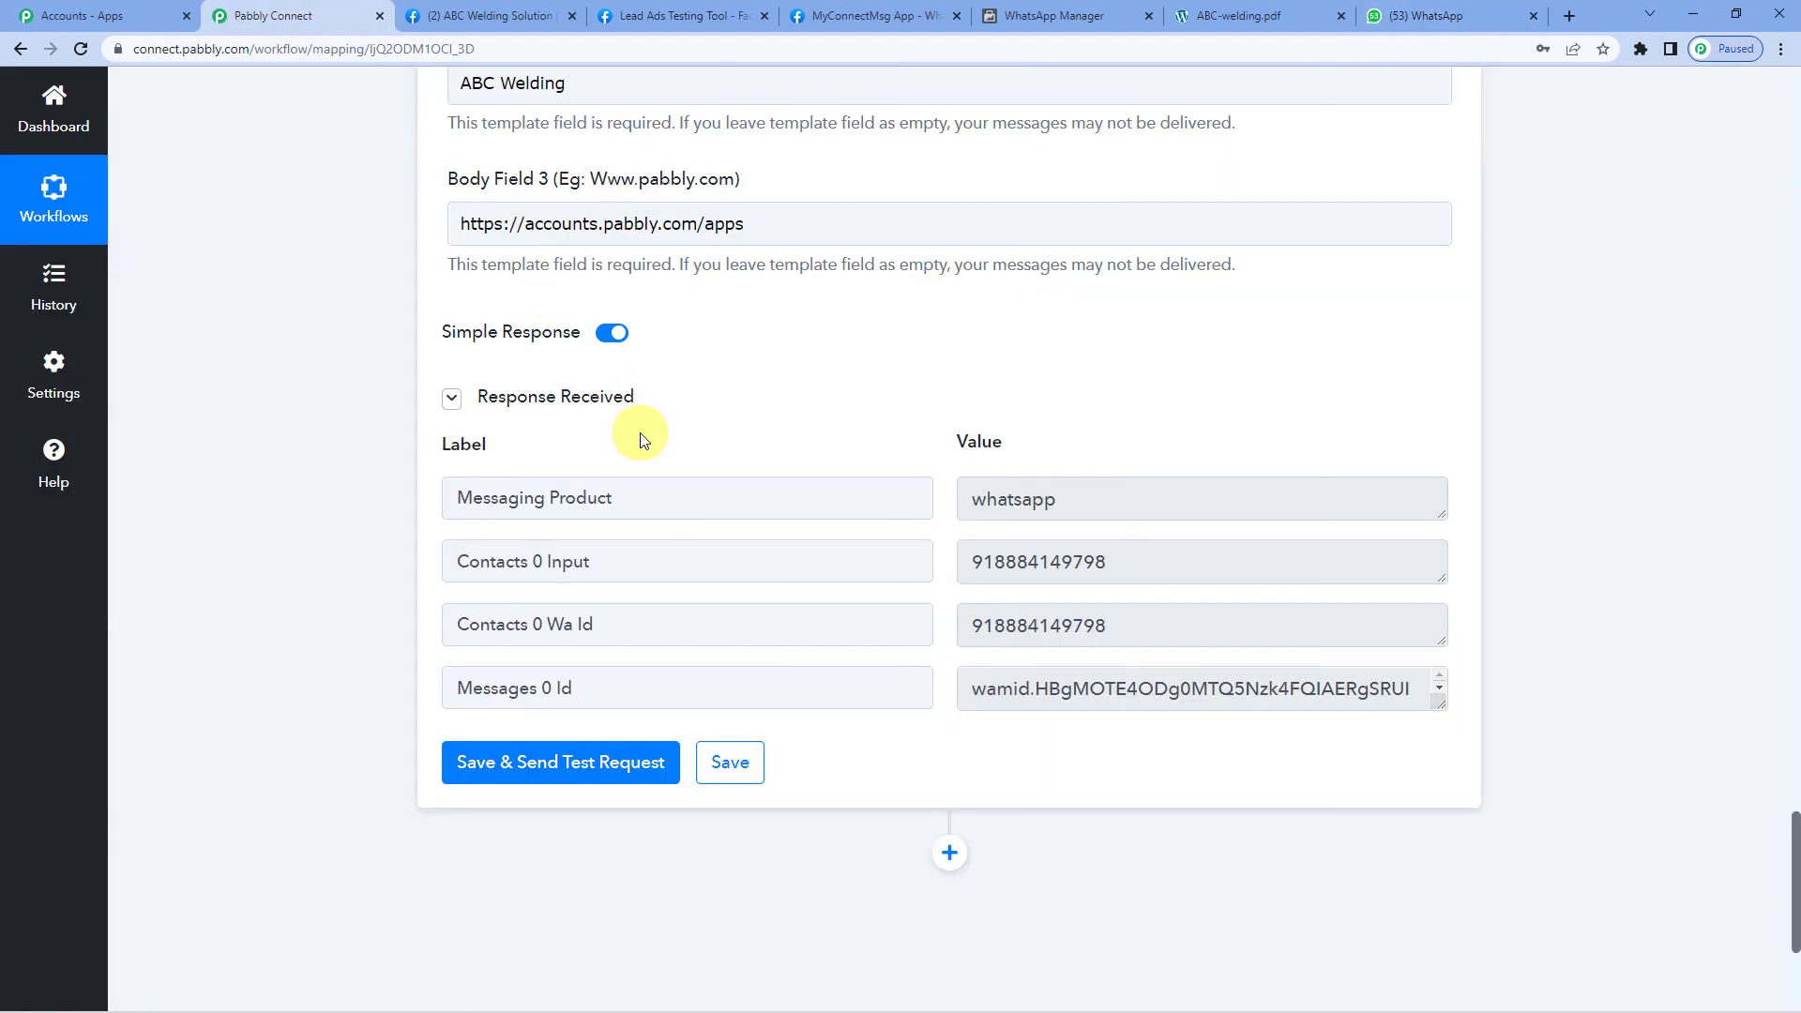